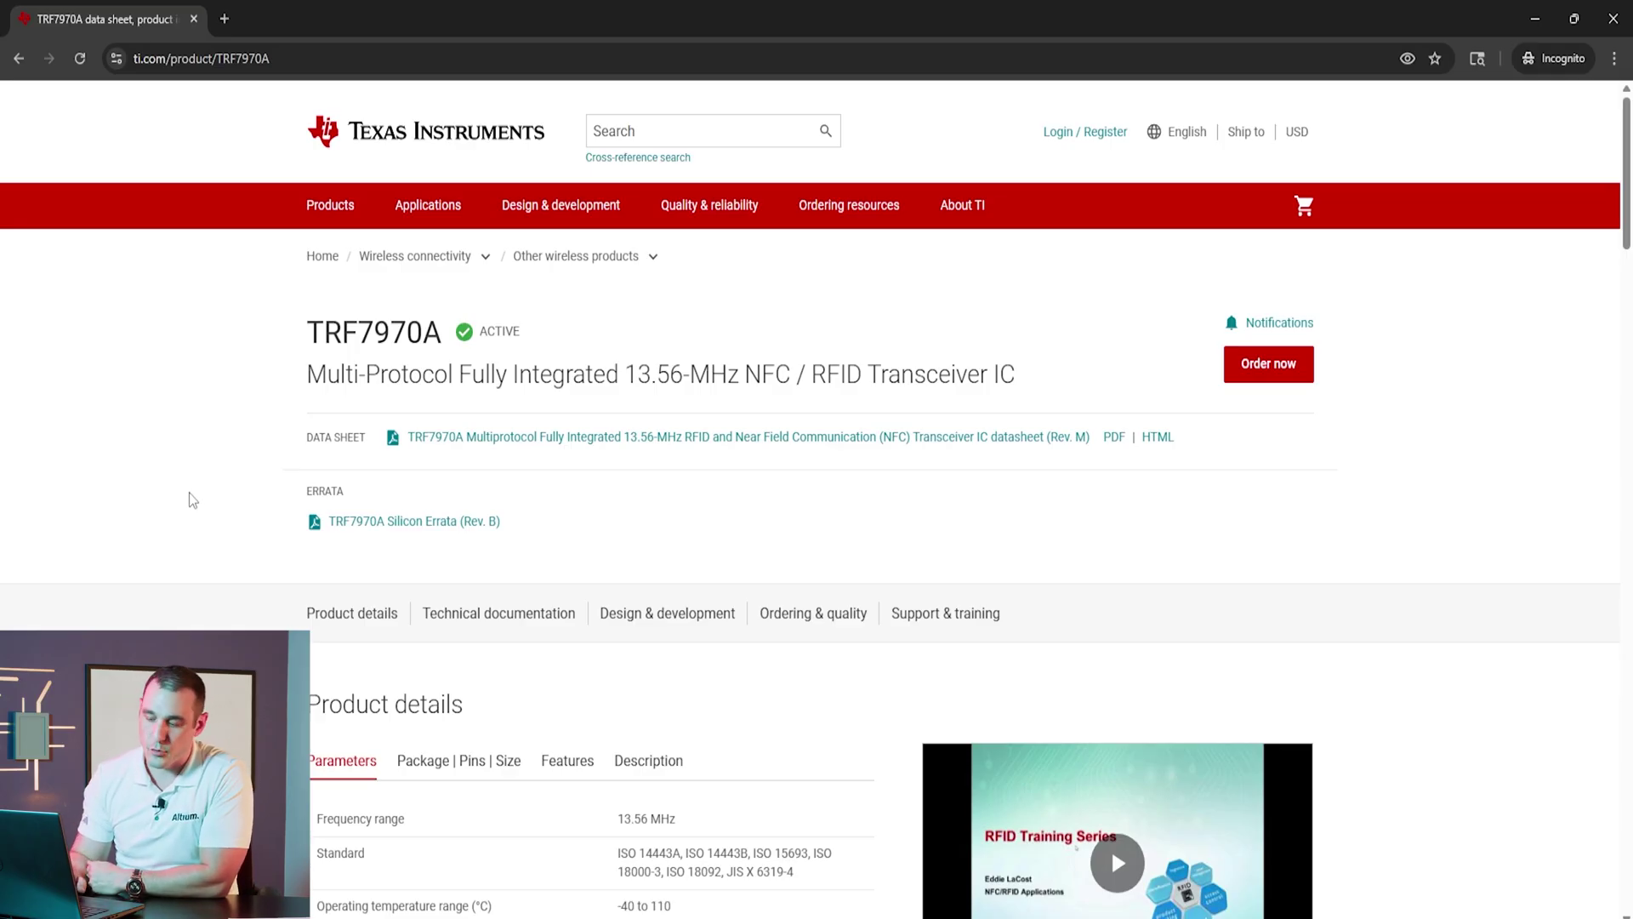
{"action": "scroll", "coordinate": [184, 526], "scroll_direction": "down", "scroll_amount": 2}
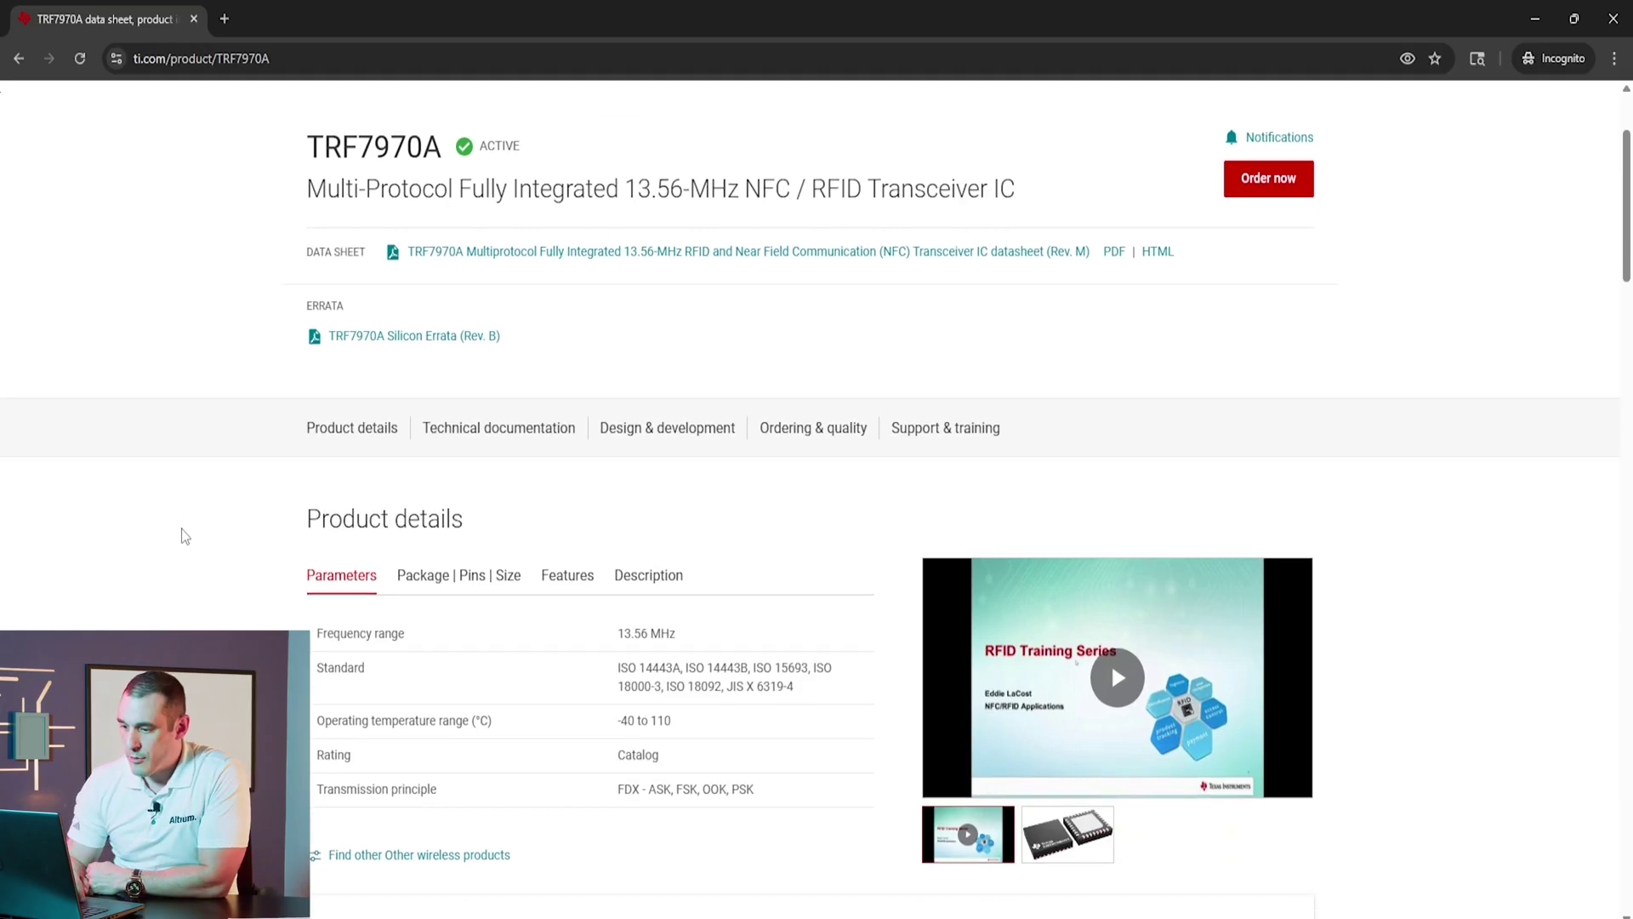
{"action": "scroll", "coordinate": [817, 502], "scroll_direction": "down", "scroll_amount": 2}
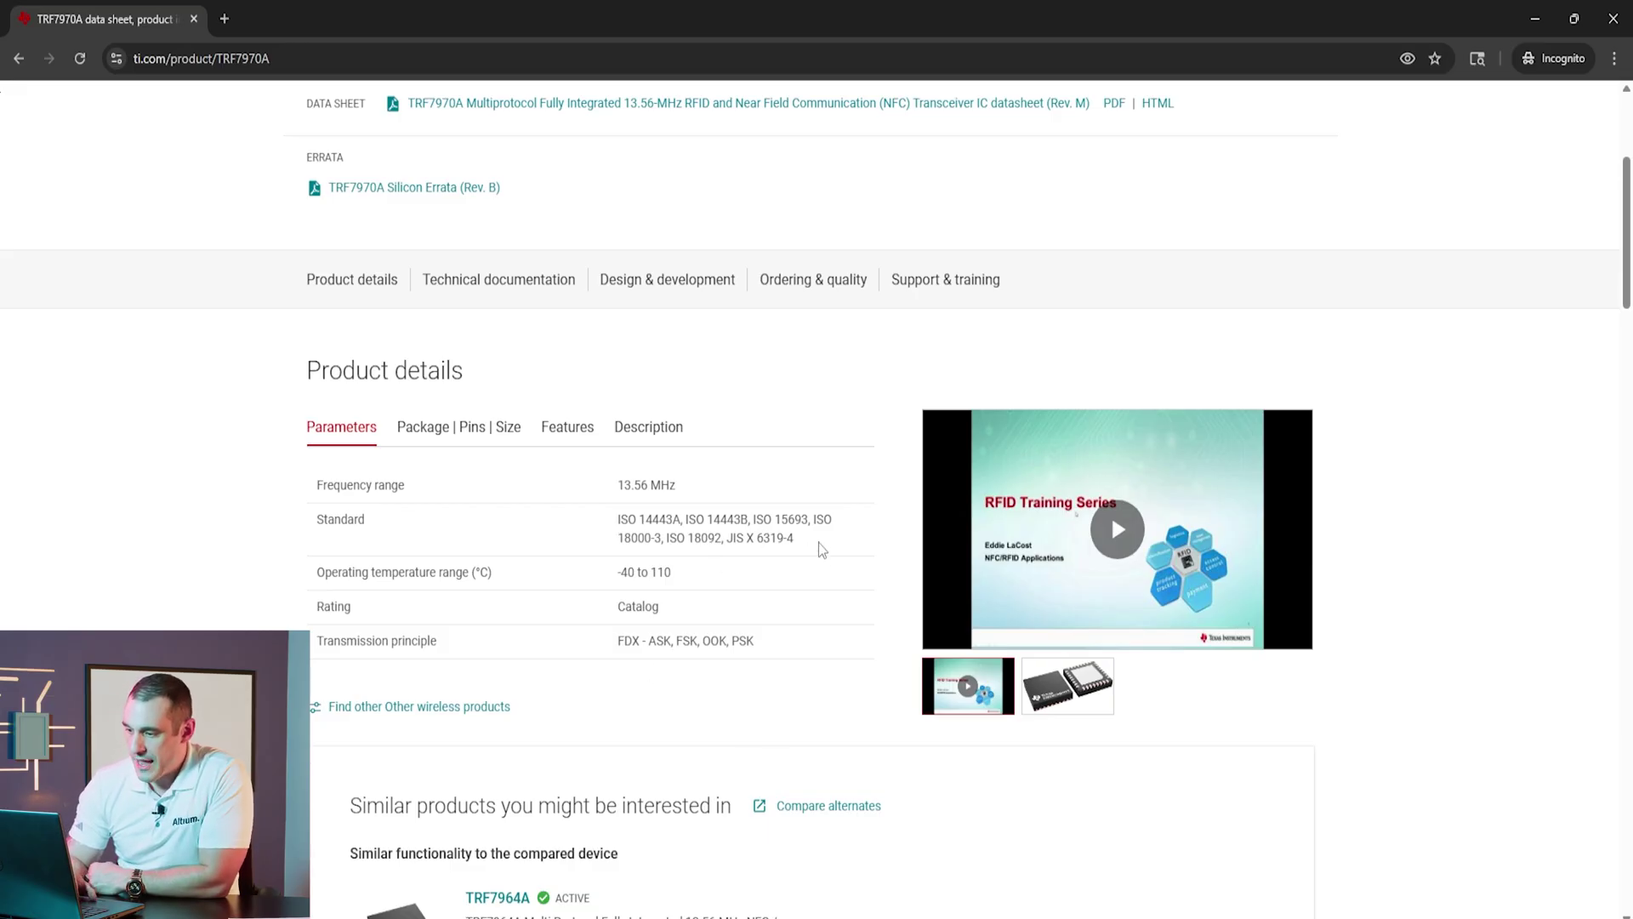
{"action": "left_click_drag", "start_coordinate": [822, 549], "coordinate": [613, 523]}
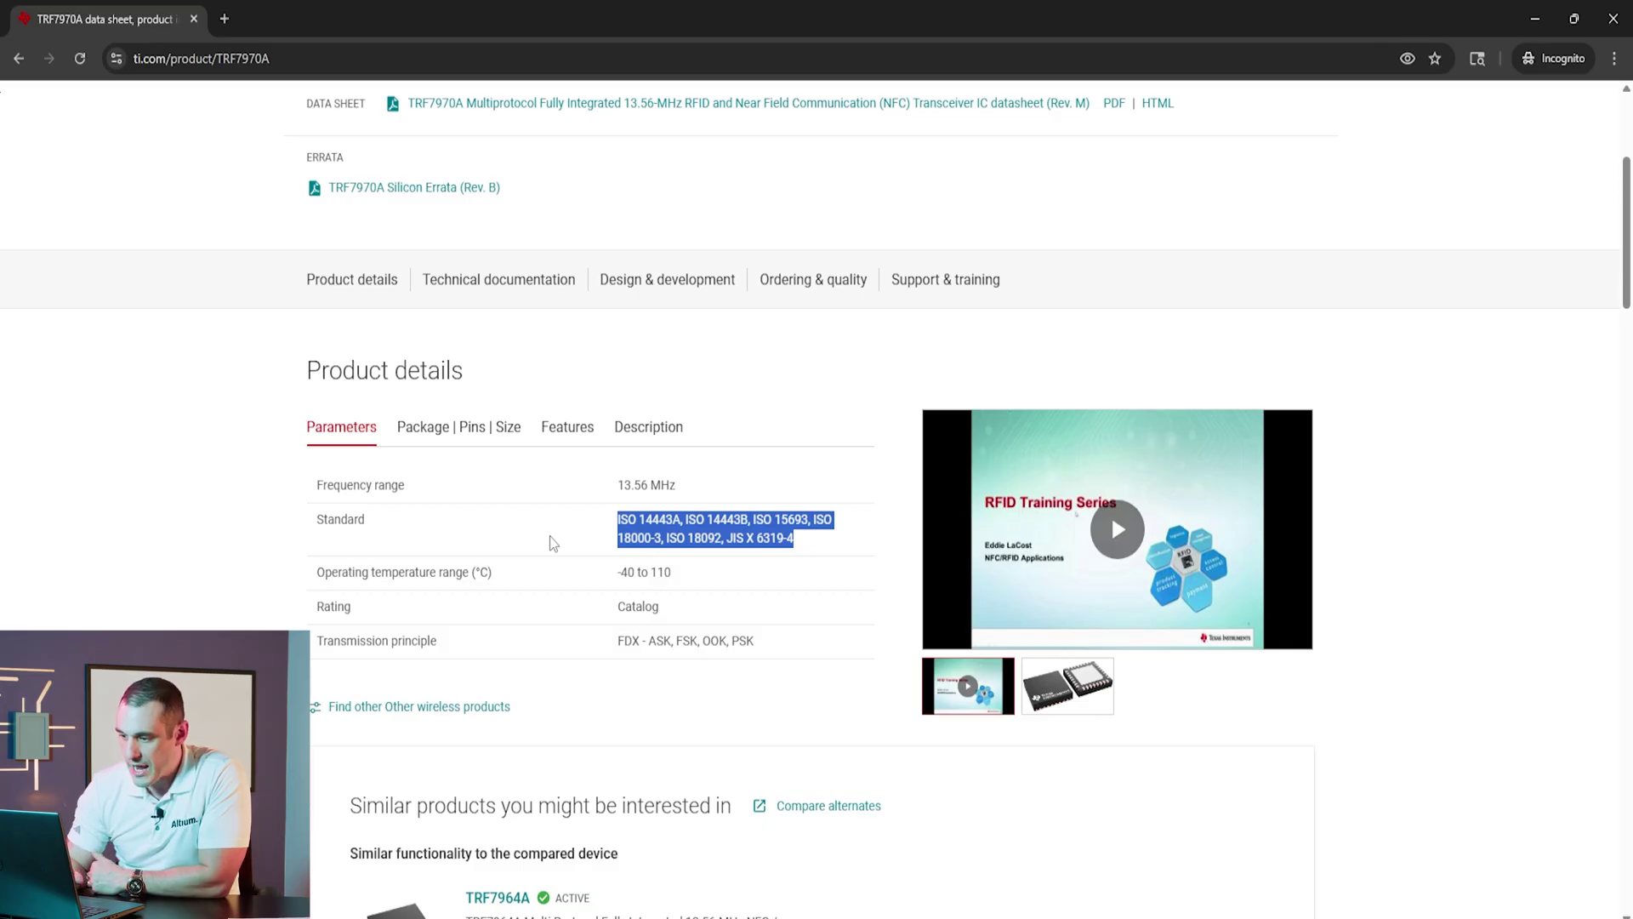
{"action": "left_click", "coordinate": [199, 427]}
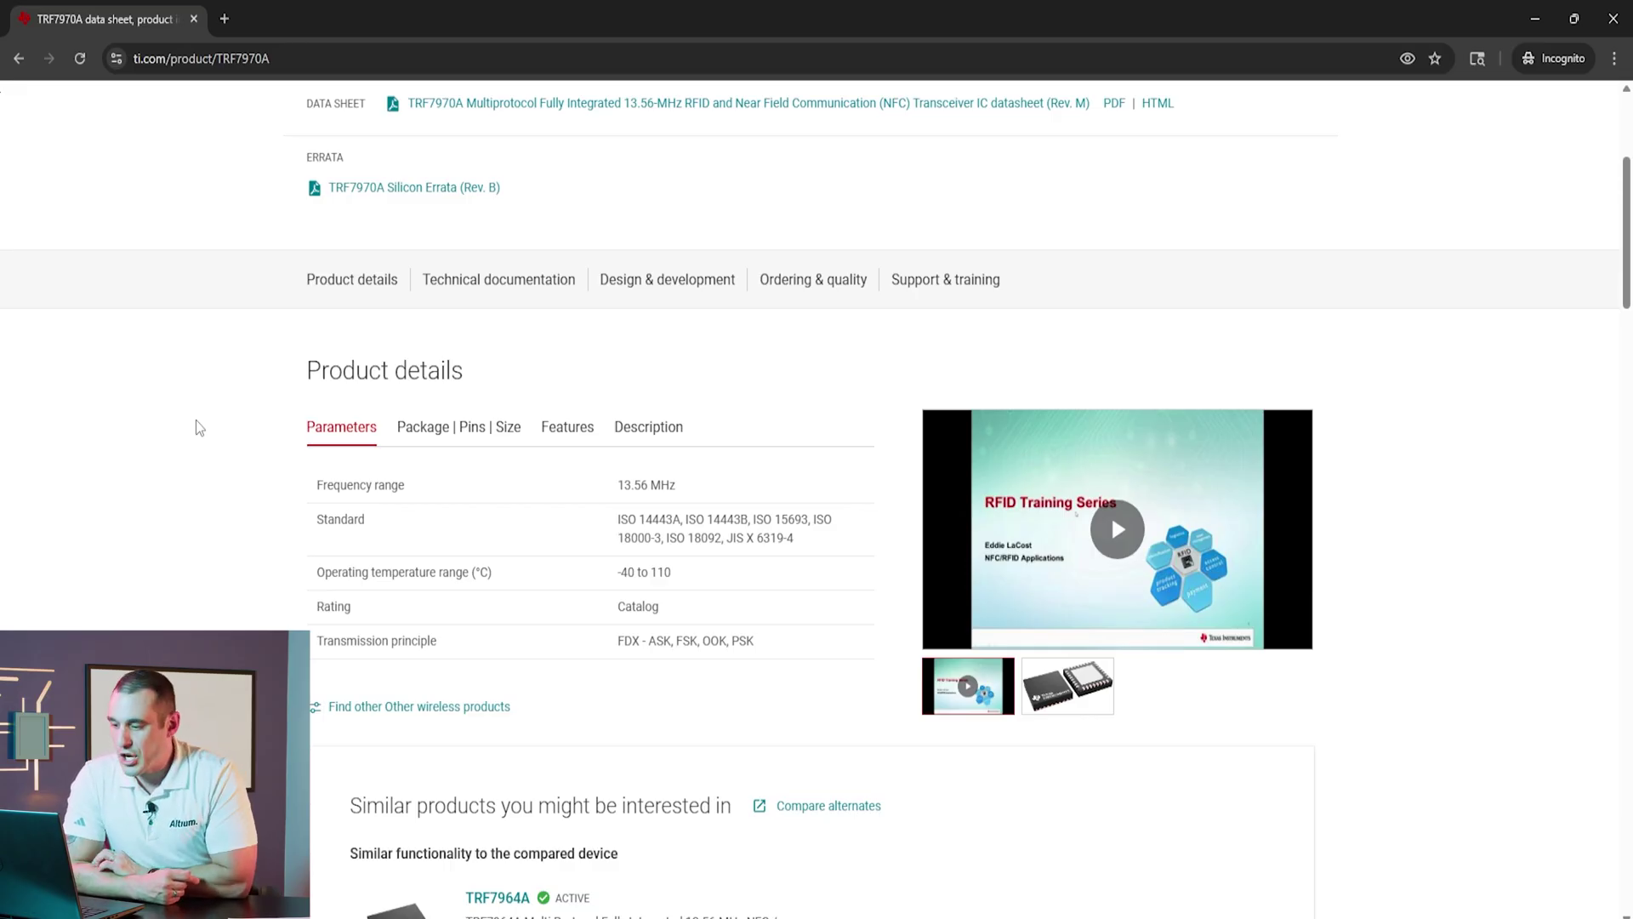
Step: Browse the TRF7970A Software development and Reference designs sections, then minimize the TI page
{"action": "left_click_drag", "start_coordinate": [1624, 226], "coordinate": [1618, 518]}
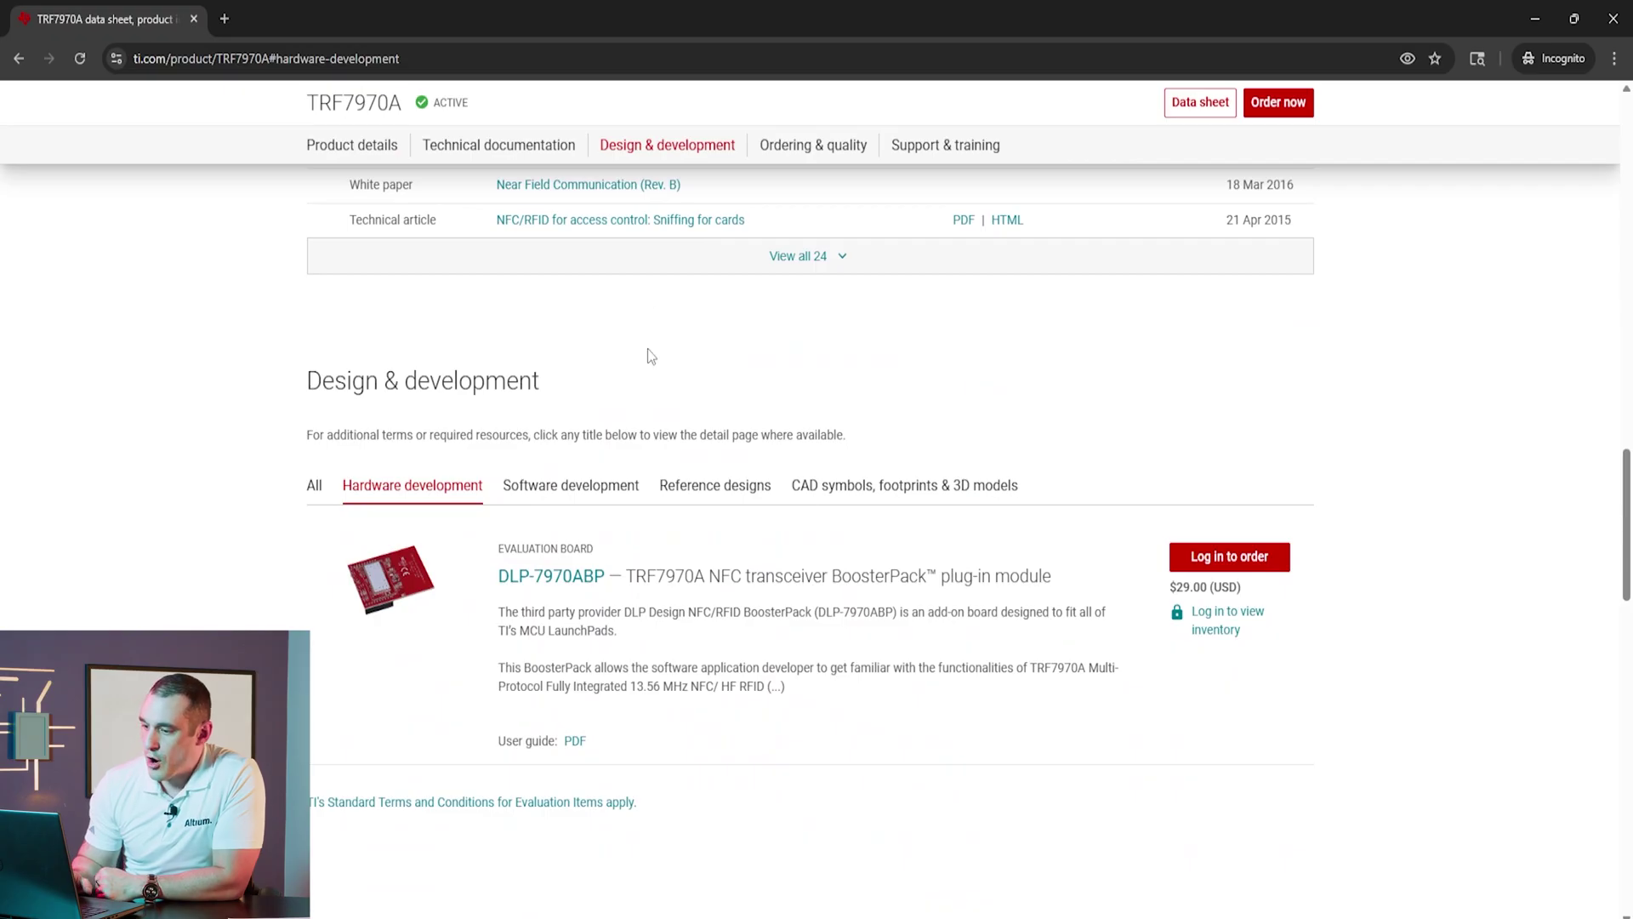
{"action": "left_click", "coordinate": [563, 487]}
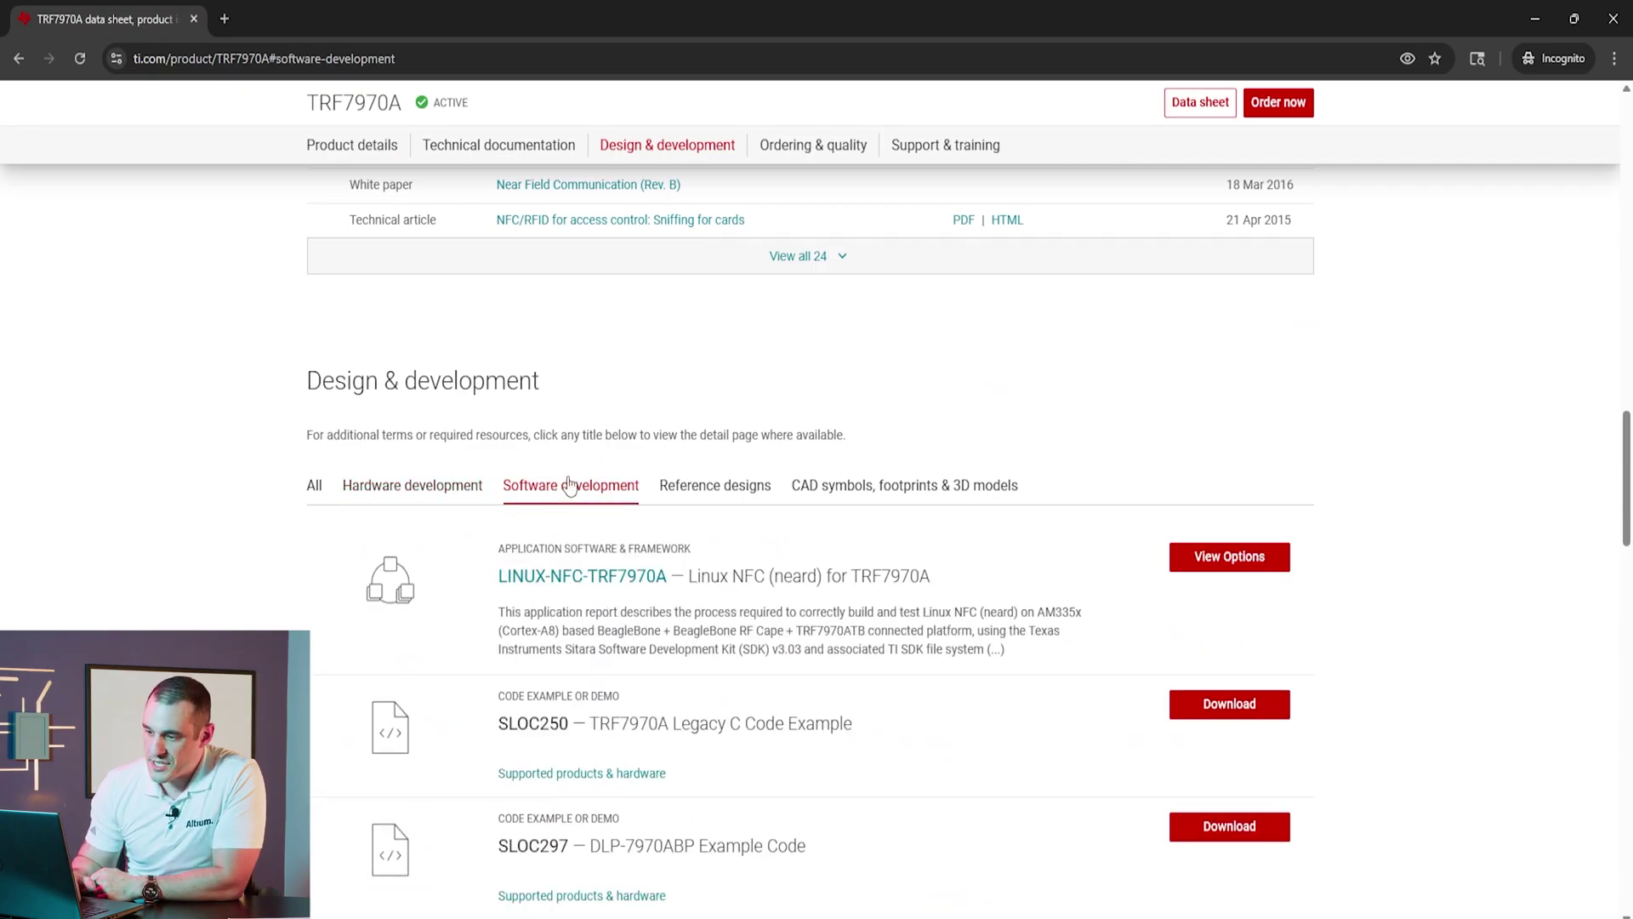
{"action": "left_click", "coordinate": [726, 487]}
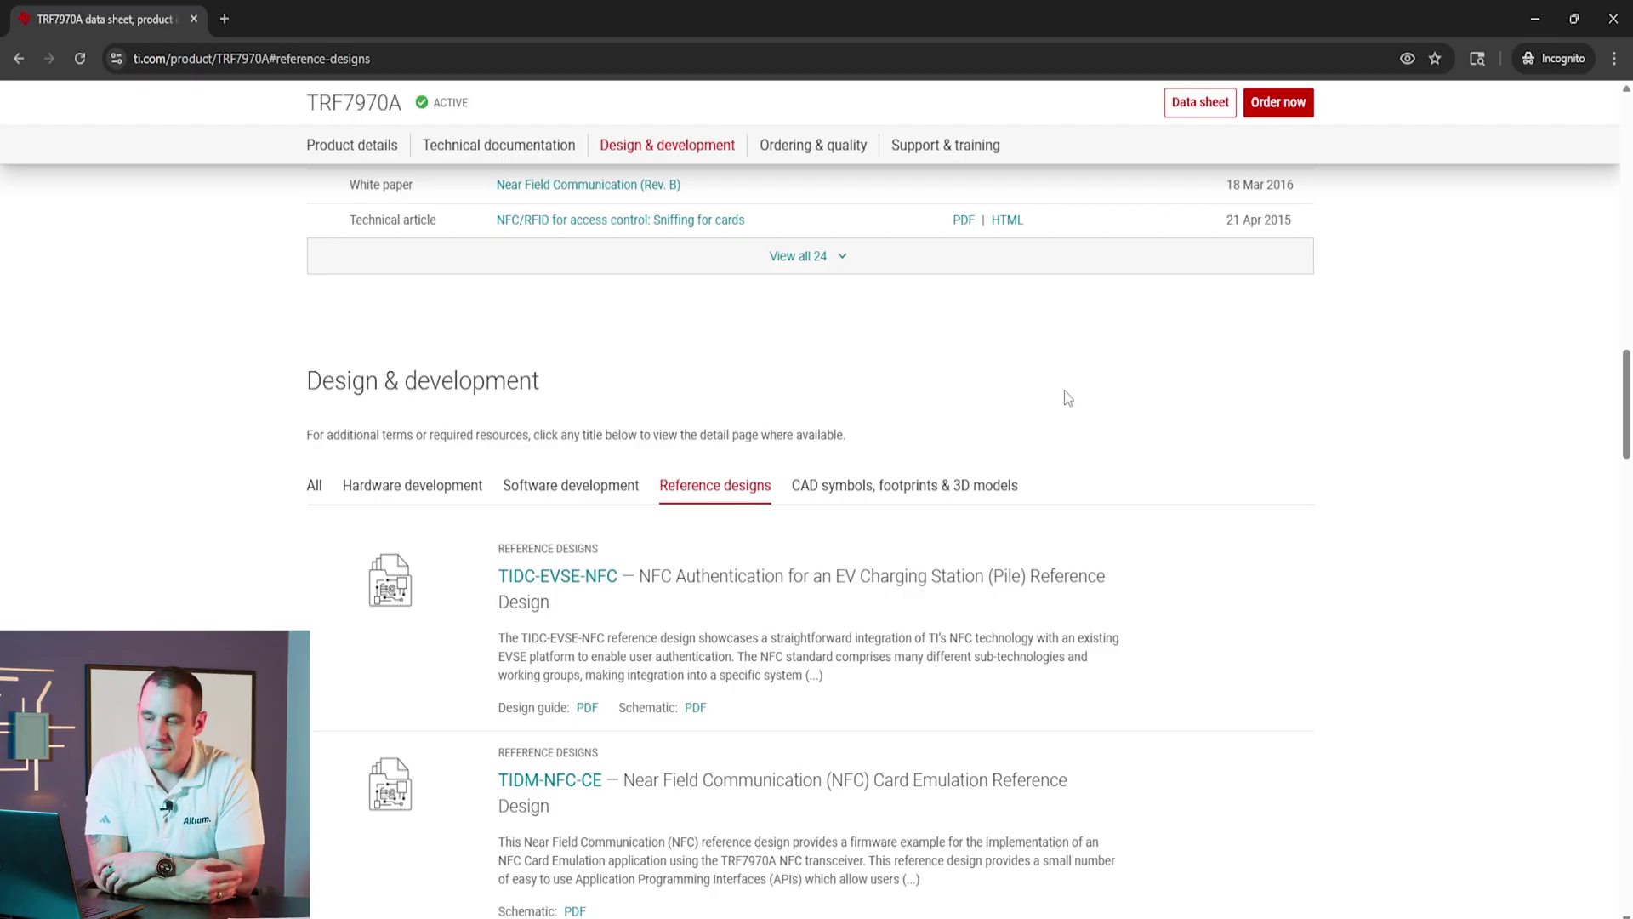
{"action": "left_click", "coordinate": [591, 487]}
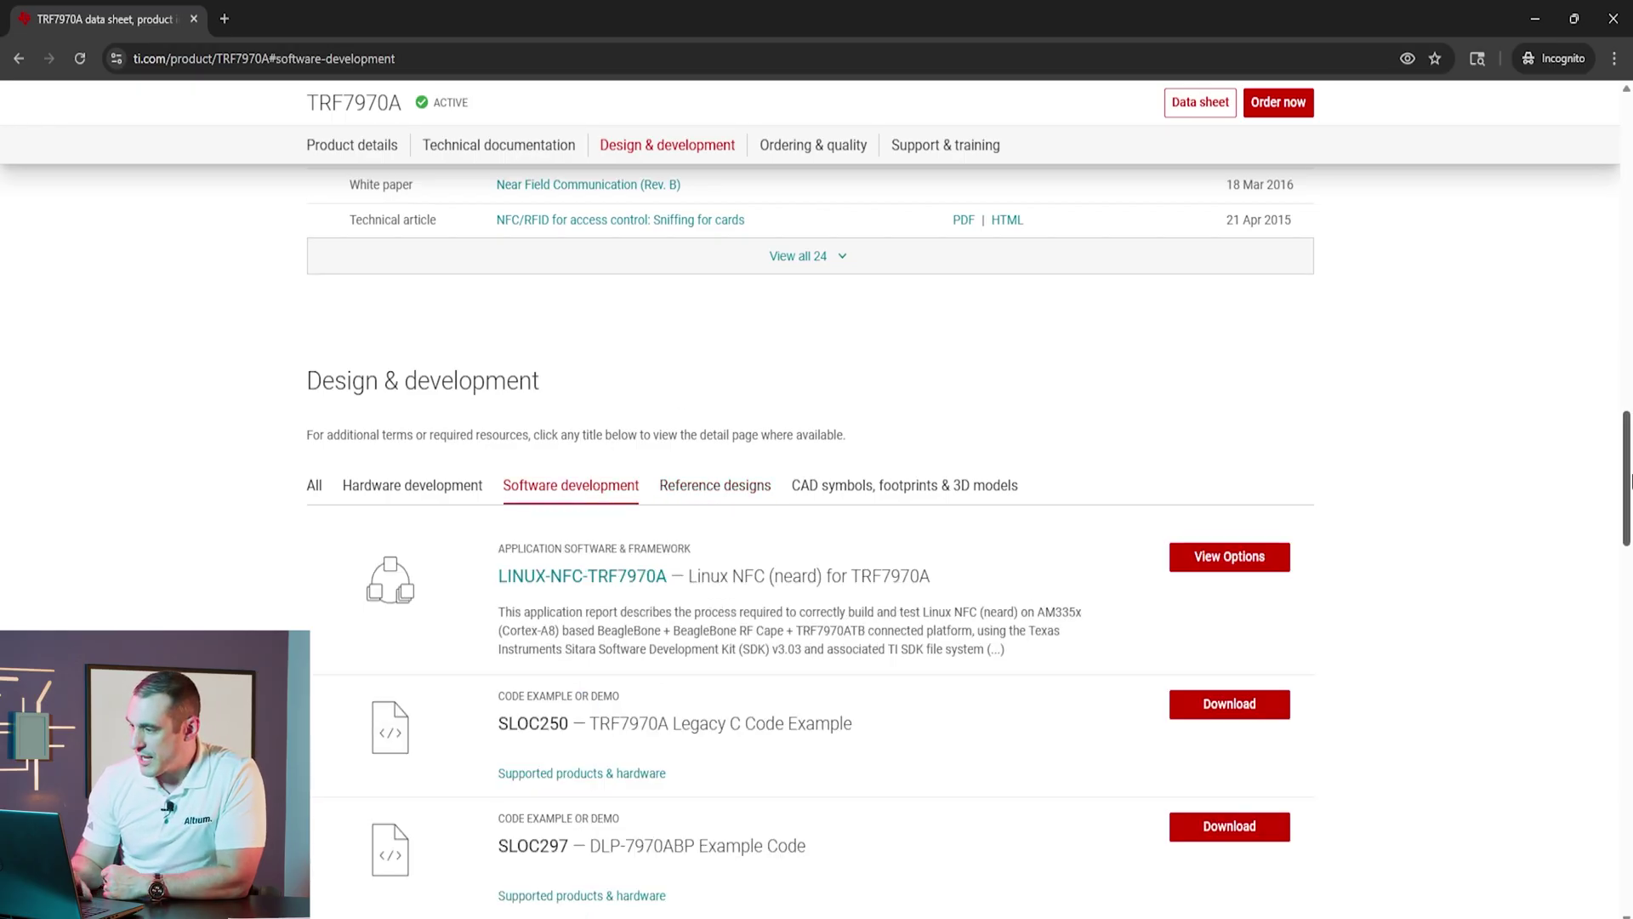
{"action": "mouse_move", "coordinate": [1626, 477]}
{"action": "left_mouse_down"}
{"action": "mouse_move", "coordinate": [1629, 574]}
{"action": "mouse_move", "coordinate": [1627, 495]}
{"action": "left_mouse_up"}
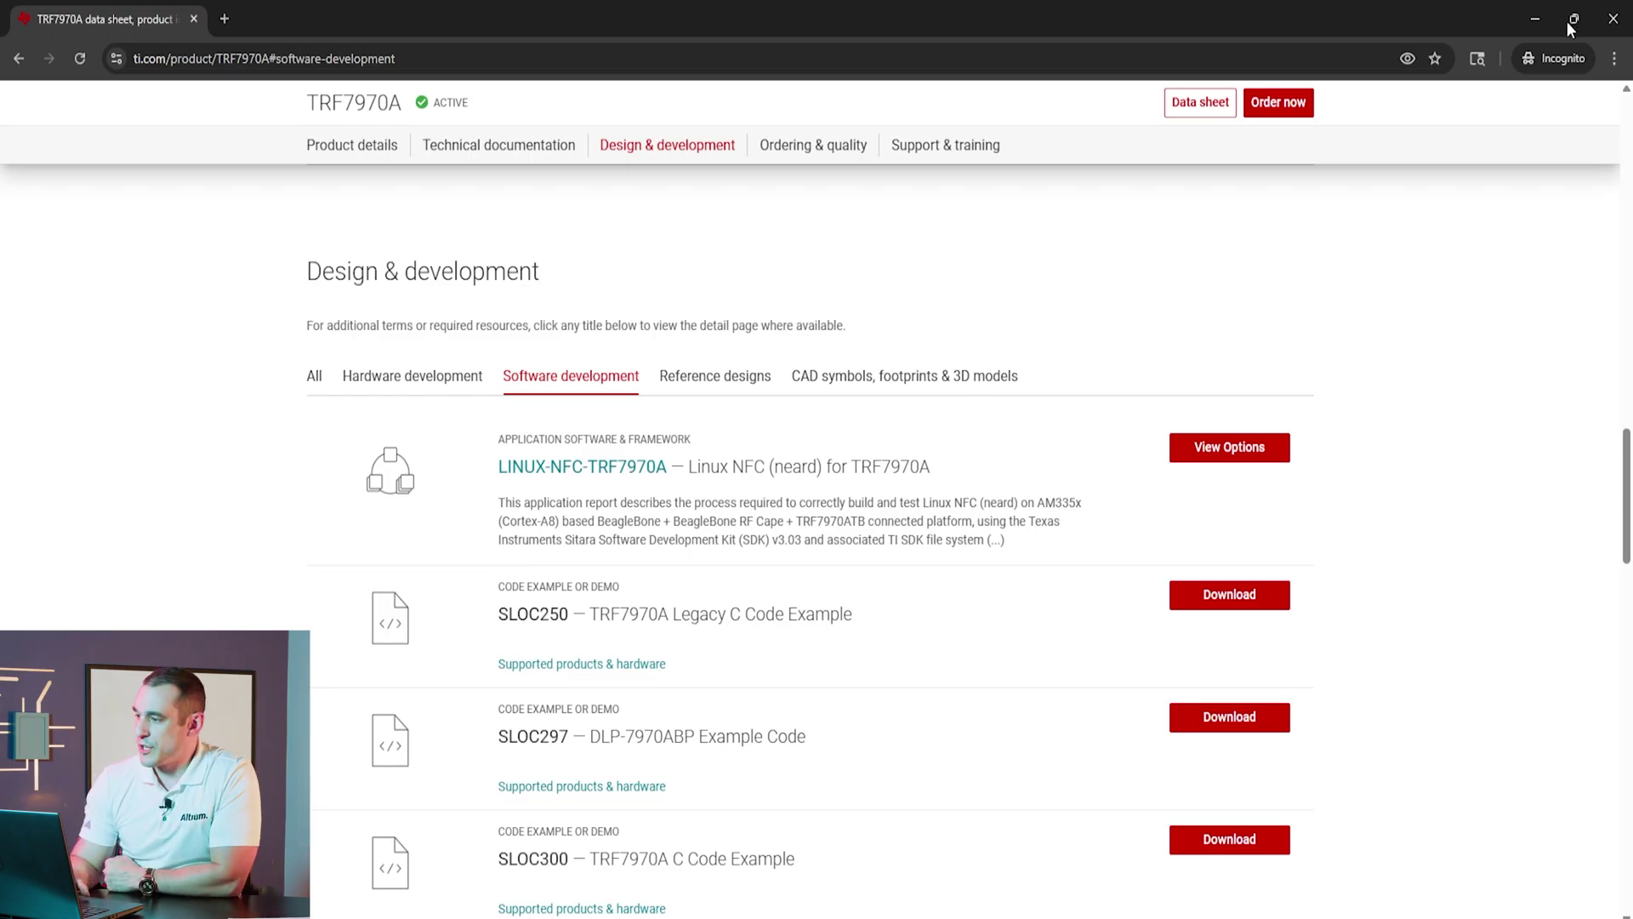
{"action": "left_click", "coordinate": [1535, 19]}
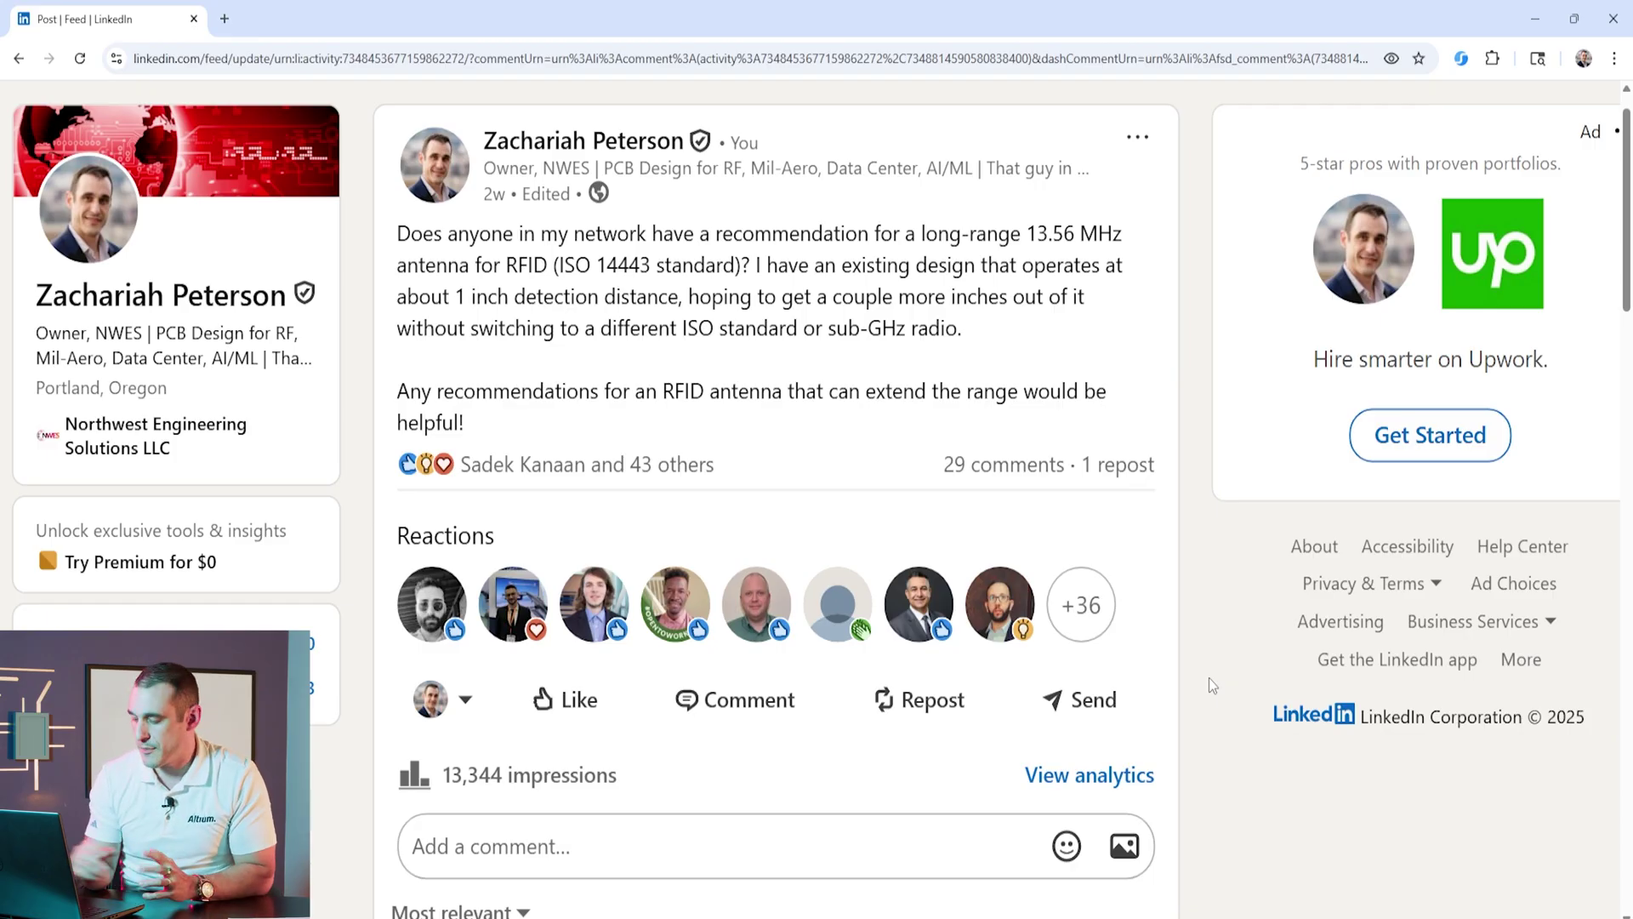
{"action": "scroll", "coordinate": [1209, 679], "scroll_direction": "down", "scroll_amount": 8}
{"action": "scroll", "coordinate": [1208, 684], "scroll_direction": "down", "scroll_amount": 6}
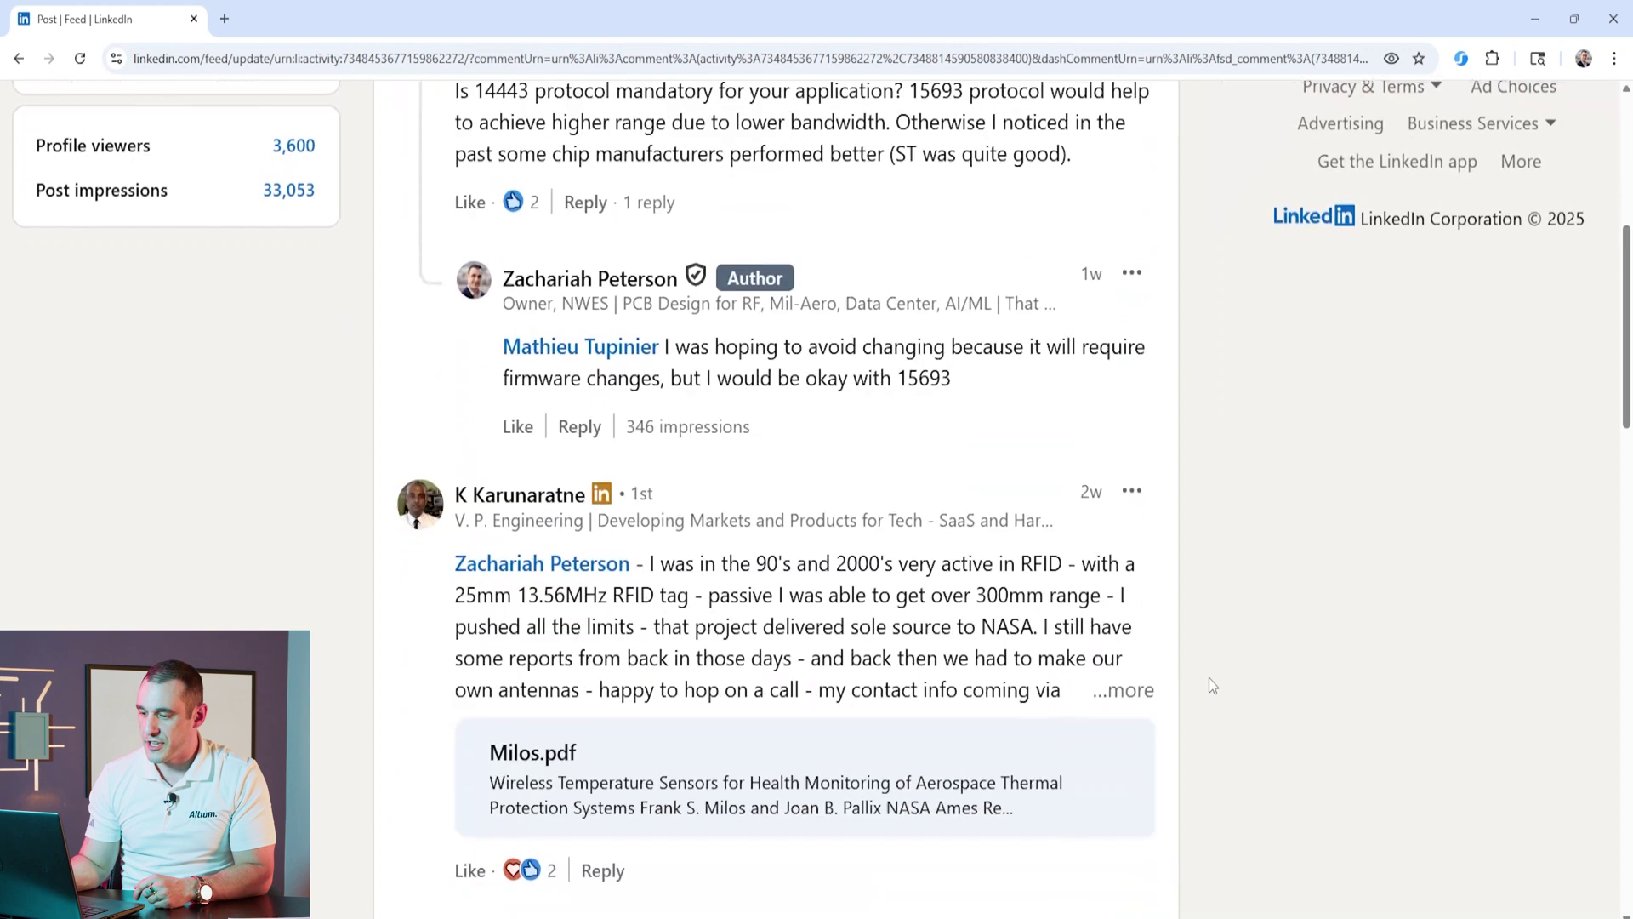
{"action": "scroll", "coordinate": [1212, 685], "scroll_direction": "down", "scroll_amount": 5}
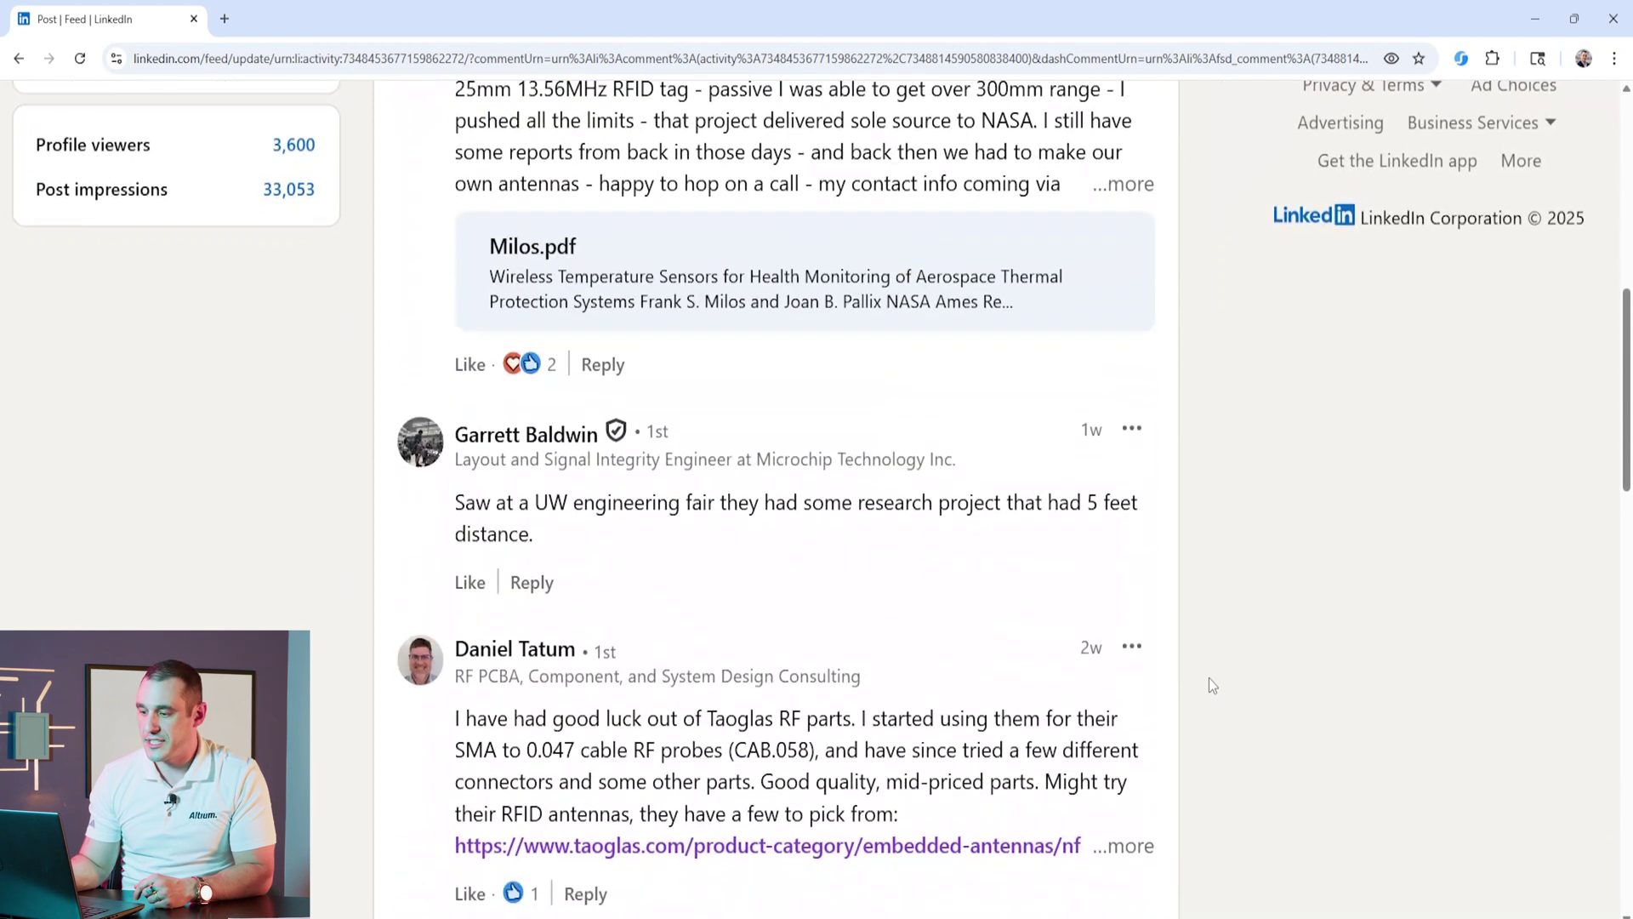
{"action": "scroll", "coordinate": [1208, 685], "scroll_direction": "down", "scroll_amount": 3}
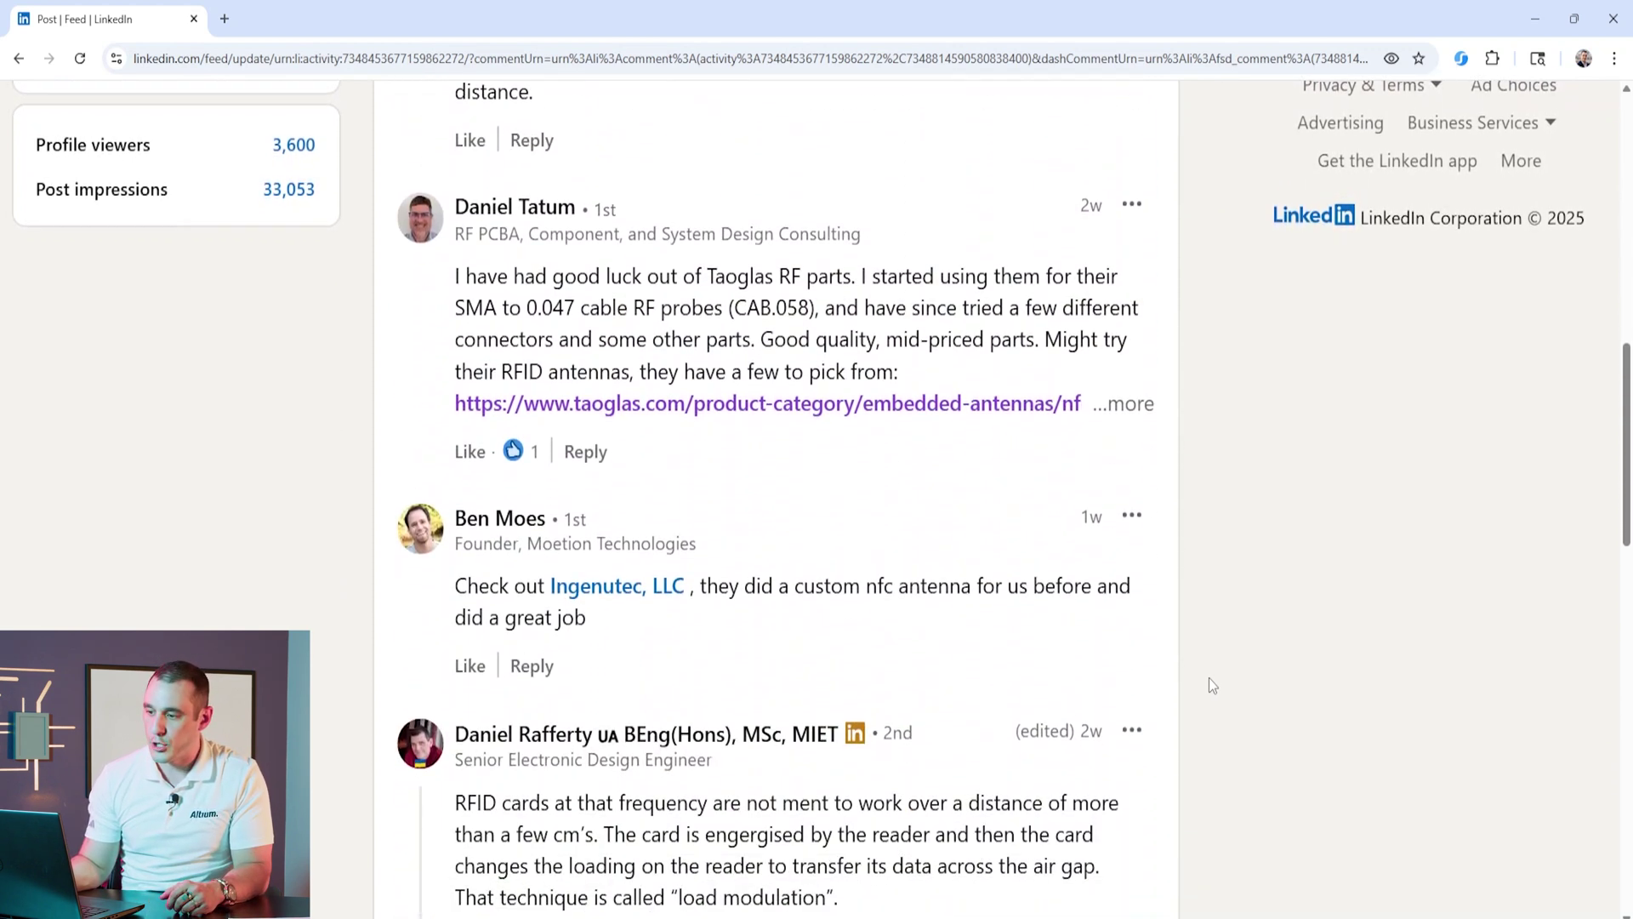
{"action": "scroll", "coordinate": [1207, 677], "scroll_direction": "down", "scroll_amount": 6}
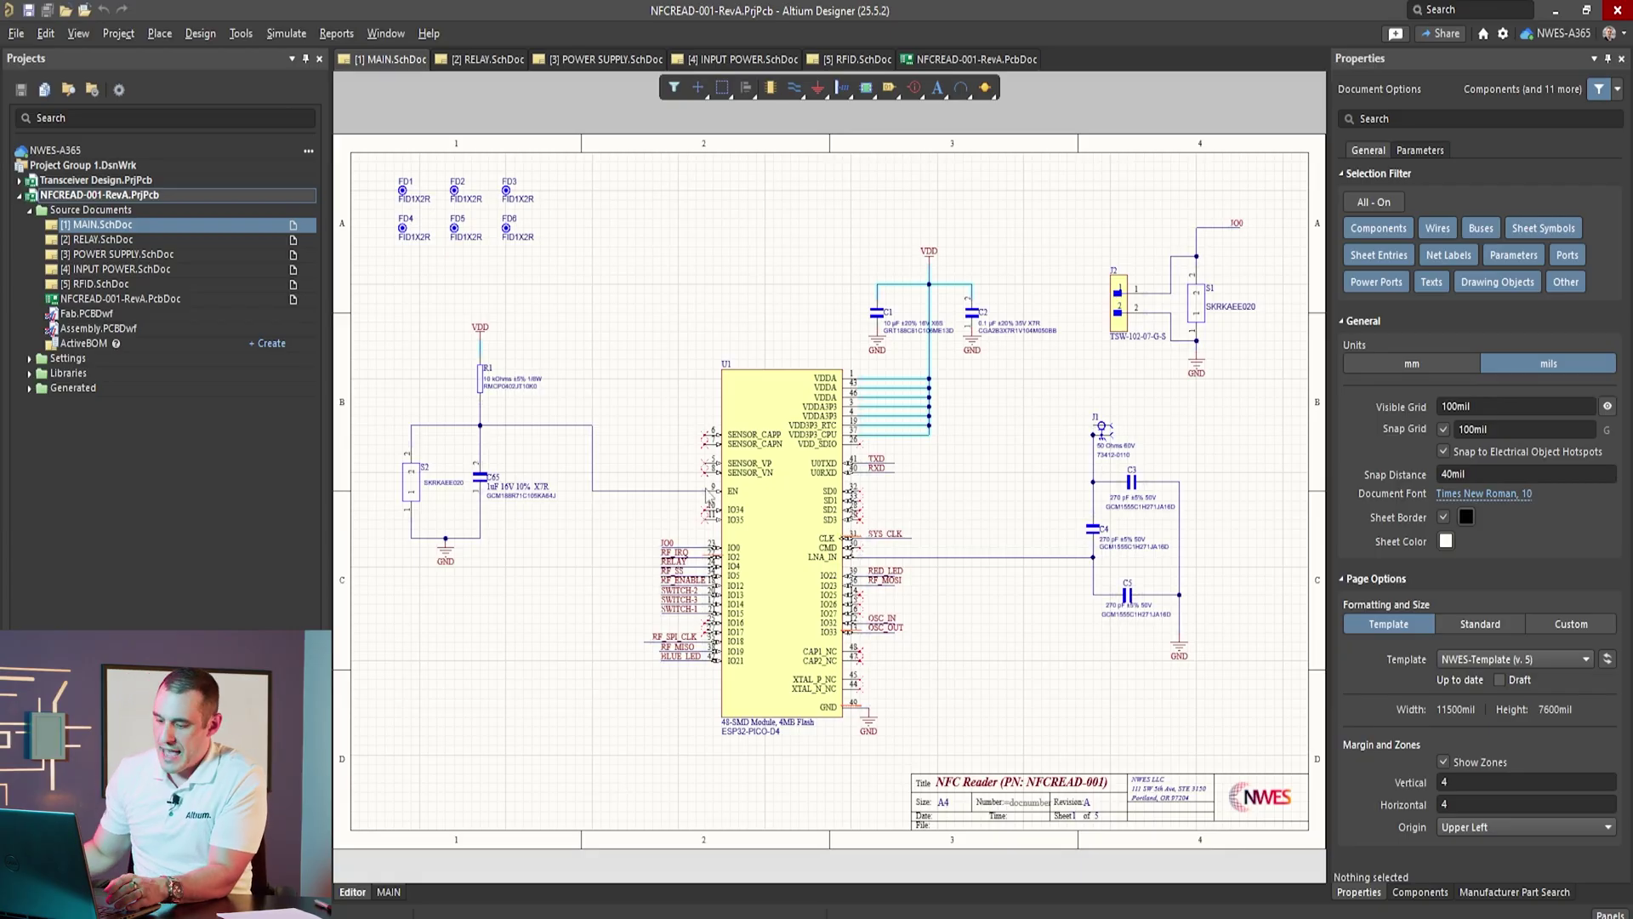
Step: Pan past the ESP32 module and select J1, the U.FL 50 Ohm connector 73412-0110
{"action": "scroll", "coordinate": [818, 762], "scroll_direction": "up", "scroll_amount": 3, "text": "ctrl"}
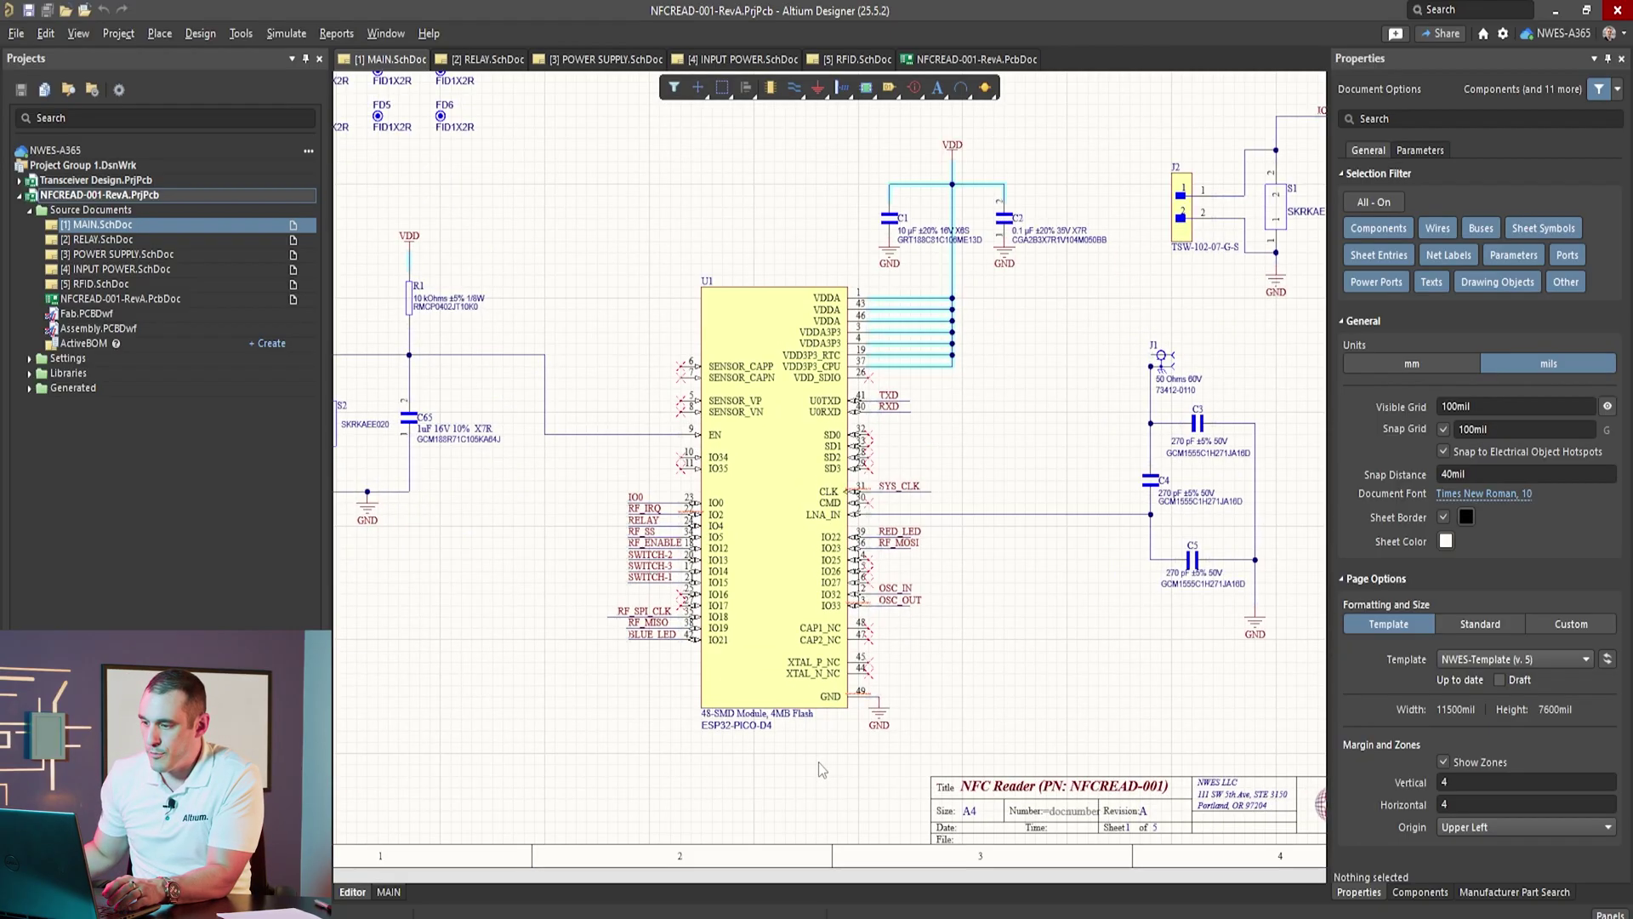
{"action": "right_click_drag", "start_coordinate": [1227, 201], "coordinate": [1193, 295]}
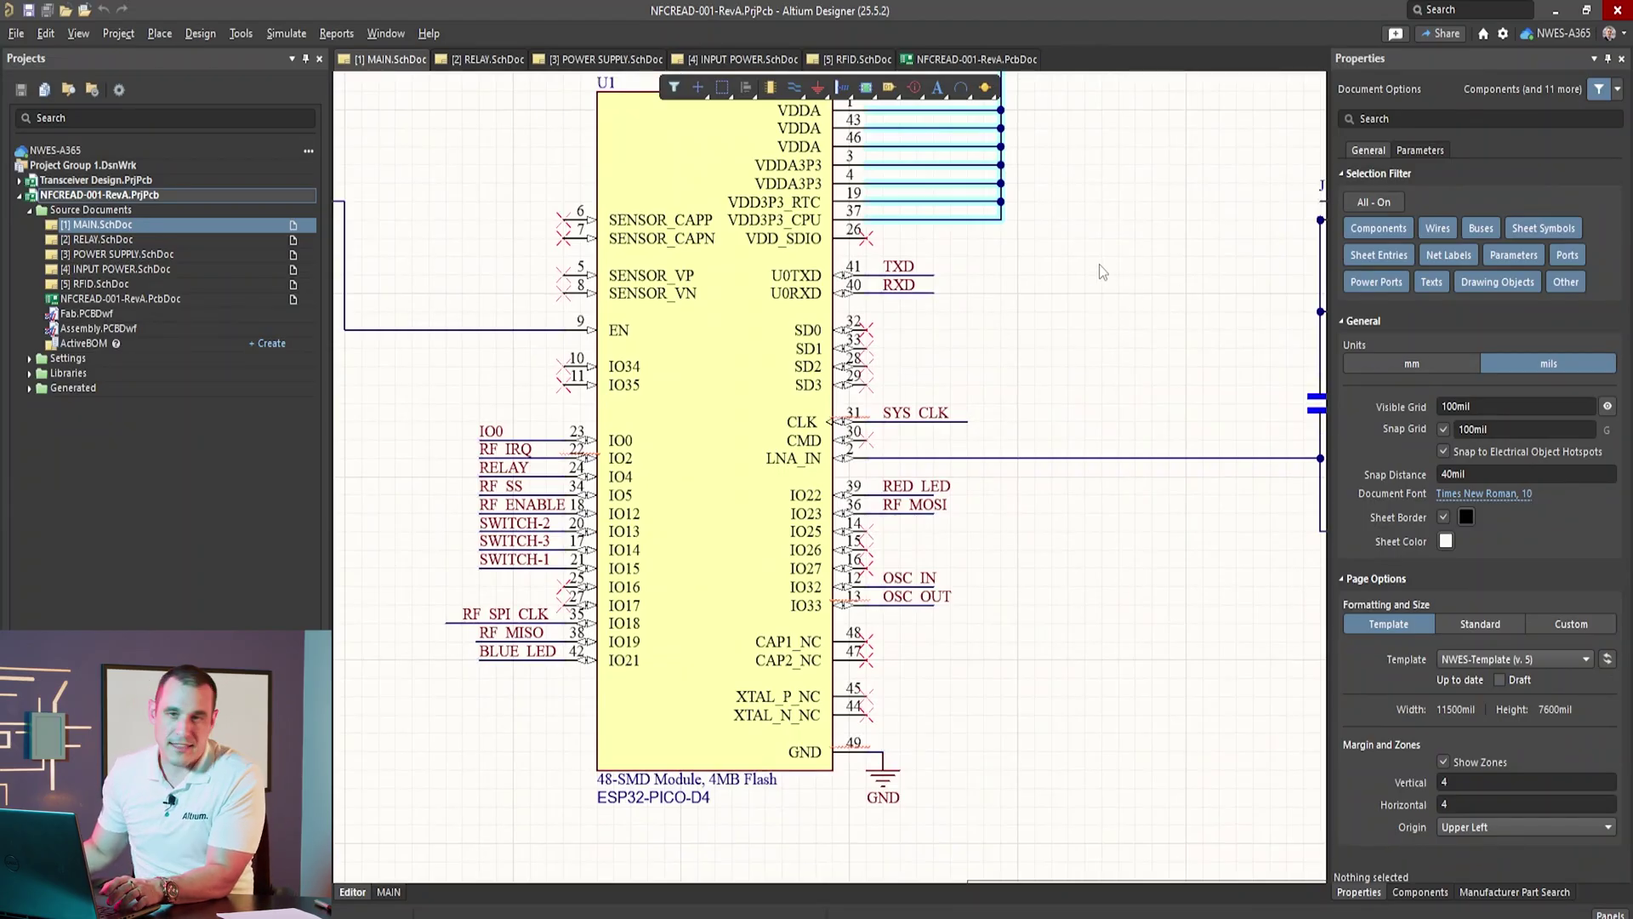
{"action": "scroll", "coordinate": [1101, 309], "scroll_direction": "down", "scroll_amount": 1, "text": "ctrl"}
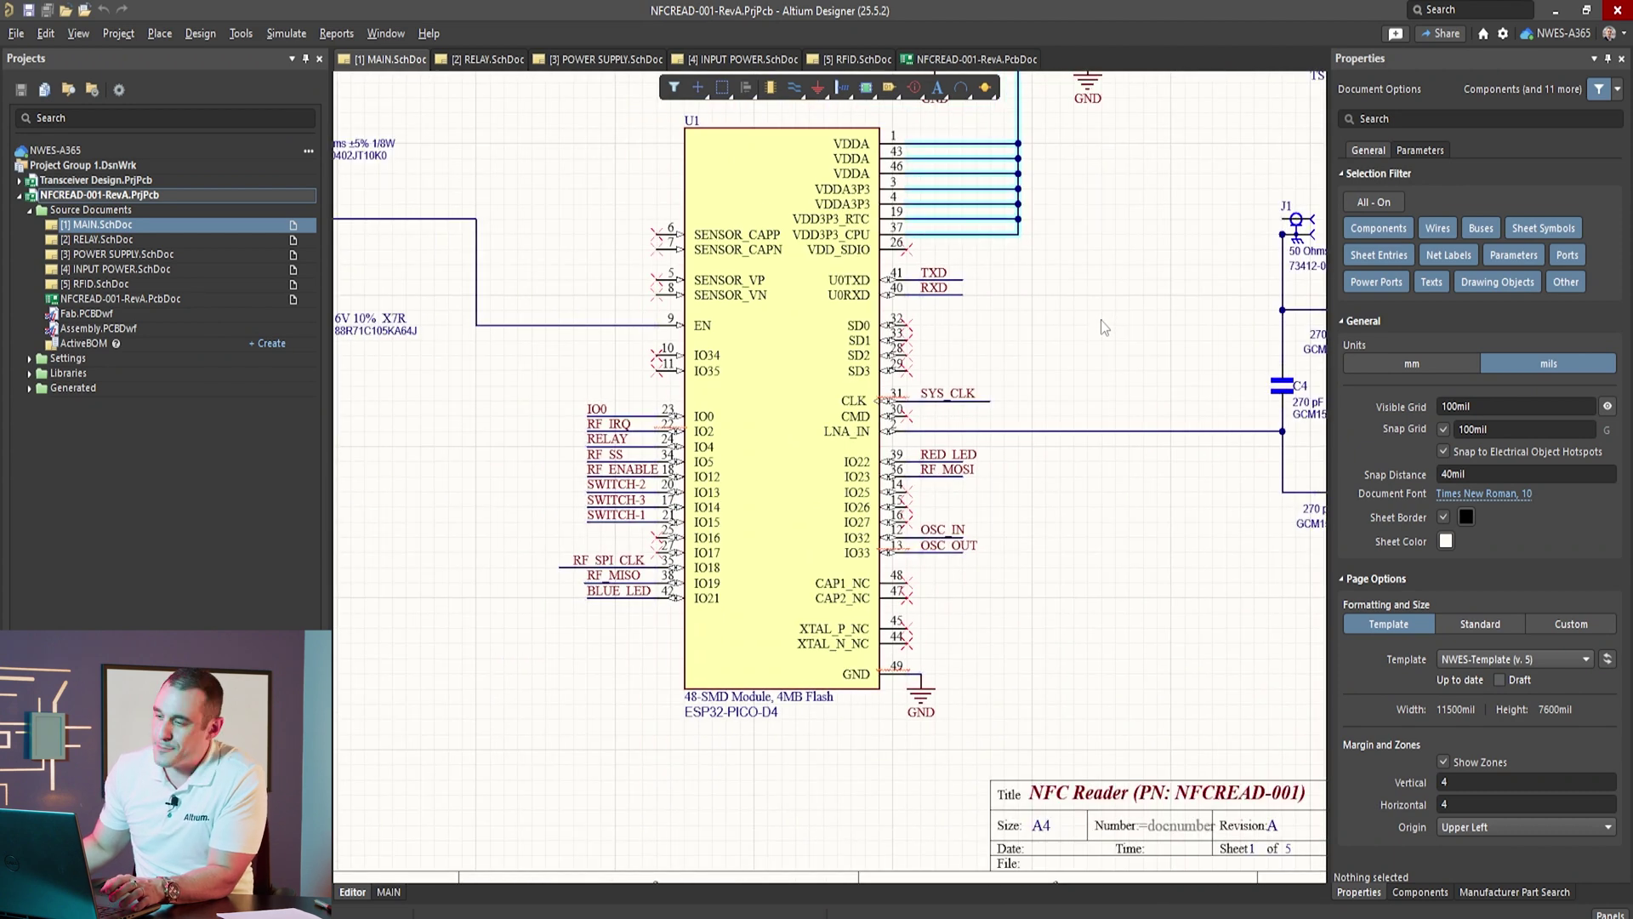
{"action": "right_click_drag", "start_coordinate": [1104, 327], "coordinate": [1000, 434]}
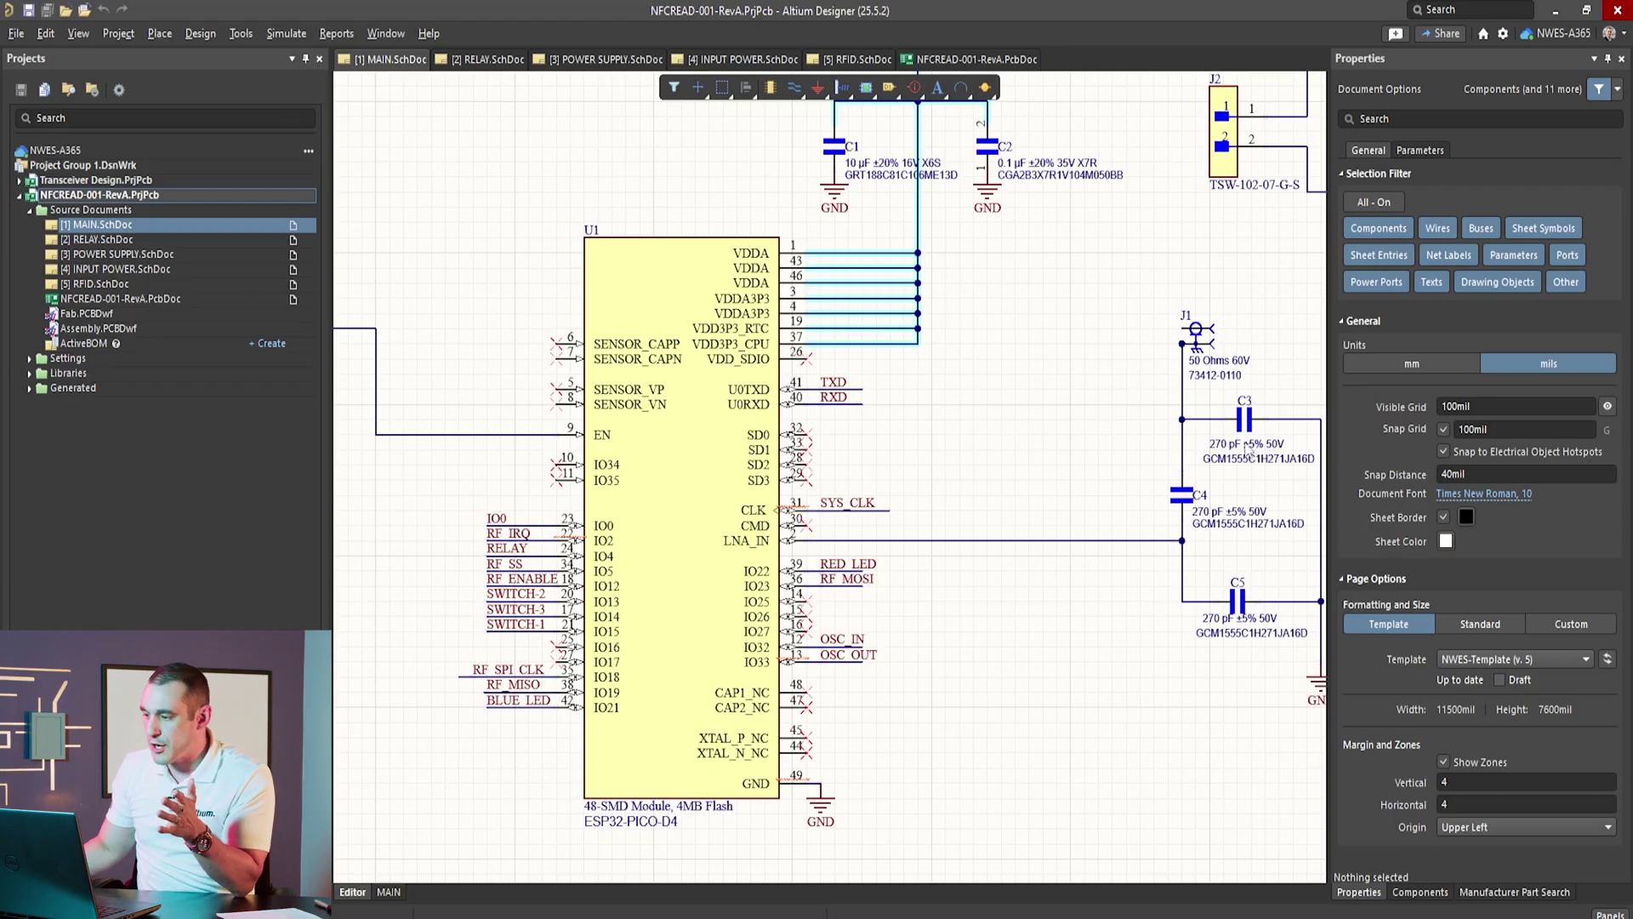
{"action": "right_click_drag", "start_coordinate": [1044, 449], "coordinate": [825, 453]}
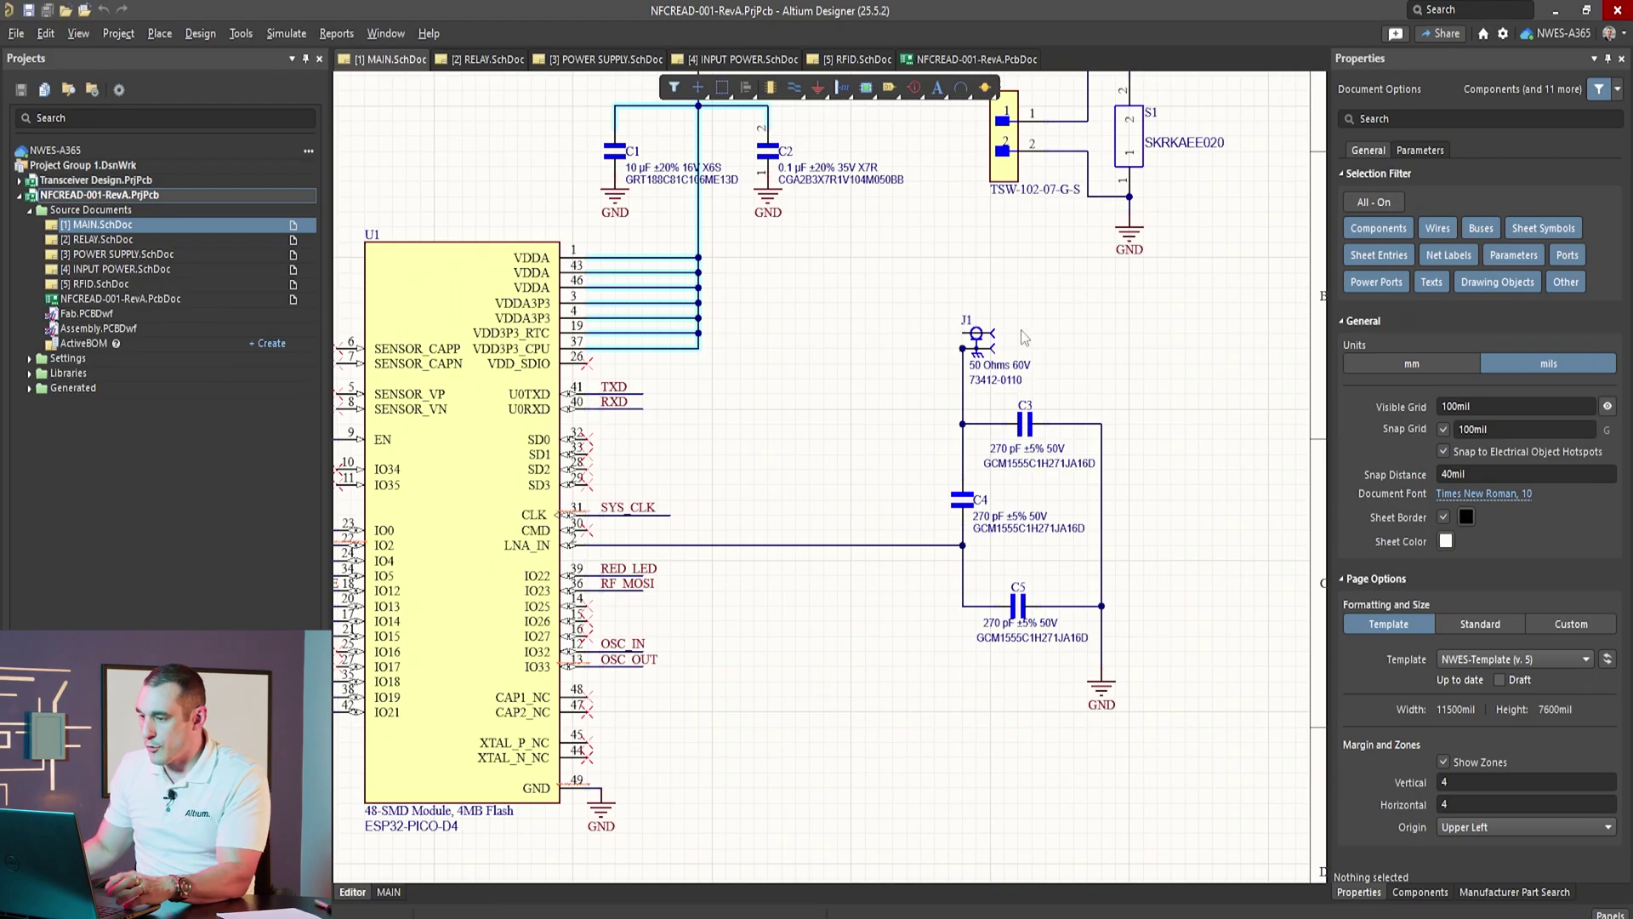
{"action": "scroll", "coordinate": [1027, 336], "scroll_direction": "up", "scroll_amount": 5, "text": "ctrl"}
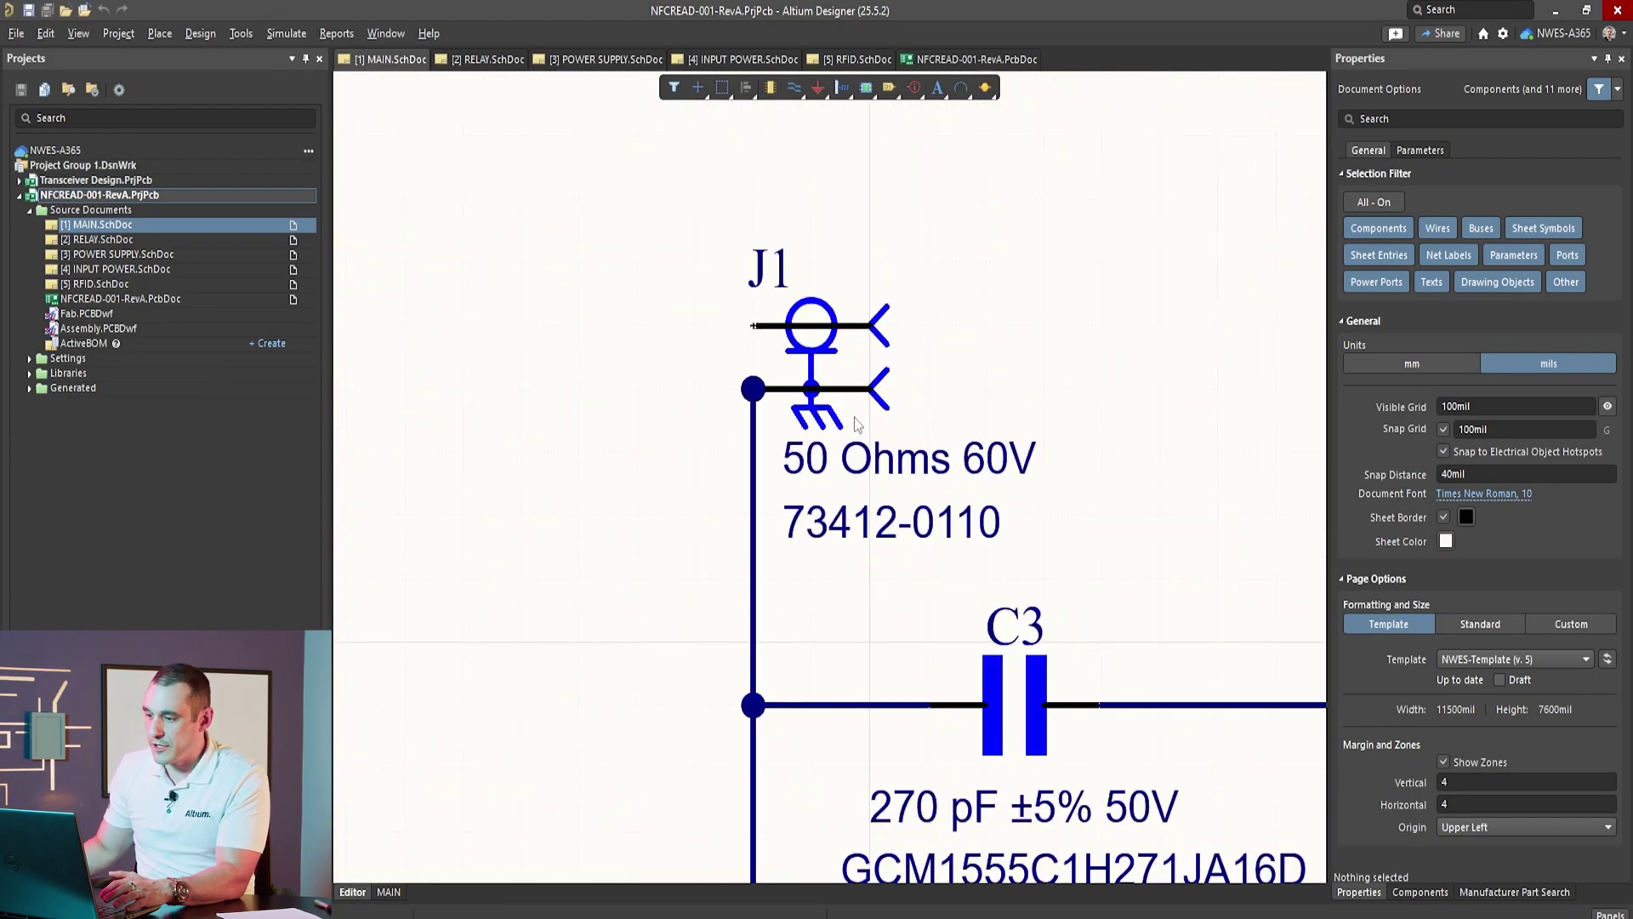
{"action": "left_click", "coordinate": [795, 402]}
{"action": "right_click_drag", "start_coordinate": [1120, 274], "coordinate": [1121, 437]}
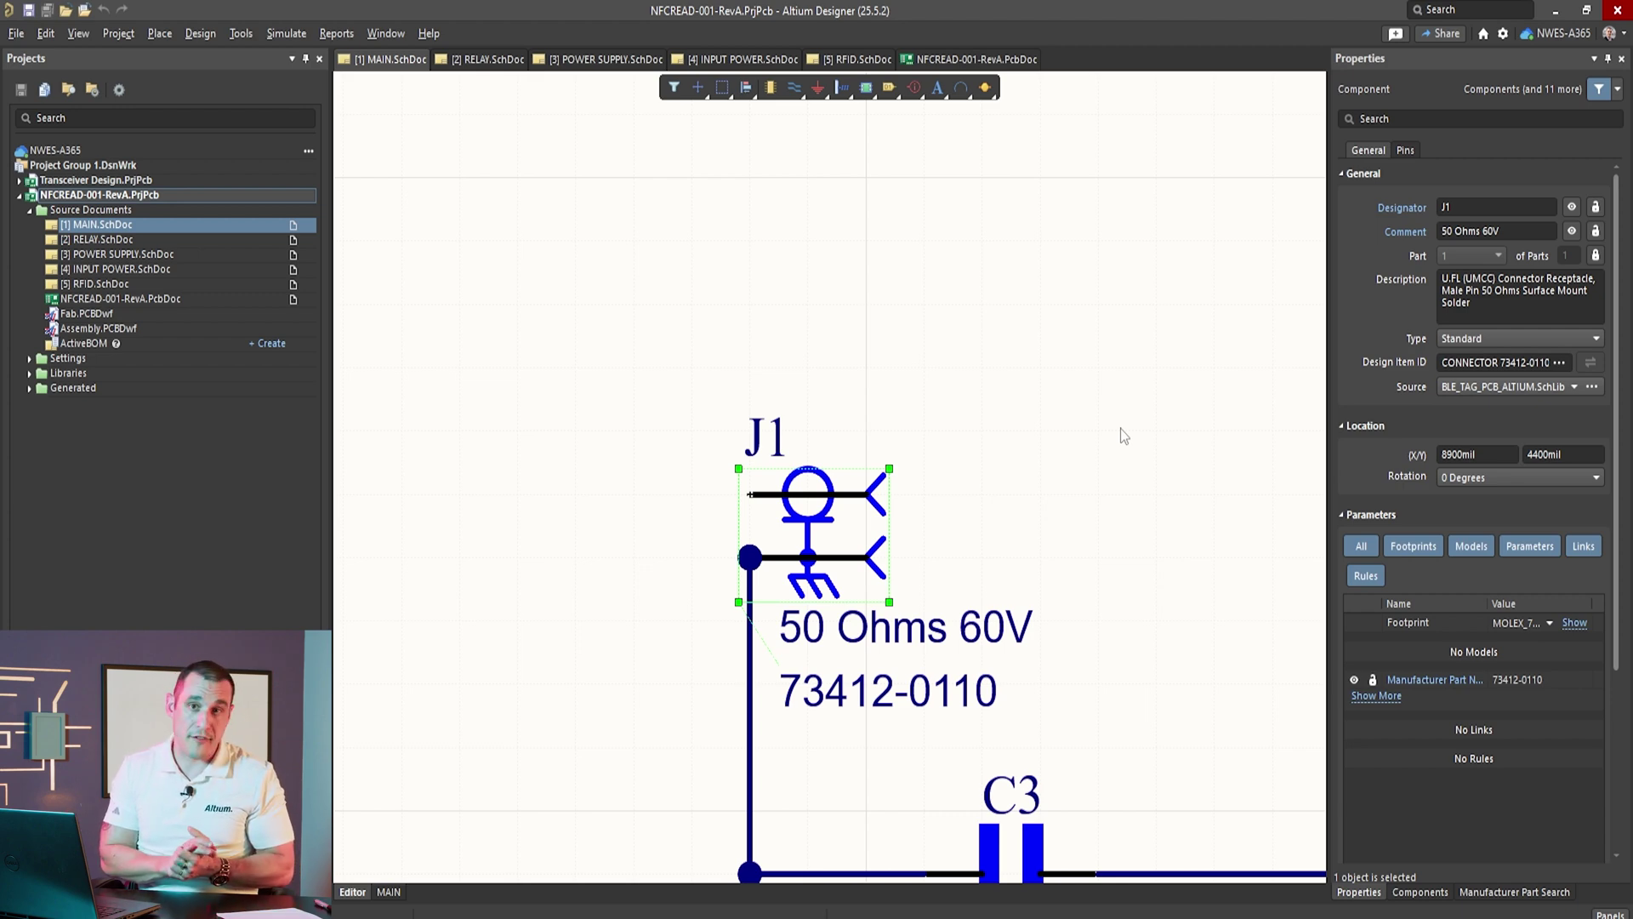
{"action": "scroll", "coordinate": [1106, 400], "scroll_direction": "down", "scroll_amount": 5, "text": "ctrl"}
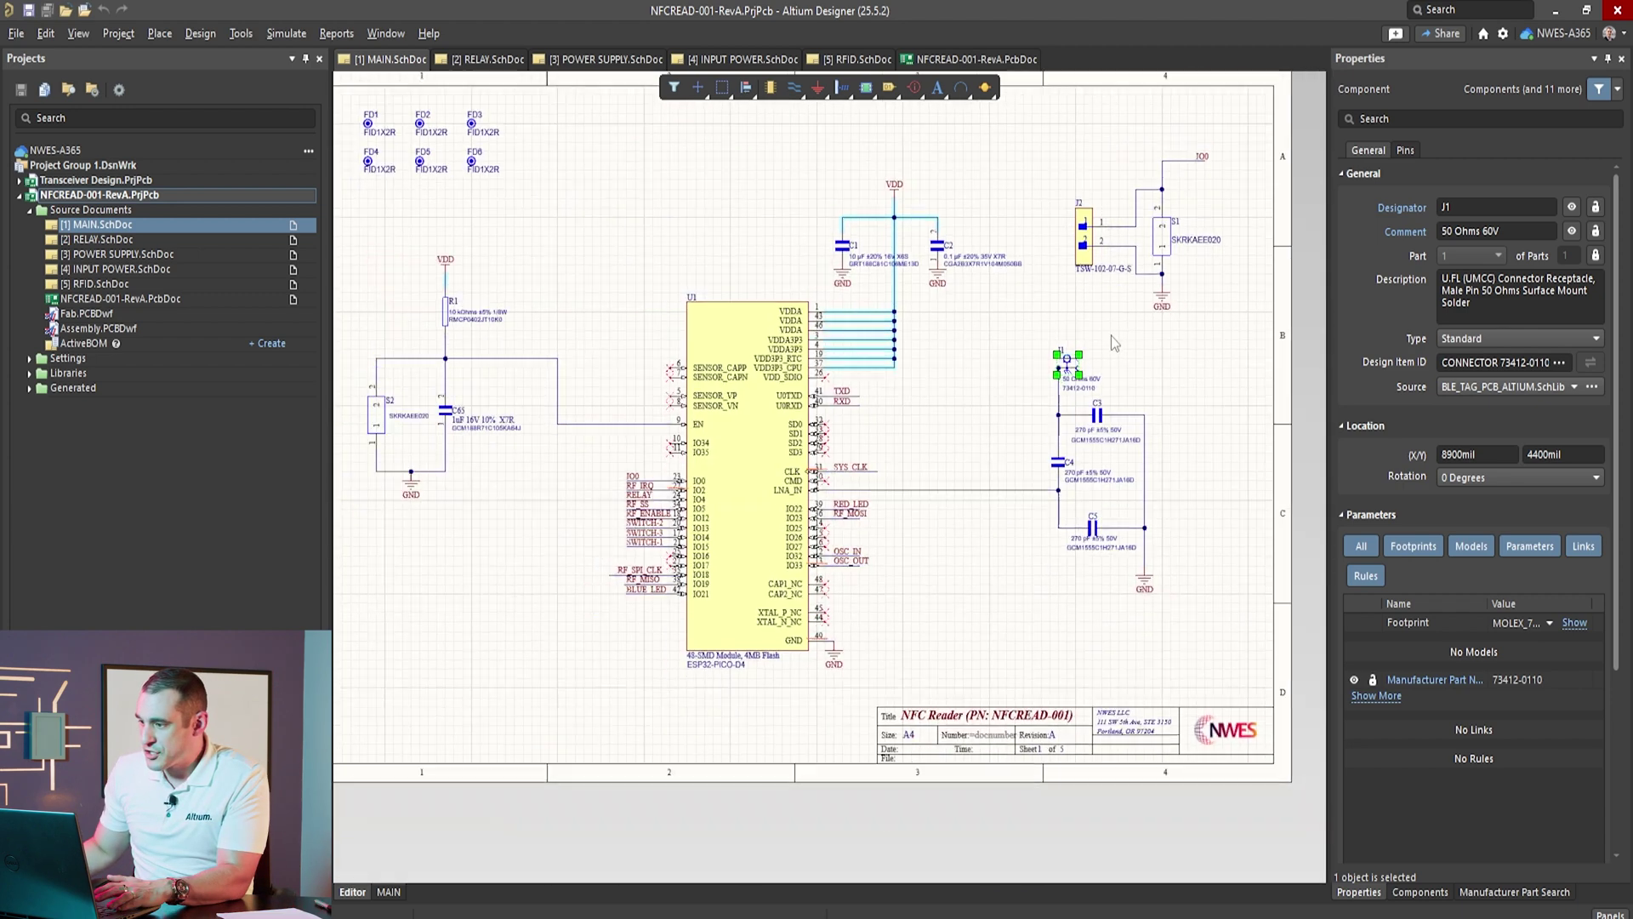
{"action": "right_click_drag", "start_coordinate": [1121, 404], "coordinate": [1103, 429]}
{"action": "scroll", "coordinate": [759, 475], "scroll_direction": "up", "scroll_amount": 5, "text": "ctrl"}
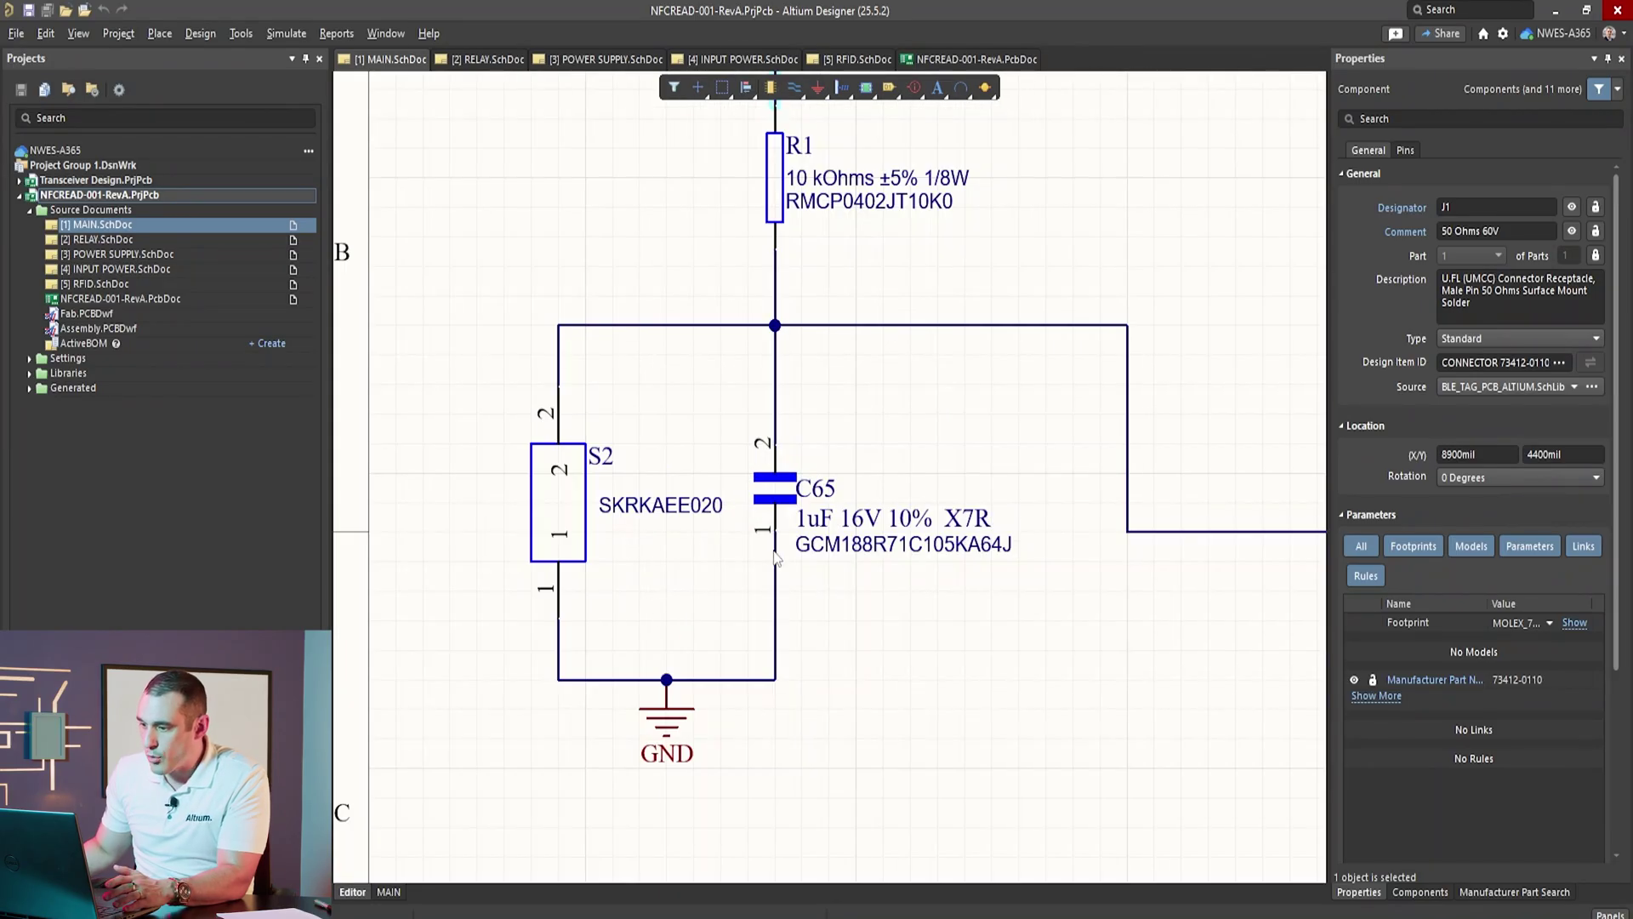
{"action": "right_click_drag", "start_coordinate": [753, 580], "coordinate": [403, 641]}
{"action": "scroll", "coordinate": [609, 670], "scroll_direction": "down", "scroll_amount": 2, "text": "ctrl"}
{"action": "scroll", "coordinate": [596, 676], "scroll_direction": "up", "scroll_amount": 3, "text": "ctrl"}
{"action": "scroll", "coordinate": [596, 676], "scroll_direction": "down", "scroll_amount": 3, "text": "ctrl"}
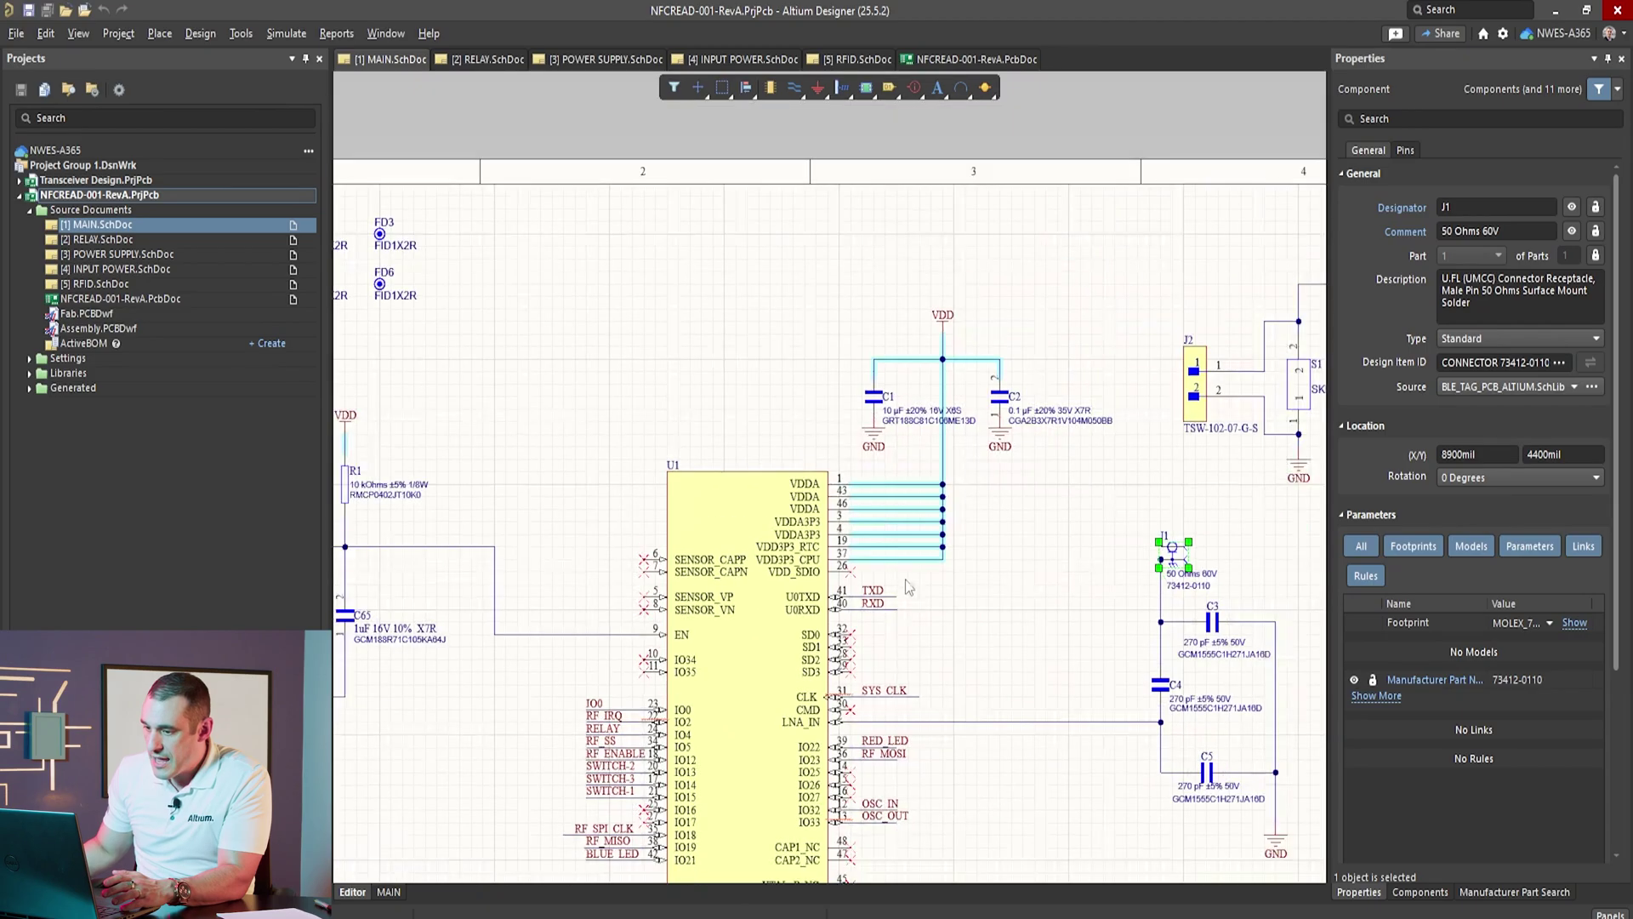
{"action": "scroll", "coordinate": [1104, 542], "scroll_direction": "up", "scroll_amount": 3, "text": "ctrl"}
{"action": "right_click_drag", "start_coordinate": [1104, 542], "coordinate": [512, 625]}
{"action": "scroll", "coordinate": [642, 512], "scroll_direction": "up", "scroll_amount": 3, "text": "ctrl"}
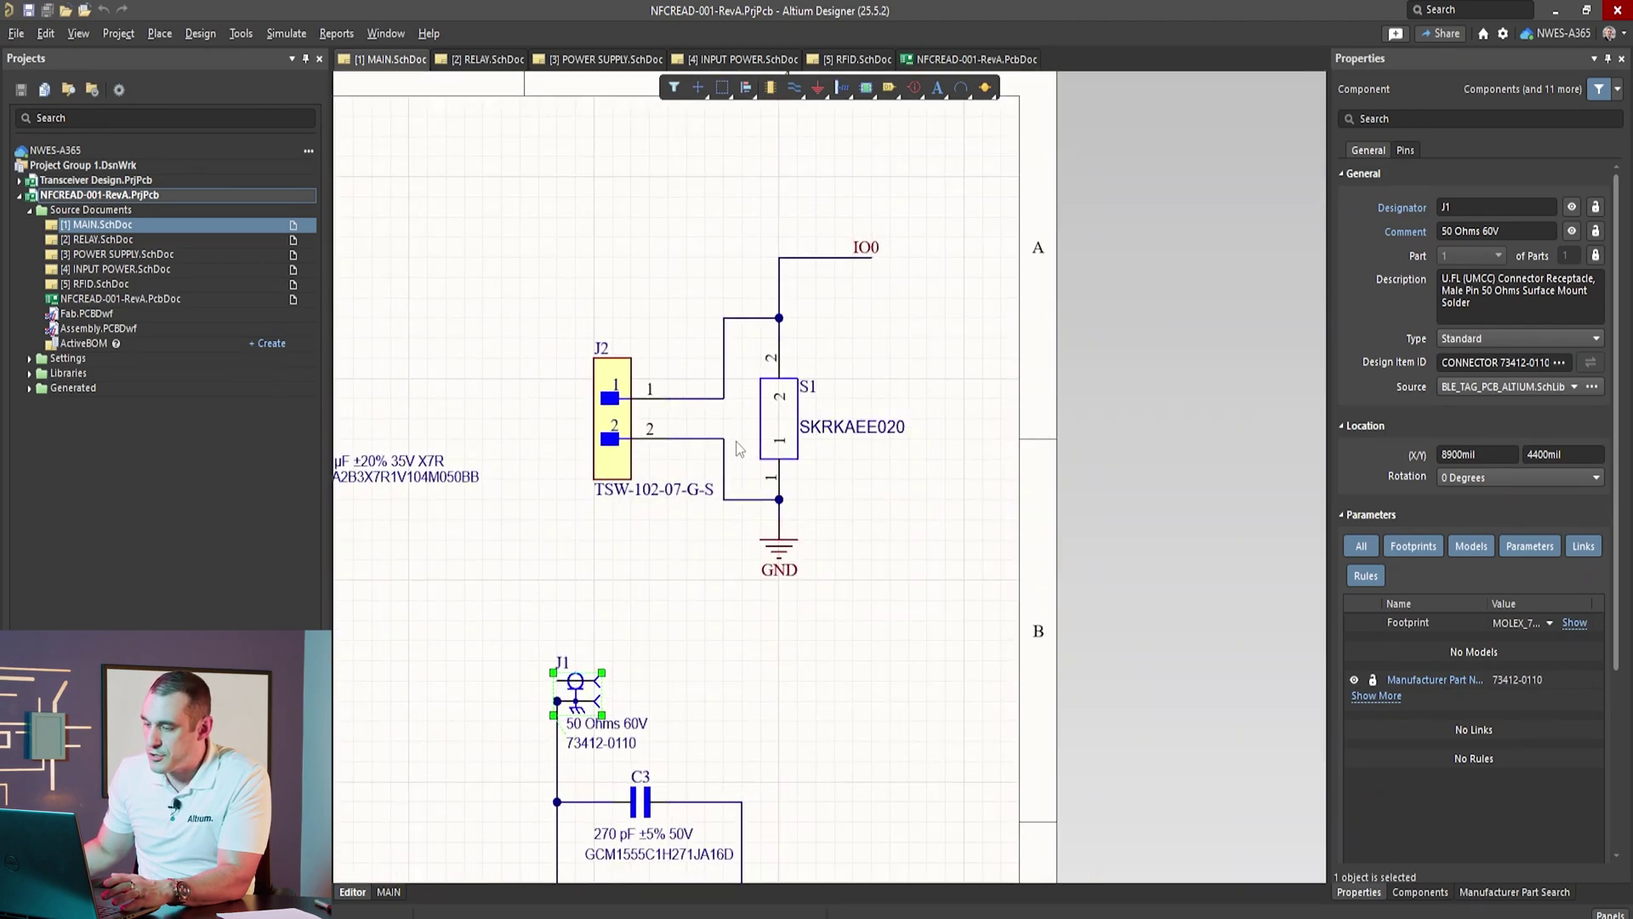
{"action": "right_click_drag", "start_coordinate": [822, 711], "coordinate": [870, 771]}
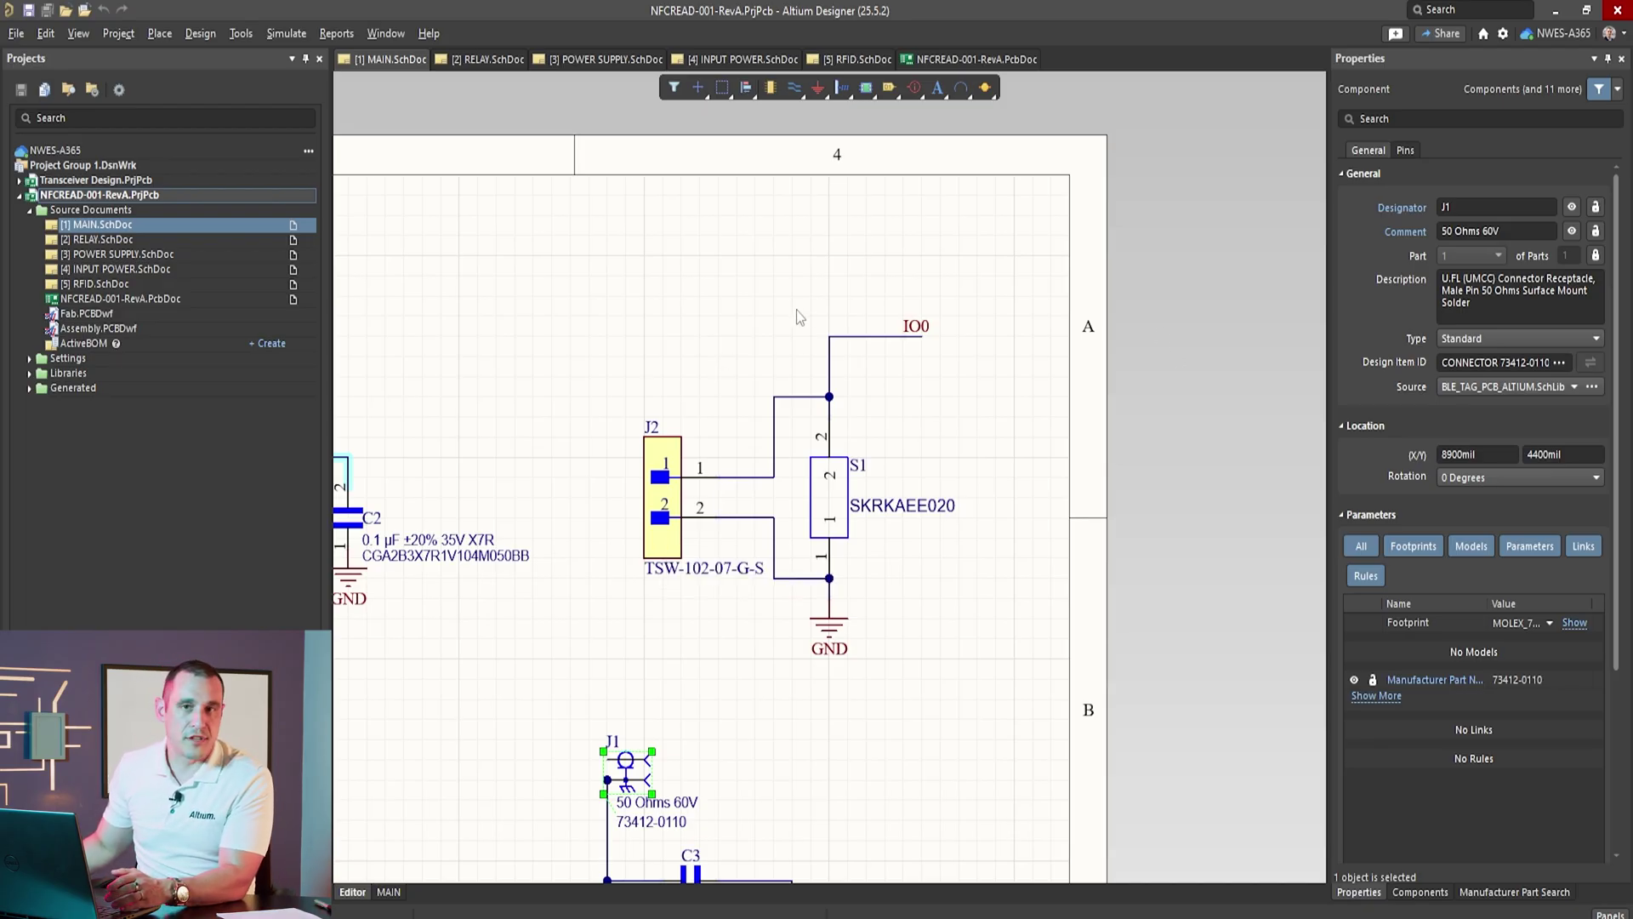
{"action": "scroll", "coordinate": [789, 296], "scroll_direction": "up", "scroll_amount": 1, "text": "ctrl"}
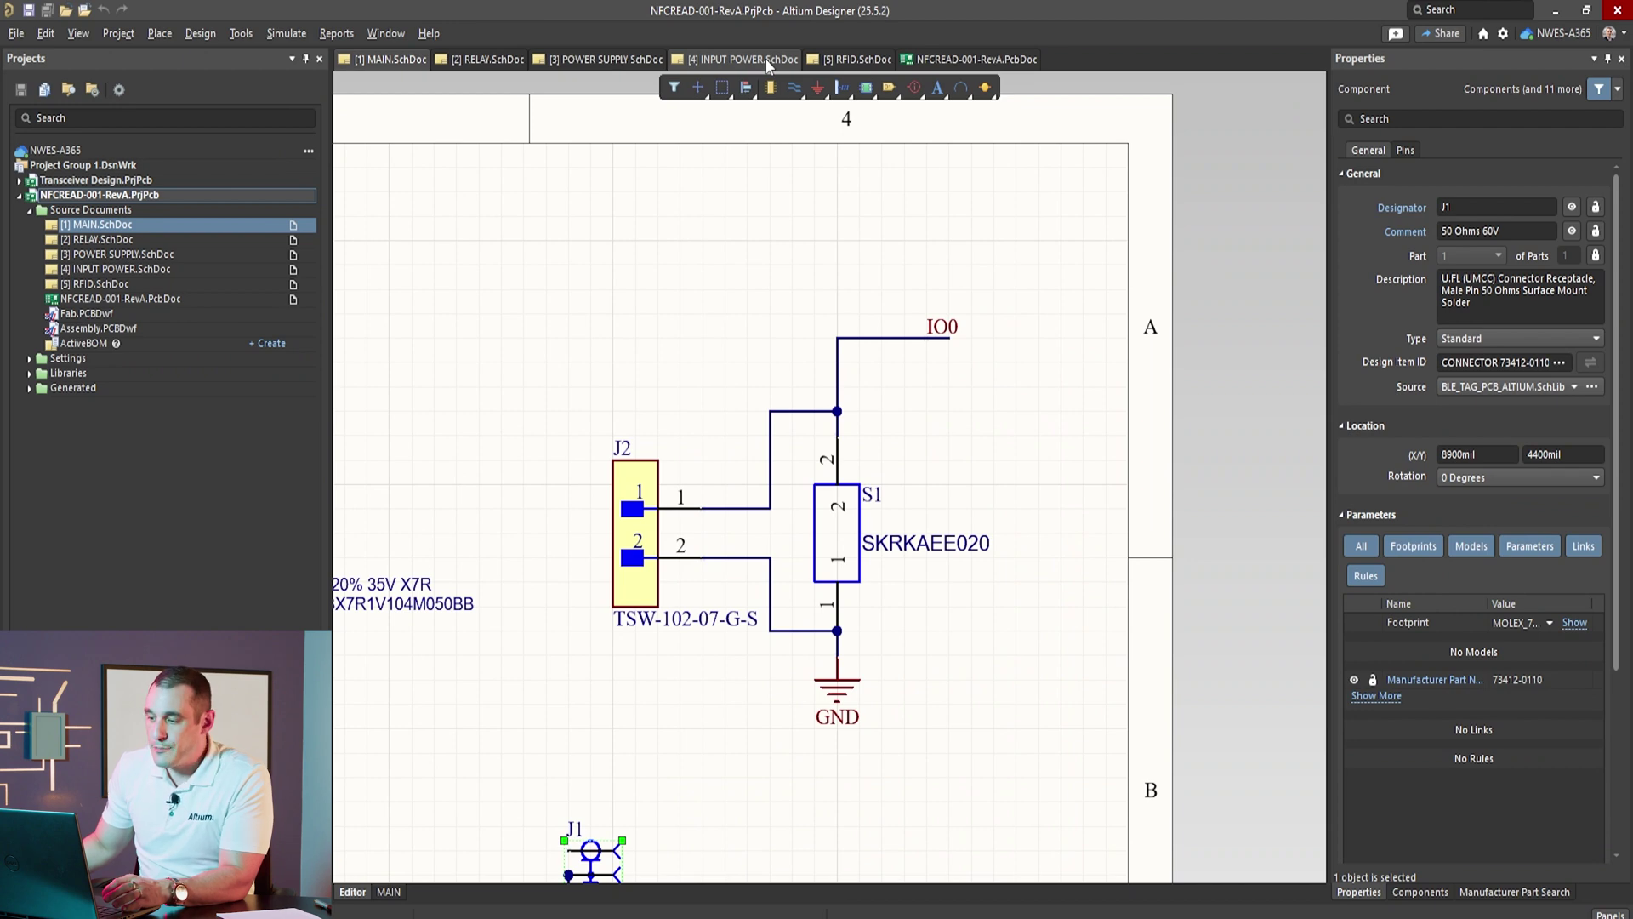
{"action": "left_click", "coordinate": [766, 59]}
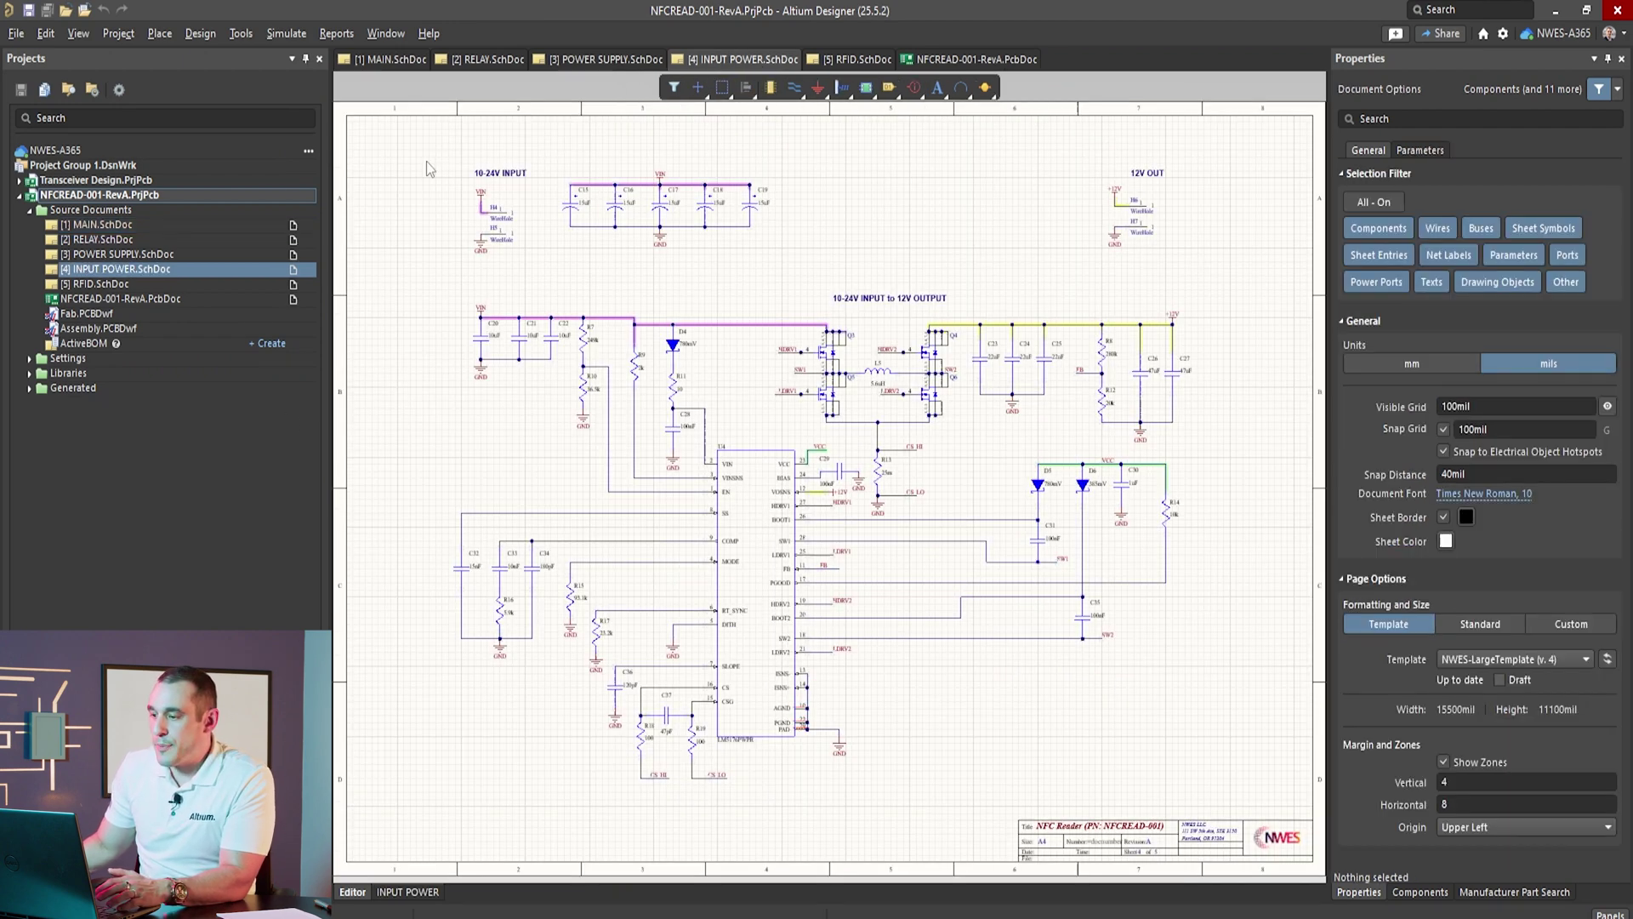
Step: Zoom around the 10-24V INPUT block of the INPUT POWER sheet
{"action": "scroll", "coordinate": [426, 160], "scroll_direction": "up", "scroll_amount": 5, "text": "ctrl"}
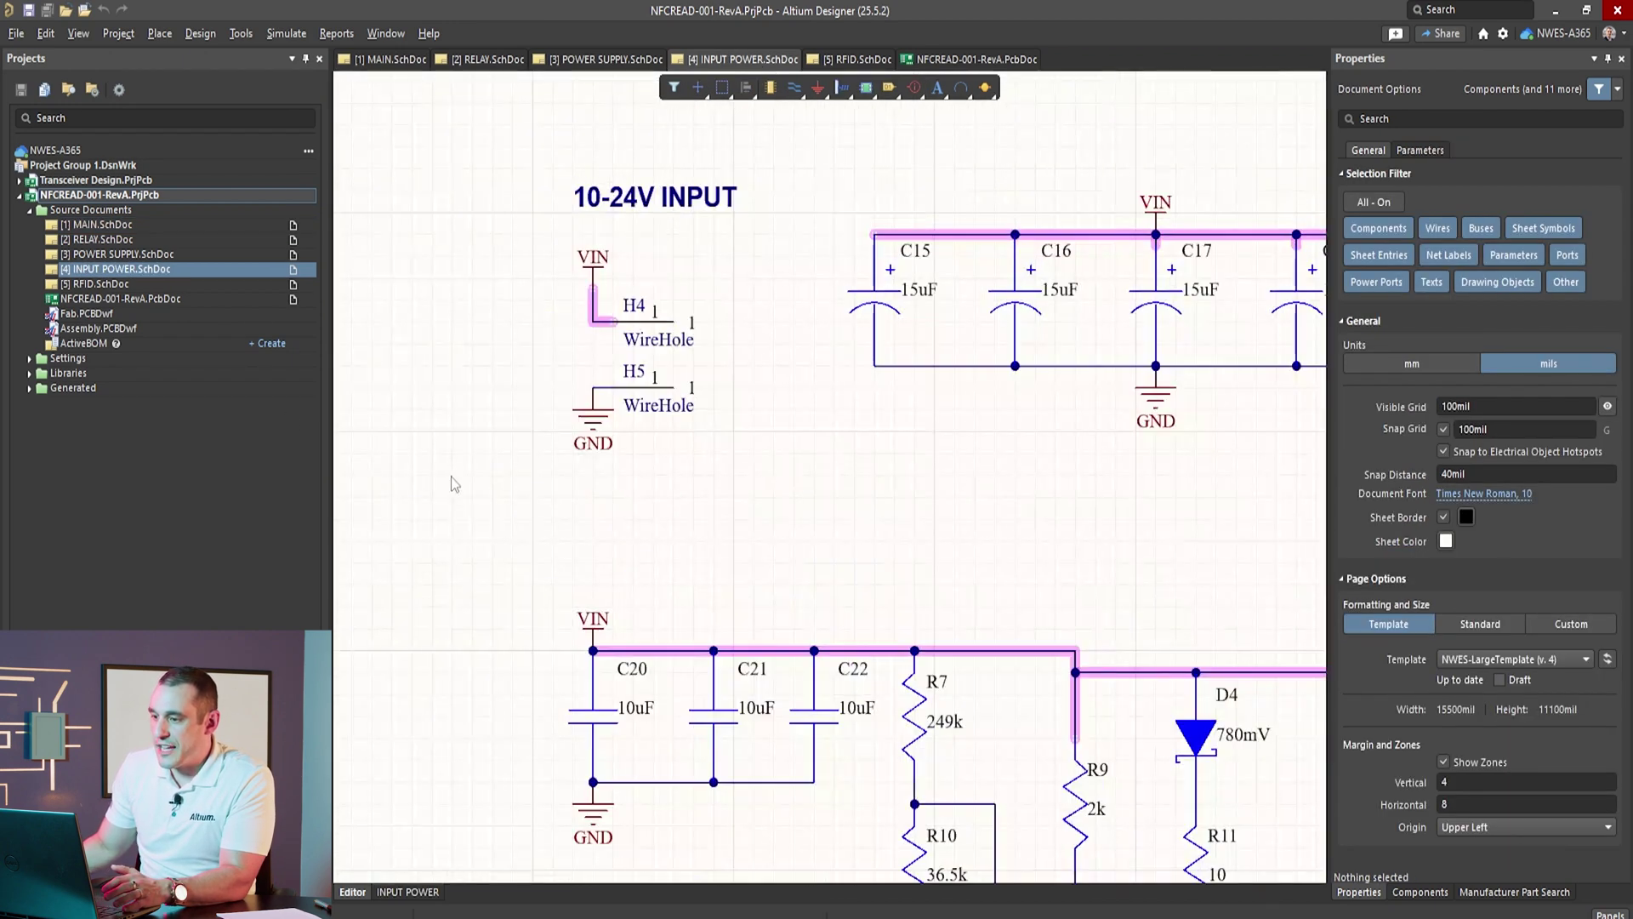
{"action": "scroll", "coordinate": [968, 487], "scroll_direction": "down", "scroll_amount": 1, "text": "ctrl"}
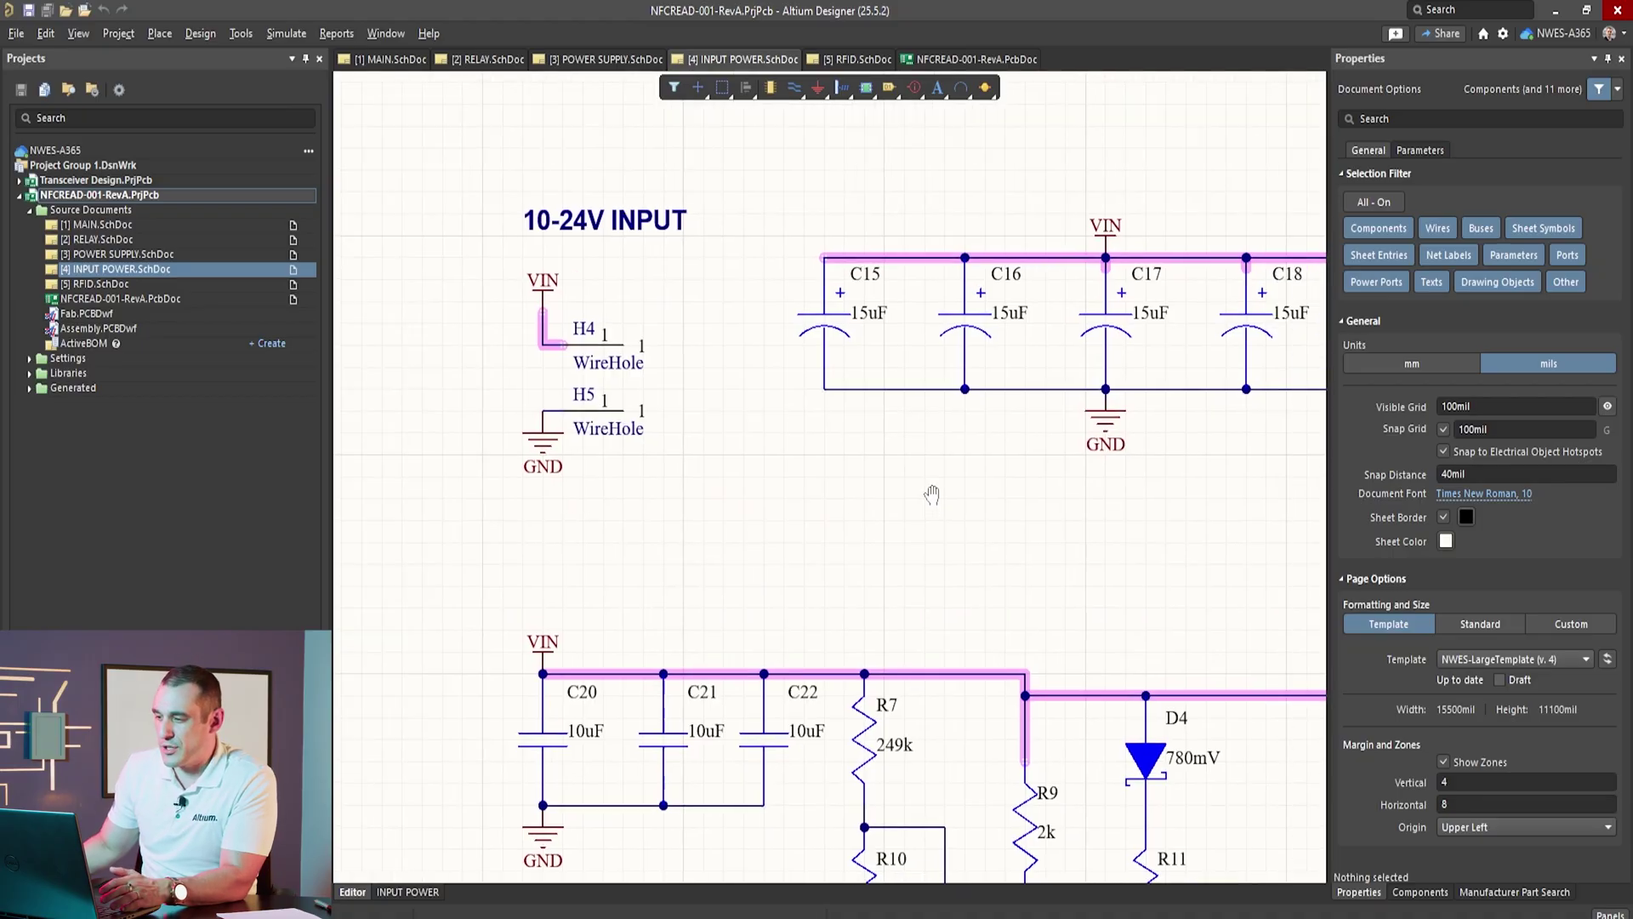
{"action": "scroll", "coordinate": [930, 486], "scroll_direction": "down", "scroll_amount": 1, "text": "ctrl"}
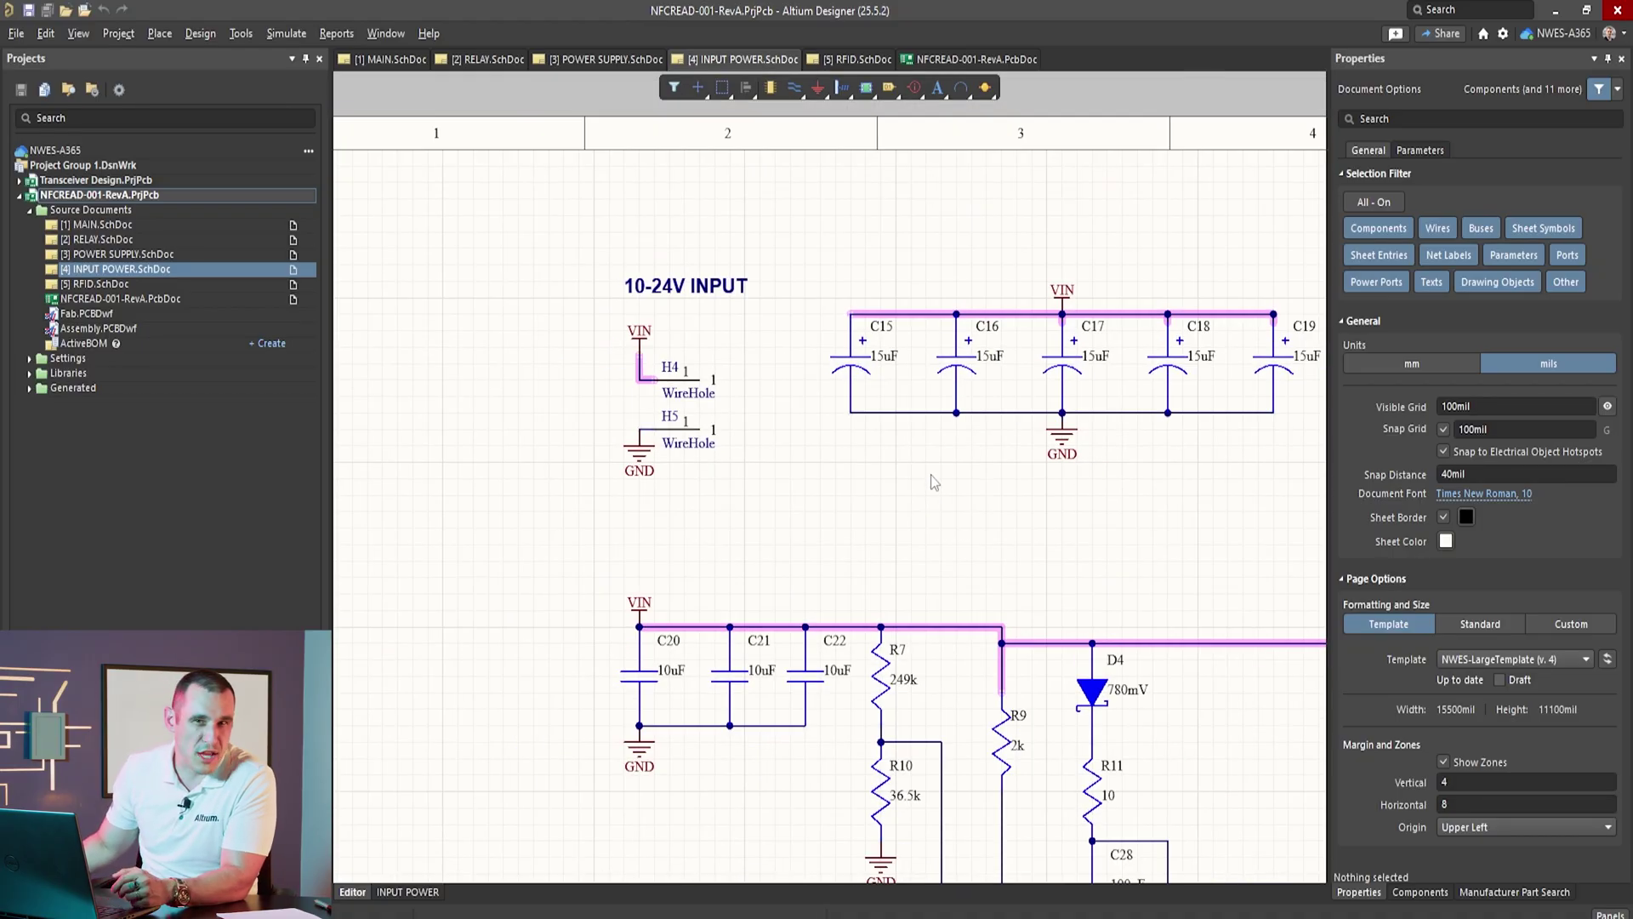
{"action": "right_click_drag", "start_coordinate": [1017, 499], "coordinate": [861, 475]}
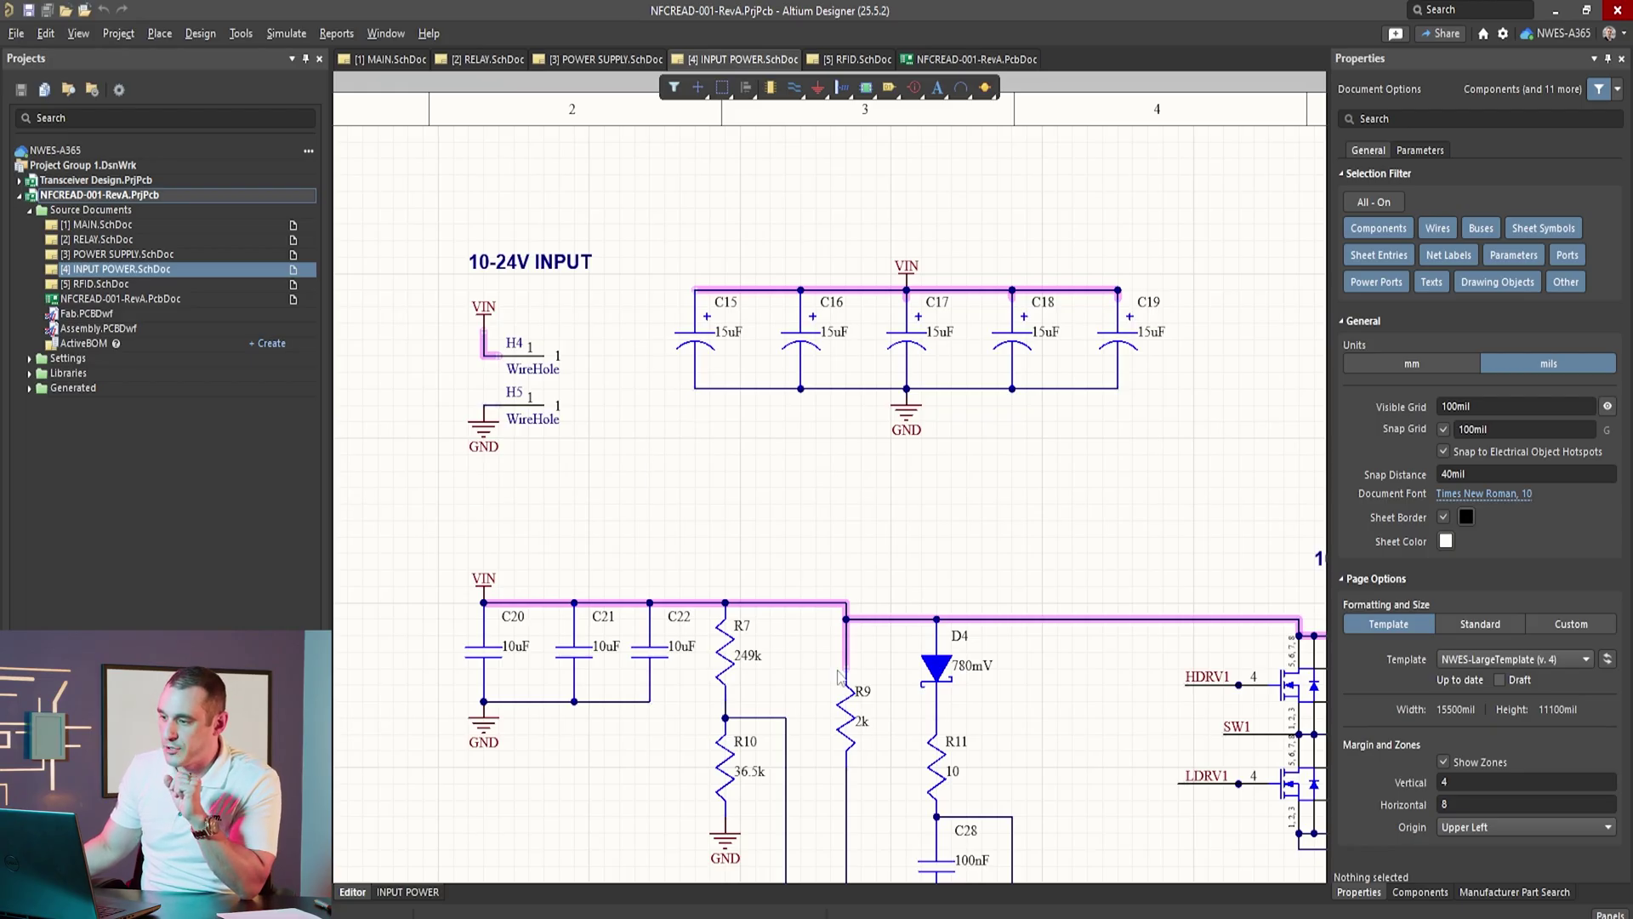
{"action": "scroll", "coordinate": [977, 530], "scroll_direction": "down", "scroll_amount": 4}
{"action": "scroll", "coordinate": [977, 531], "scroll_direction": "right", "scroll_amount": 4, "text": "shift"}
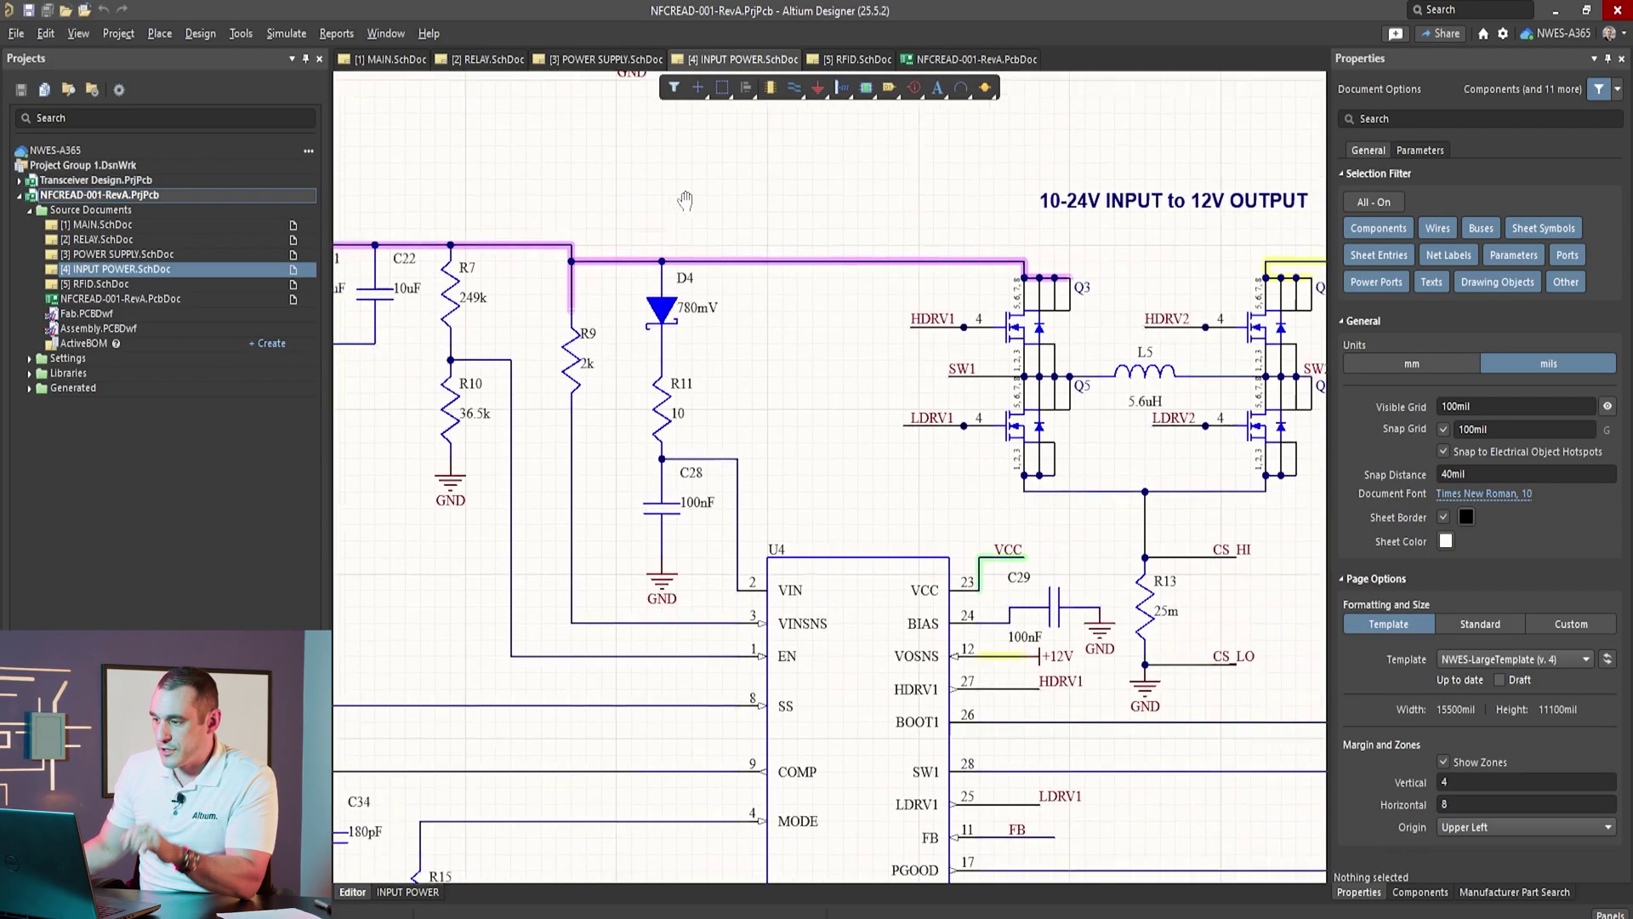
{"action": "scroll", "coordinate": [979, 545], "scroll_direction": "down", "scroll_amount": 2, "text": "ctrl"}
{"action": "scroll", "coordinate": [983, 548], "scroll_direction": "down", "scroll_amount": 4, "text": "ctrl"}
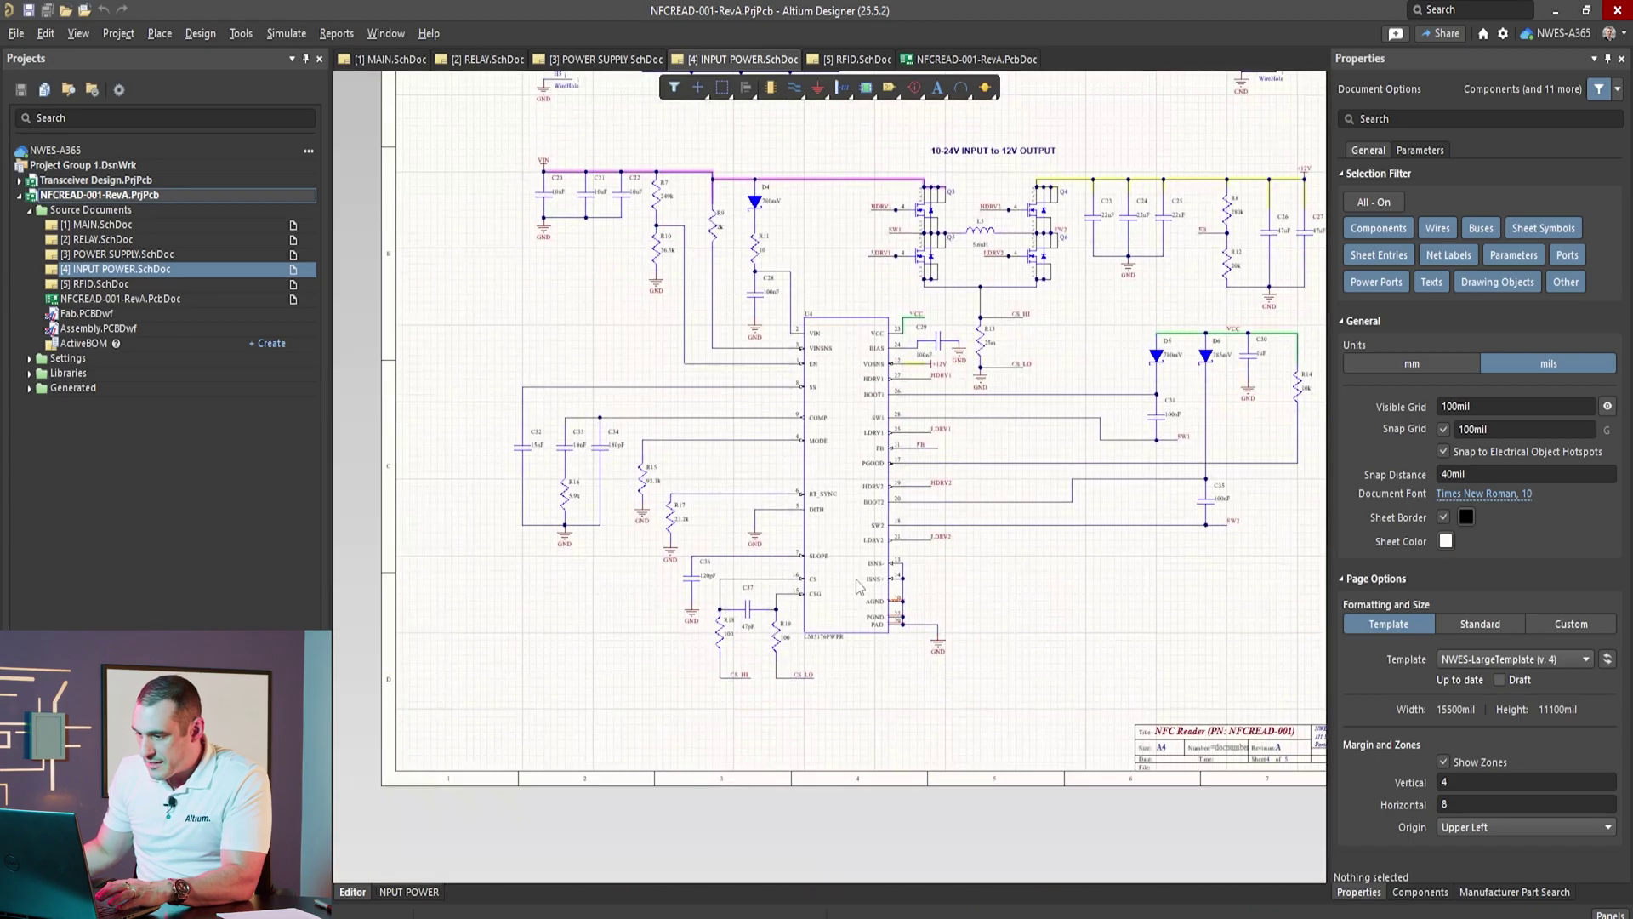
{"action": "scroll", "coordinate": [855, 579], "scroll_direction": "up", "scroll_amount": 6, "text": "ctrl"}
{"action": "scroll", "coordinate": [864, 702], "scroll_direction": "up", "scroll_amount": 1, "text": "ctrl"}
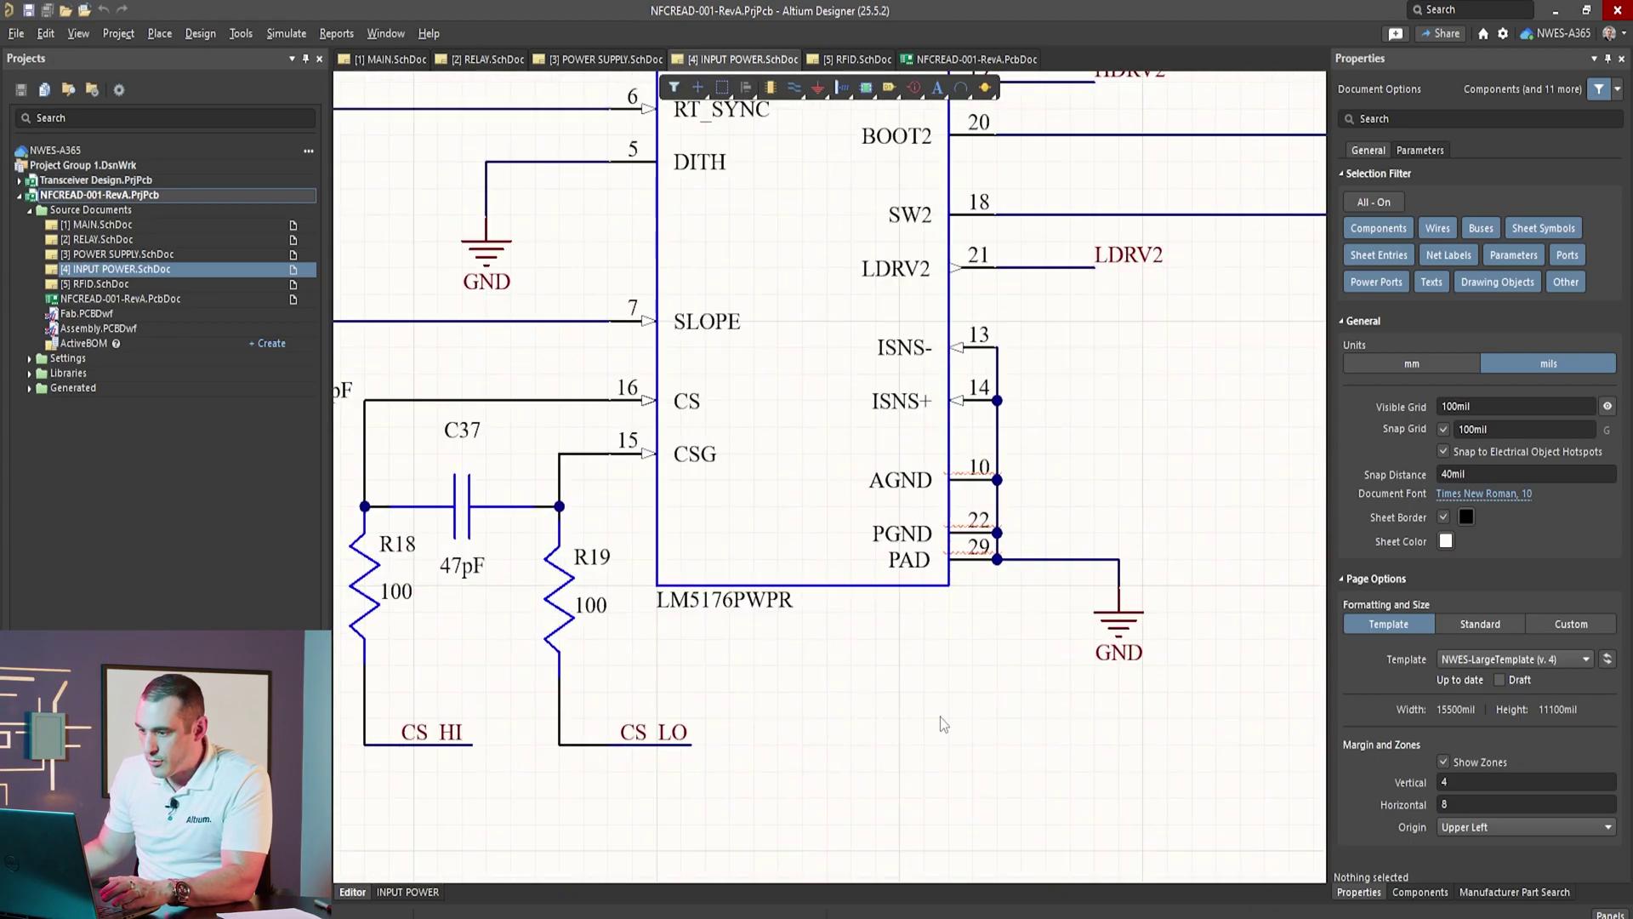
{"action": "scroll", "coordinate": [926, 685], "scroll_direction": "down", "scroll_amount": 3, "text": "ctrl"}
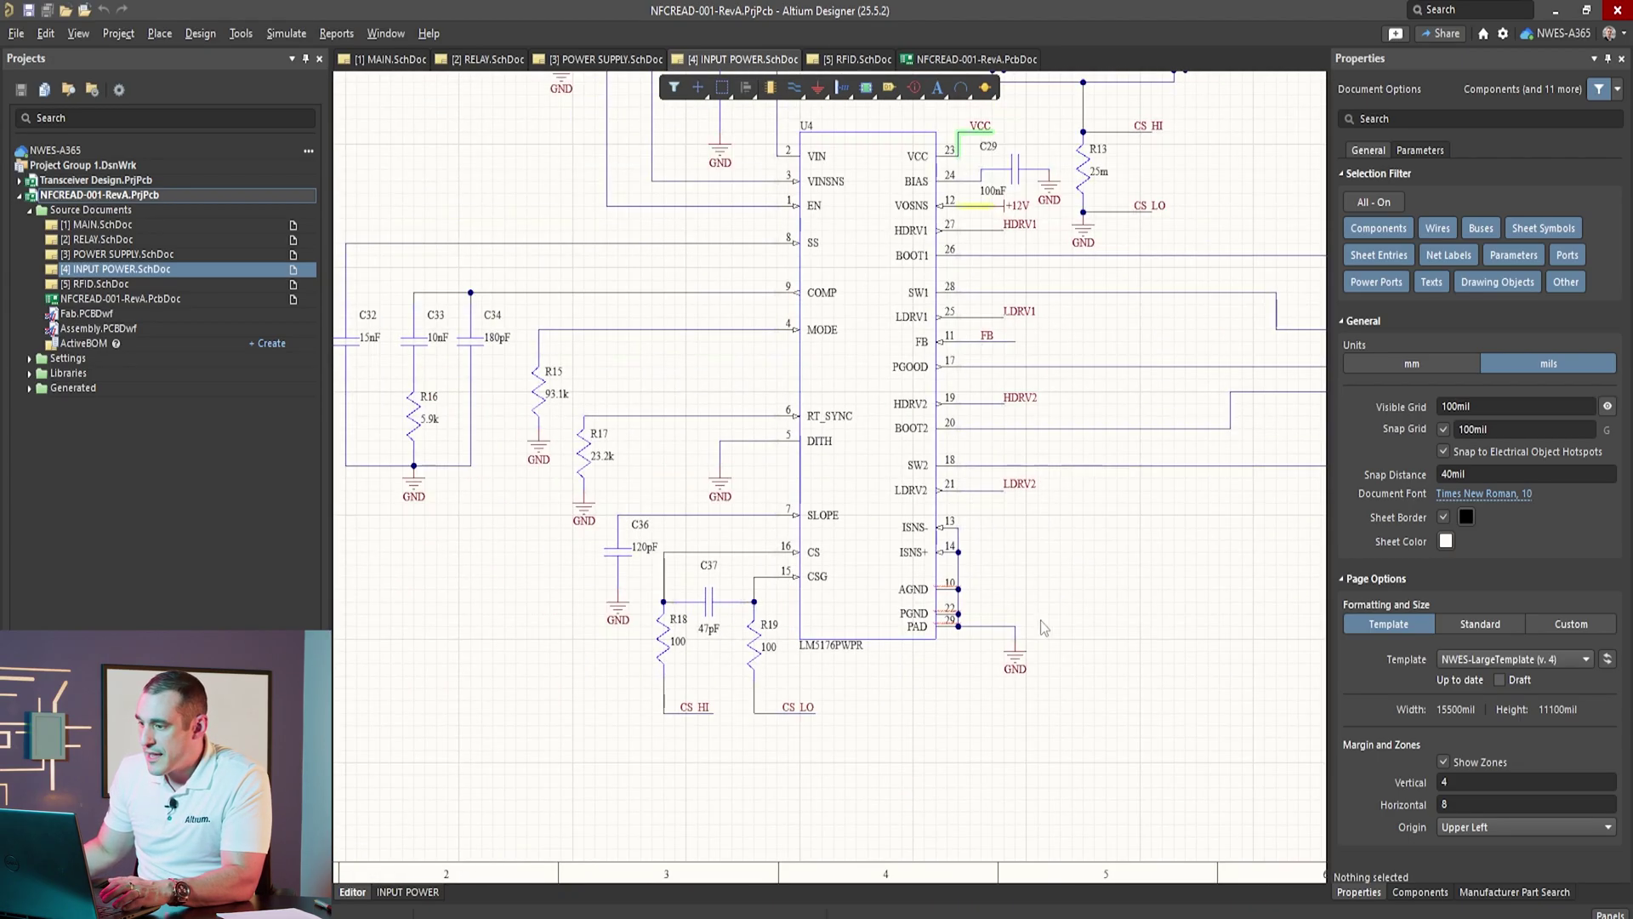
Step: Examine the 12V OUT stage, then switch to the POWER SUPPLY sheet
{"action": "right_click_drag", "start_coordinate": [1040, 620], "coordinate": [646, 833]}
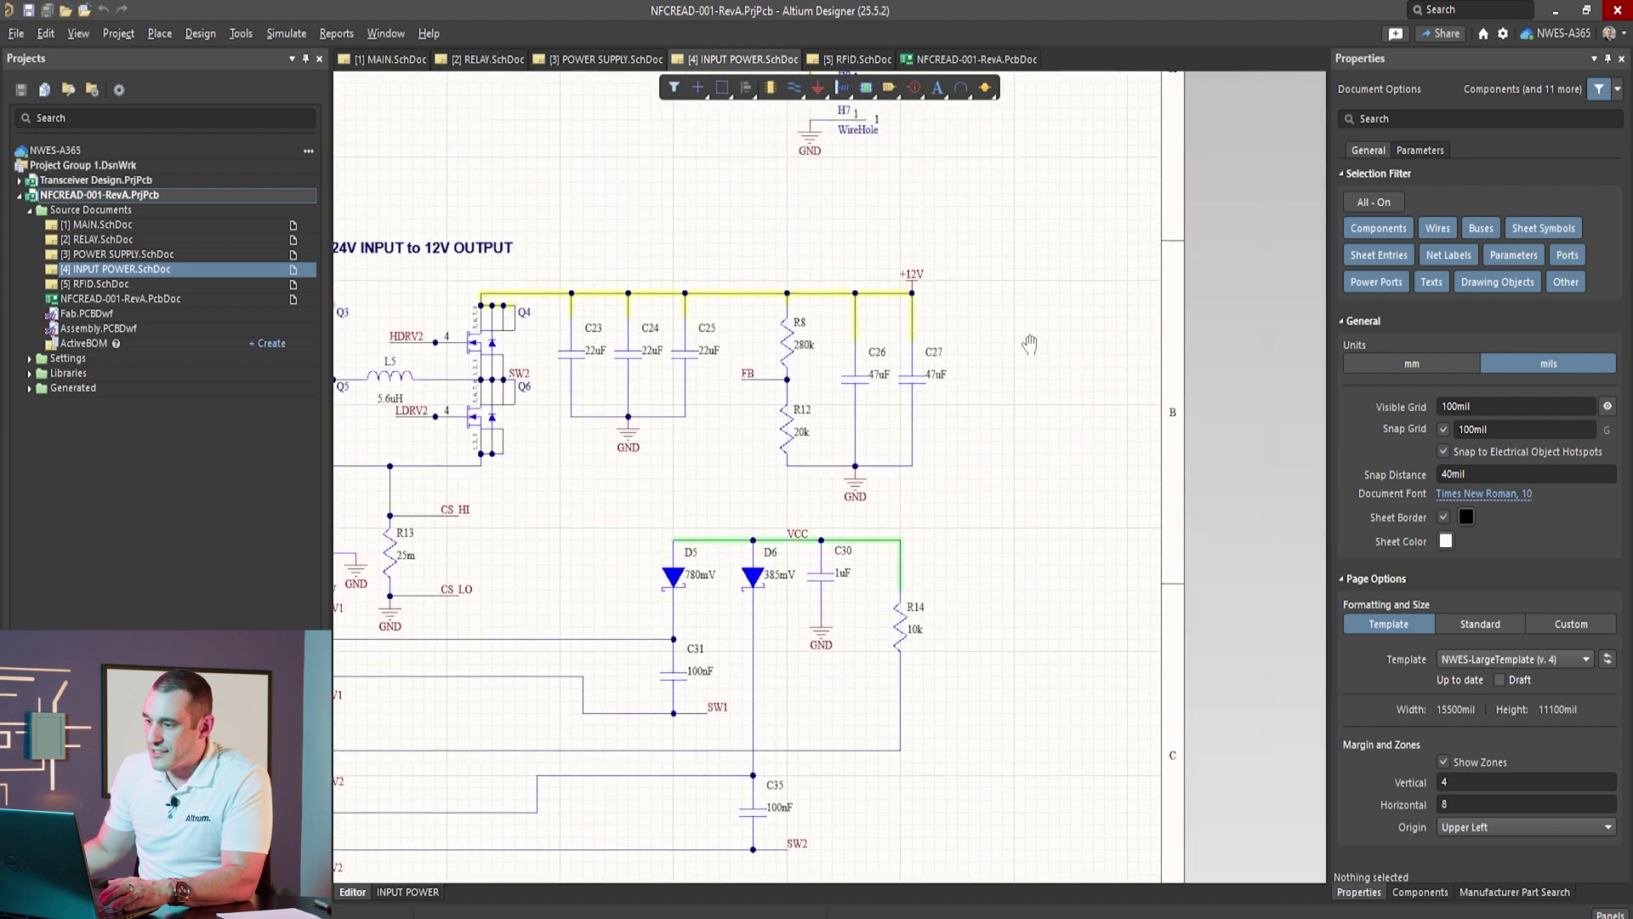
{"action": "scroll", "coordinate": [1146, 421], "scroll_direction": "down", "scroll_amount": 1, "text": "ctrl"}
{"action": "right_click_drag", "start_coordinate": [1146, 421], "coordinate": [1020, 651]}
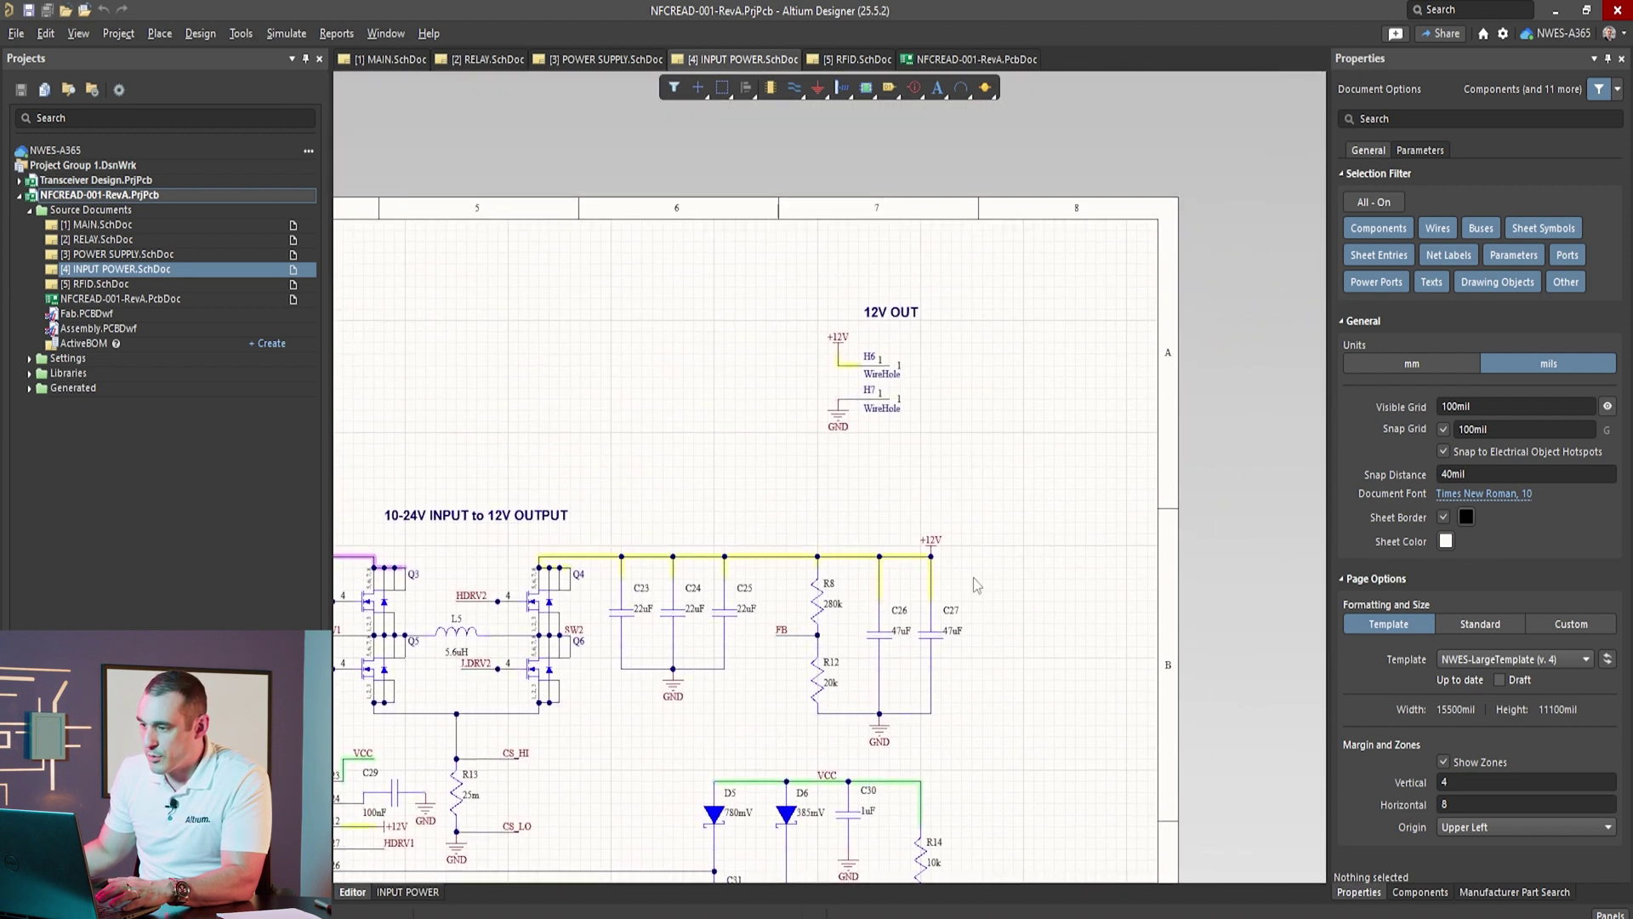
{"action": "scroll", "coordinate": [939, 388], "scroll_direction": "up", "scroll_amount": 3, "text": "ctrl"}
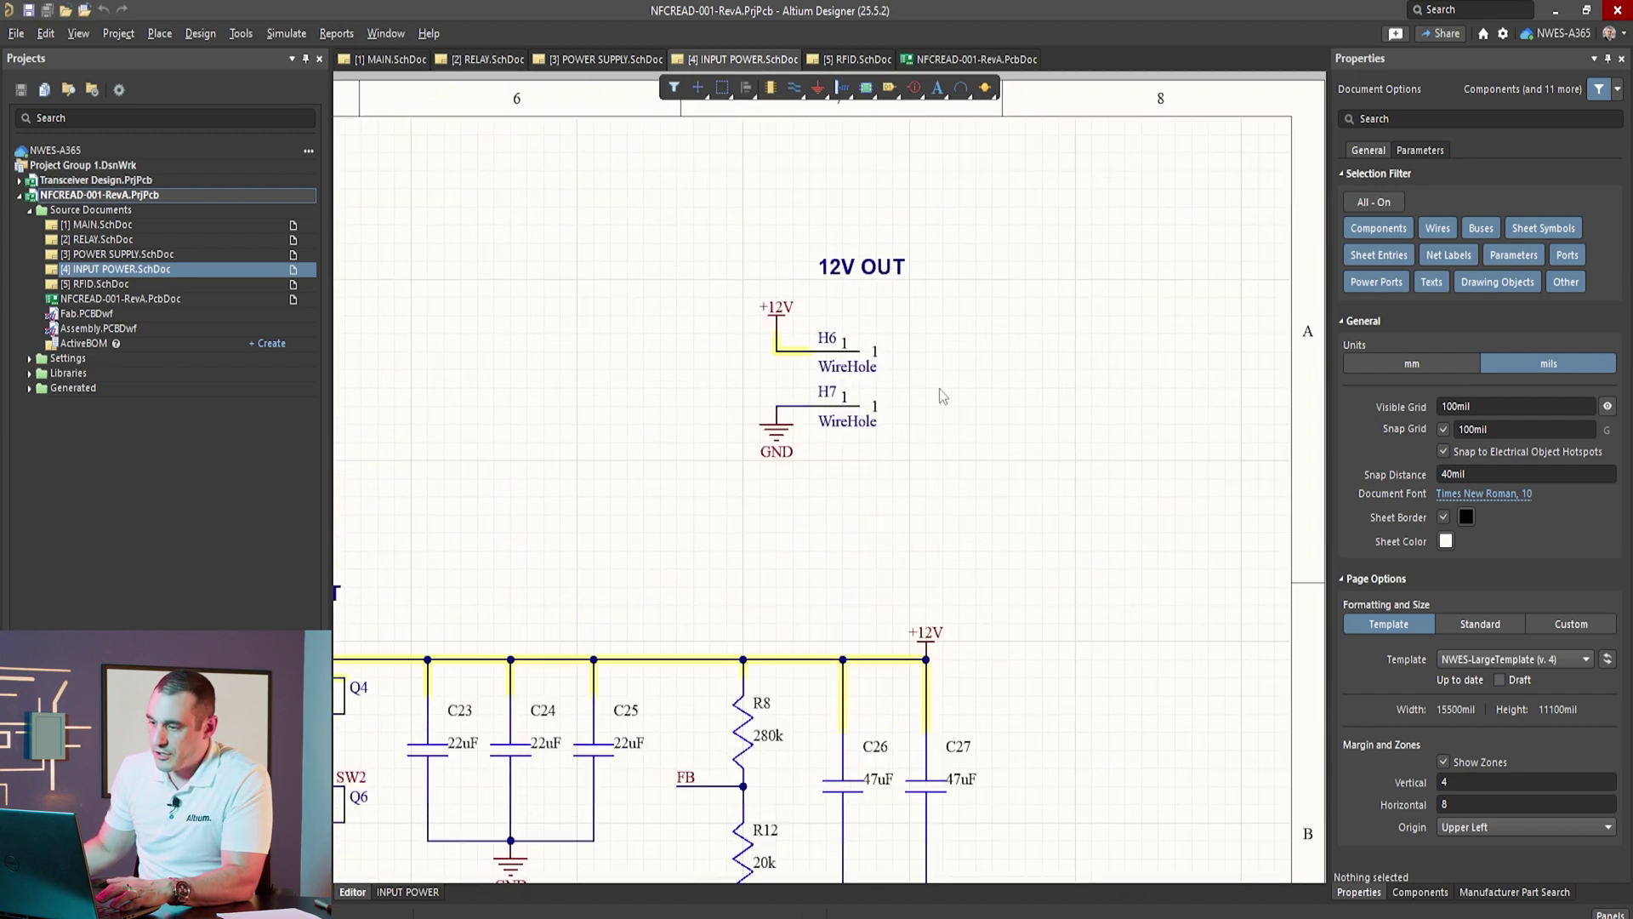
{"action": "right_click_drag", "start_coordinate": [895, 337], "coordinate": [906, 387]}
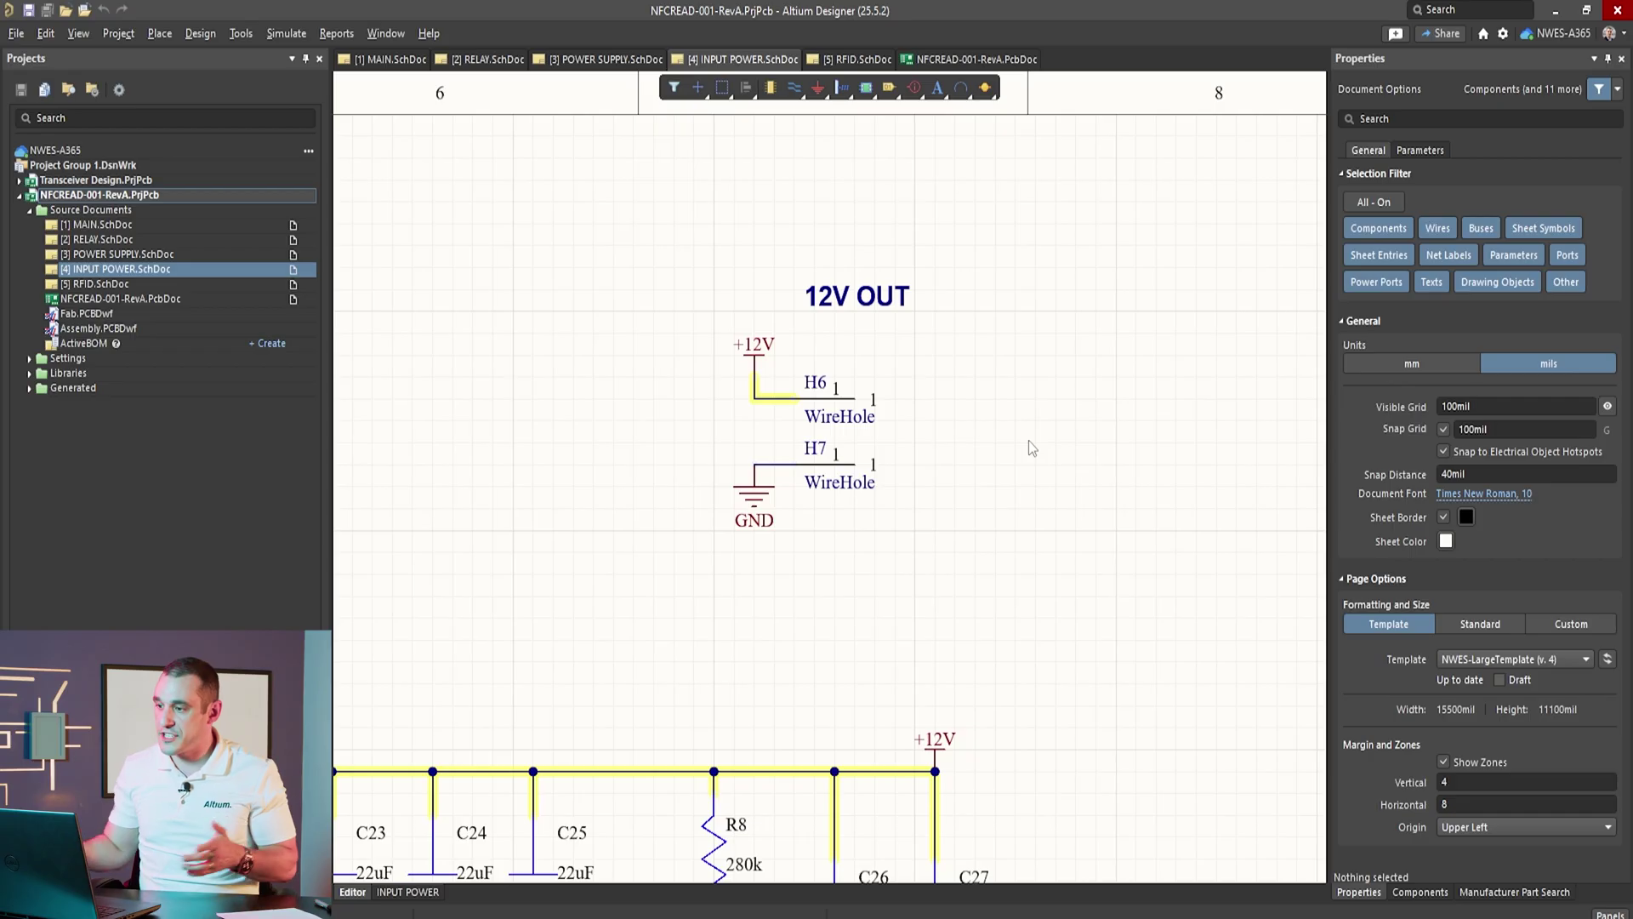
{"action": "key", "text": "ctrl+shift+Tab"}
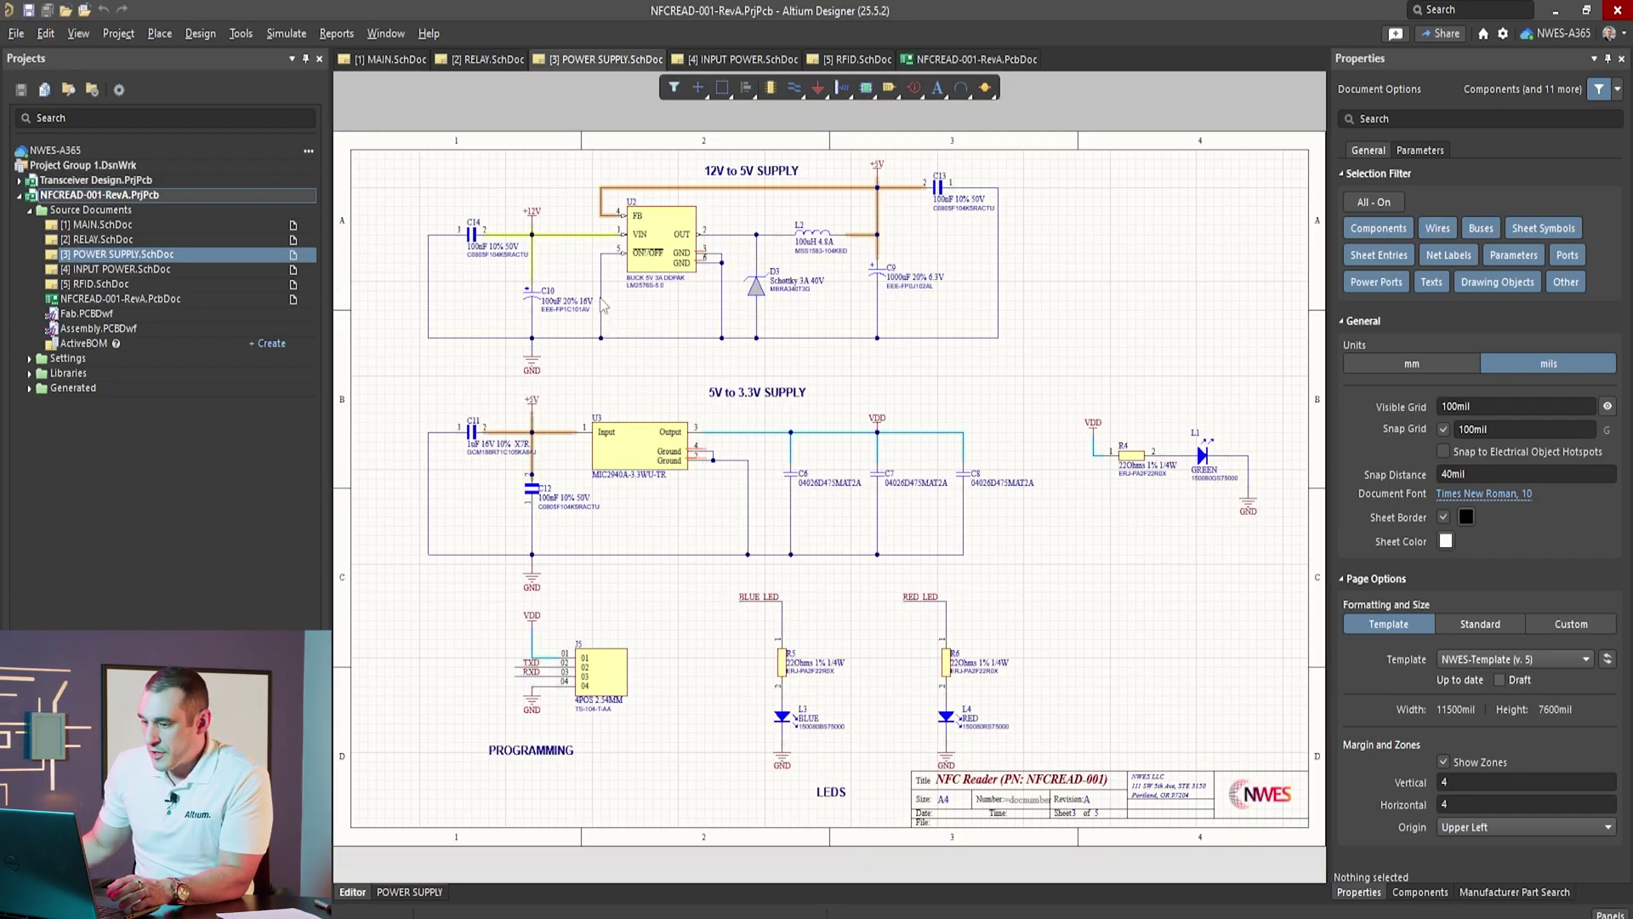
Step: Pan across the POWER SUPPLY sheet's LED circuits, title block and PROGRAMMING header
{"action": "scroll", "coordinate": [546, 207], "scroll_direction": "up", "scroll_amount": 3, "text": "ctrl"}
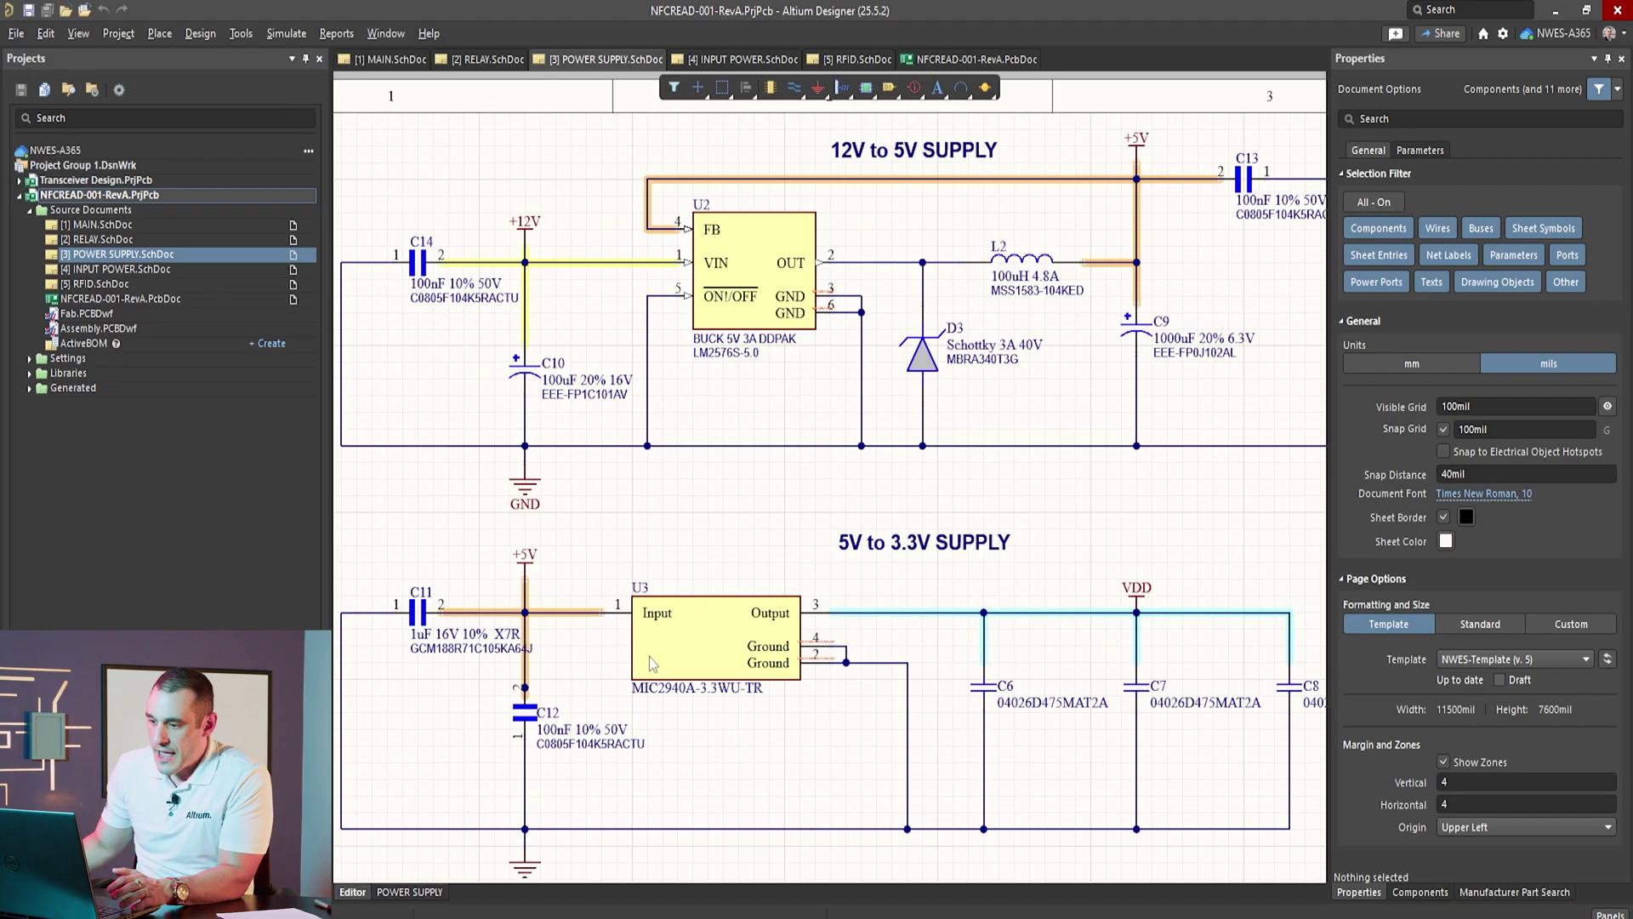
{"action": "scroll", "coordinate": [1156, 587], "scroll_direction": "right", "scroll_amount": 3, "text": "shift"}
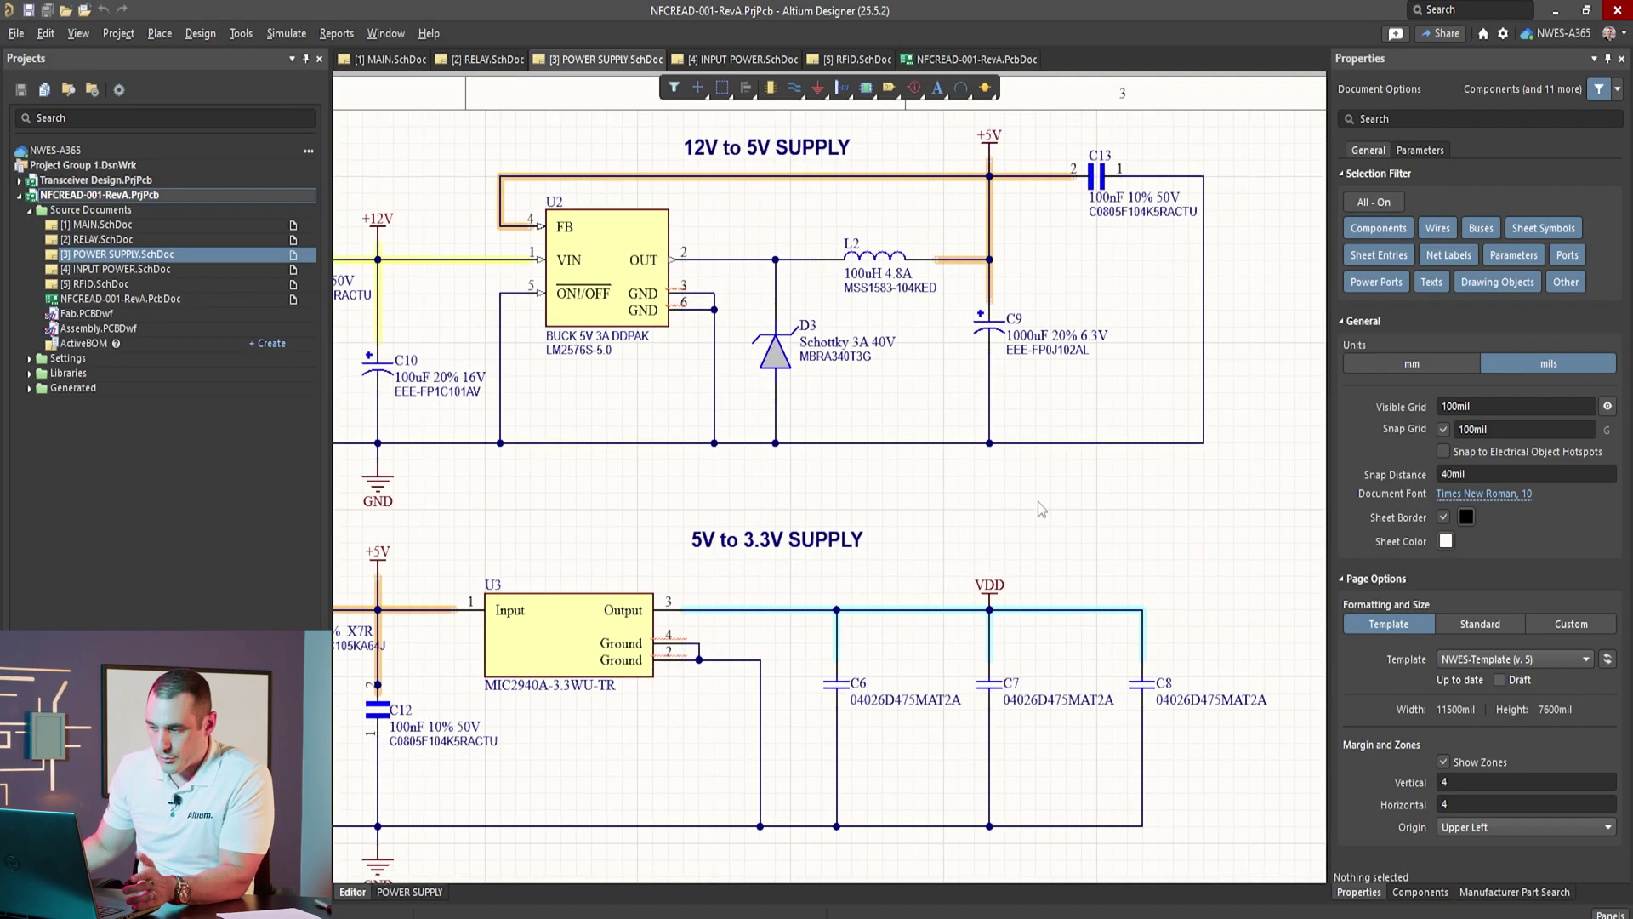
{"action": "scroll", "coordinate": [901, 538], "scroll_direction": "down", "scroll_amount": 4, "text": "ctrl"}
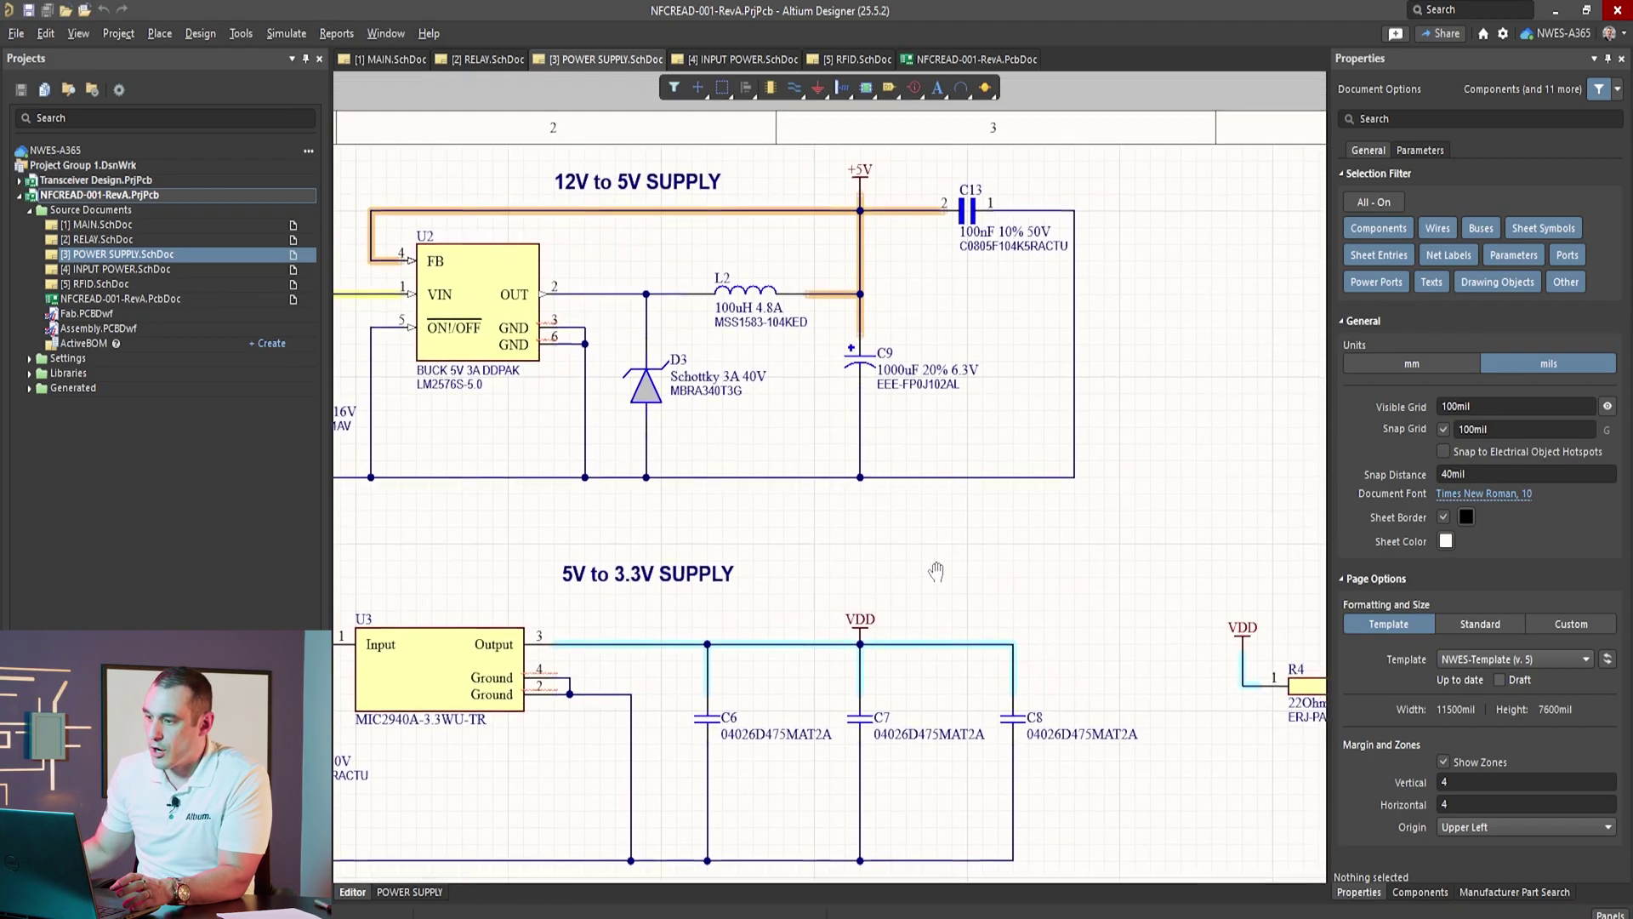
{"action": "right_click_drag", "start_coordinate": [923, 662], "coordinate": [1100, 375]}
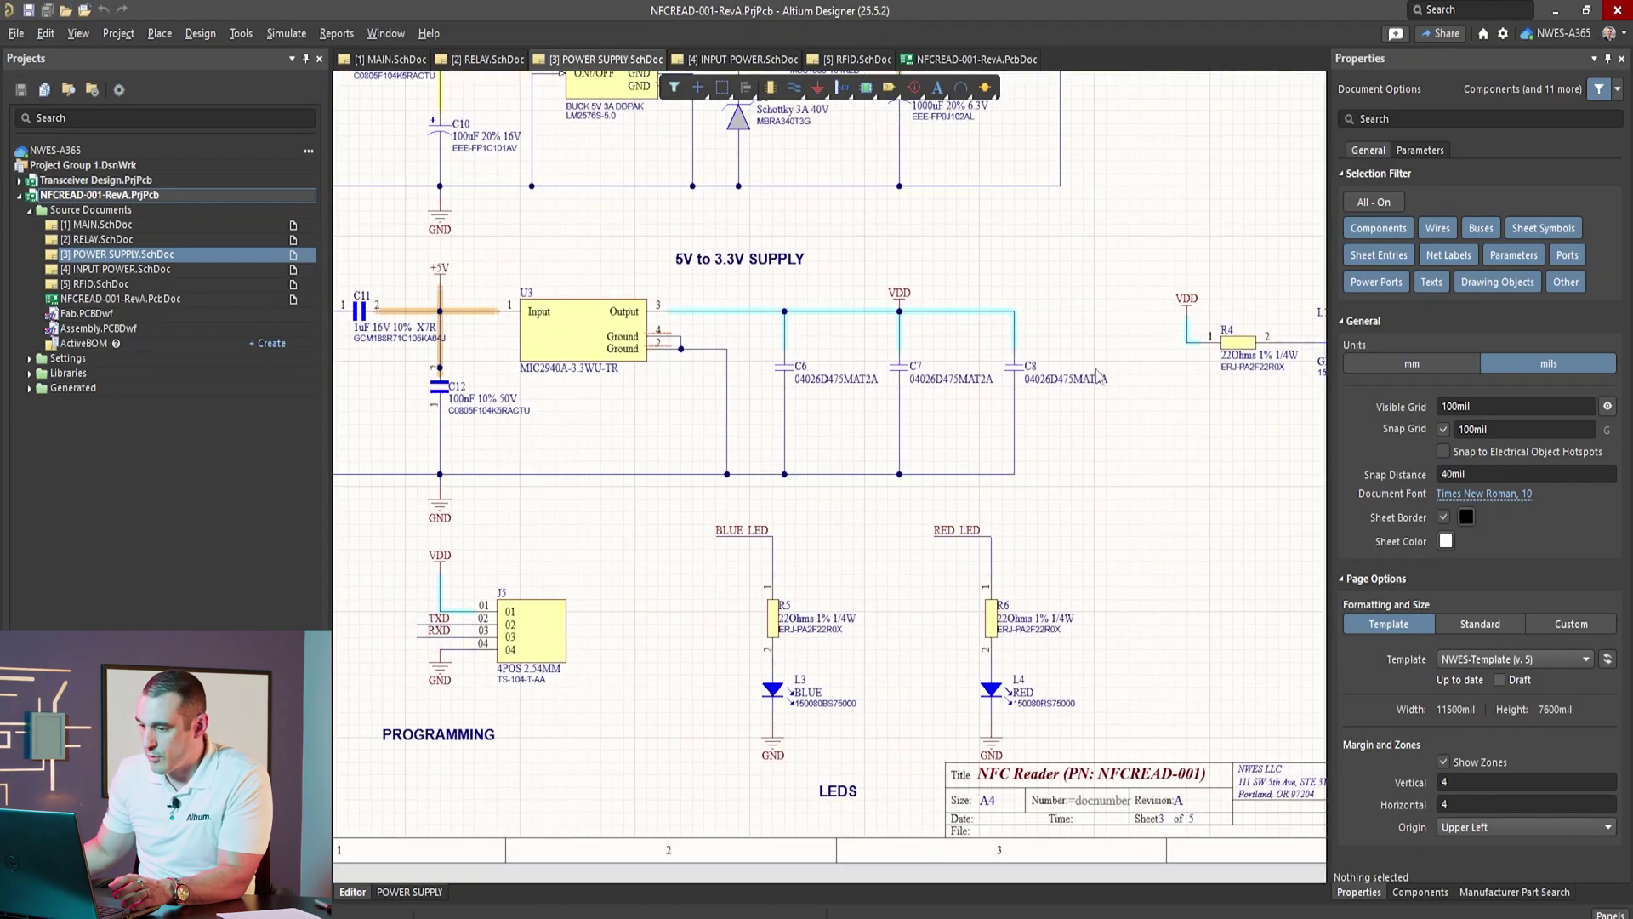
{"action": "right_click_drag", "start_coordinate": [1109, 446], "coordinate": [890, 558]}
{"action": "right_click_drag", "start_coordinate": [911, 635], "coordinate": [901, 671]}
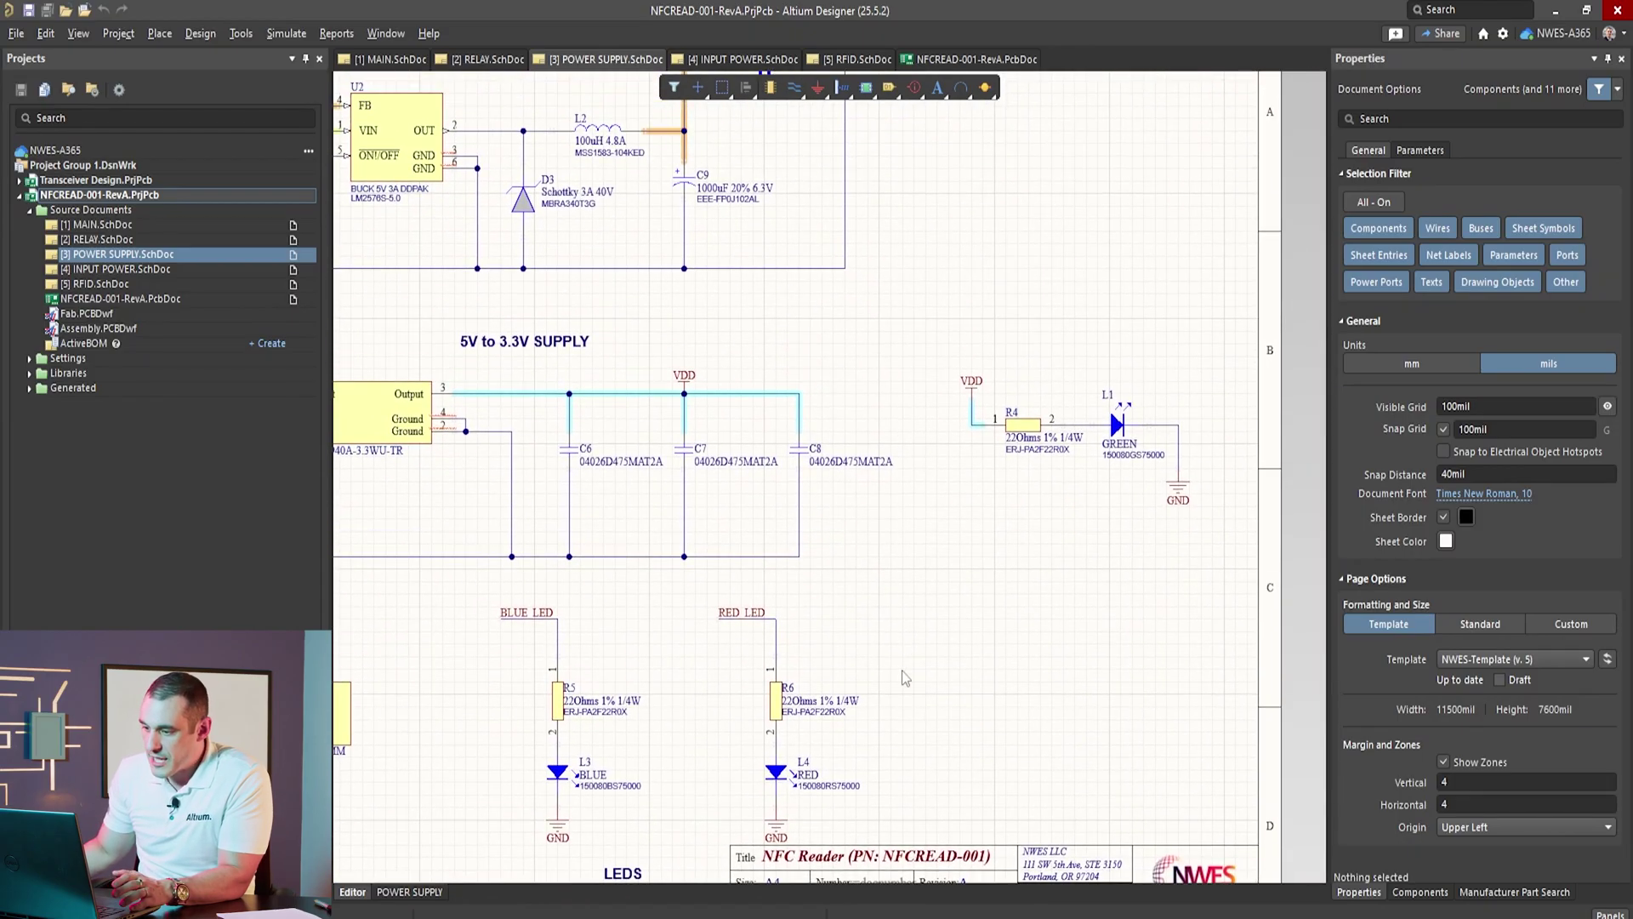
{"action": "right_click_drag", "start_coordinate": [565, 737], "coordinate": [1009, 608]}
{"action": "scroll", "coordinate": [659, 608], "scroll_direction": "up", "scroll_amount": 5, "text": "ctrl"}
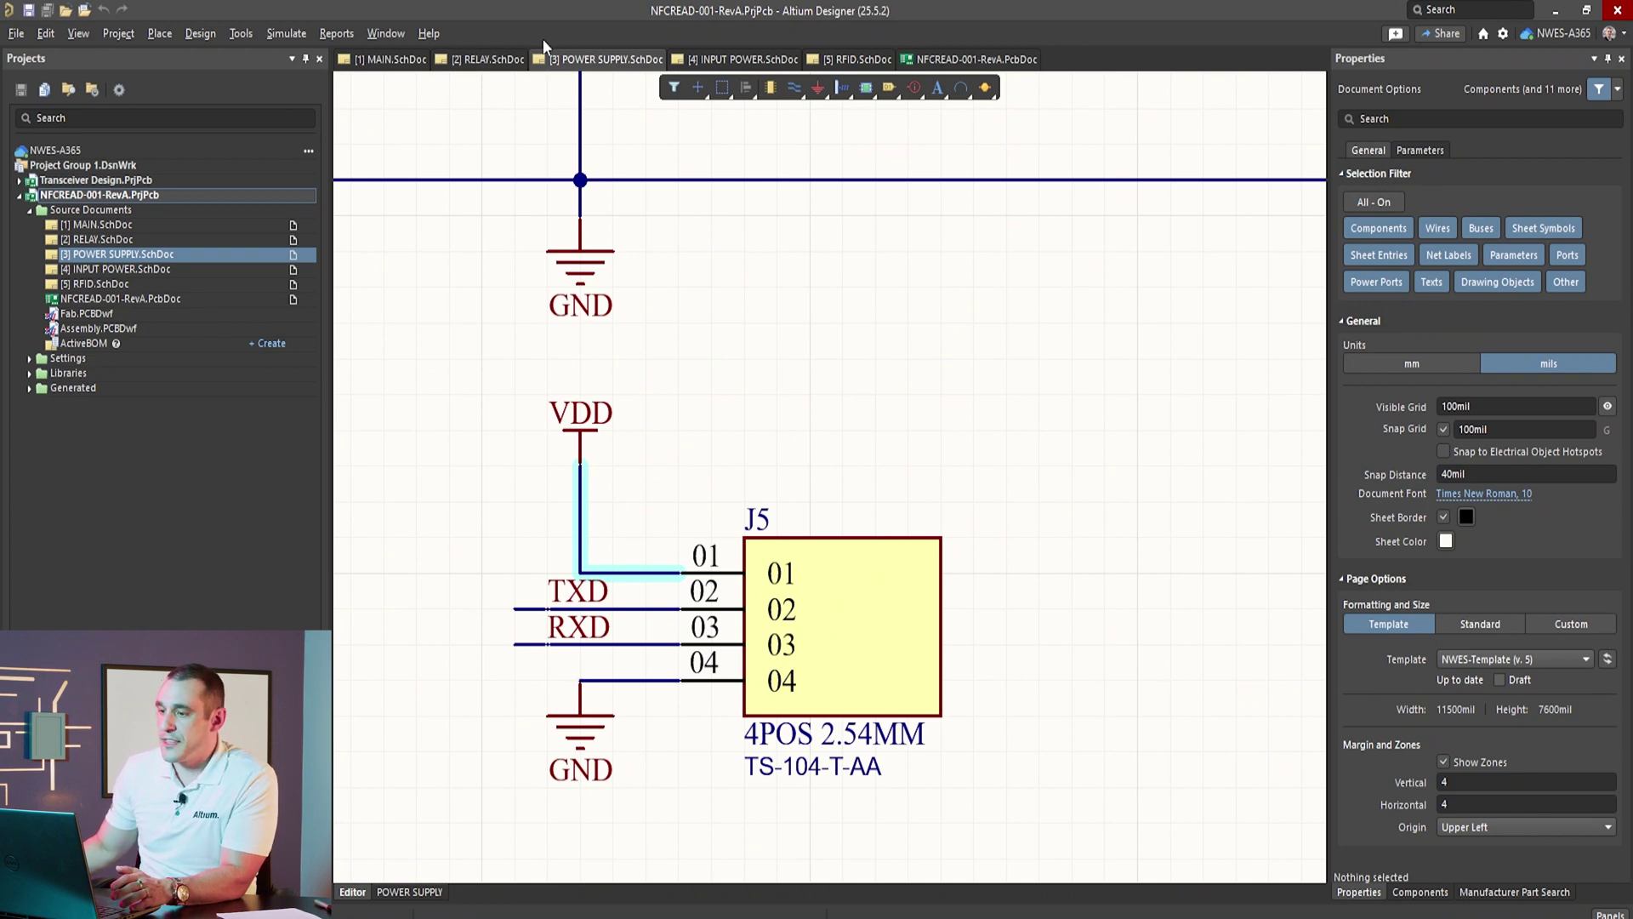
Step: Open the MAIN sheet briefly, then move on to the RELAY sheet
{"action": "left_click", "coordinate": [398, 61]}
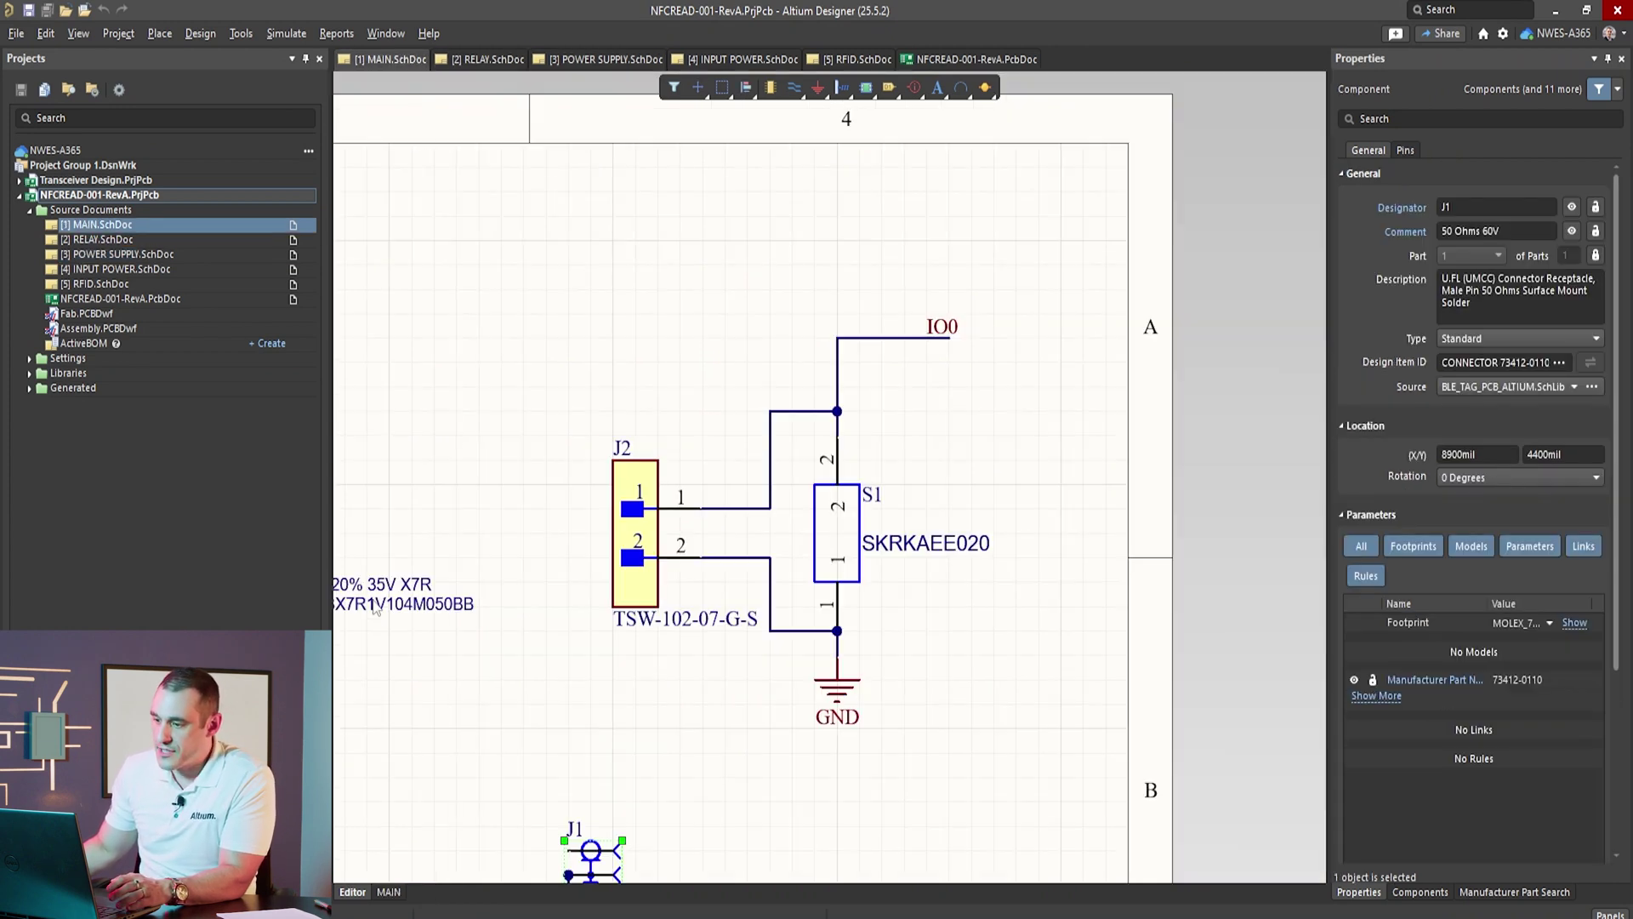
{"action": "scroll", "coordinate": [791, 334], "scroll_direction": "up", "scroll_amount": 3, "text": "ctrl"}
{"action": "scroll", "coordinate": [791, 334], "scroll_direction": "down", "scroll_amount": 3, "text": "ctrl"}
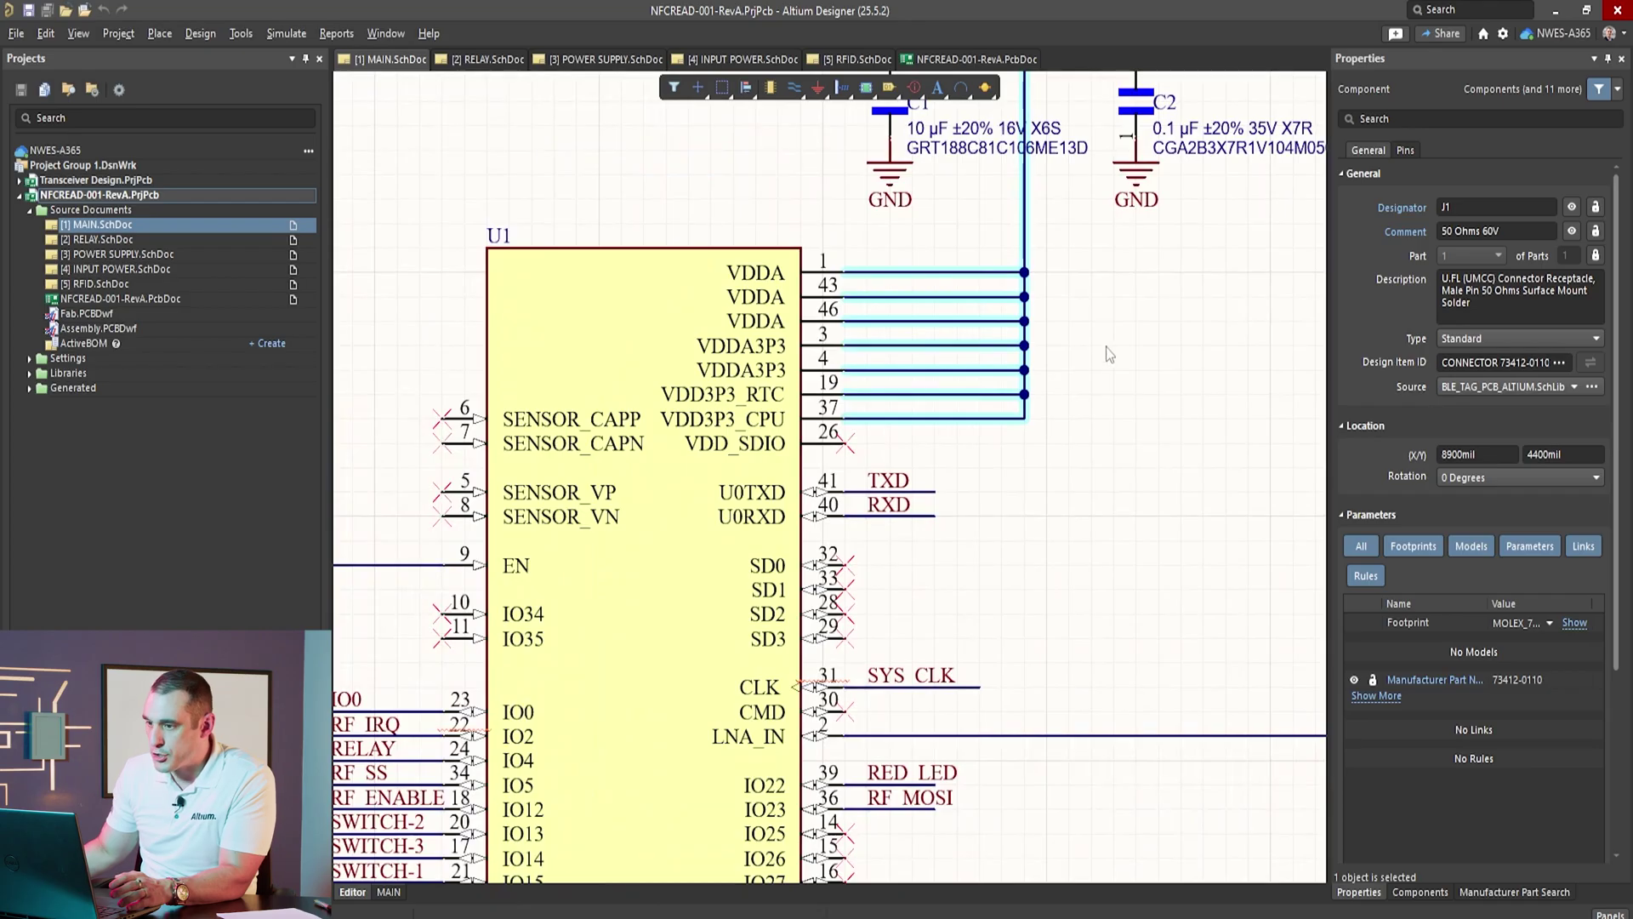
{"action": "key", "text": "ctrl+Tab"}
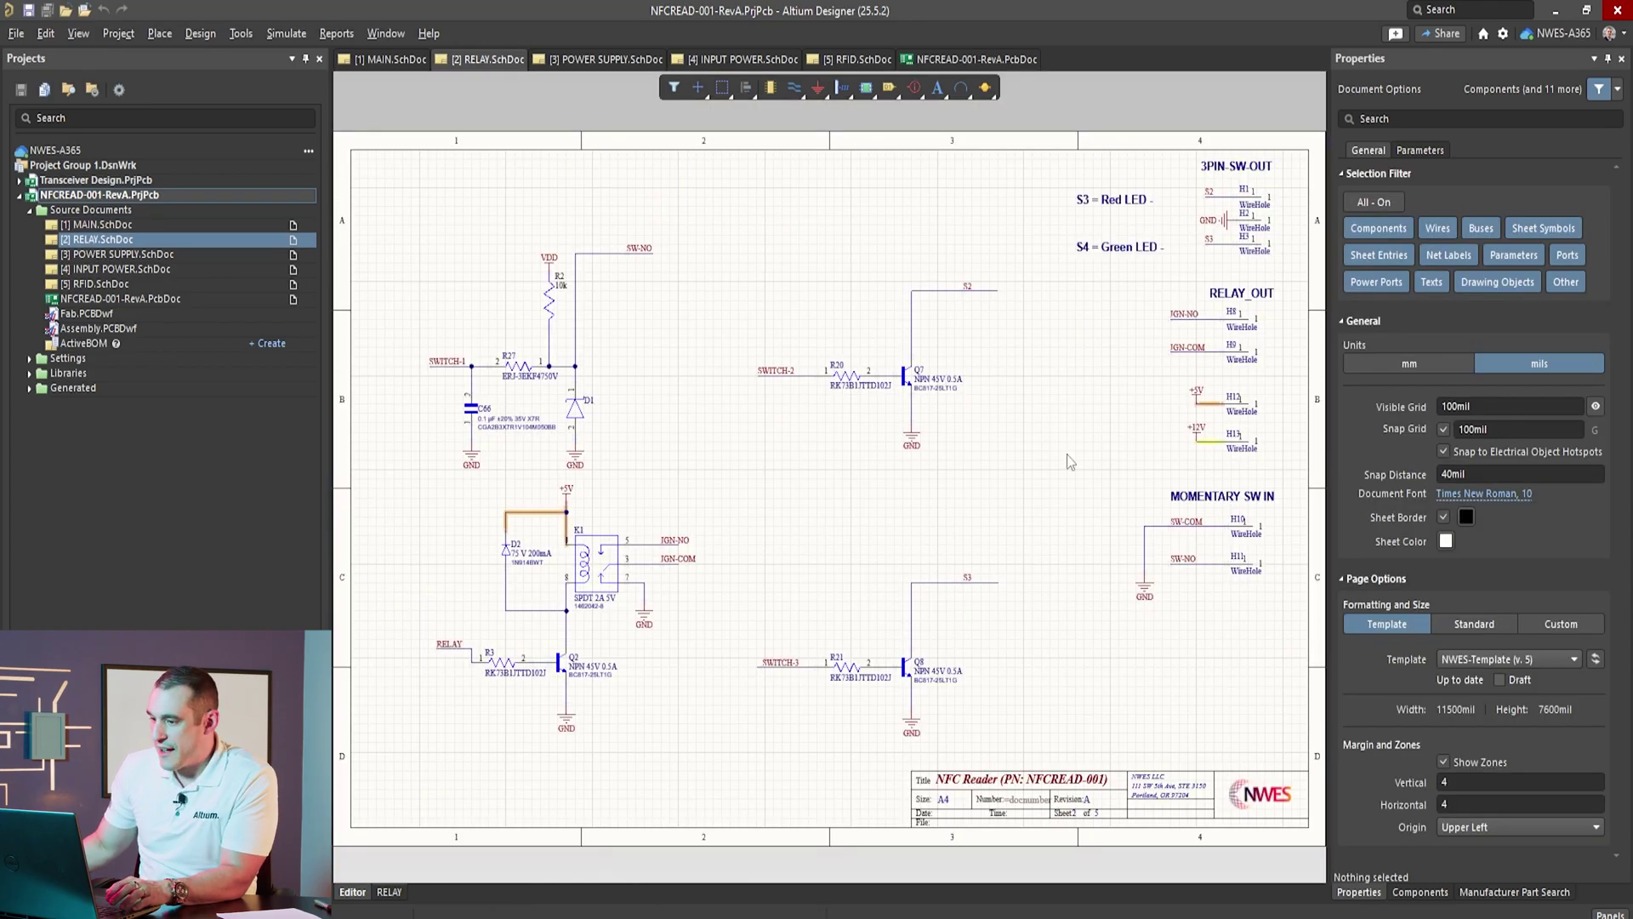
Step: Zoom in and out around relay K1 and its transistor driver stages
{"action": "scroll", "coordinate": [648, 609], "scroll_direction": "up", "scroll_amount": 5, "text": "ctrl"}
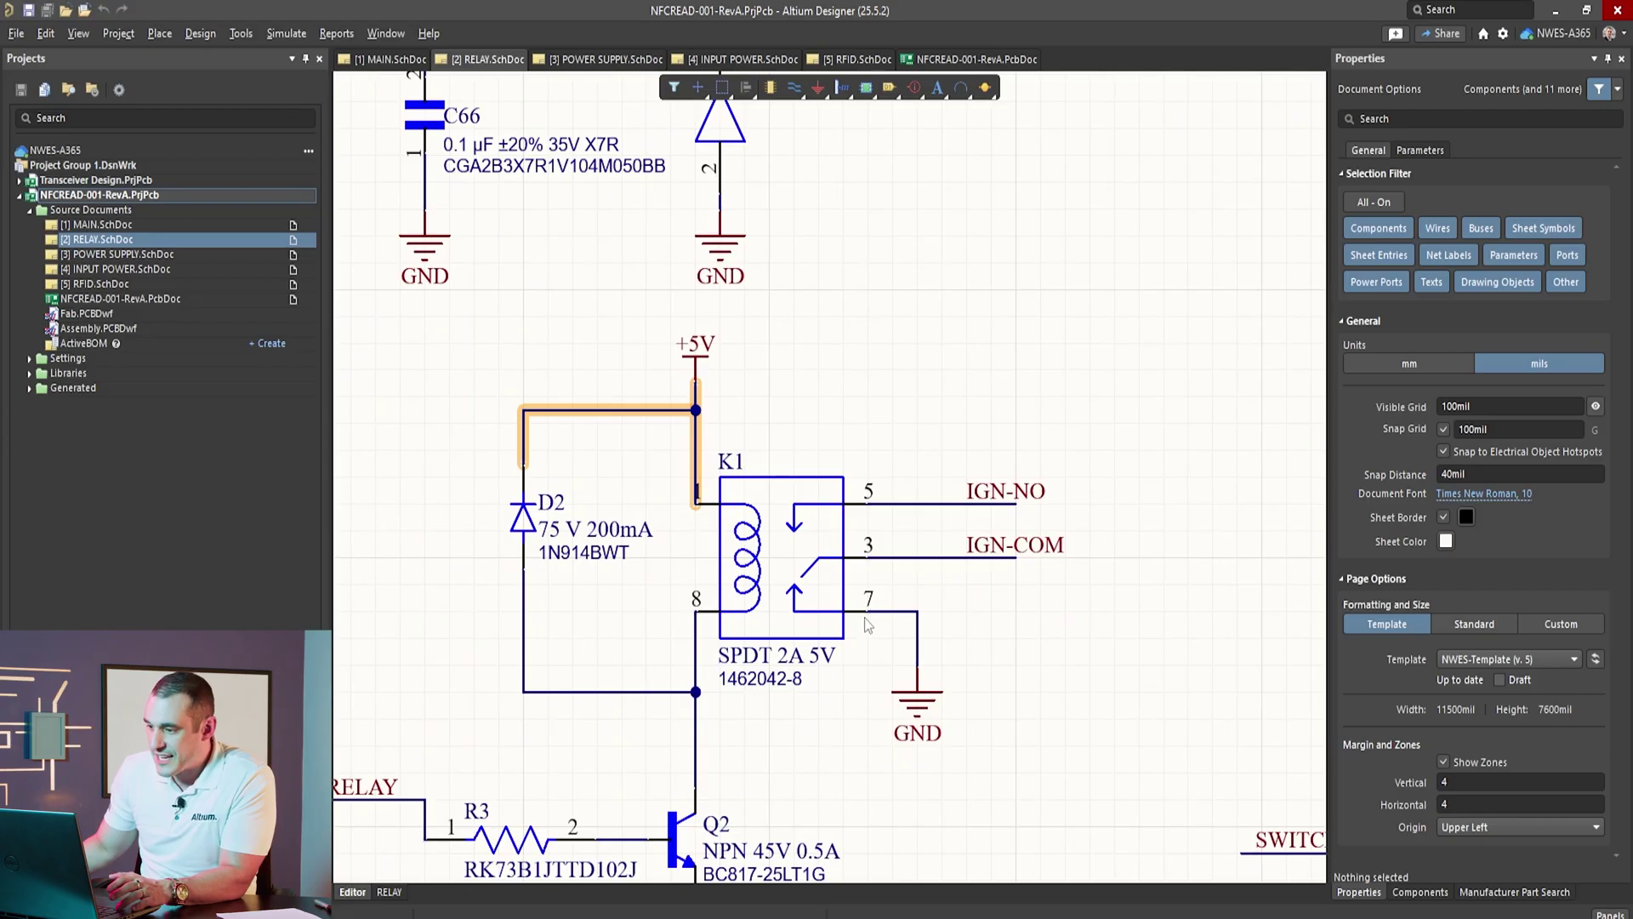
{"action": "scroll", "coordinate": [867, 626], "scroll_direction": "down", "scroll_amount": 4, "text": "ctrl"}
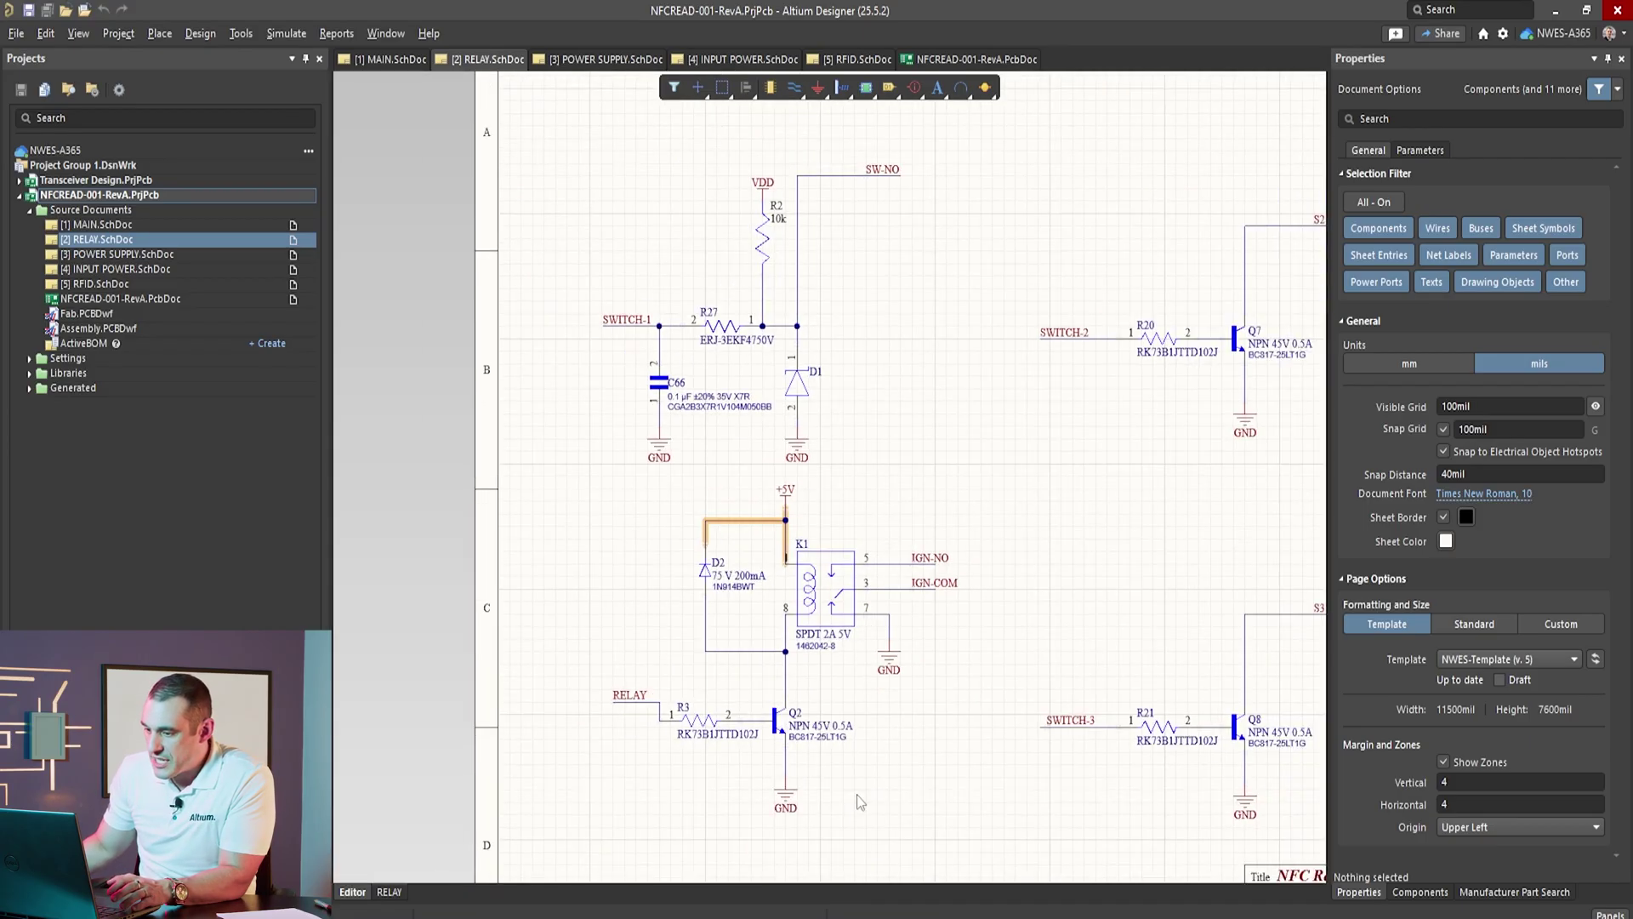
{"action": "scroll", "coordinate": [808, 582], "scroll_direction": "down", "scroll_amount": 2}
{"action": "scroll", "coordinate": [748, 542], "scroll_direction": "up", "scroll_amount": 3, "text": "ctrl"}
{"action": "scroll", "coordinate": [748, 542], "scroll_direction": "up", "scroll_amount": 2, "text": "ctrl"}
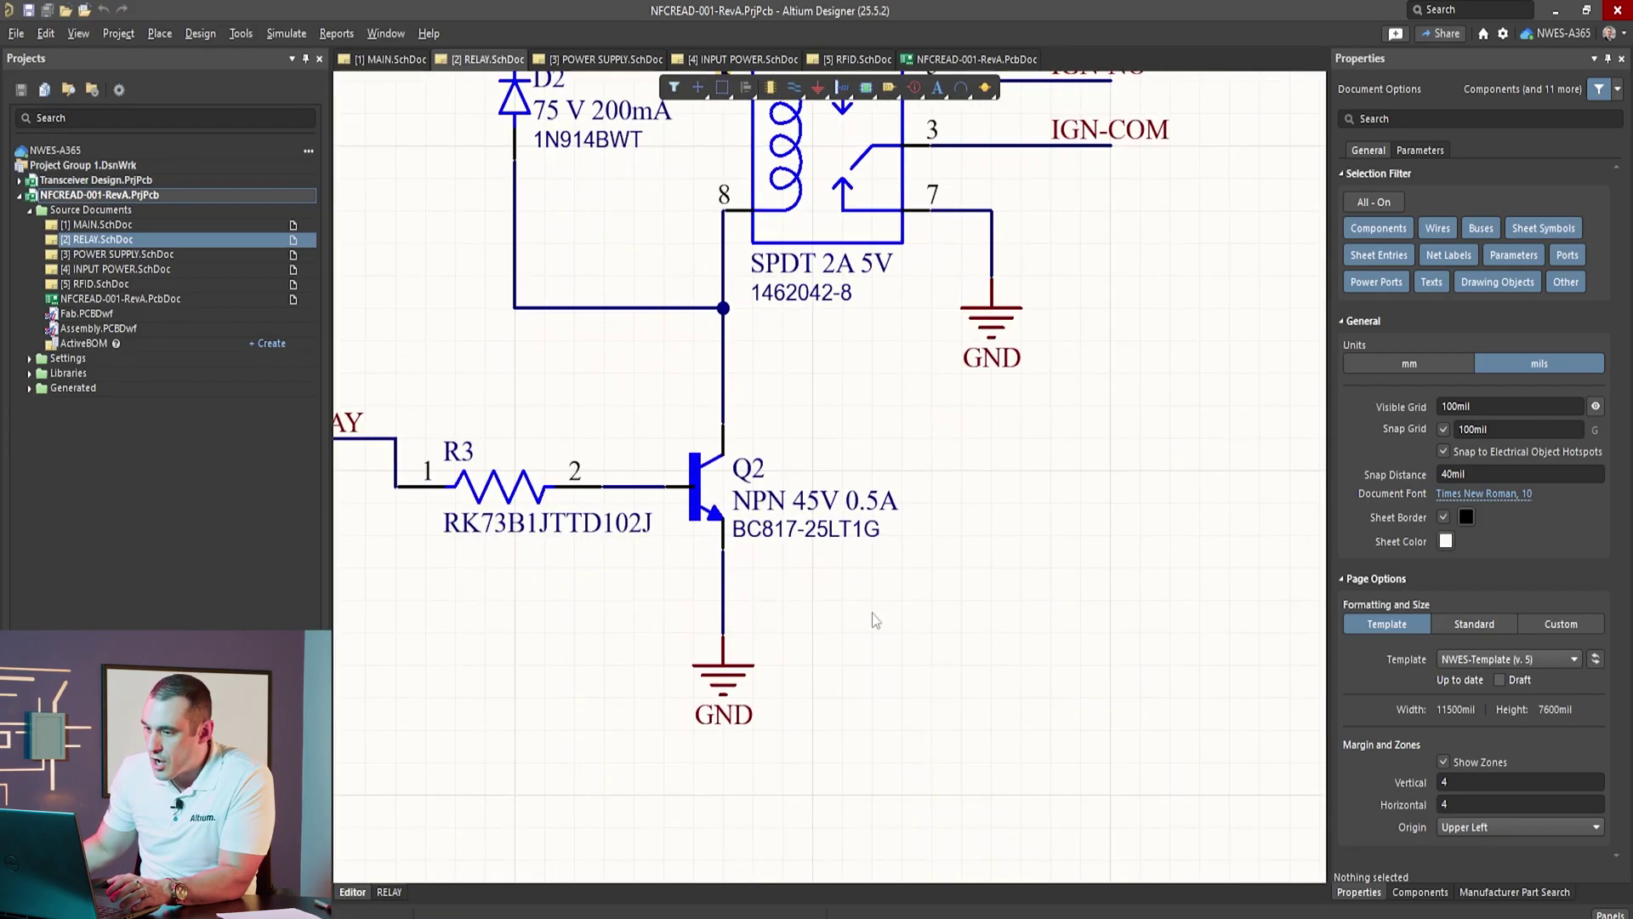
{"action": "scroll", "coordinate": [871, 607], "scroll_direction": "down", "scroll_amount": 3, "text": "ctrl"}
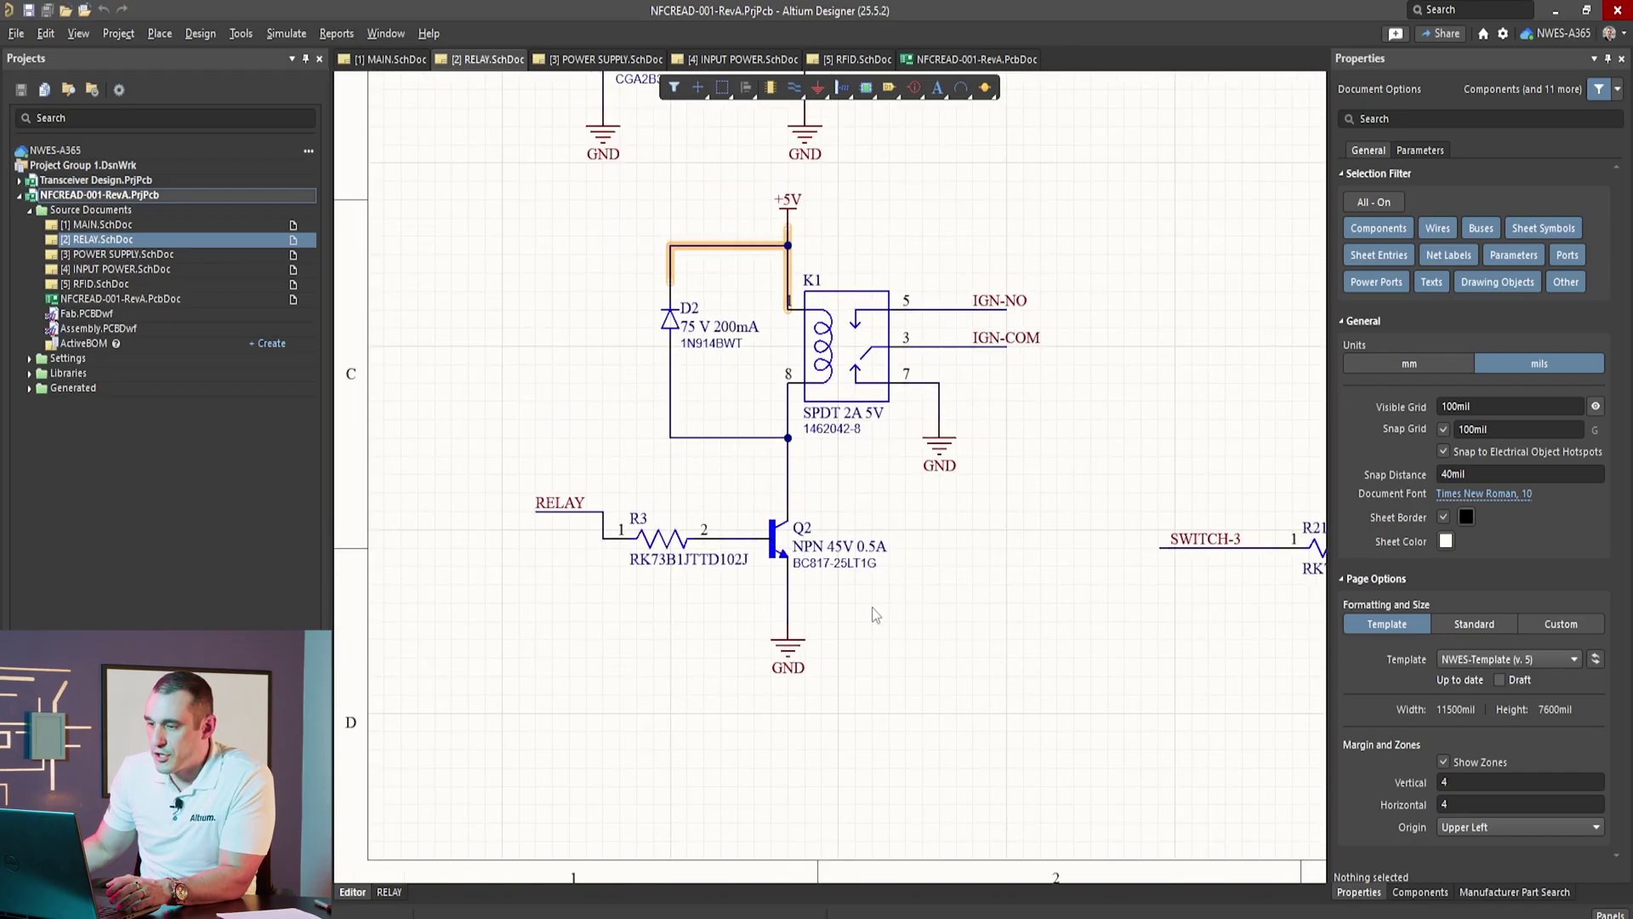
{"action": "scroll", "coordinate": [885, 552], "scroll_direction": "up", "scroll_amount": 4}
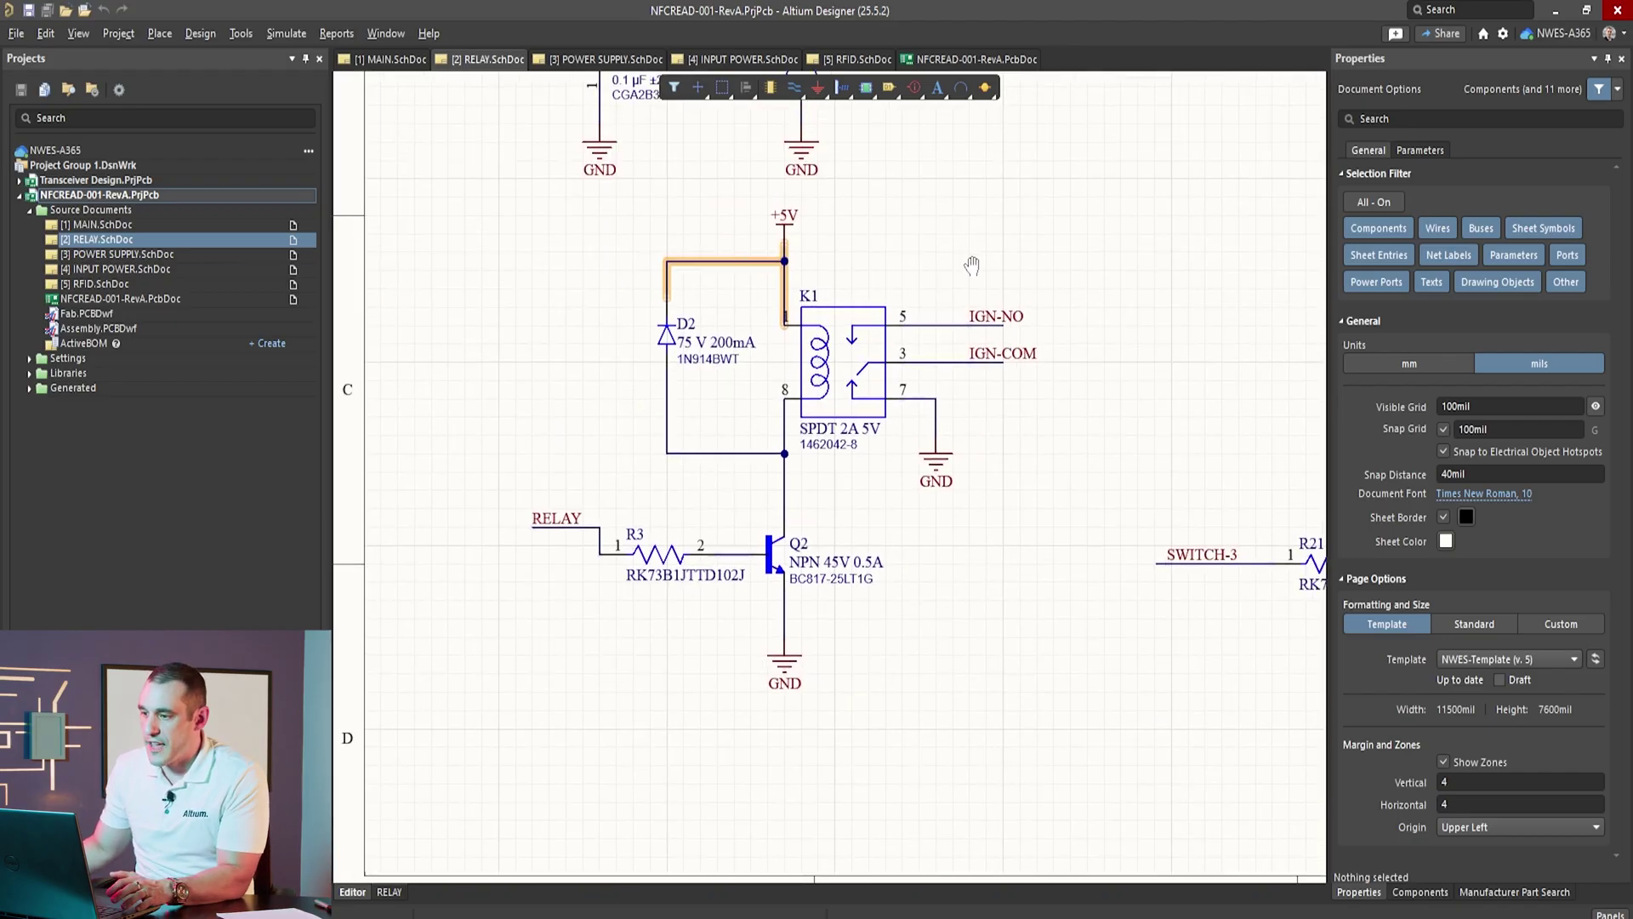
{"action": "scroll", "coordinate": [892, 519], "scroll_direction": "up", "scroll_amount": 2}
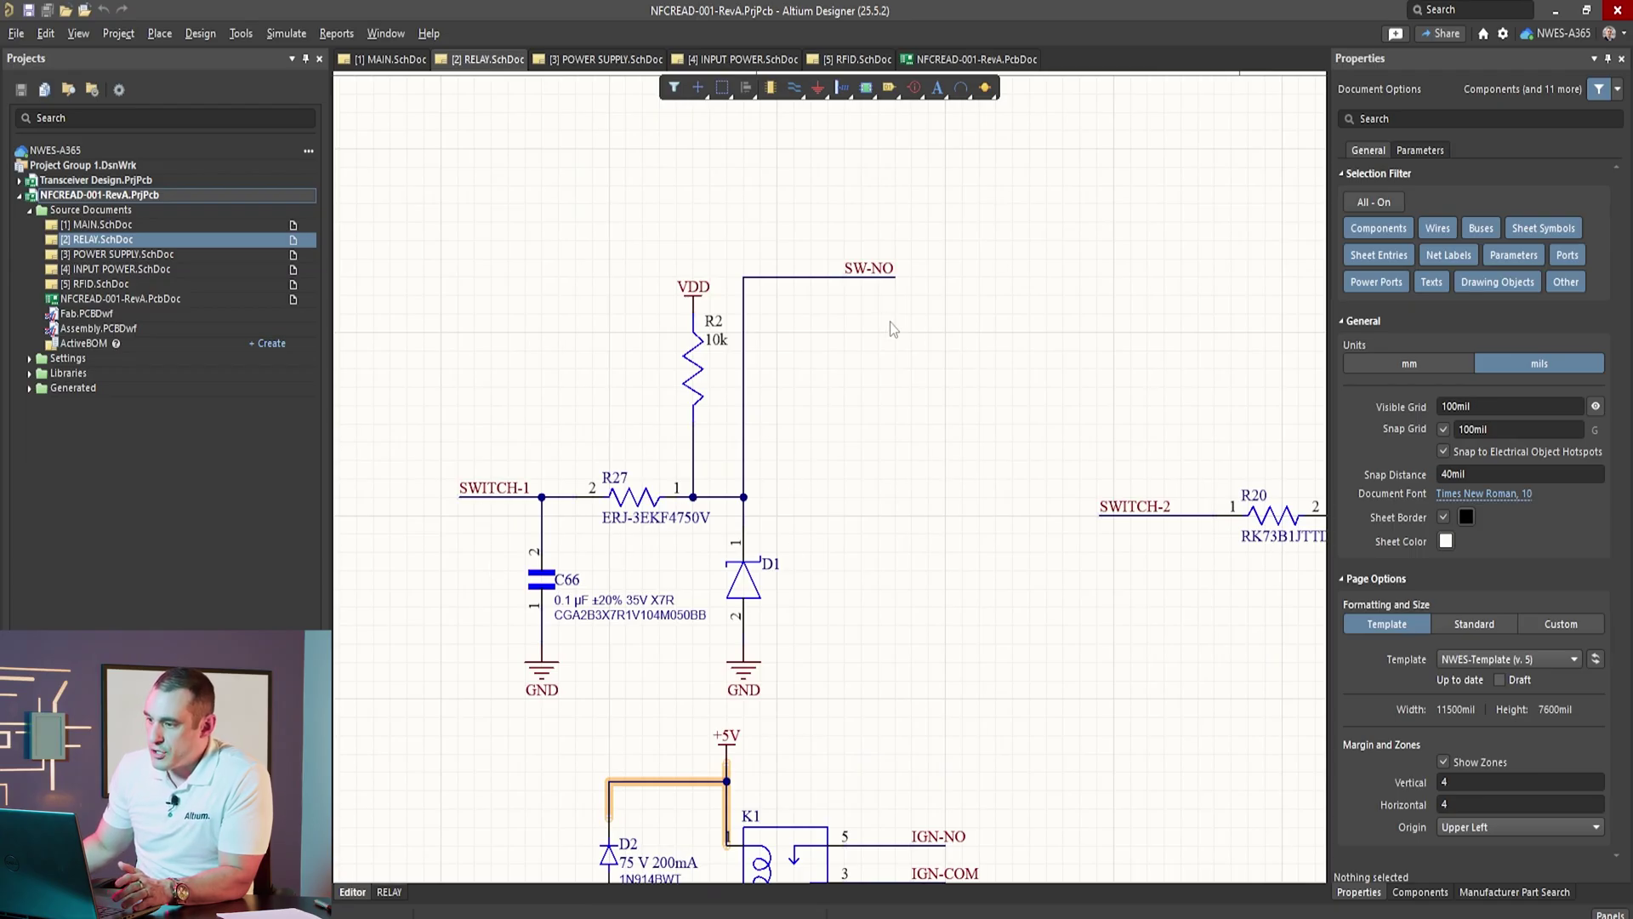
{"action": "scroll", "coordinate": [983, 381], "scroll_direction": "down", "scroll_amount": 3, "text": "ctrl"}
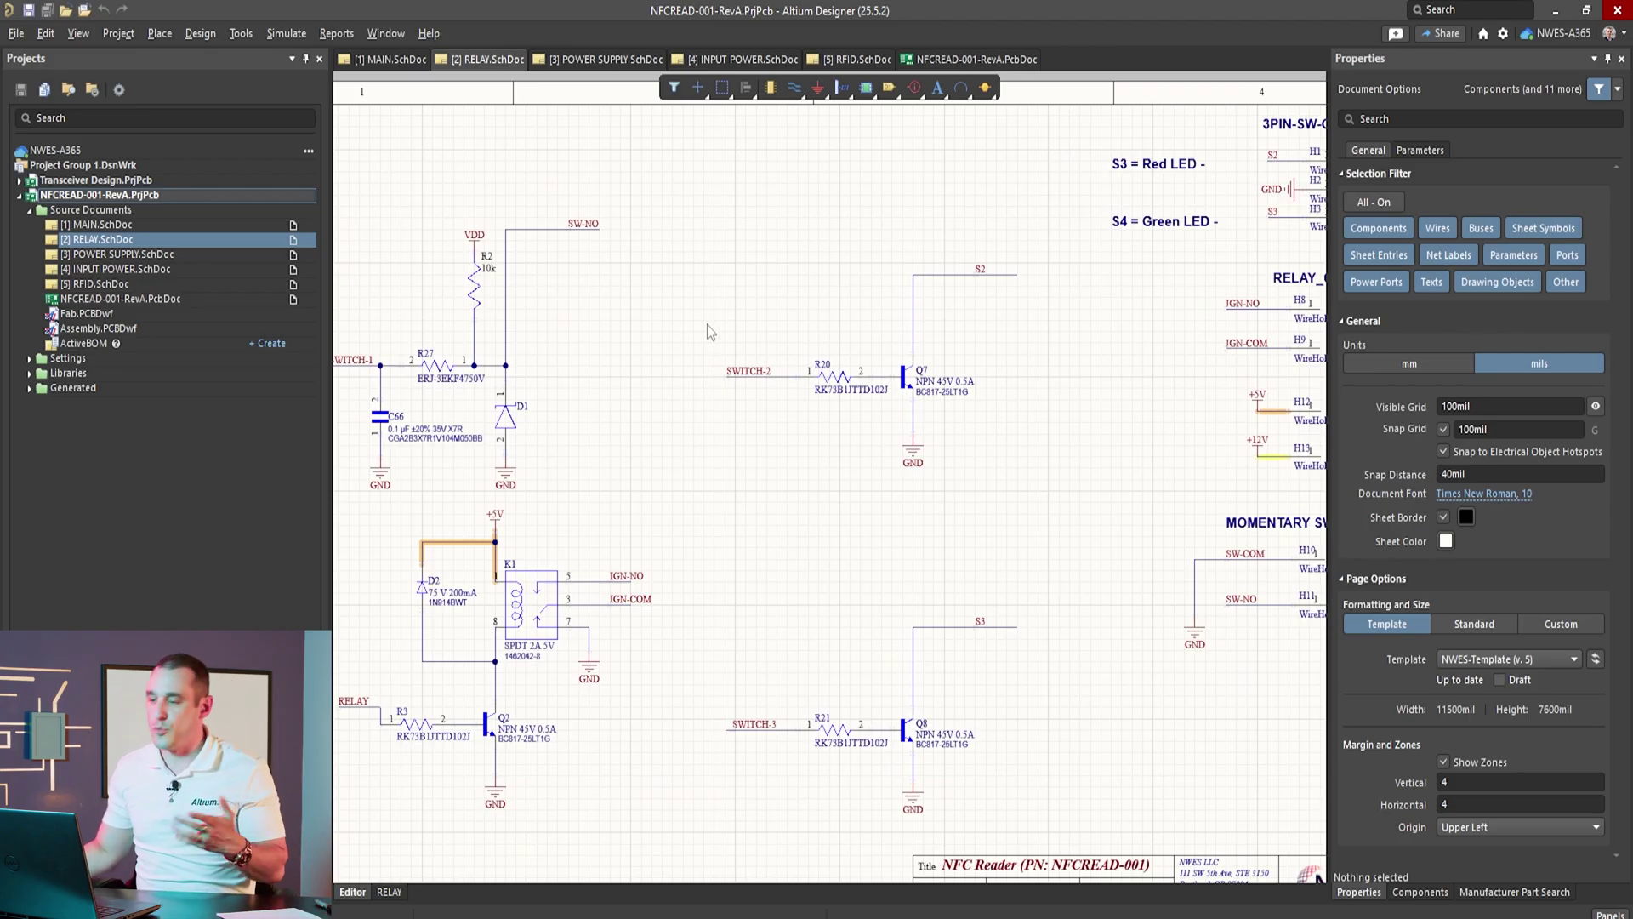
Step: Look over the RELAY_OUT and switch connectors, then open the RFID sheet centred
{"action": "right_click_drag", "start_coordinate": [986, 459], "coordinate": [659, 460]}
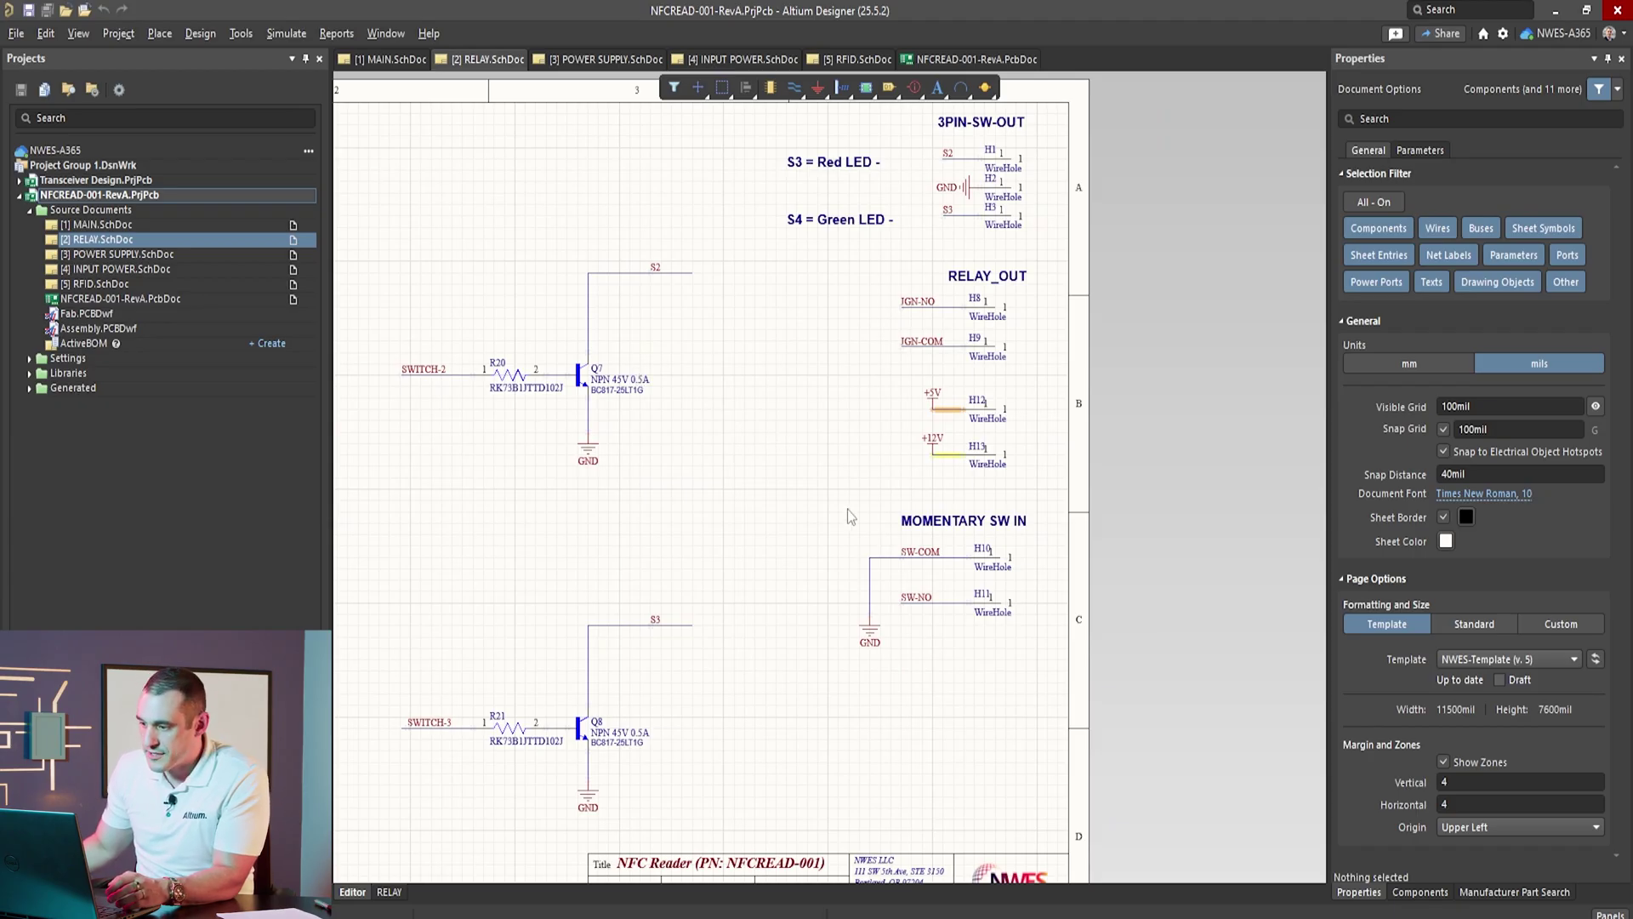
{"action": "left_click", "coordinate": [857, 59]}
{"action": "right_click_drag", "start_coordinate": [521, 472], "coordinate": [564, 468]}
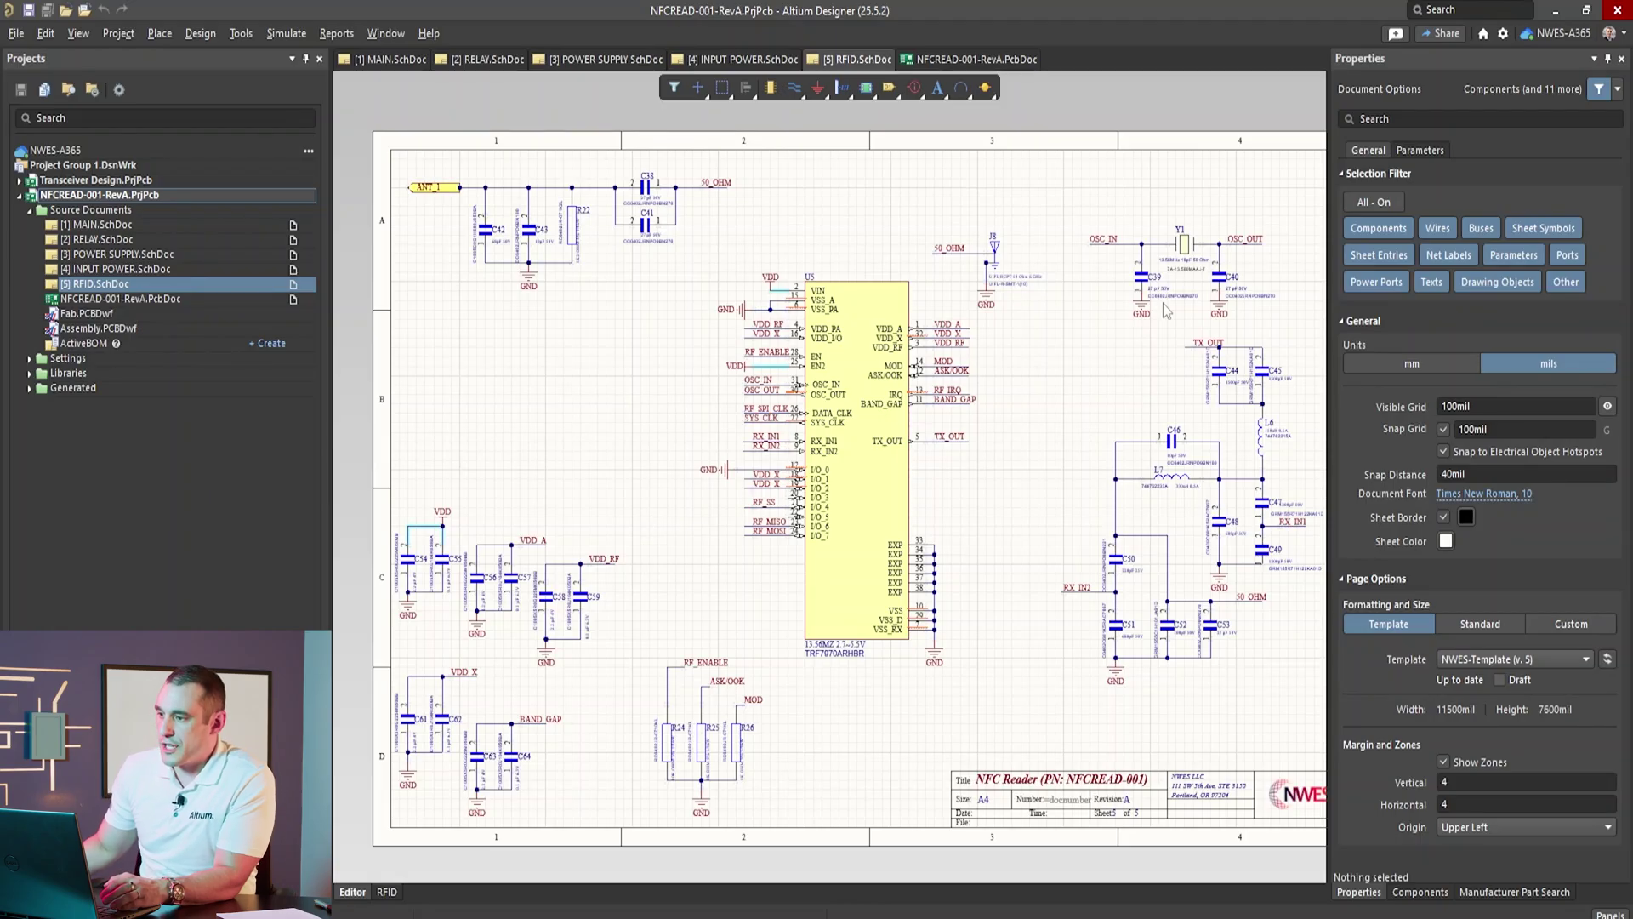
Step: Survey the TRF7970ARHBR's decoupling capacitors C54–C64 on the RFID sheet
{"action": "scroll", "coordinate": [1013, 650], "scroll_direction": "up", "scroll_amount": 2, "text": "ctrl"}
{"action": "scroll", "coordinate": [819, 638], "scroll_direction": "up", "scroll_amount": 4, "text": "ctrl"}
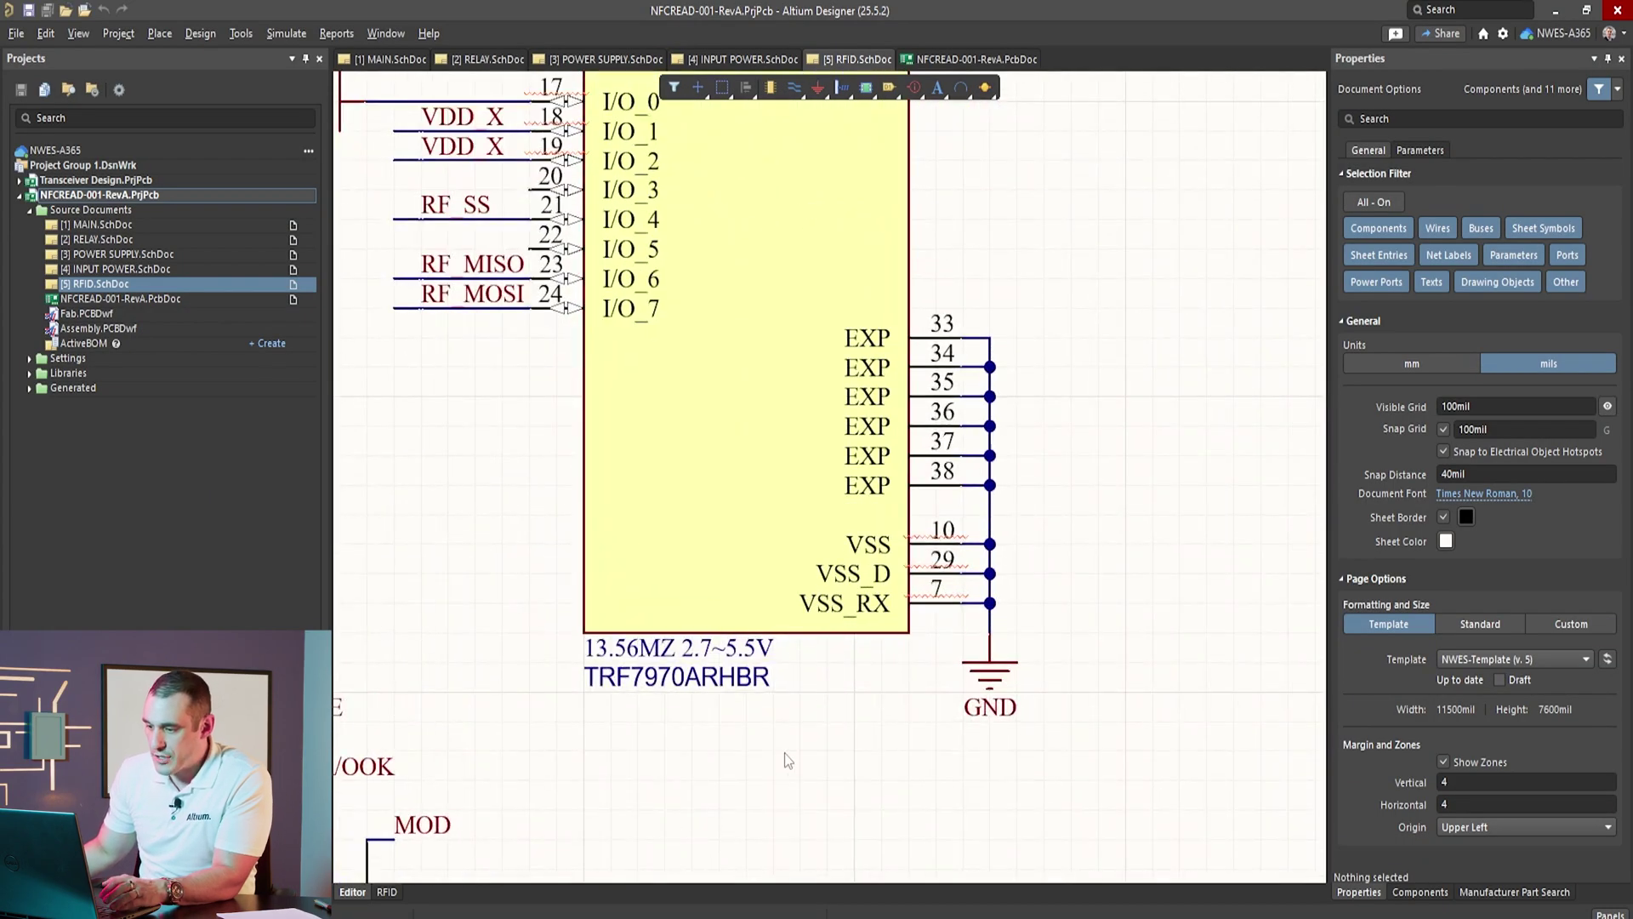
{"action": "scroll", "coordinate": [743, 748], "scroll_direction": "down", "scroll_amount": 3, "text": "ctrl"}
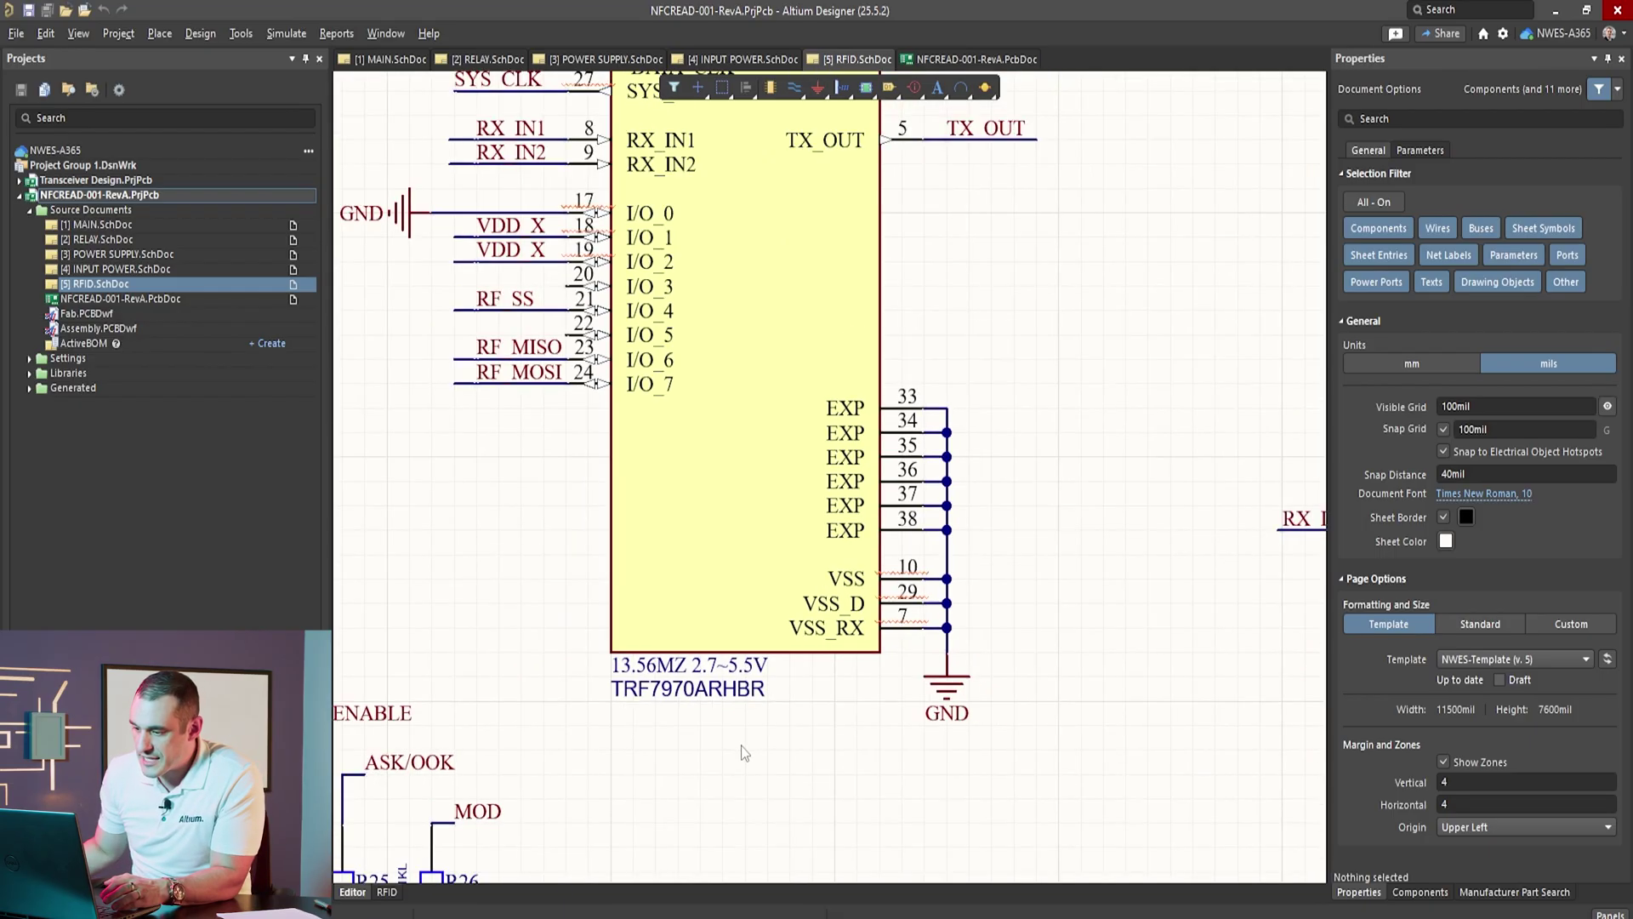
{"action": "scroll", "coordinate": [741, 745], "scroll_direction": "down", "scroll_amount": 2, "text": "ctrl"}
{"action": "scroll", "coordinate": [742, 745], "scroll_direction": "down", "scroll_amount": 1, "text": "ctrl"}
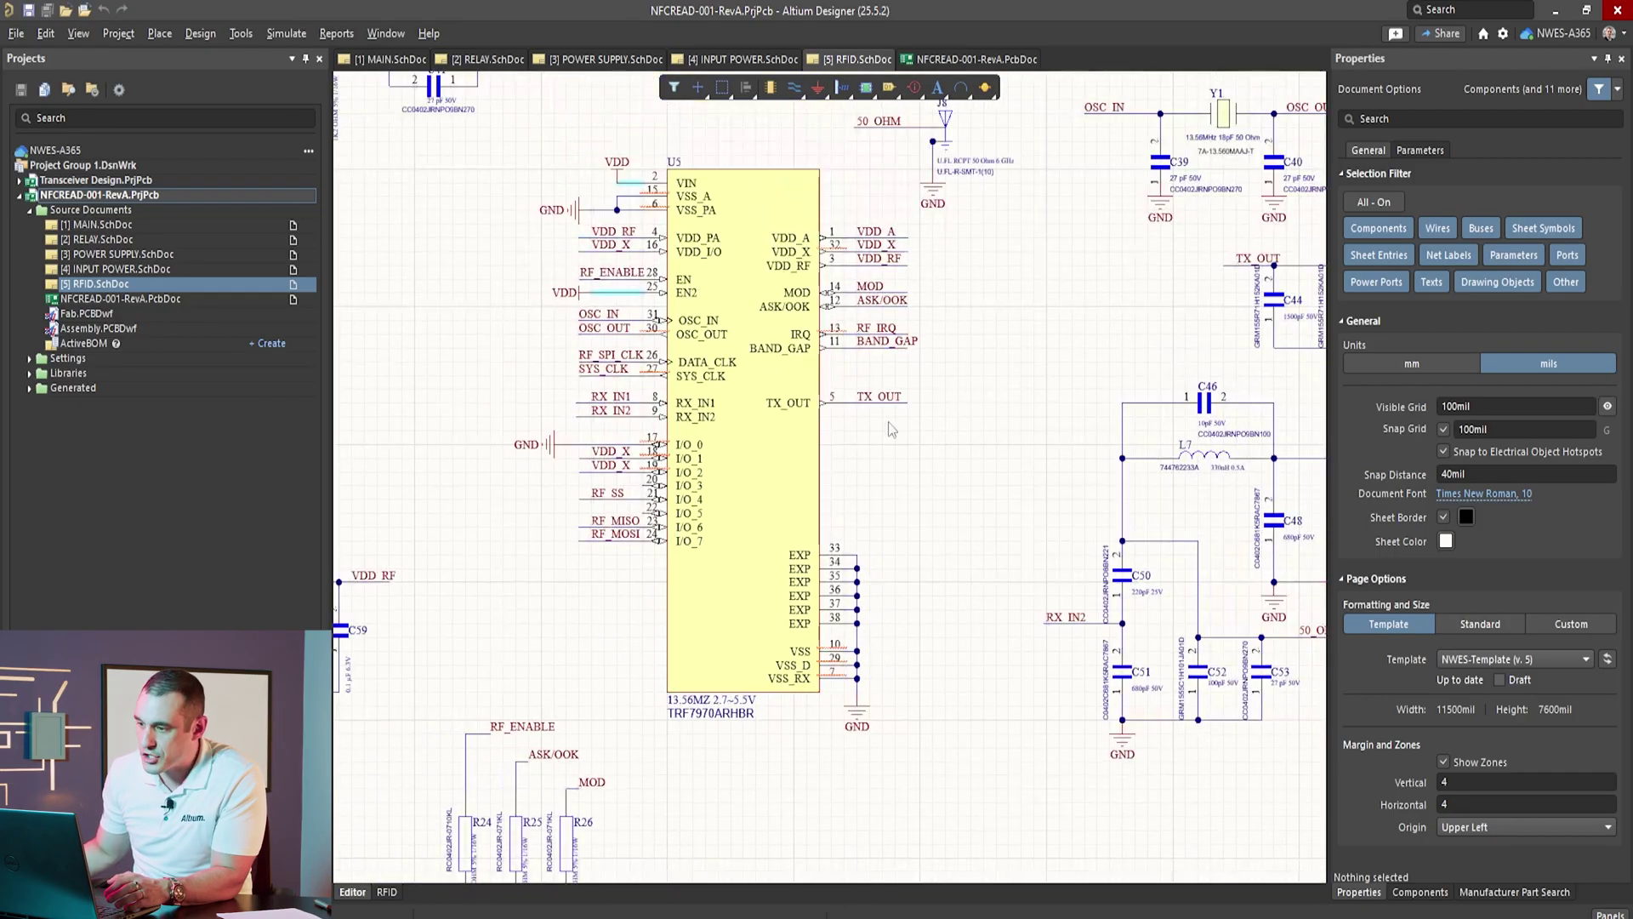
{"action": "right_click_drag", "start_coordinate": [507, 679], "coordinate": [630, 645]}
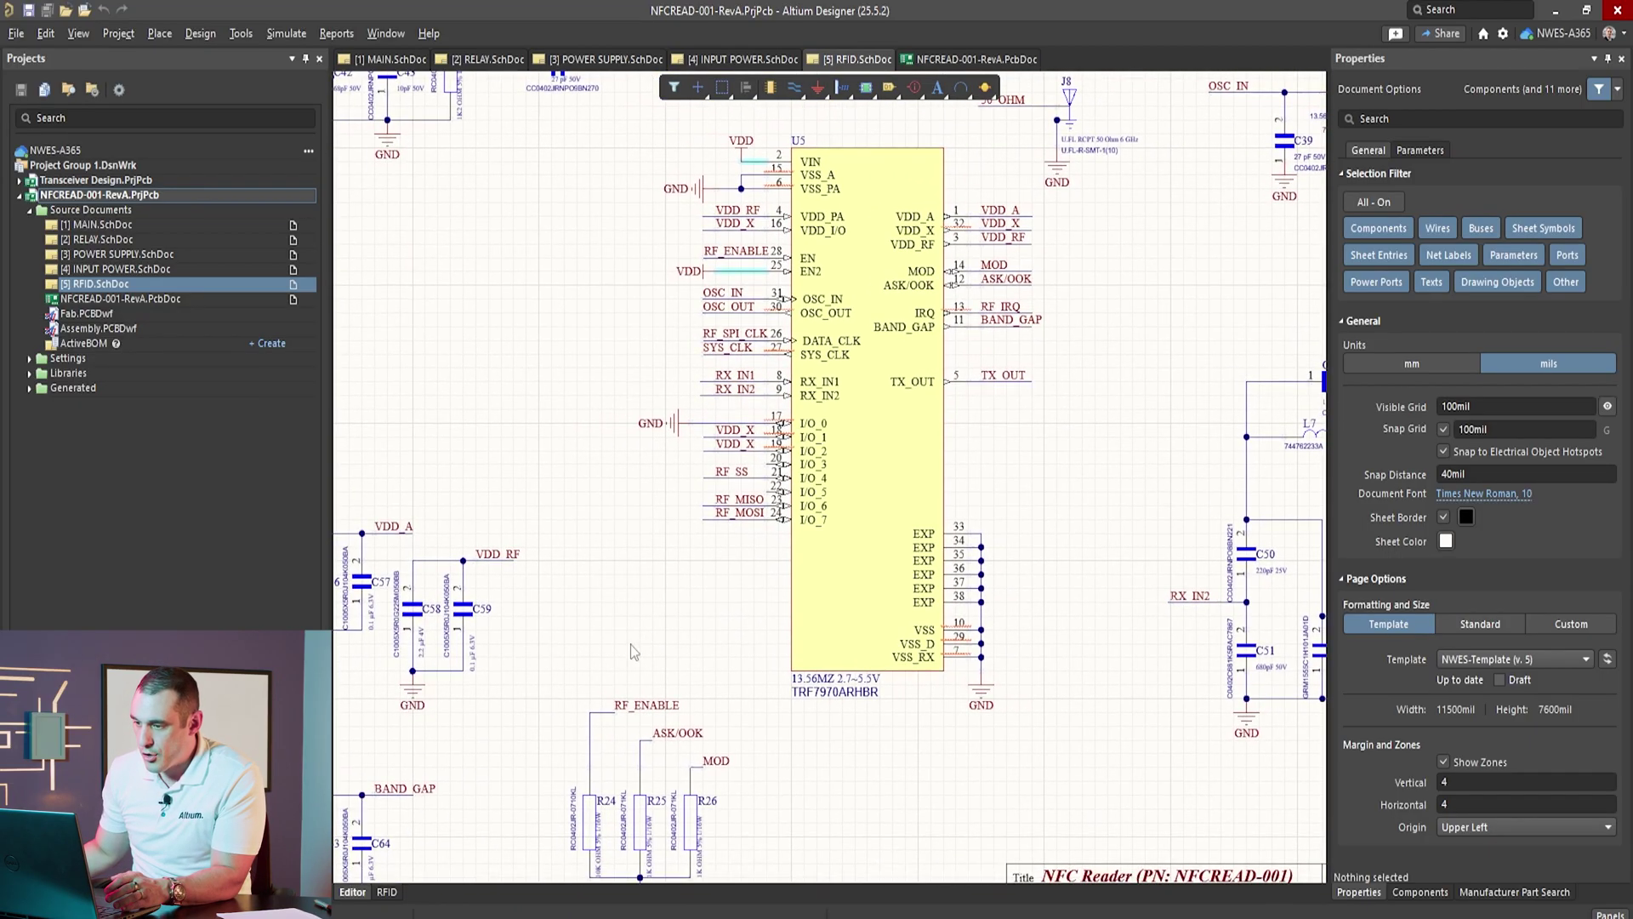
{"action": "right_click_drag", "start_coordinate": [529, 737], "coordinate": [920, 594]}
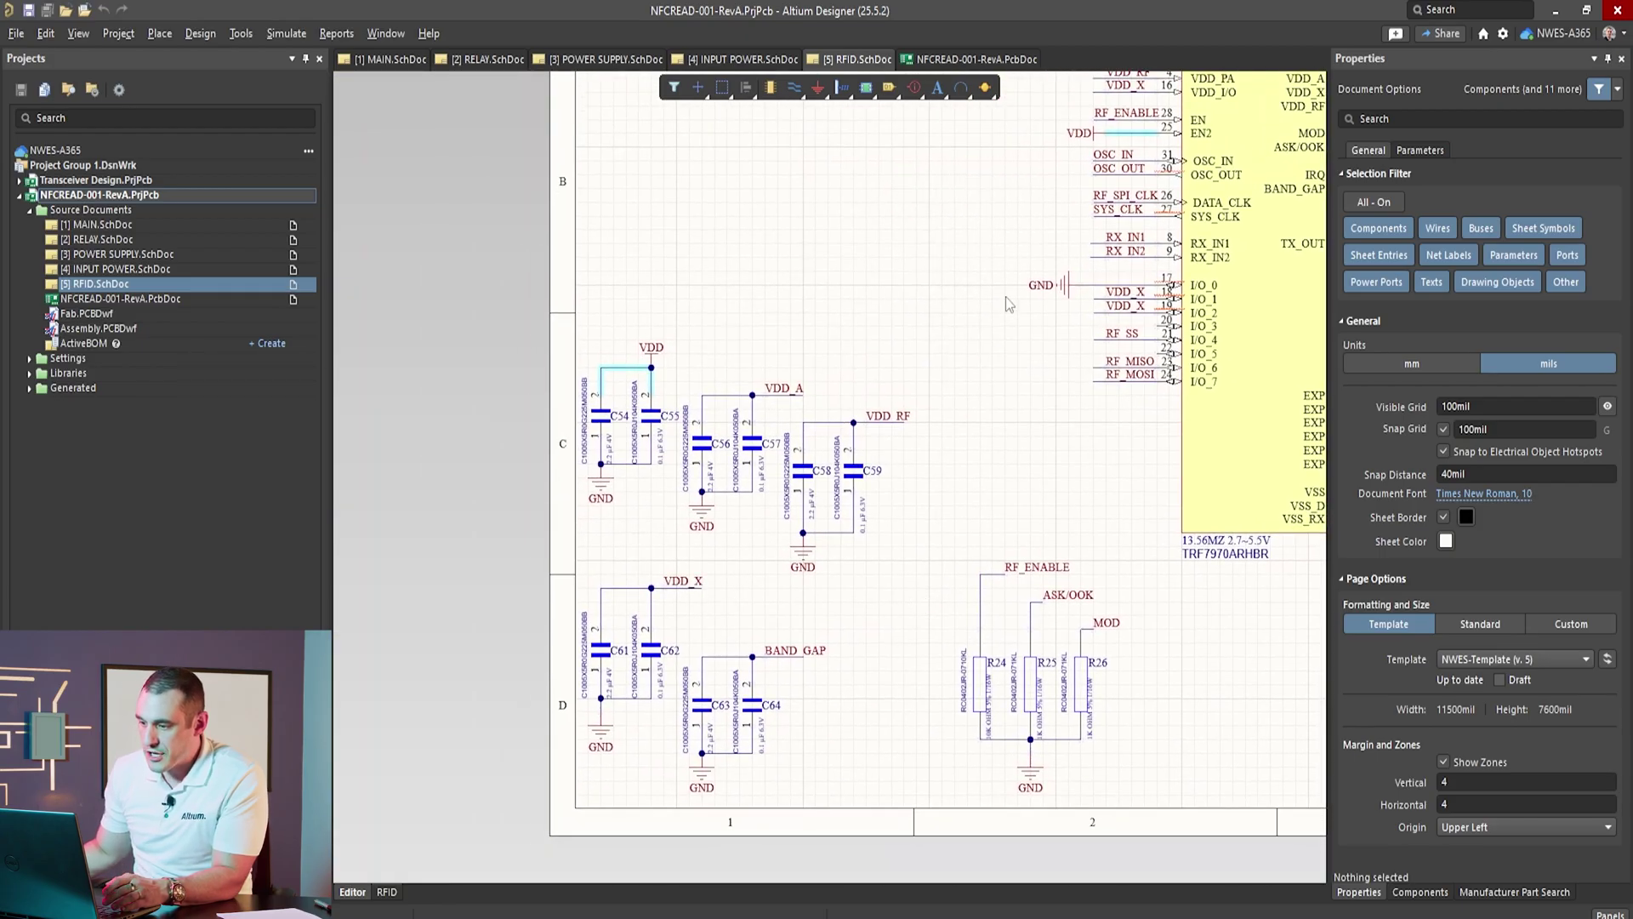
Step: Zoom in on U5 with crystal Y1, connector J8 and the C46/L7 filter
{"action": "right_click_drag", "start_coordinate": [1005, 297], "coordinate": [606, 562]}
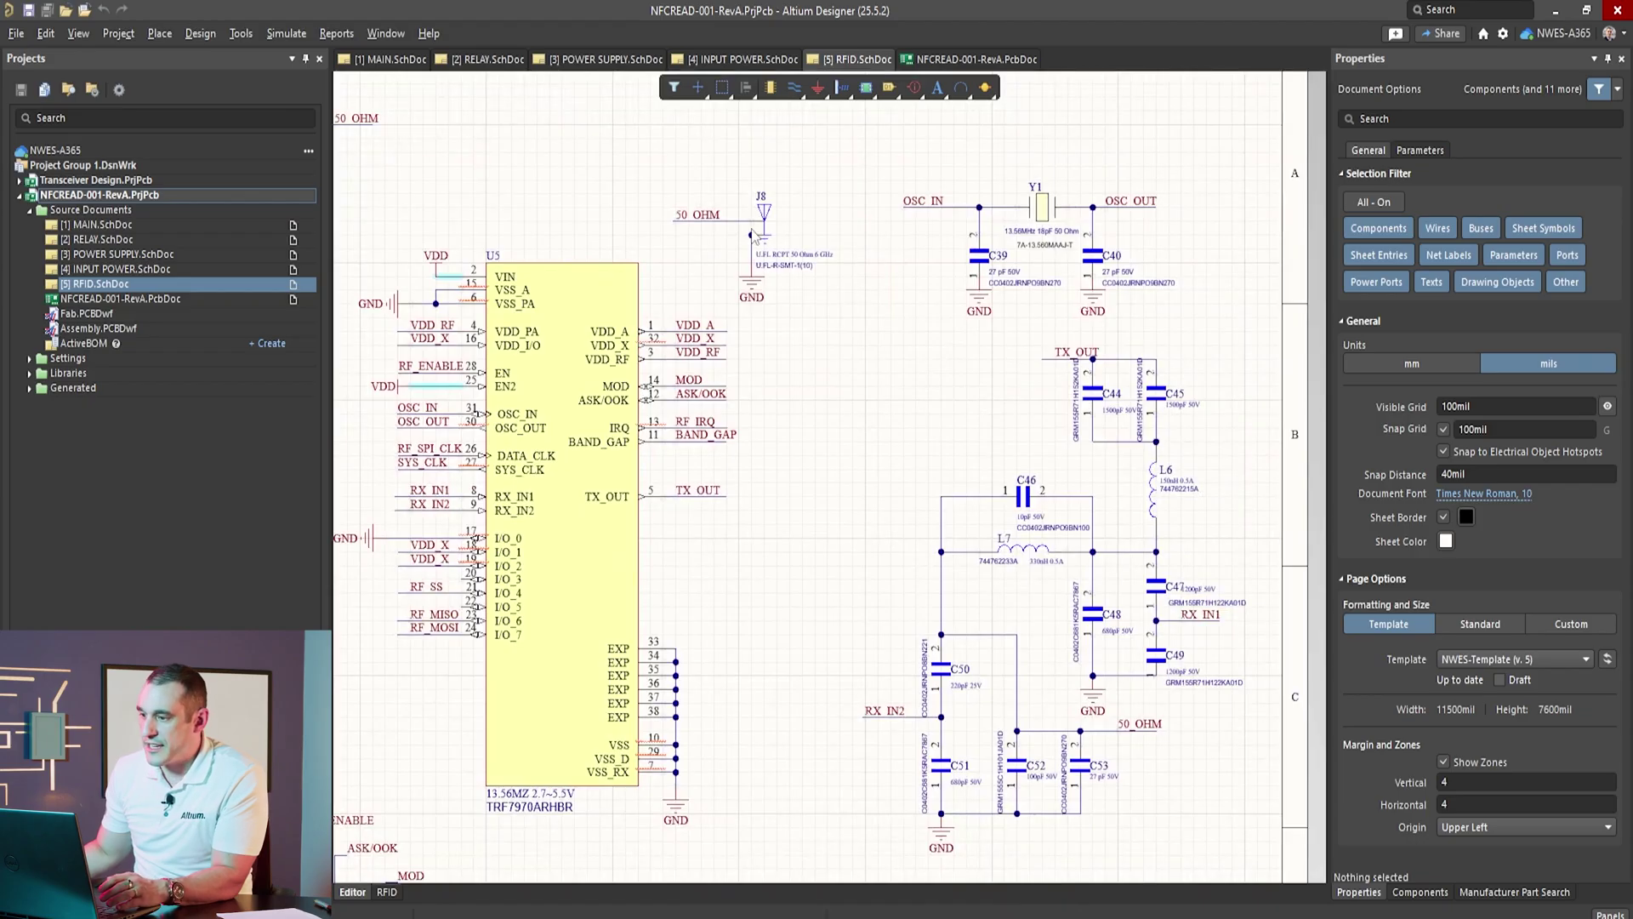
{"action": "scroll", "coordinate": [770, 226], "scroll_direction": "up", "scroll_amount": 3, "text": "ctrl"}
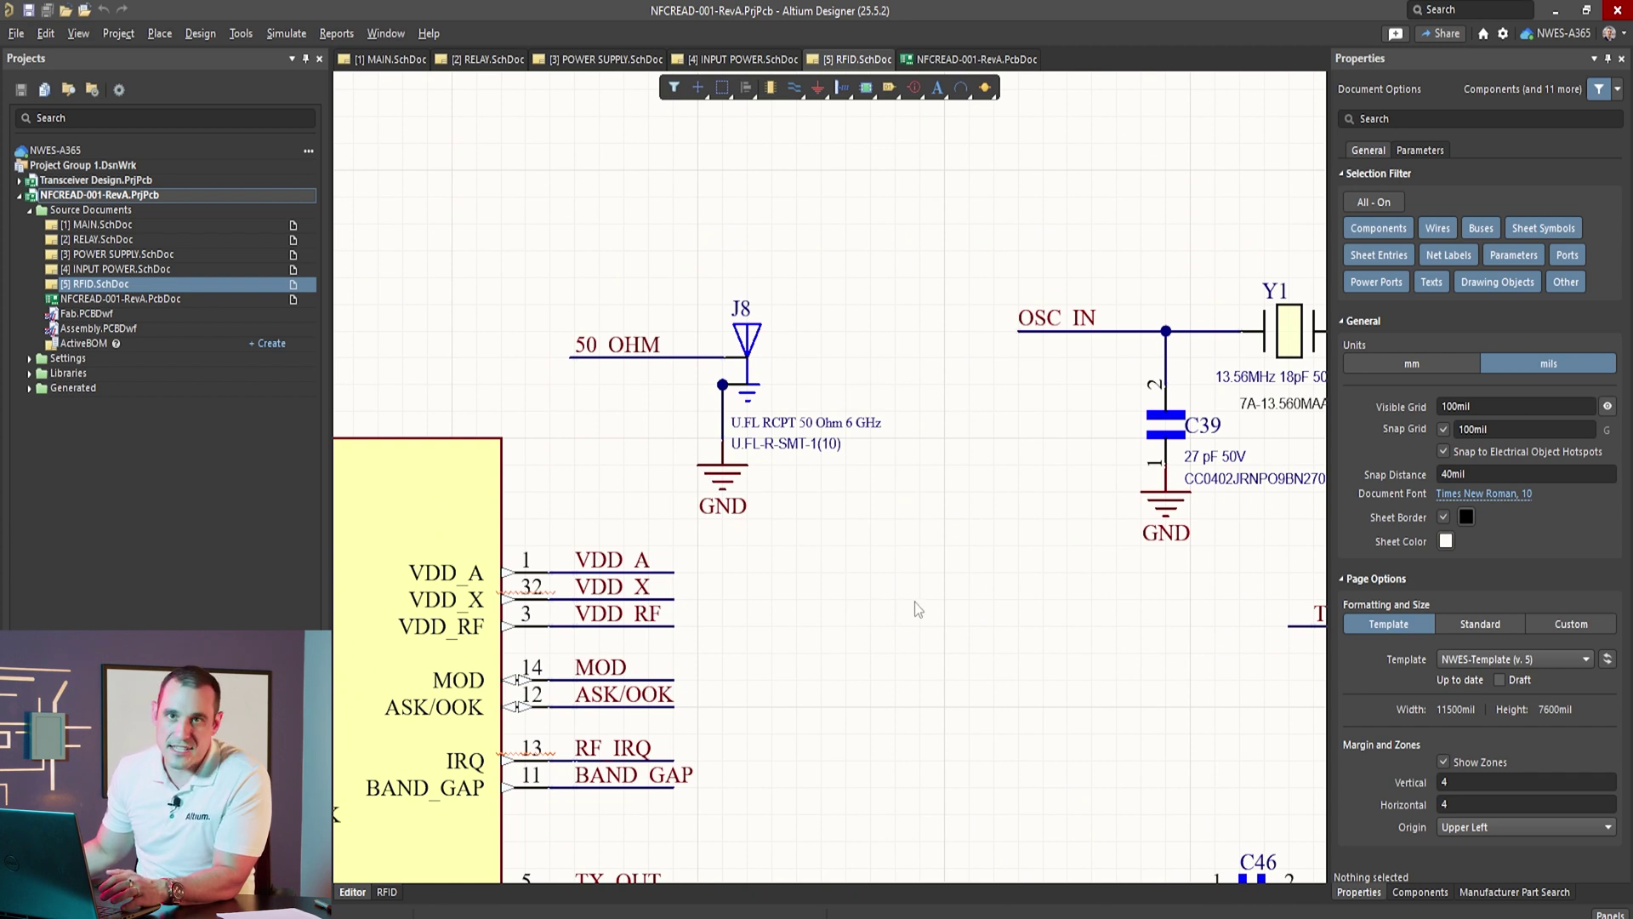
{"action": "scroll", "coordinate": [915, 579], "scroll_direction": "down", "scroll_amount": 3, "text": "ctrl"}
{"action": "right_click_drag", "start_coordinate": [915, 579], "coordinate": [688, 421]}
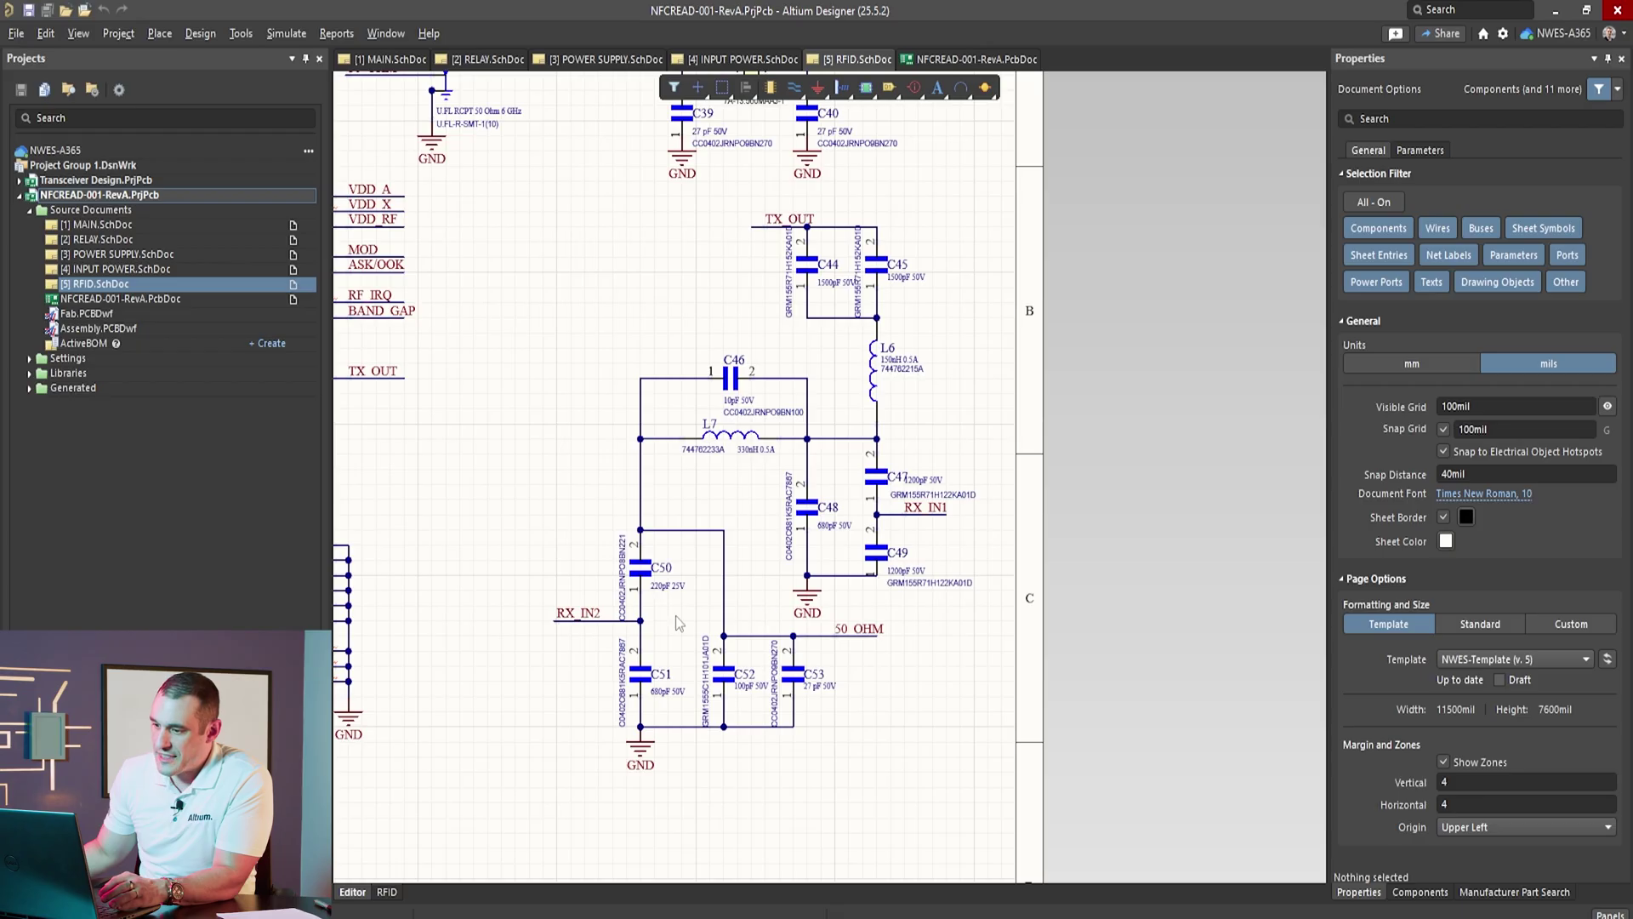
Step: Pan from U5 to show the whole C44–C53, L6, L7 matching network
{"action": "right_click_drag", "start_coordinate": [591, 611], "coordinate": [1106, 648]}
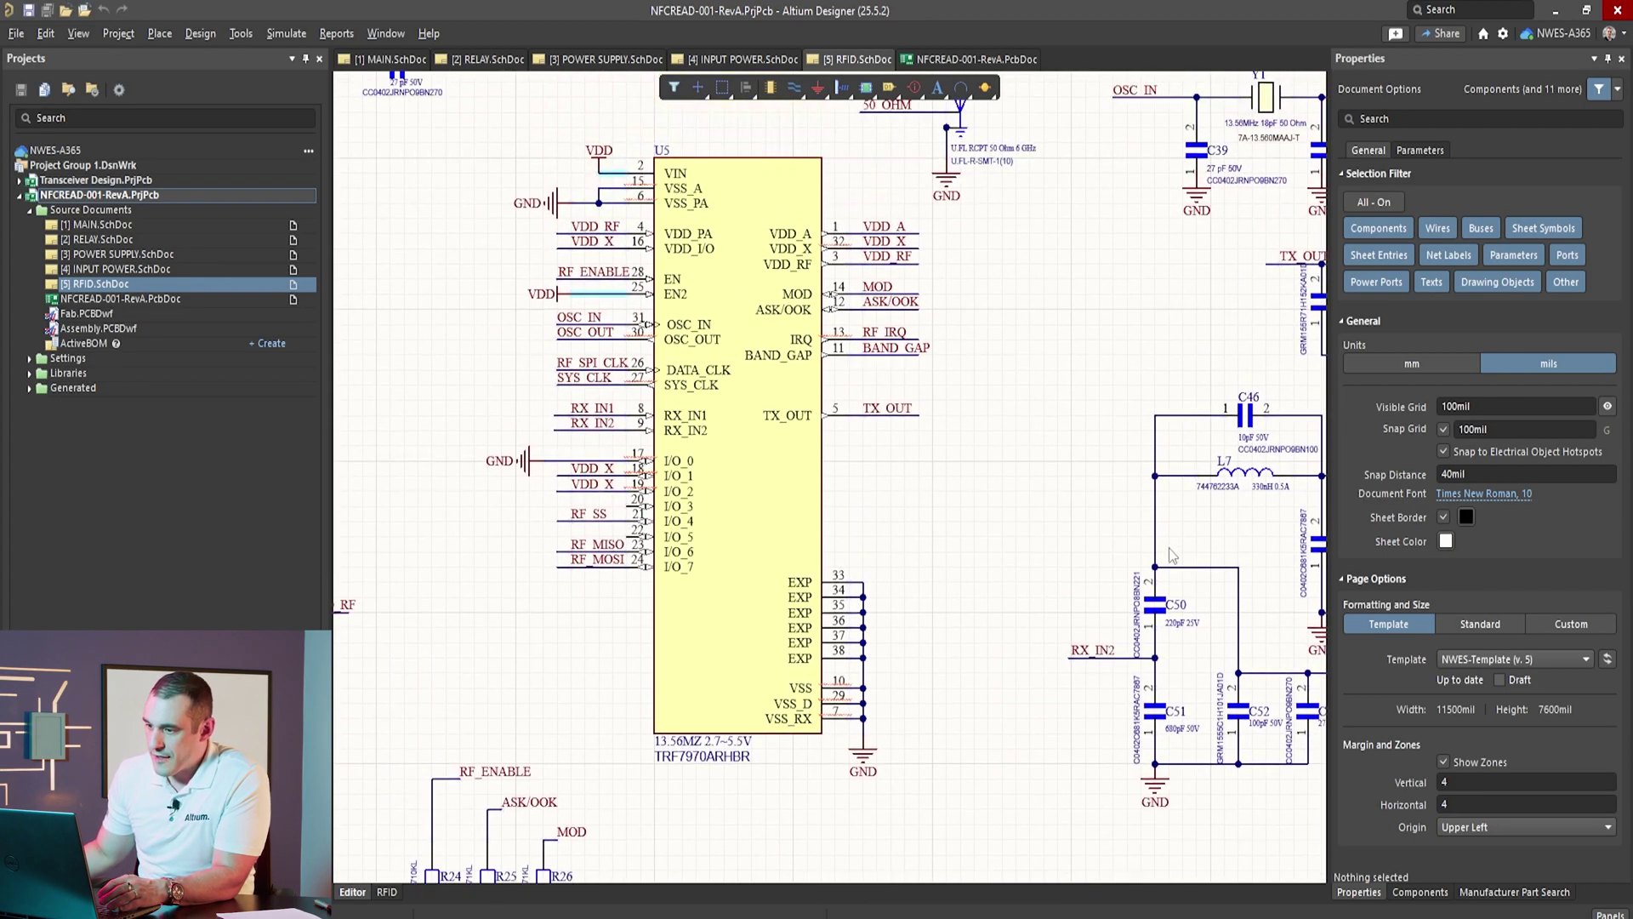
{"action": "right_click_drag", "start_coordinate": [1154, 557], "coordinate": [842, 571]}
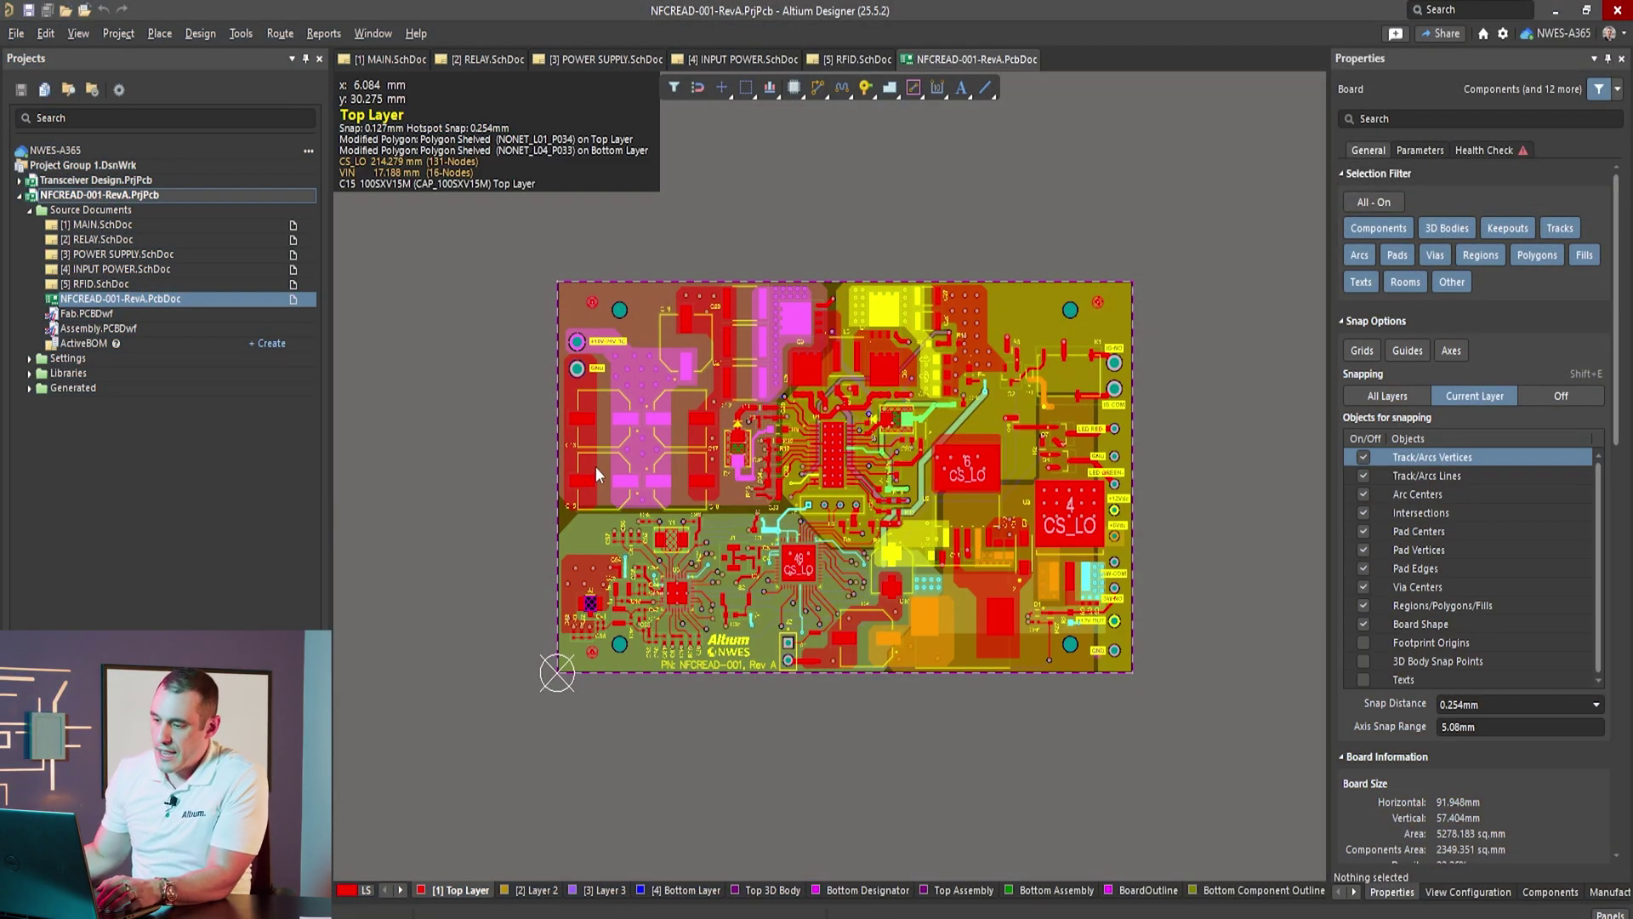
Step: View the board in 3D, flip it to see the underside and back, then return to 2D
{"action": "key", "text": "3"}
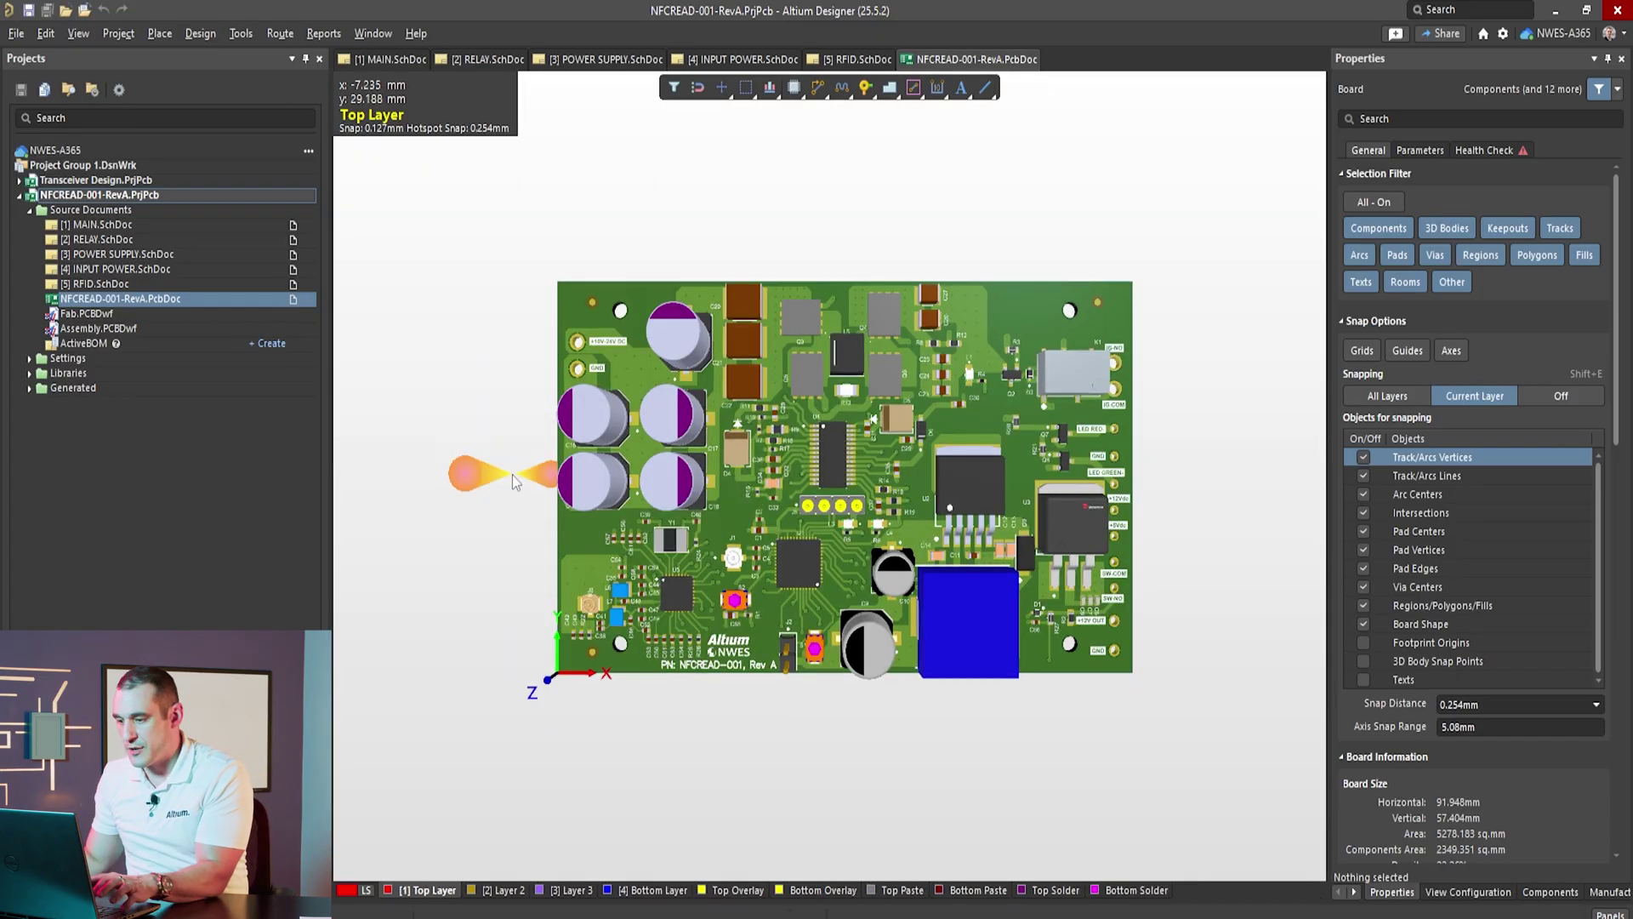
{"action": "key", "text": "v"}
{"action": "key", "text": "b"}
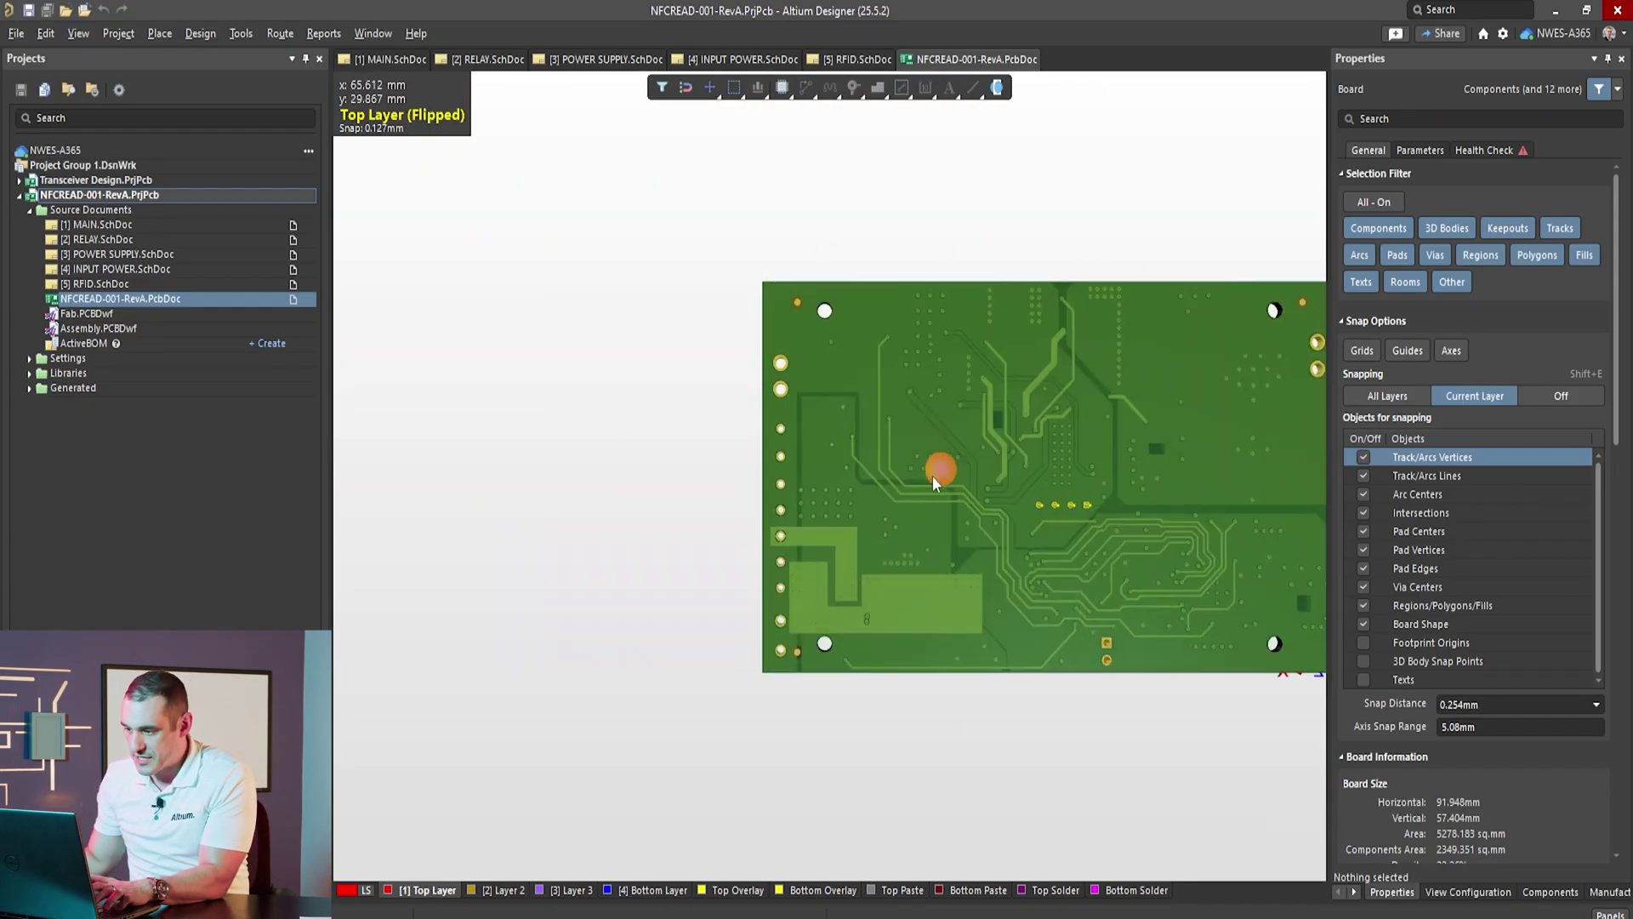
{"action": "right_click_drag", "start_coordinate": [1078, 486], "coordinate": [875, 530]}
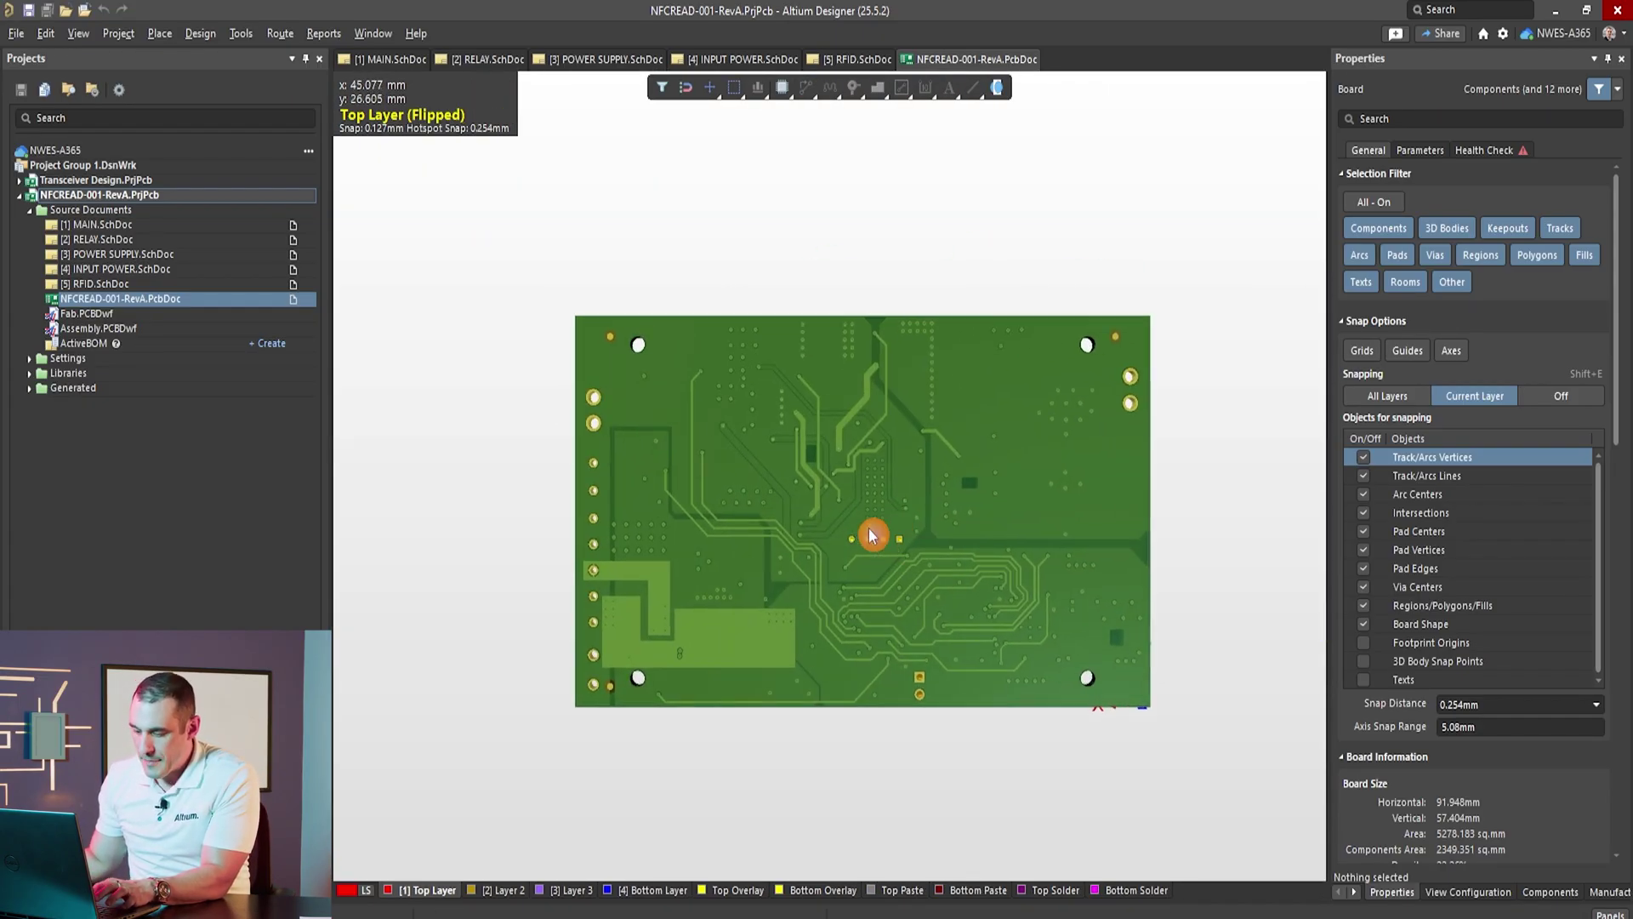
{"action": "key", "text": "v"}
{"action": "key", "text": "b"}
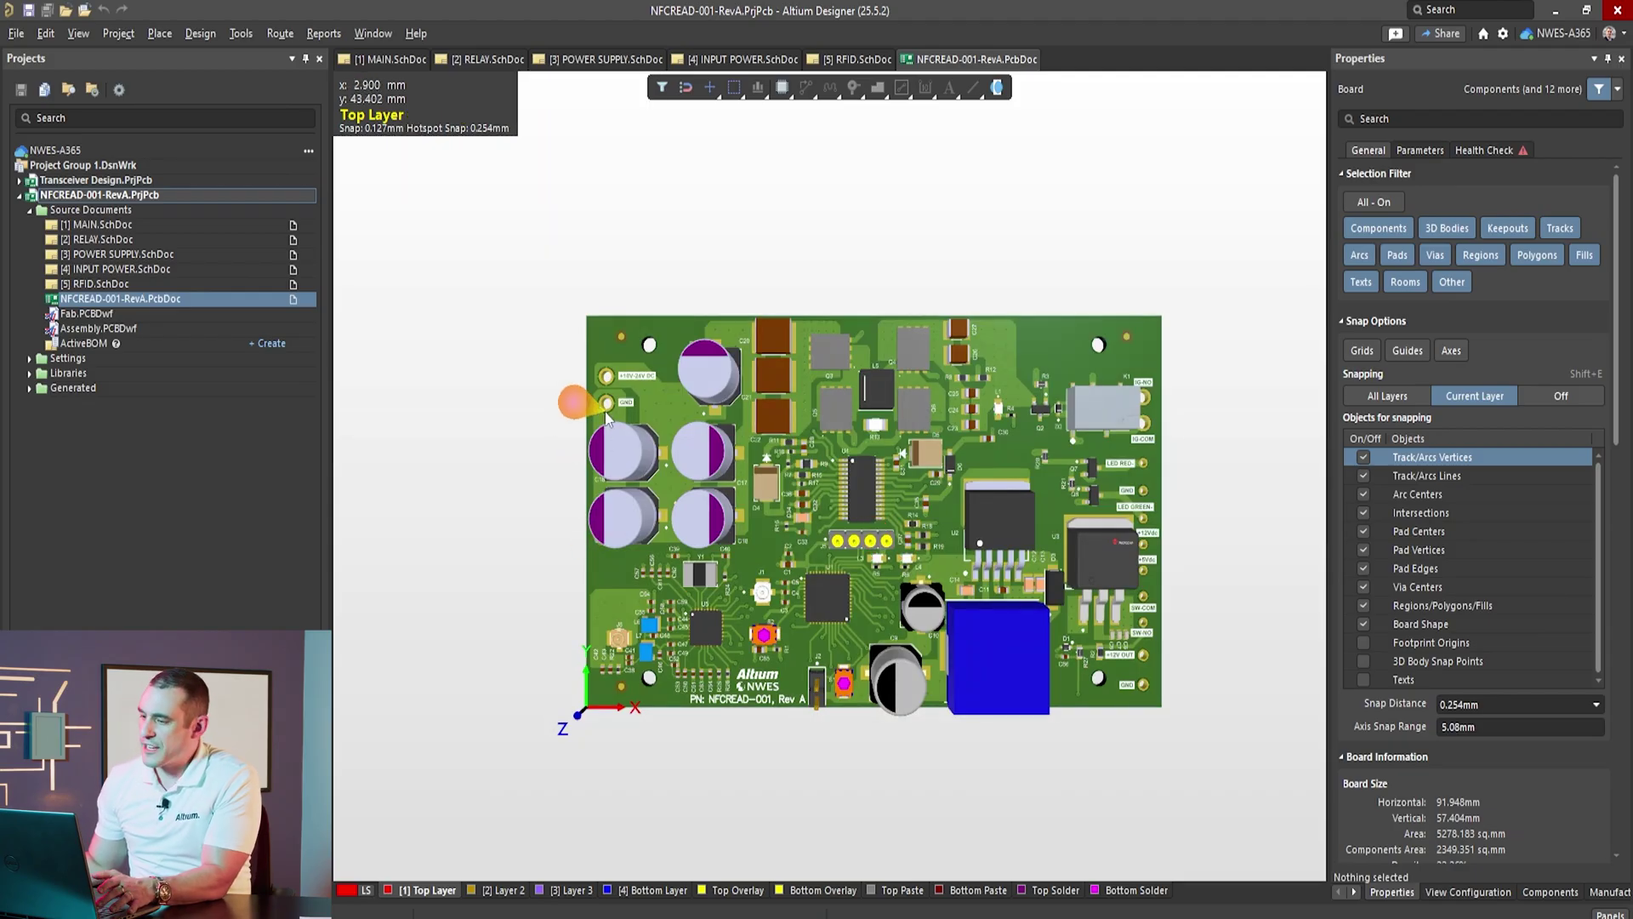
{"action": "key", "text": "2"}
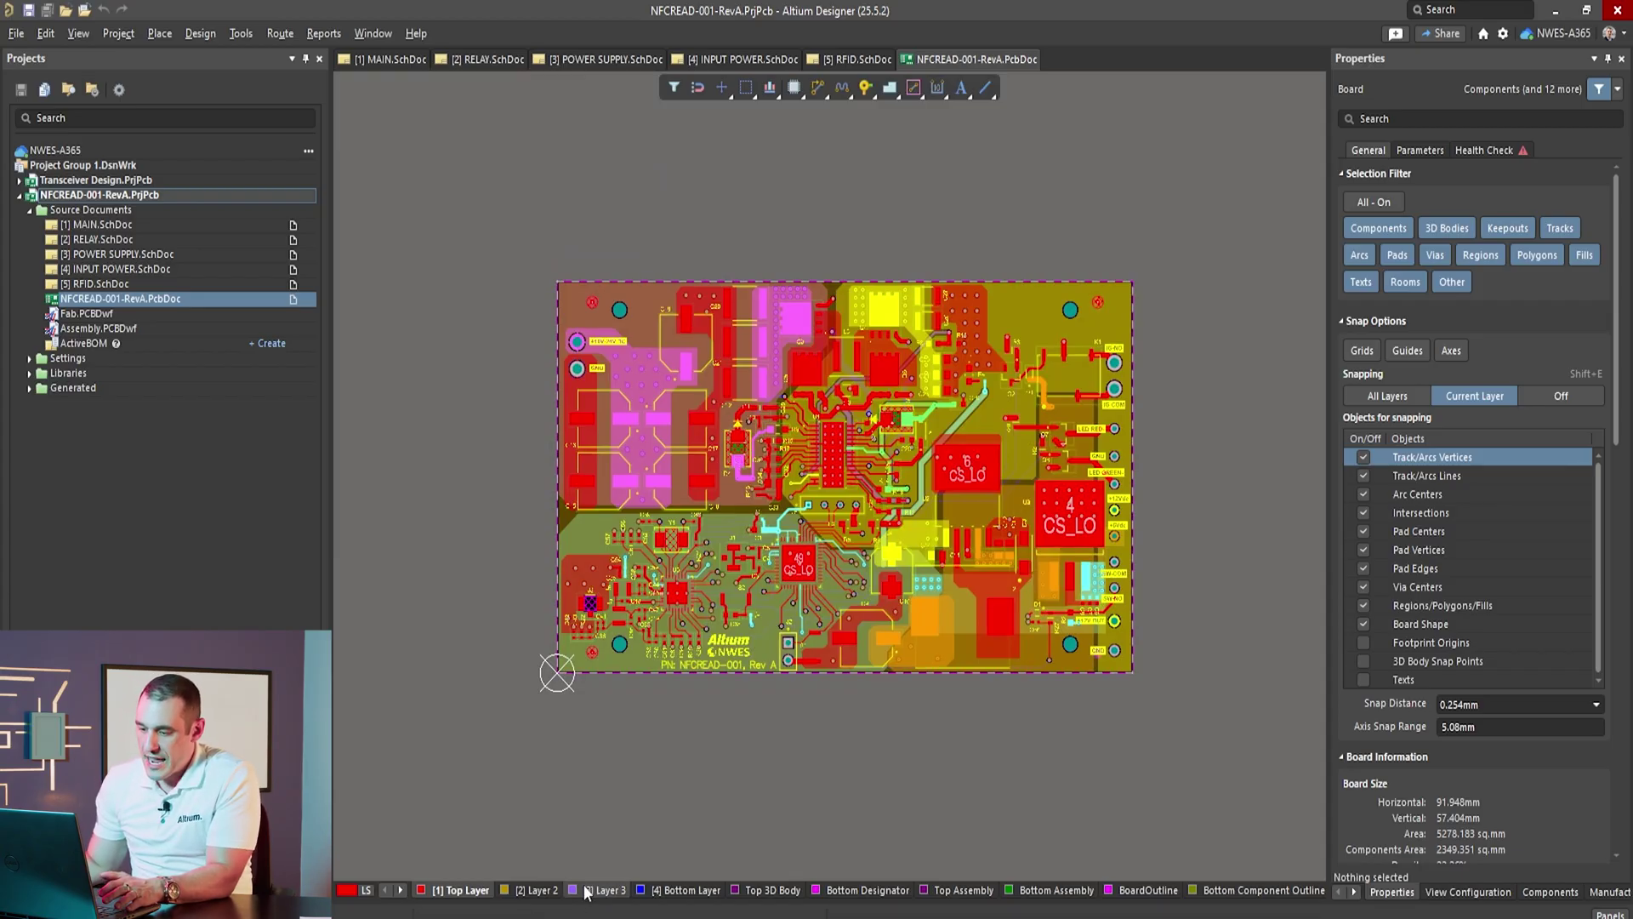
Step: Cycle single-layer views through Layer 2, Top Layer and Layer 3, ending on Bottom Layer
{"action": "left_click", "coordinate": [536, 890]}
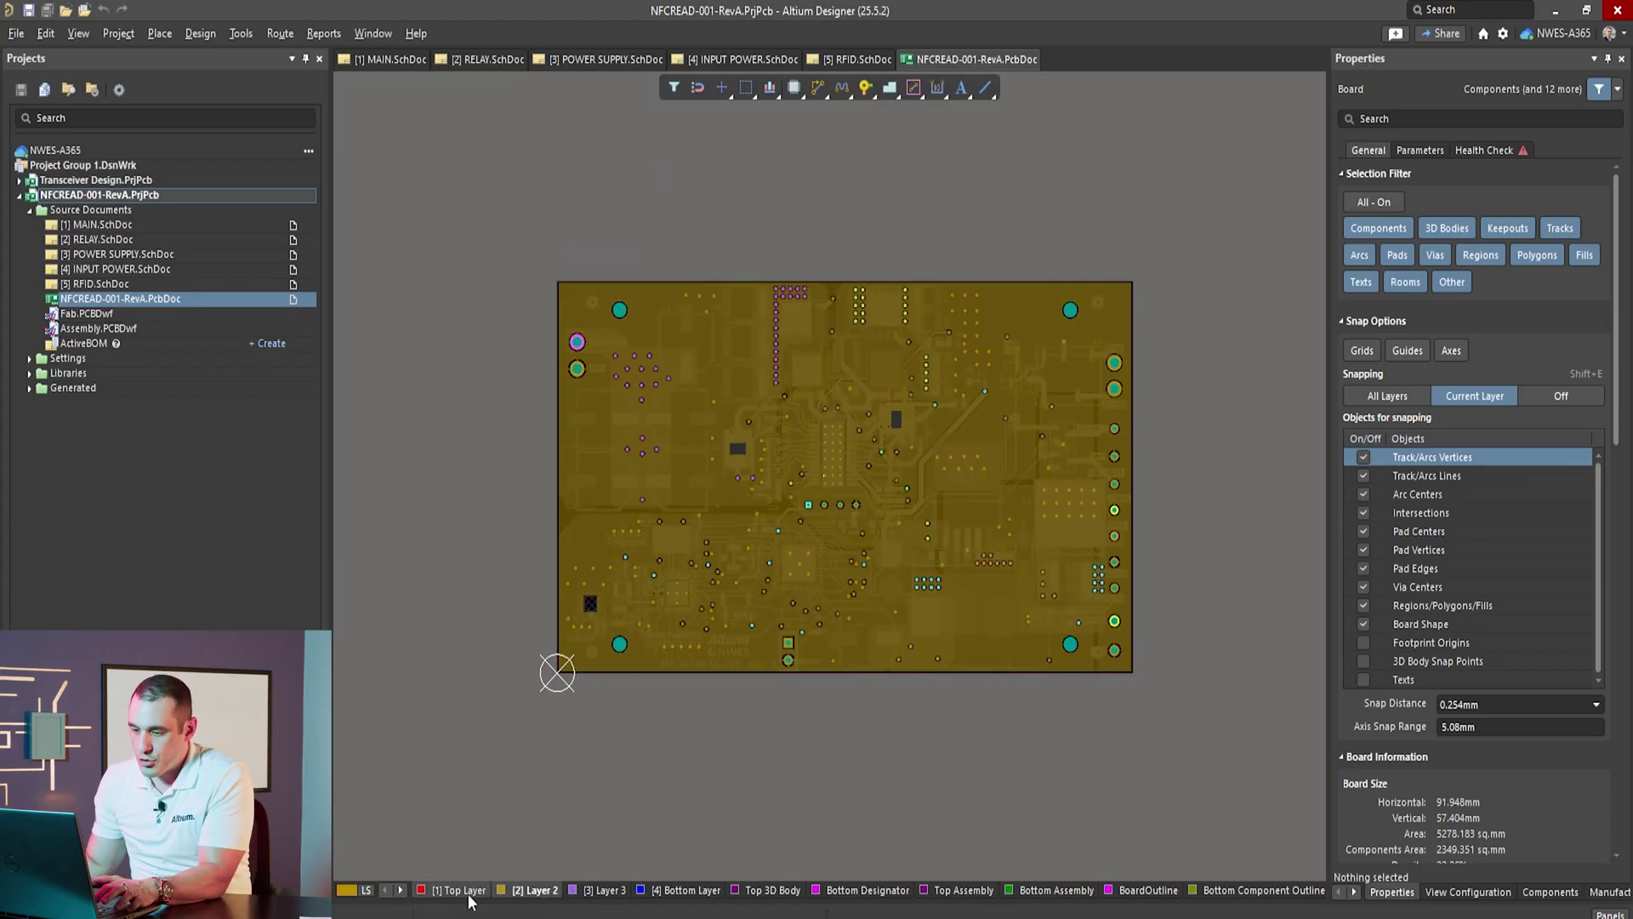
{"action": "left_click", "coordinate": [467, 893]}
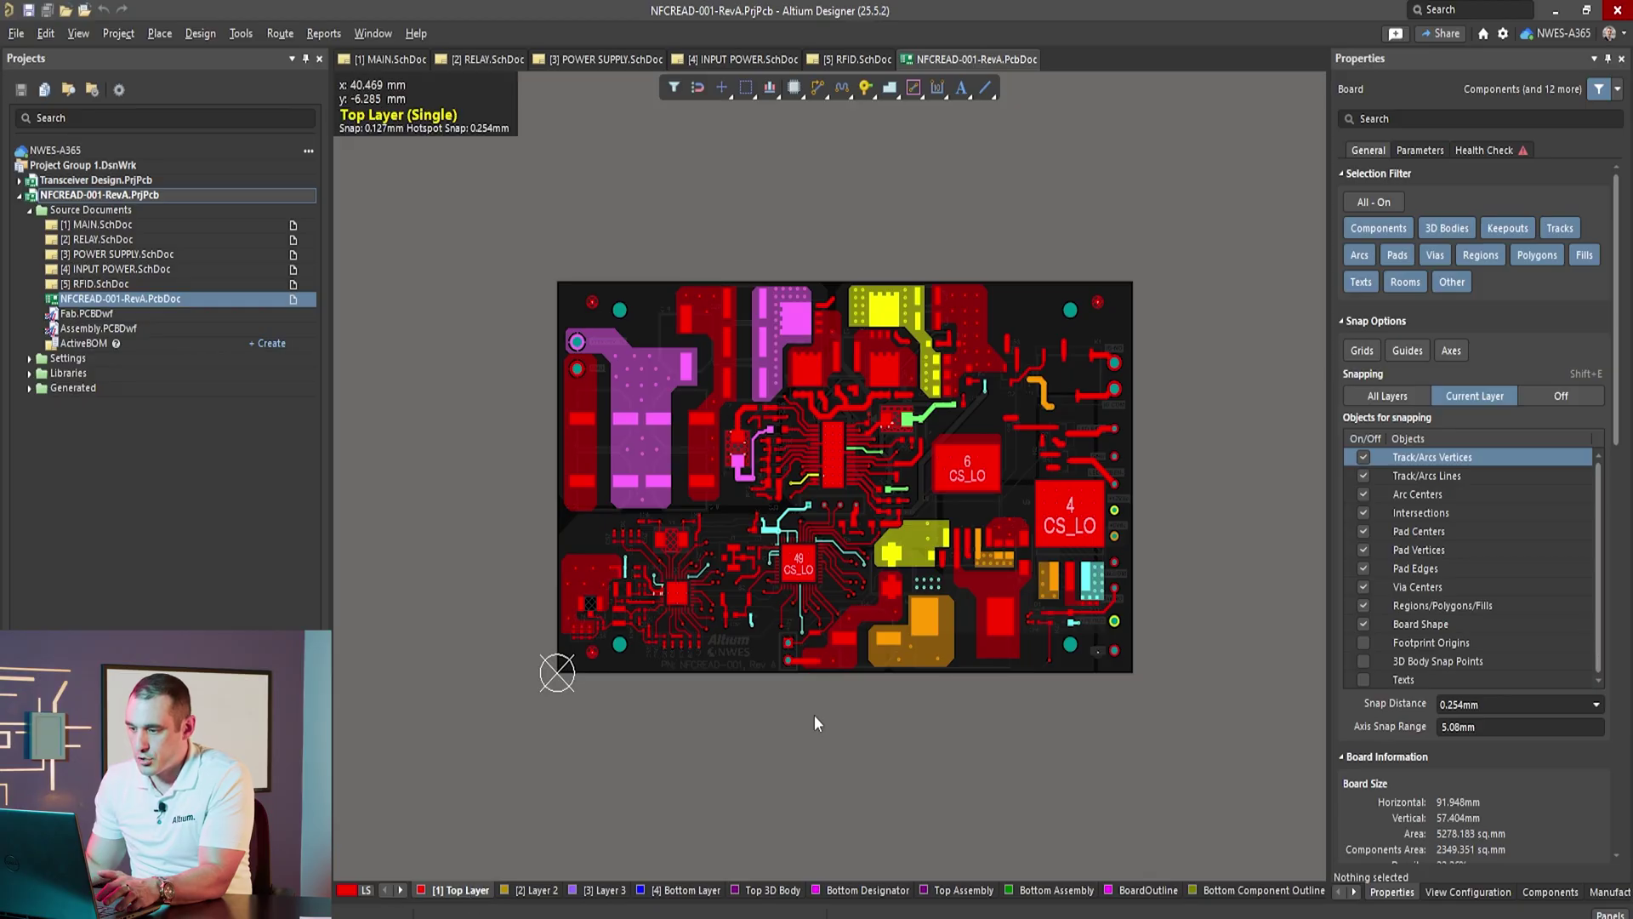
{"action": "left_click", "coordinate": [610, 890]}
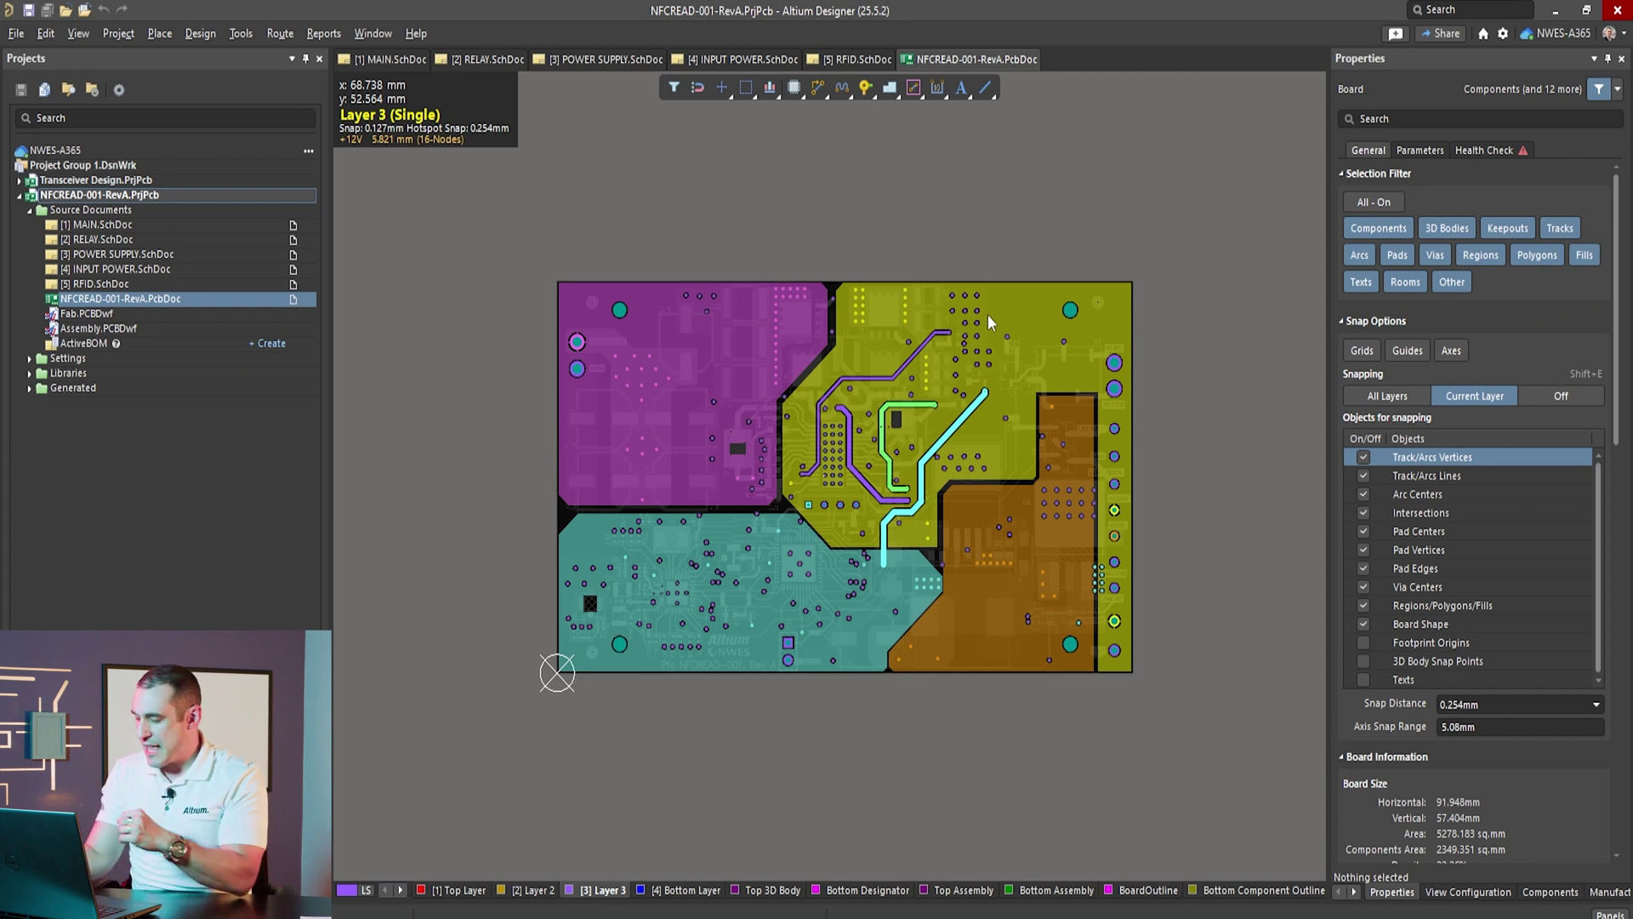
{"action": "key", "text": "minus"}
{"action": "key", "text": "minus"}
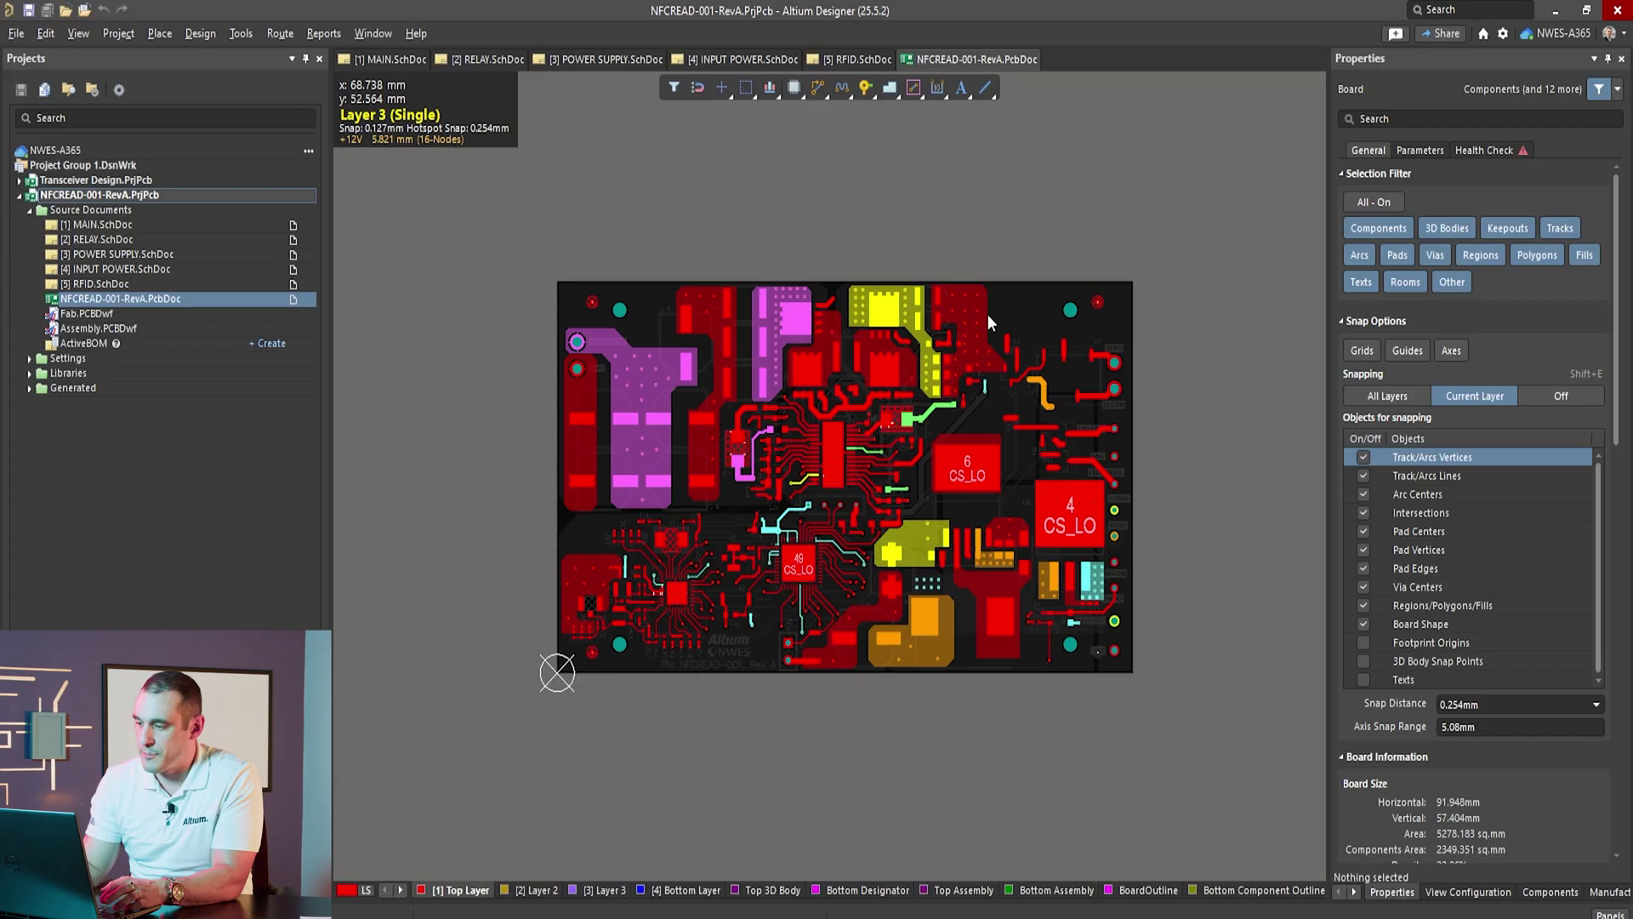
{"action": "key", "text": "plus"}
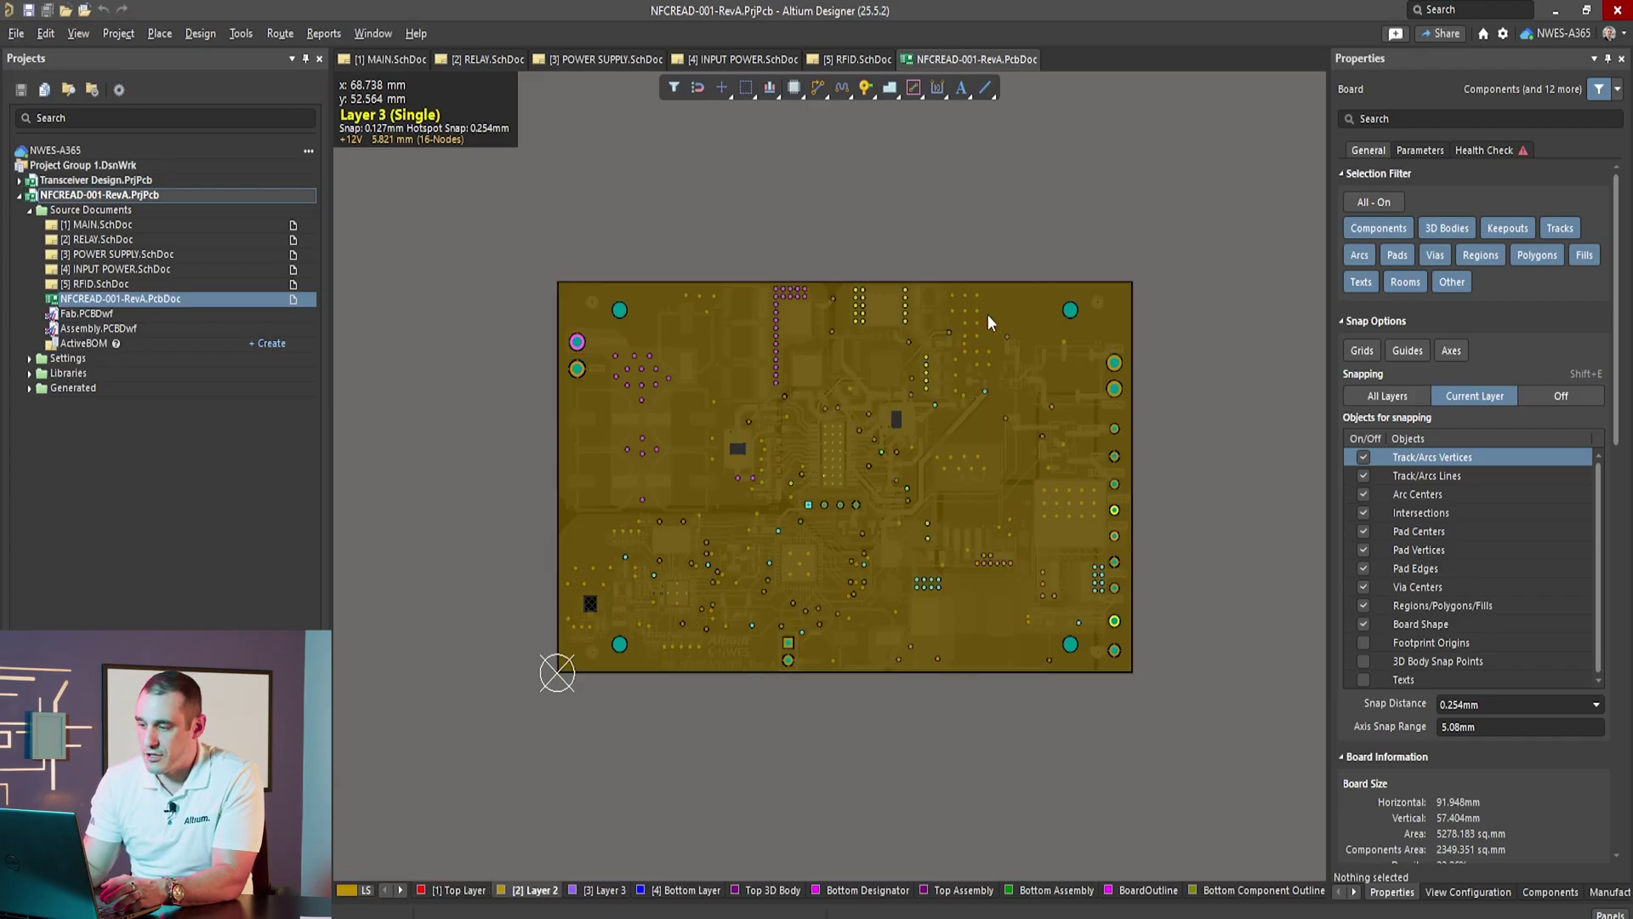
{"action": "key", "text": "plus"}
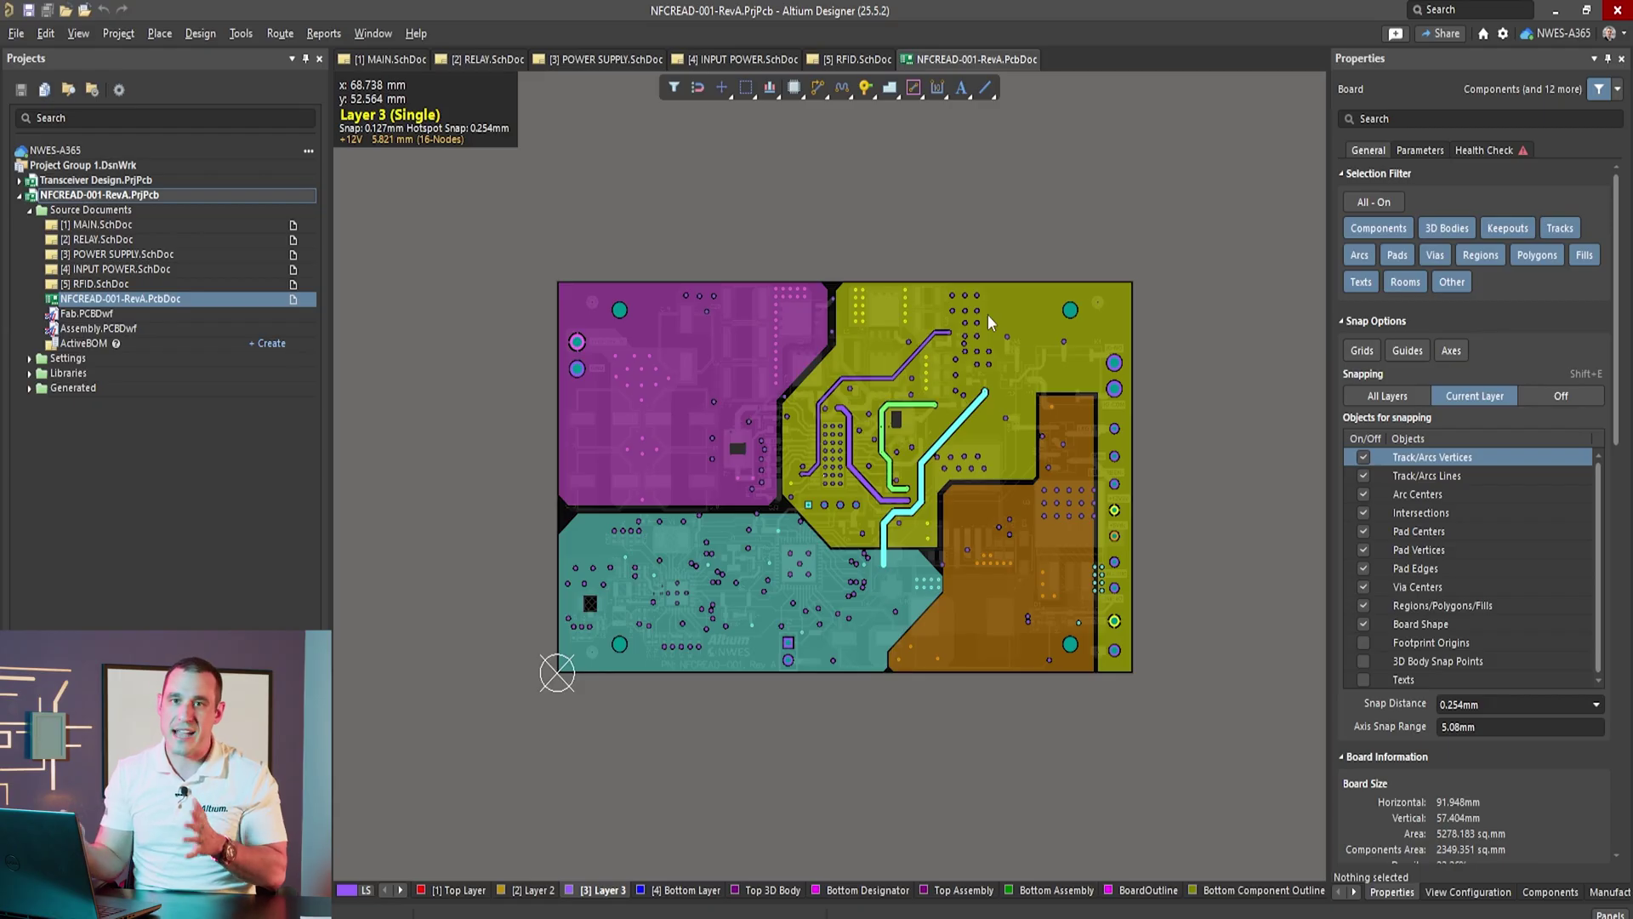
{"action": "key", "text": "KP_Add"}
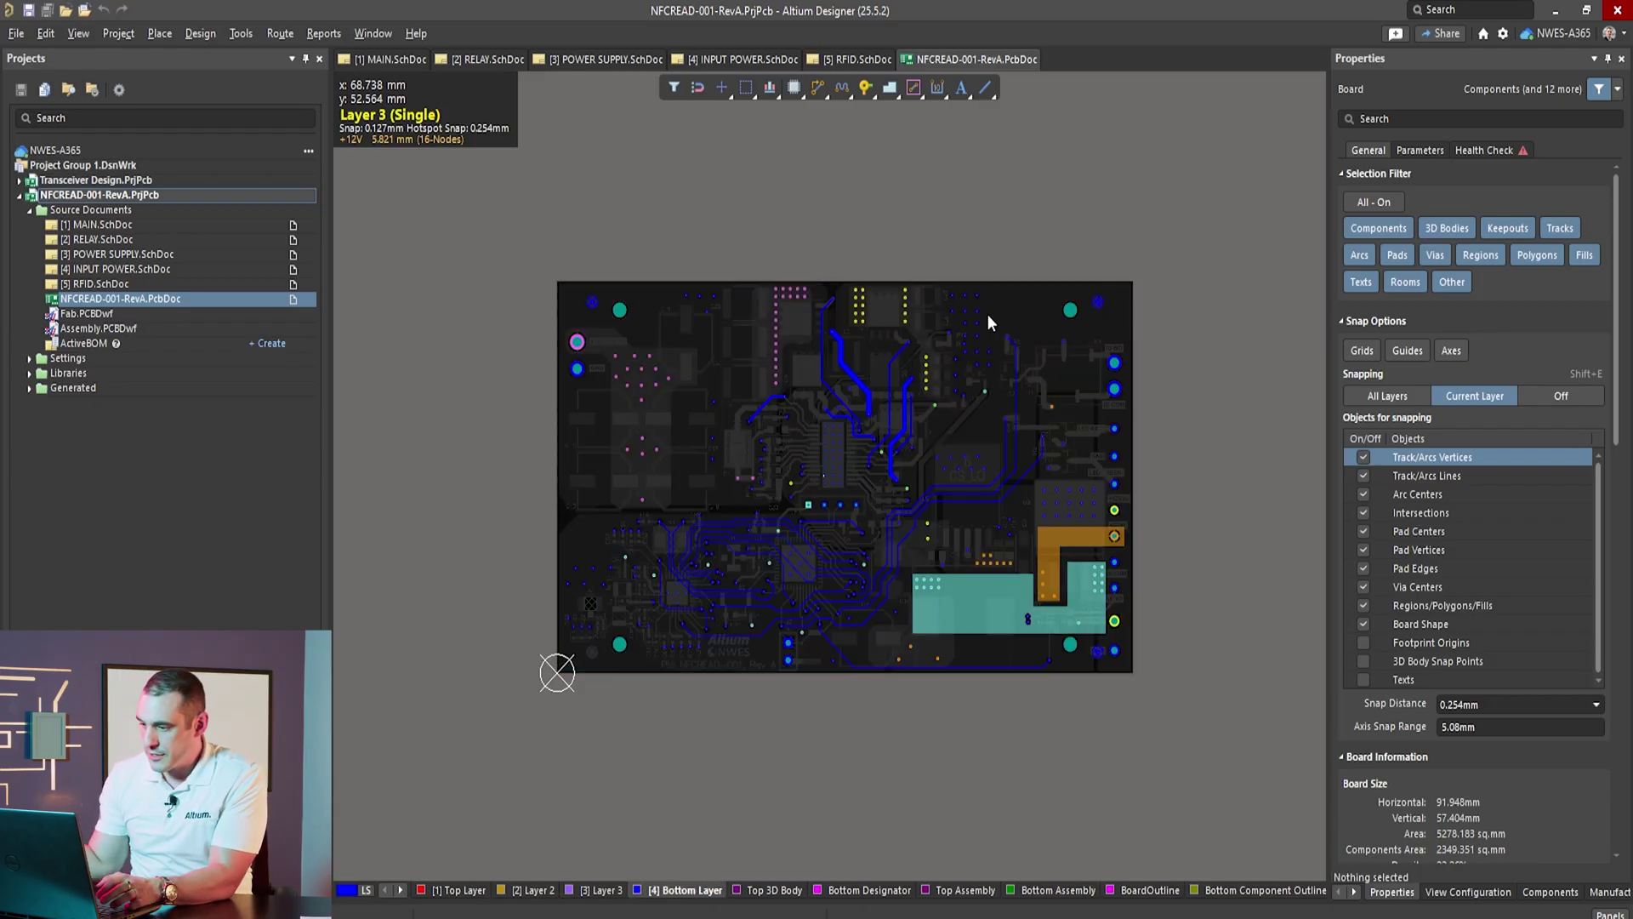
Step: Exit single-layer mode and hide Top Layer, Layer 2 and component layers in View Configuration
{"action": "scroll", "coordinate": [838, 634], "scroll_direction": "up", "scroll_amount": 1, "text": "ctrl"}
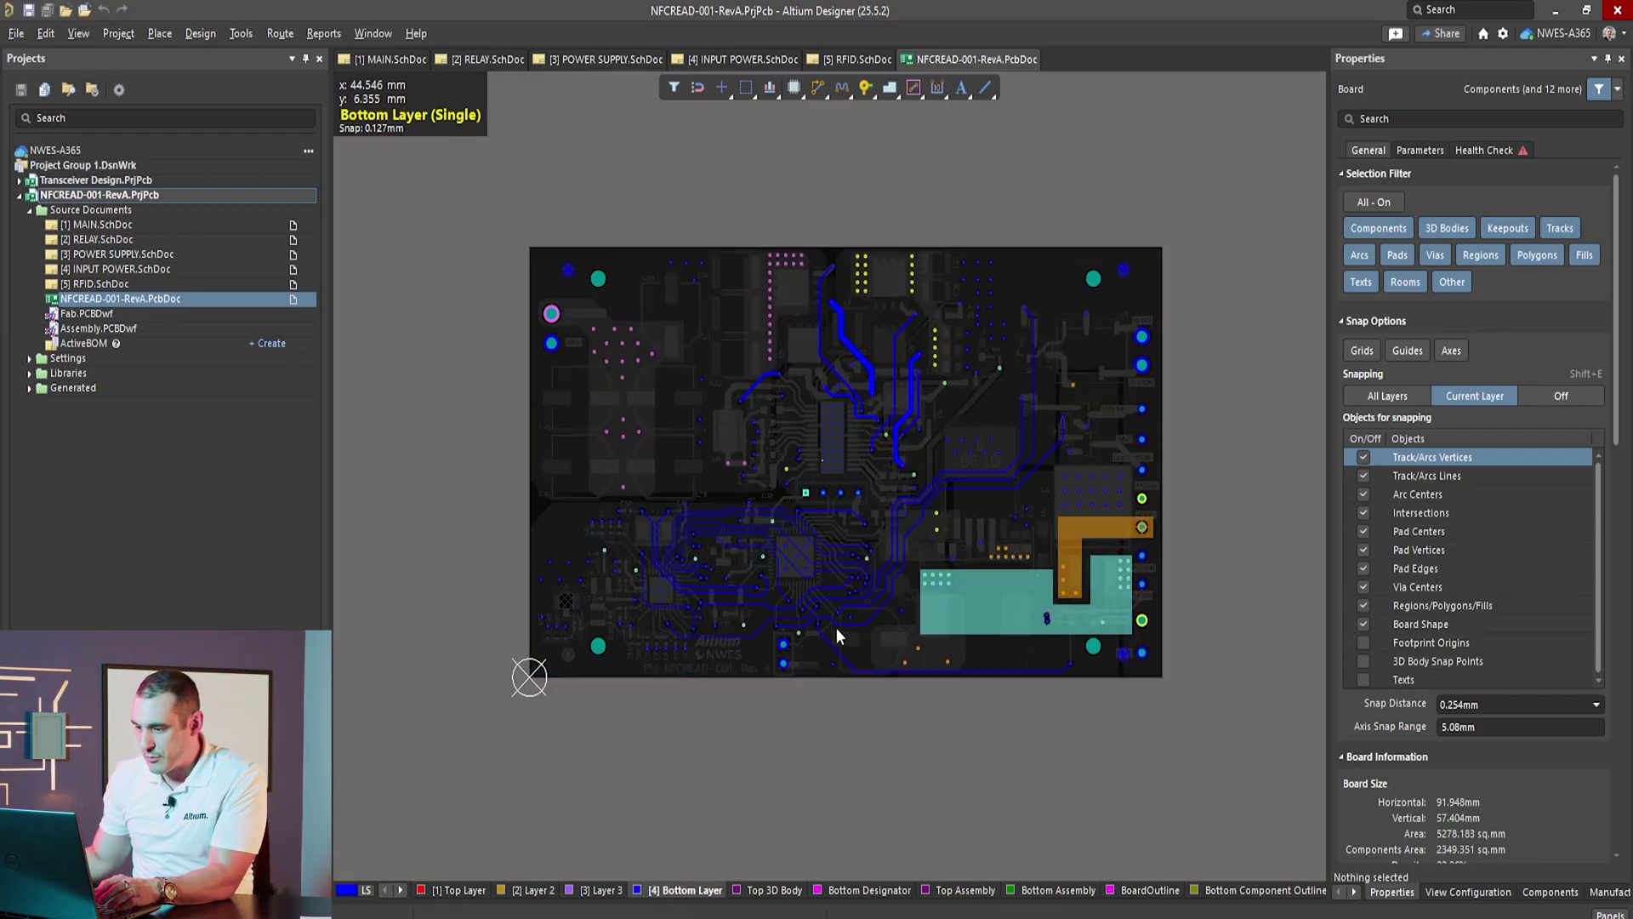
{"action": "scroll", "coordinate": [838, 635], "scroll_direction": "up", "scroll_amount": 4, "text": "ctrl"}
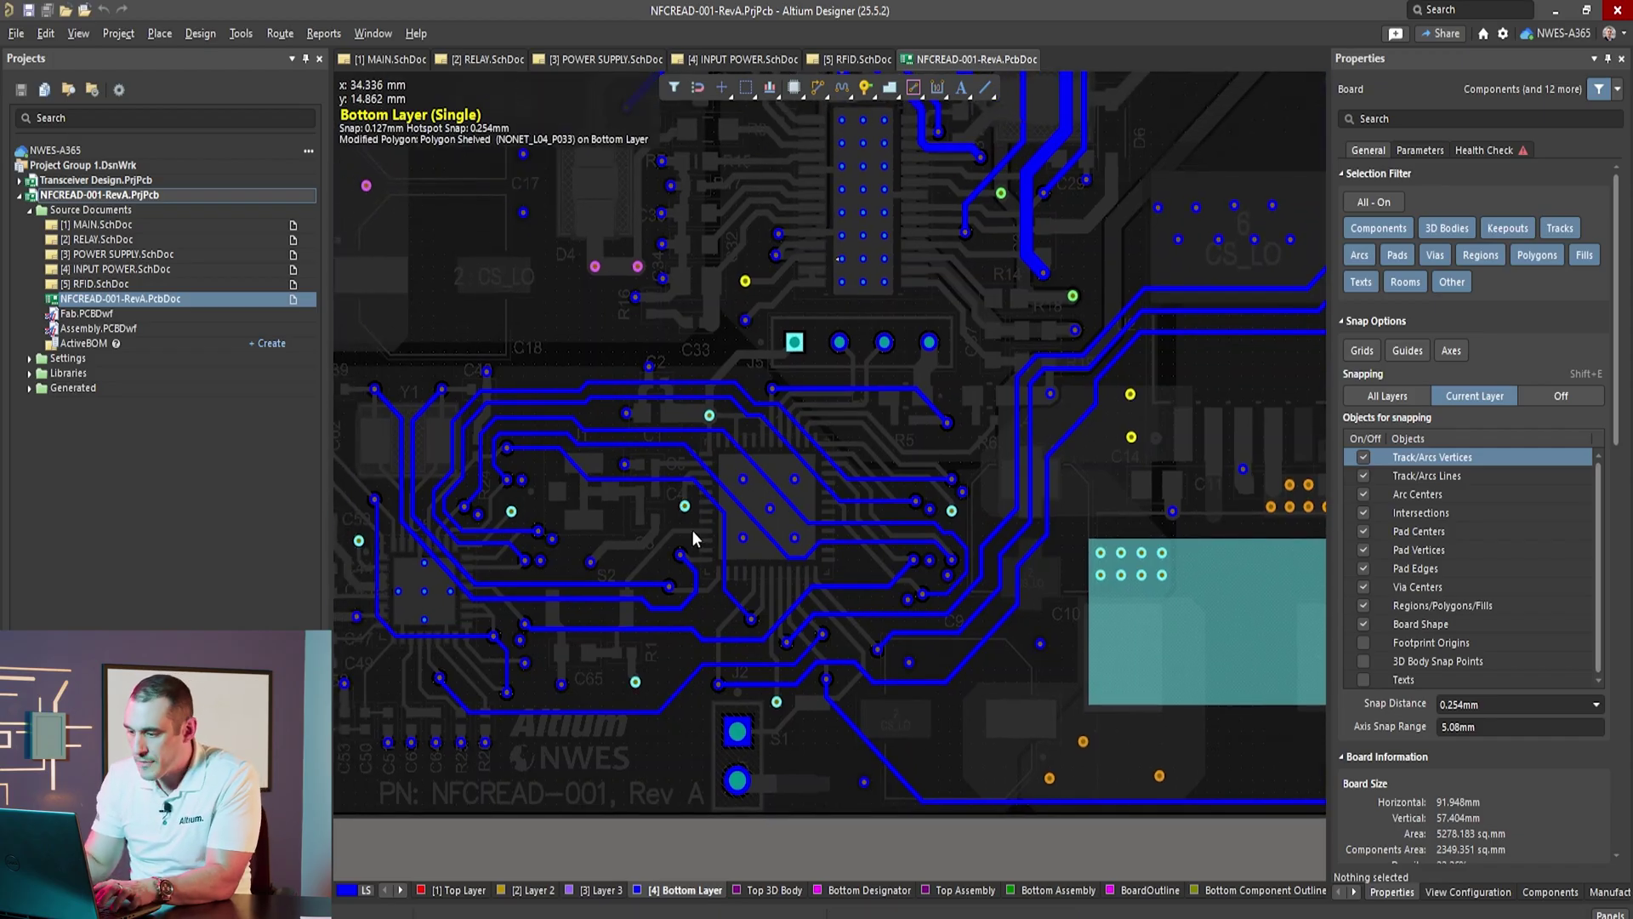
{"action": "key", "text": "shift+s"}
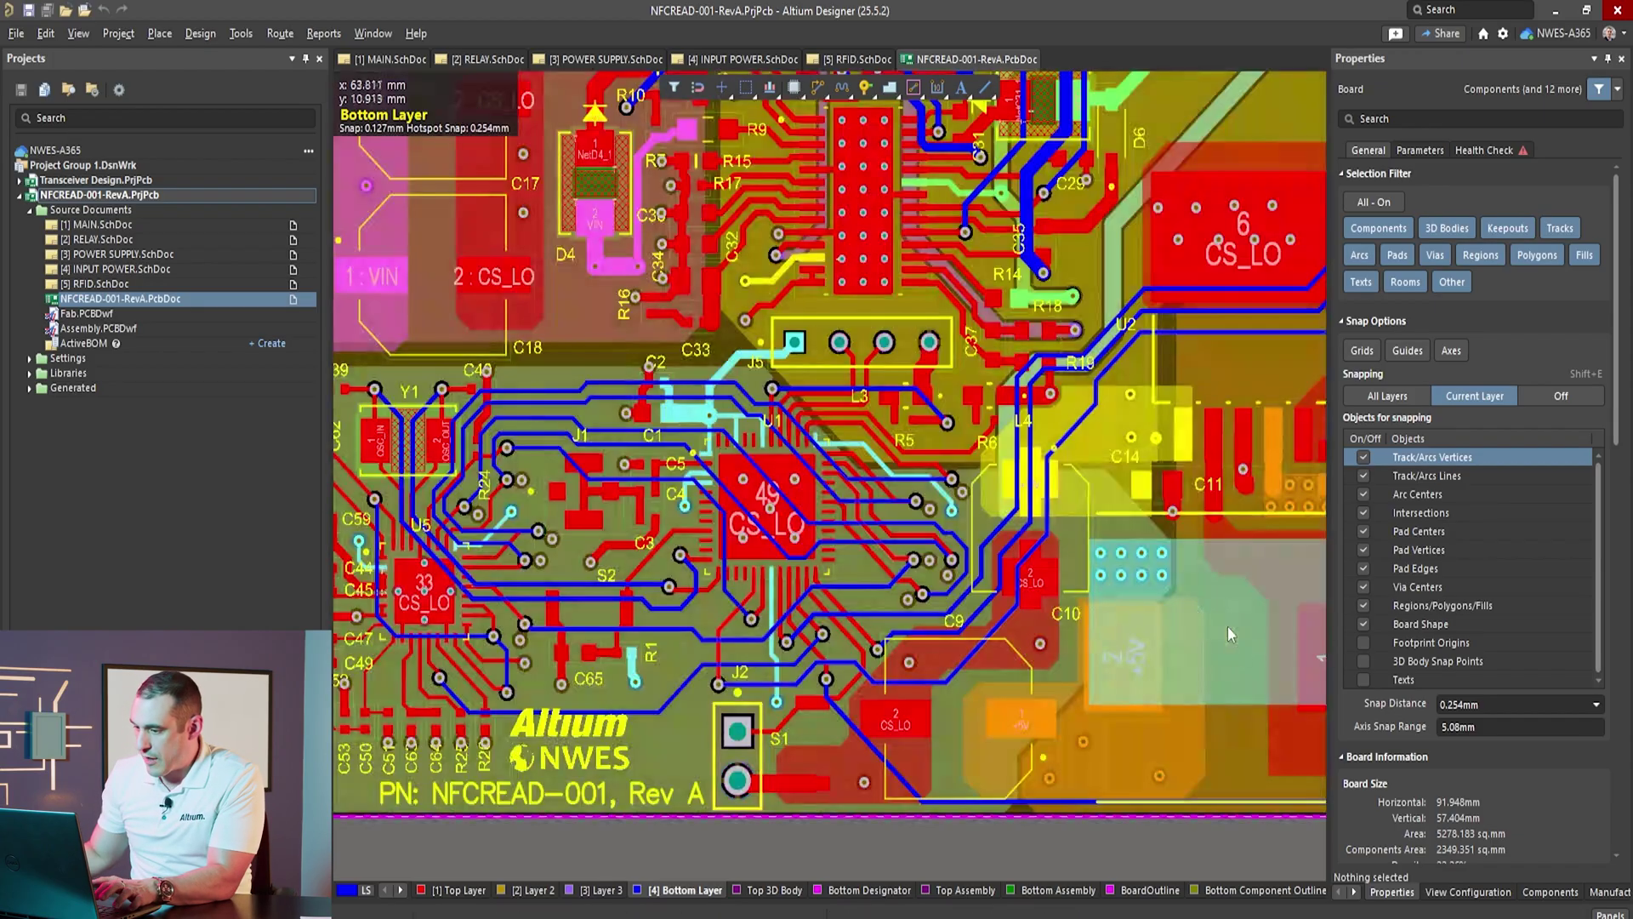
{"action": "left_click", "coordinate": [1509, 893]}
{"action": "left_click", "coordinate": [1371, 213]}
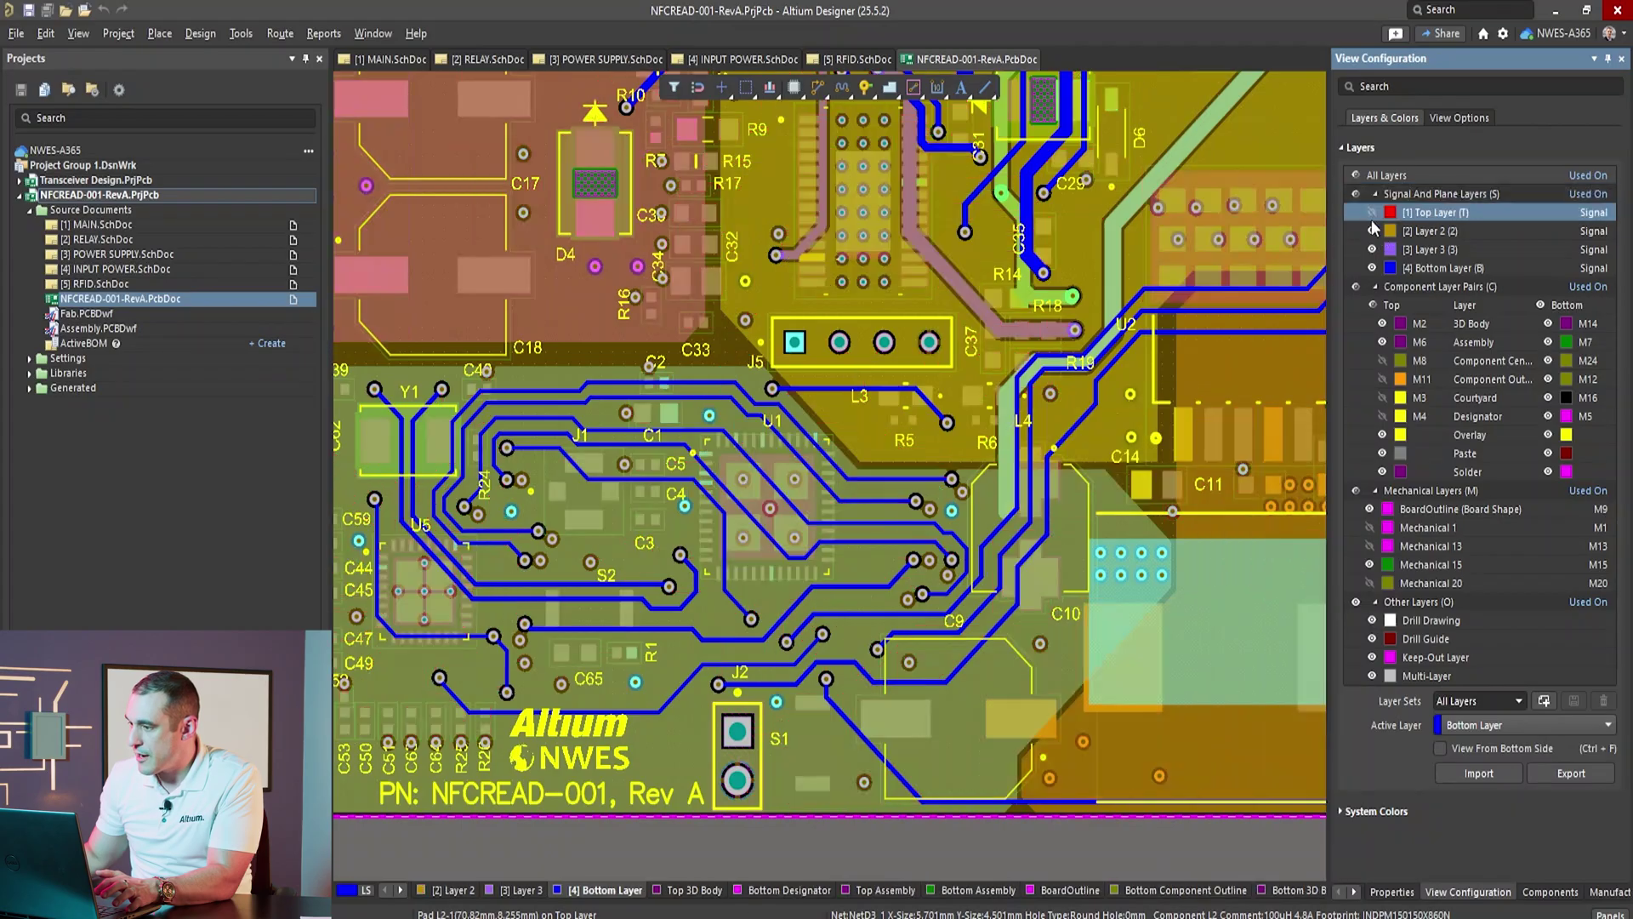
{"action": "left_click", "coordinate": [1371, 231]}
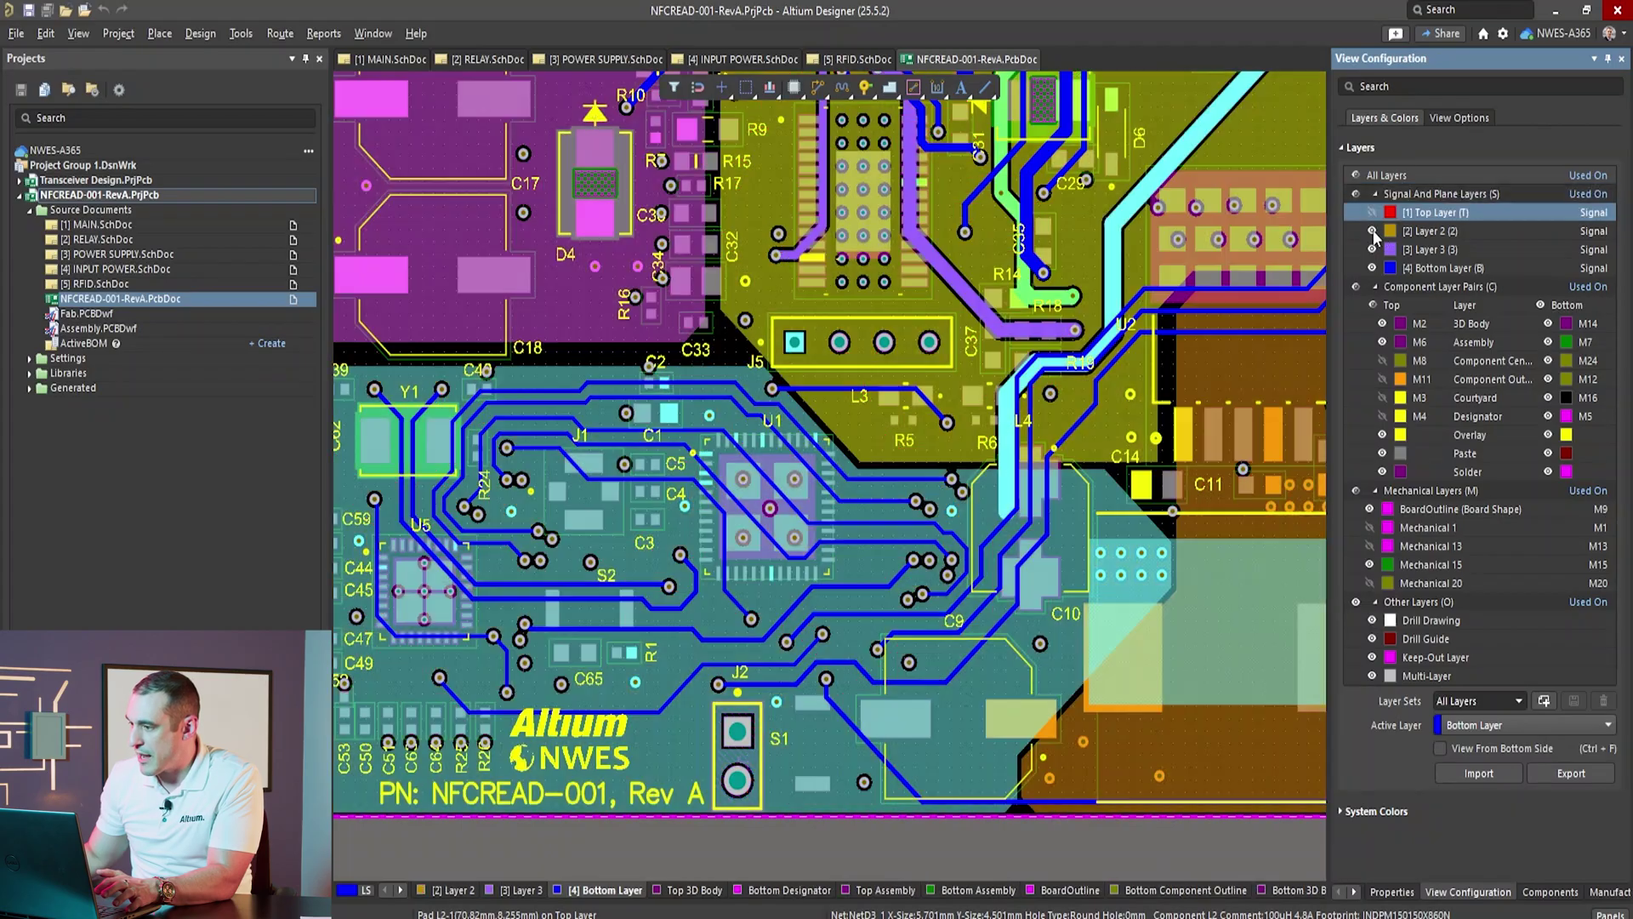
{"action": "left_click", "coordinate": [1357, 288]}
{"action": "left_click", "coordinate": [1357, 288]}
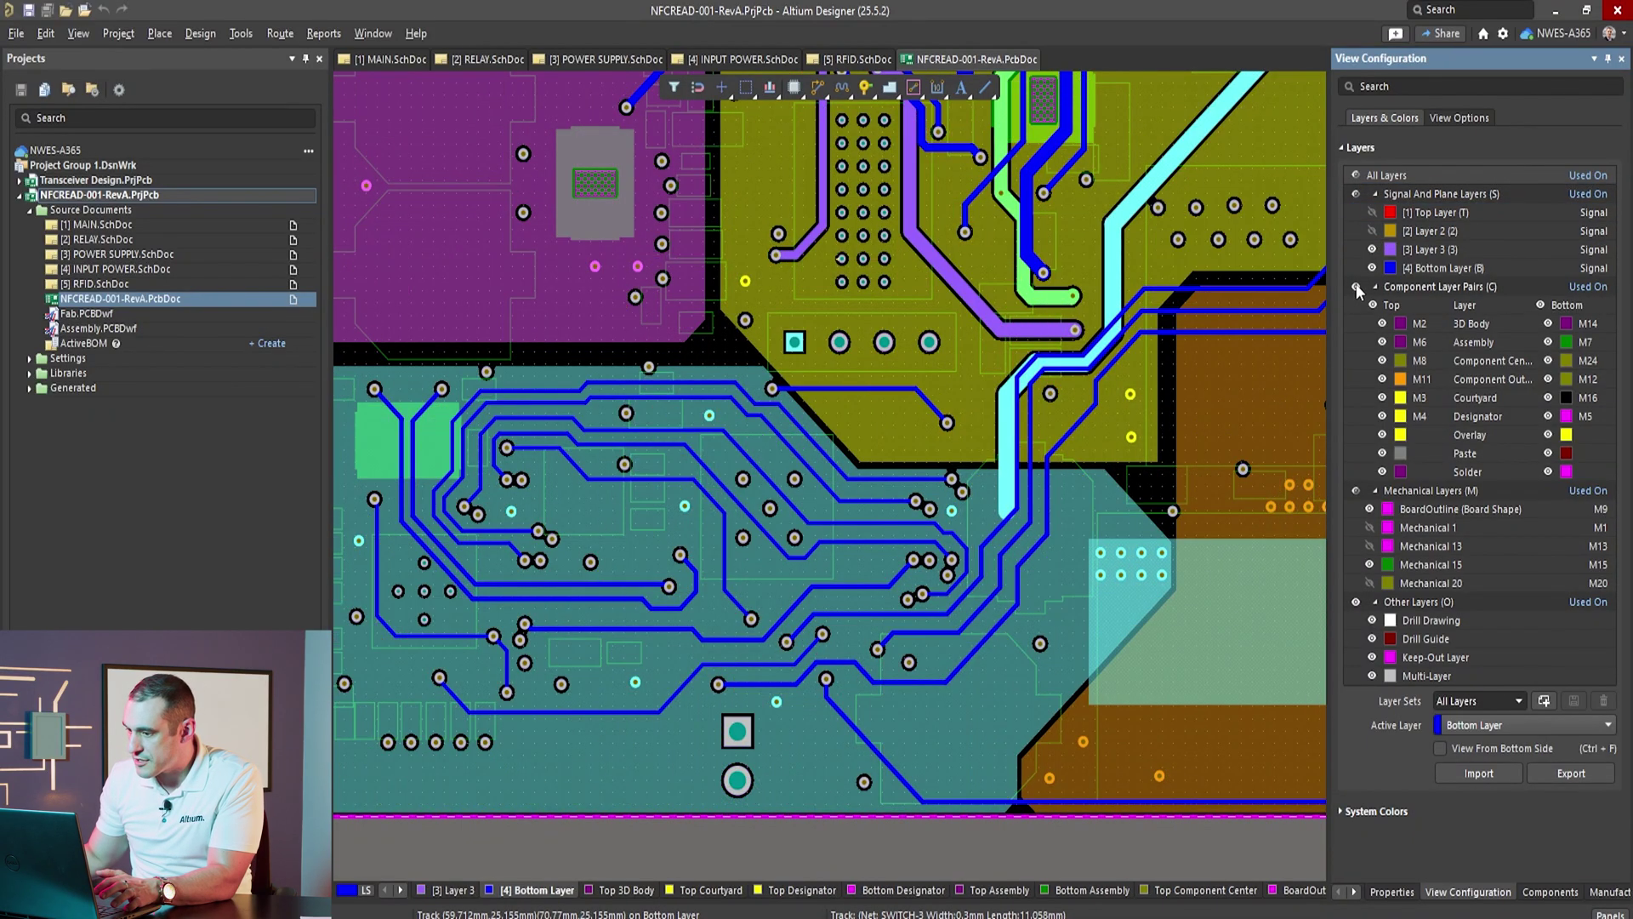
Step: Zoom and pan the Bottom Layer from the green pad block to the VDD and CS_HI area
{"action": "scroll", "coordinate": [841, 590], "scroll_direction": "down", "scroll_amount": 3}
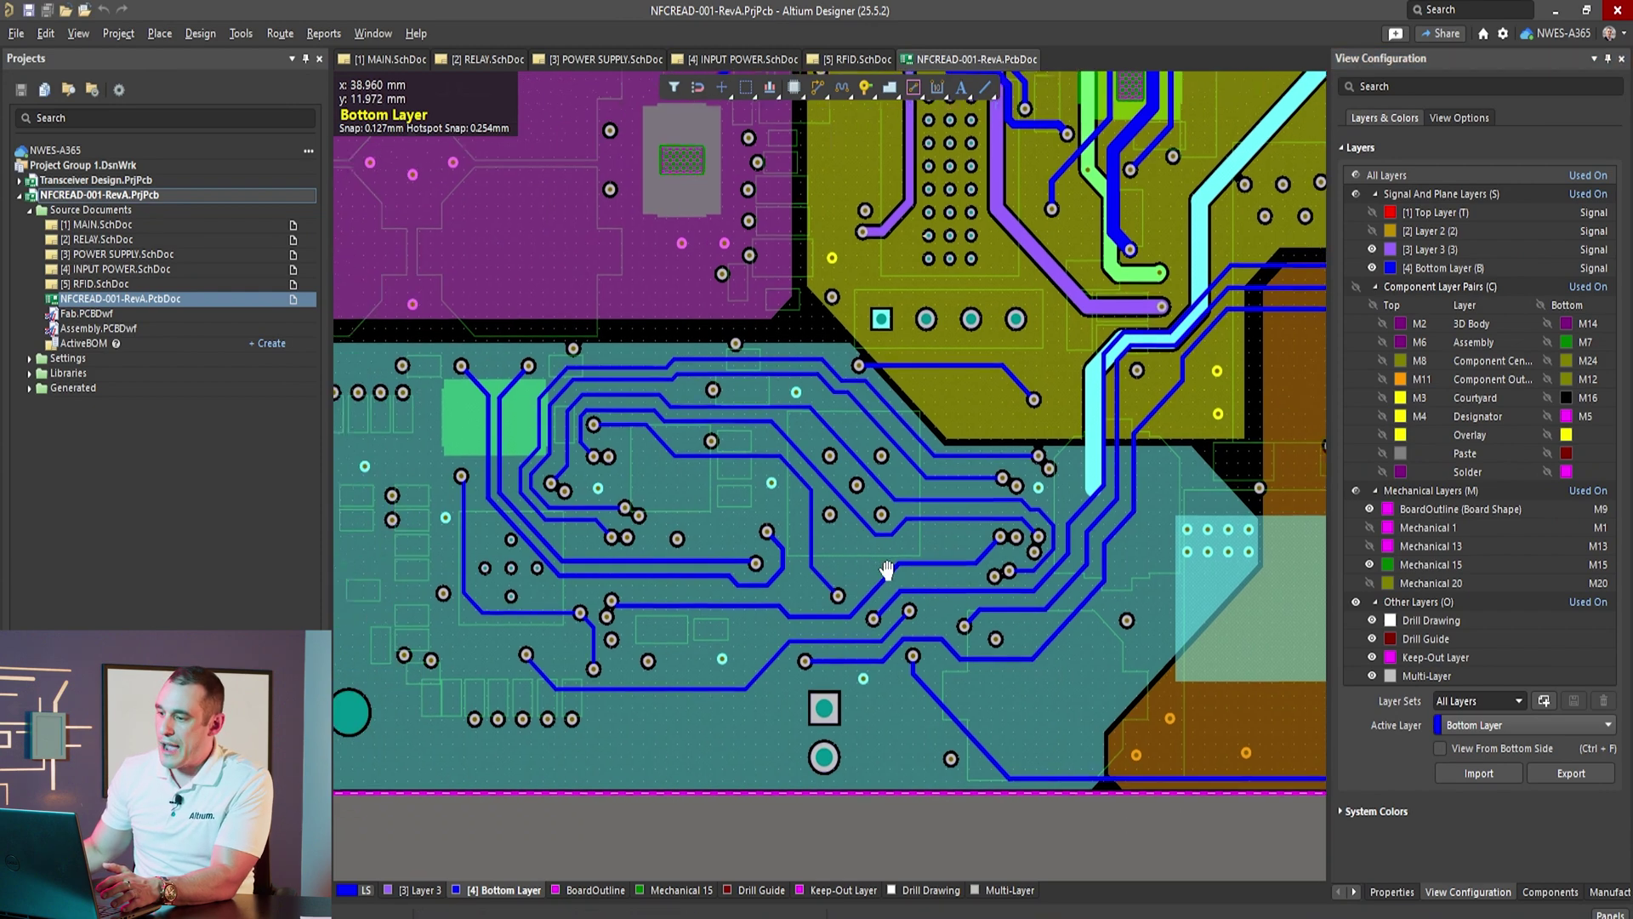
{"action": "scroll", "coordinate": [750, 488], "scroll_direction": "left", "scroll_amount": 3, "text": "shift"}
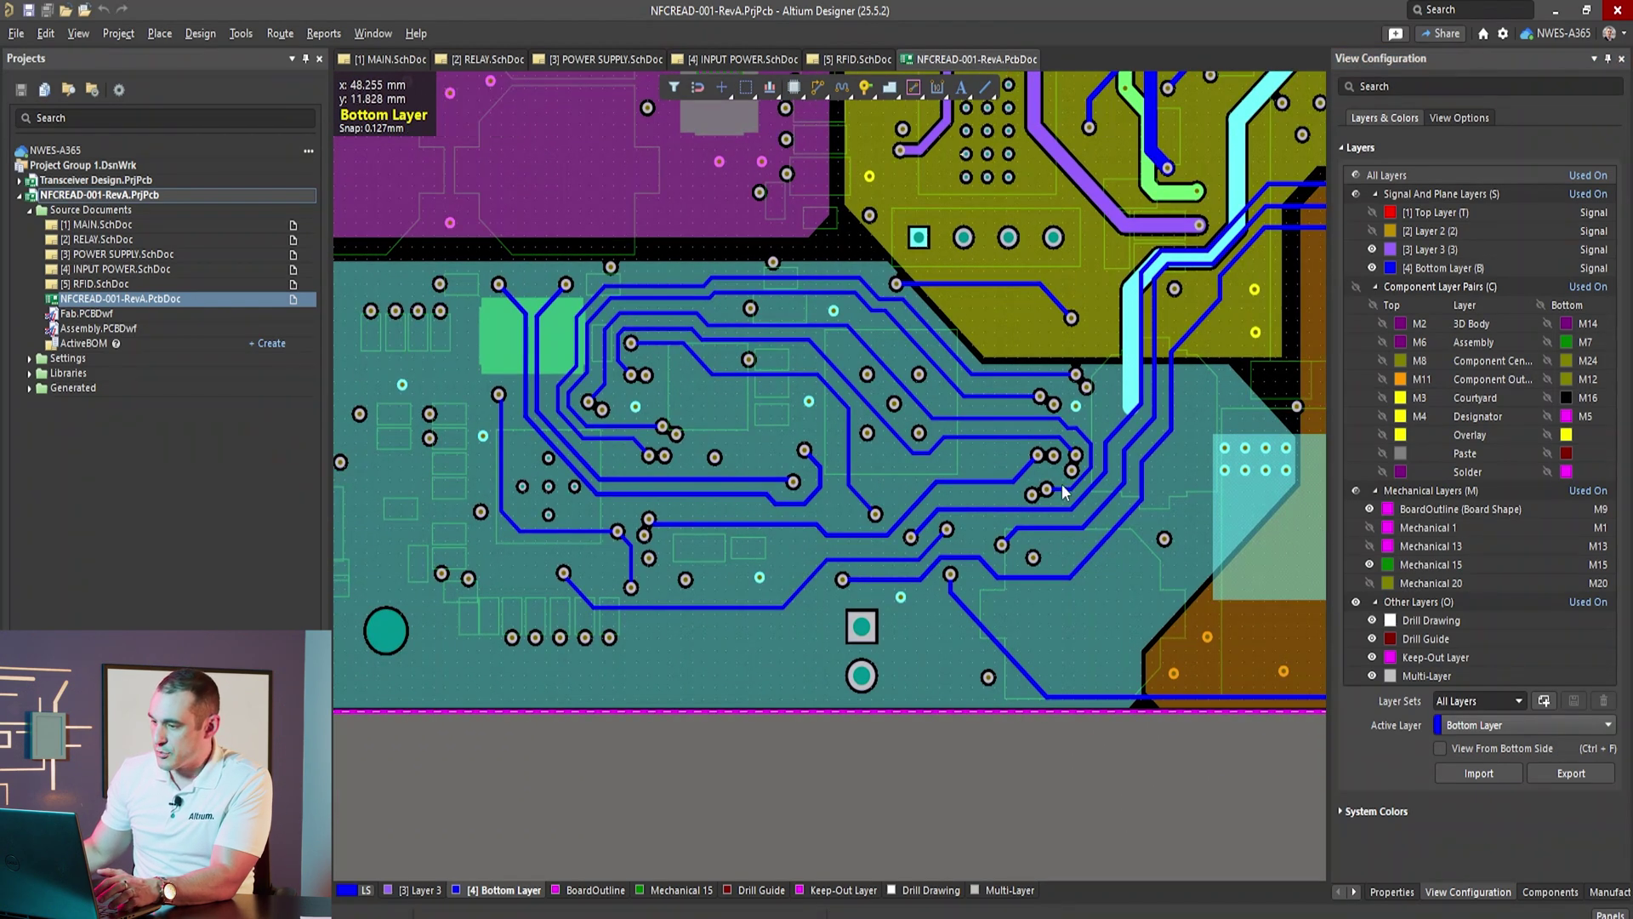
{"action": "scroll", "coordinate": [1061, 483], "scroll_direction": "up", "scroll_amount": 8, "text": "ctrl"}
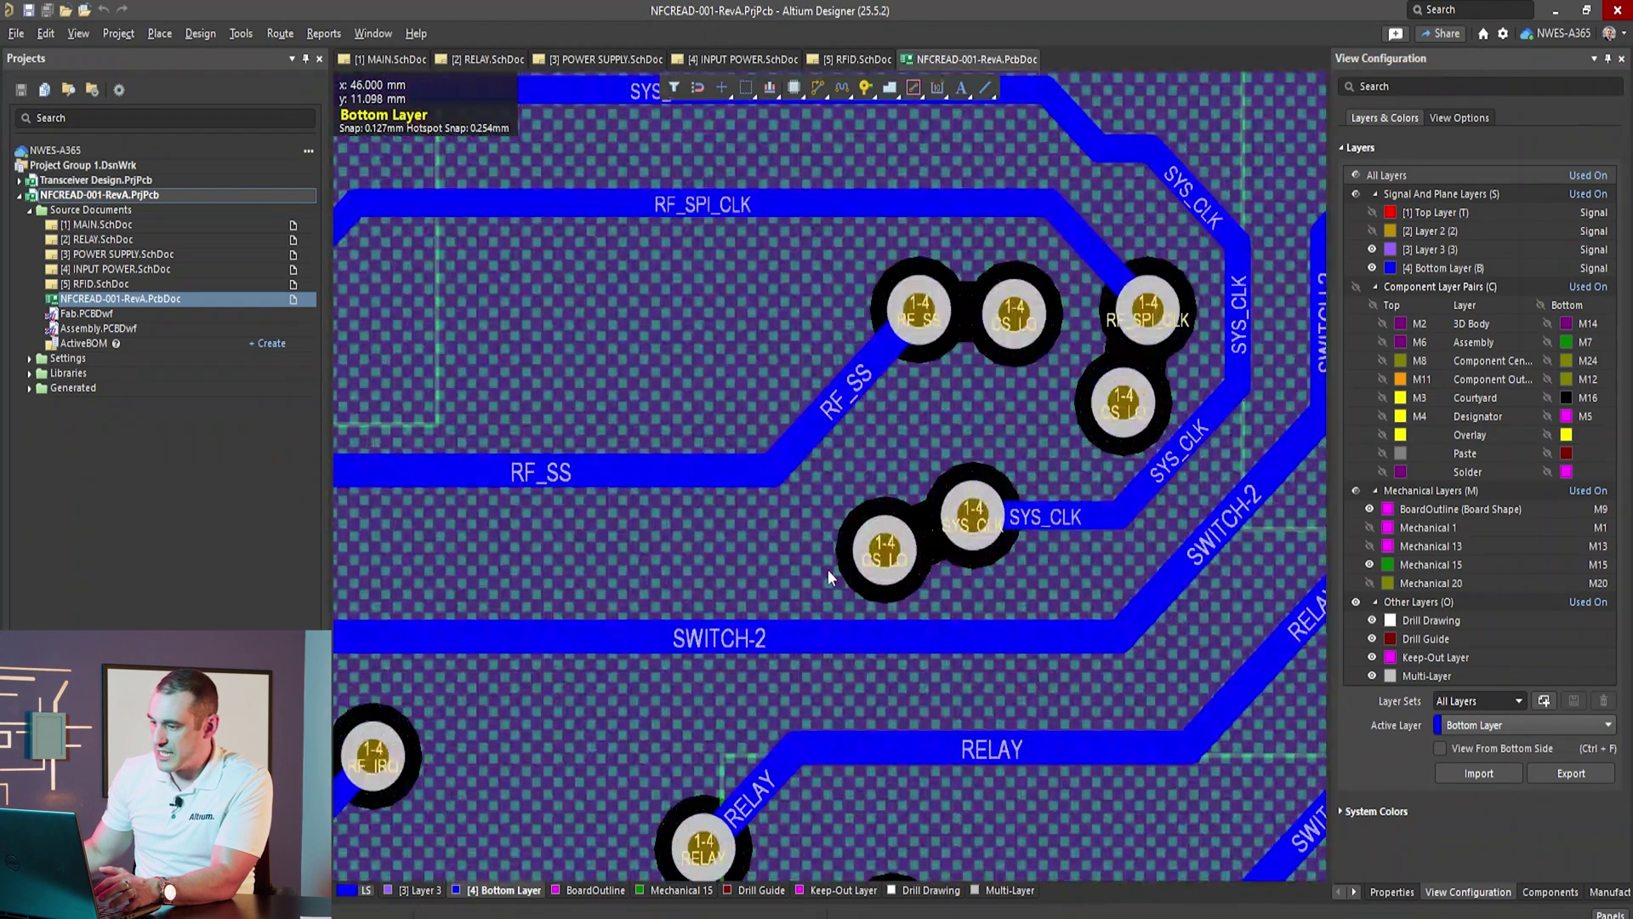
{"action": "scroll", "coordinate": [936, 534], "scroll_direction": "down", "scroll_amount": 4, "text": "ctrl"}
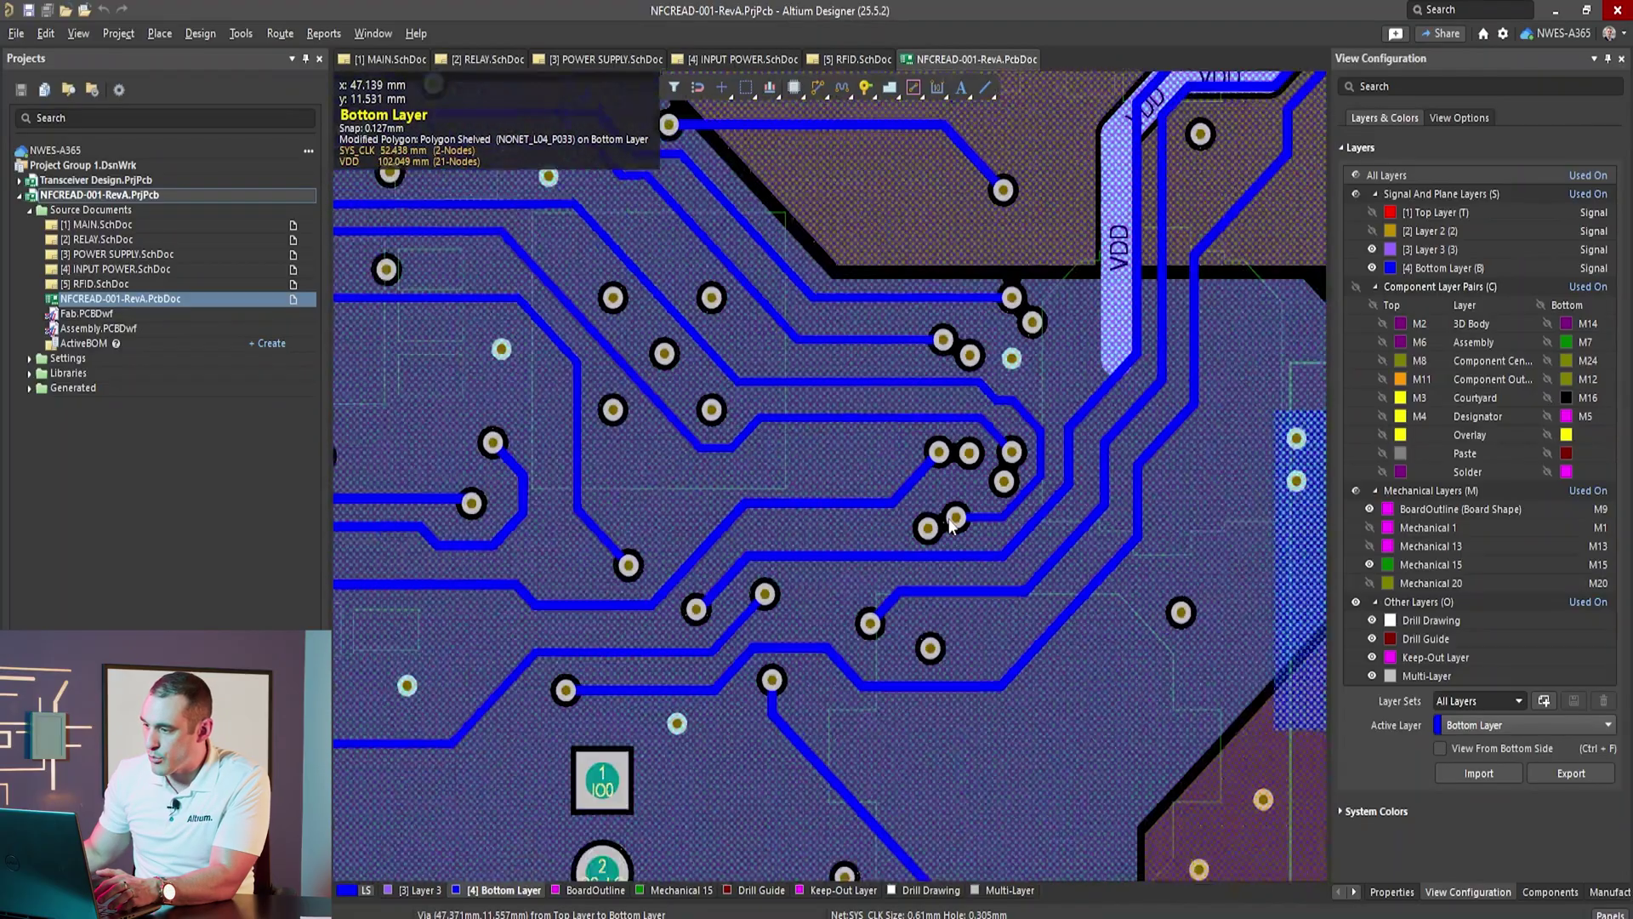
{"action": "right_click_drag", "start_coordinate": [430, 502], "coordinate": [1104, 515]}
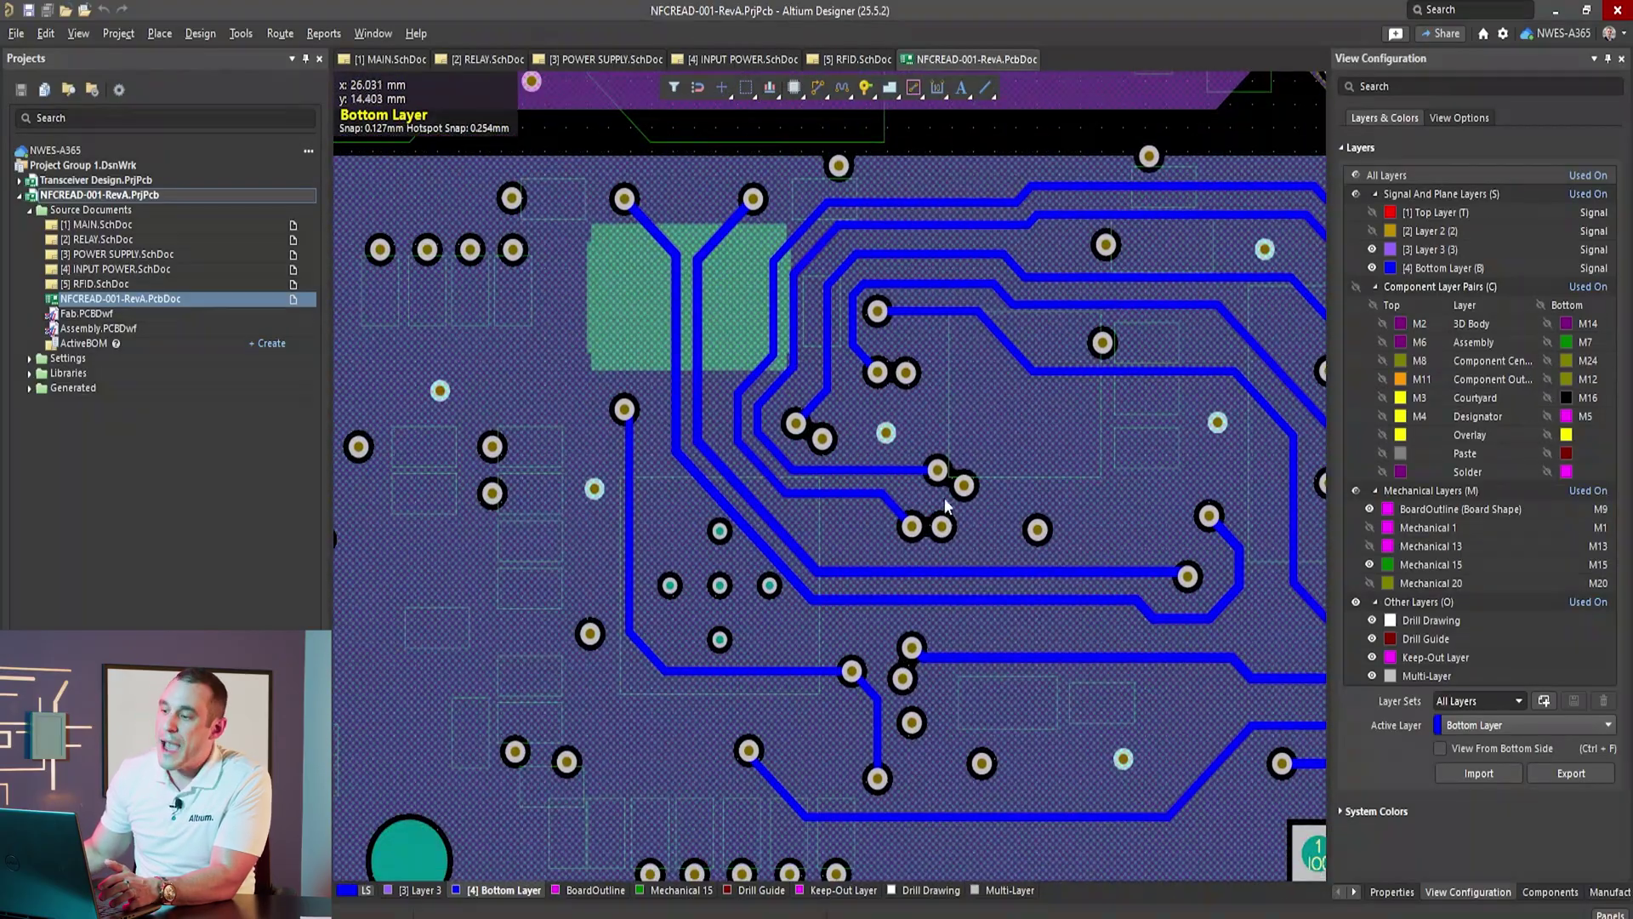
{"action": "right_click_drag", "start_coordinate": [988, 590], "coordinate": [666, 558]}
{"action": "right_click_drag", "start_coordinate": [1054, 521], "coordinate": [891, 562]}
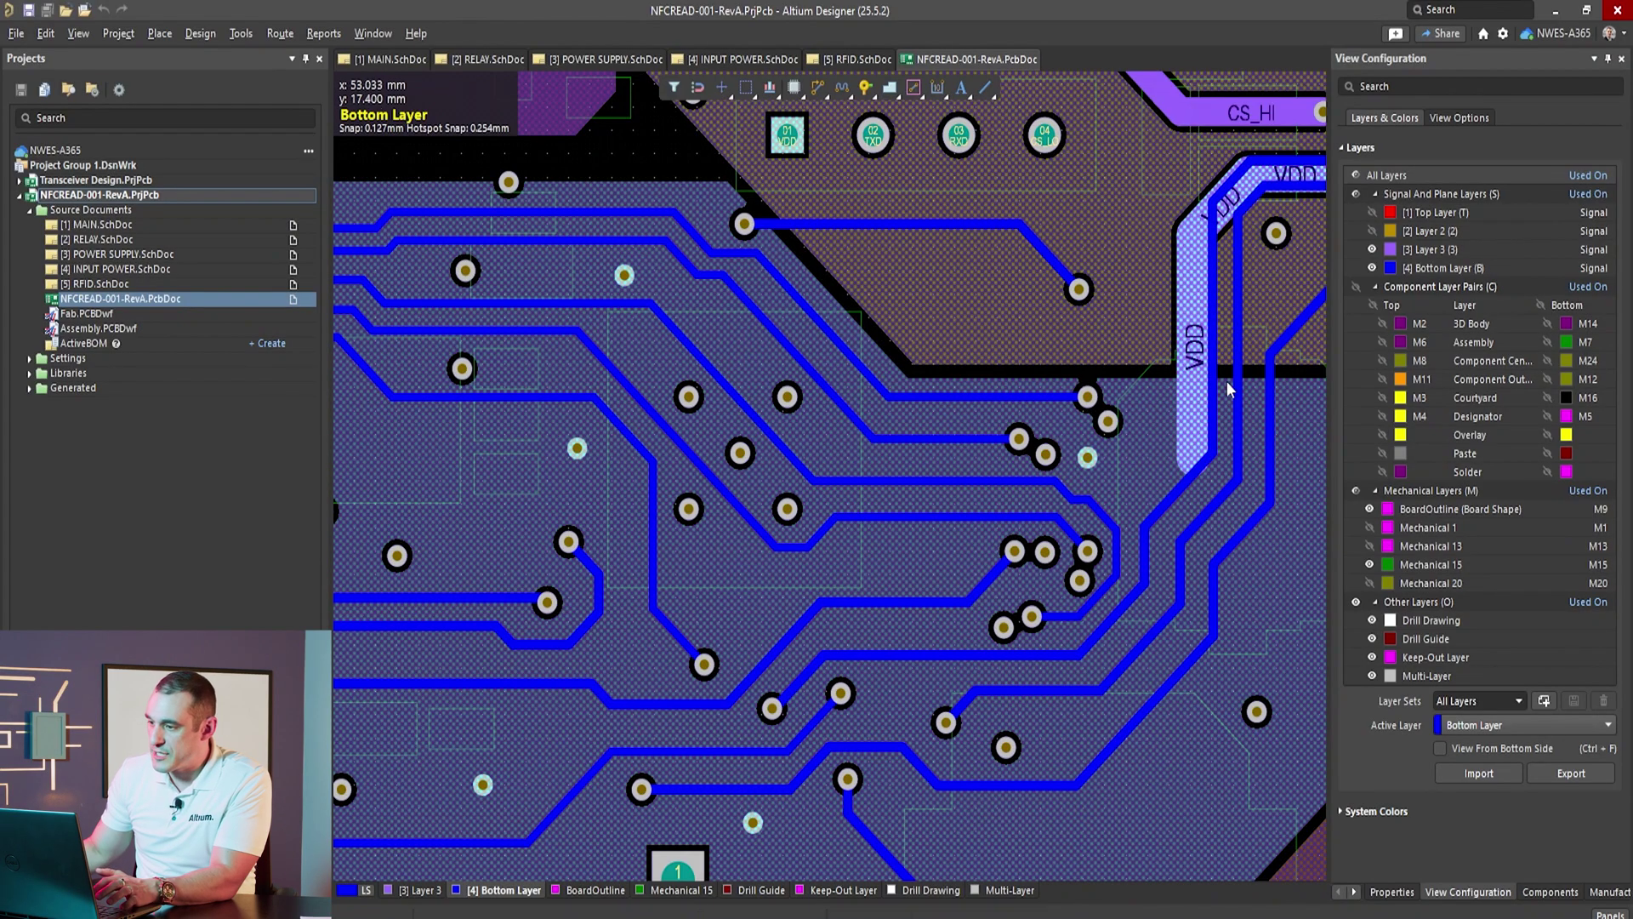
Step: Follow the BLUE_LED track, then display the 91.948 mm × 57.404 mm board properties
{"action": "scroll", "coordinate": [973, 323], "scroll_direction": "up", "scroll_amount": 5, "text": "ctrl"}
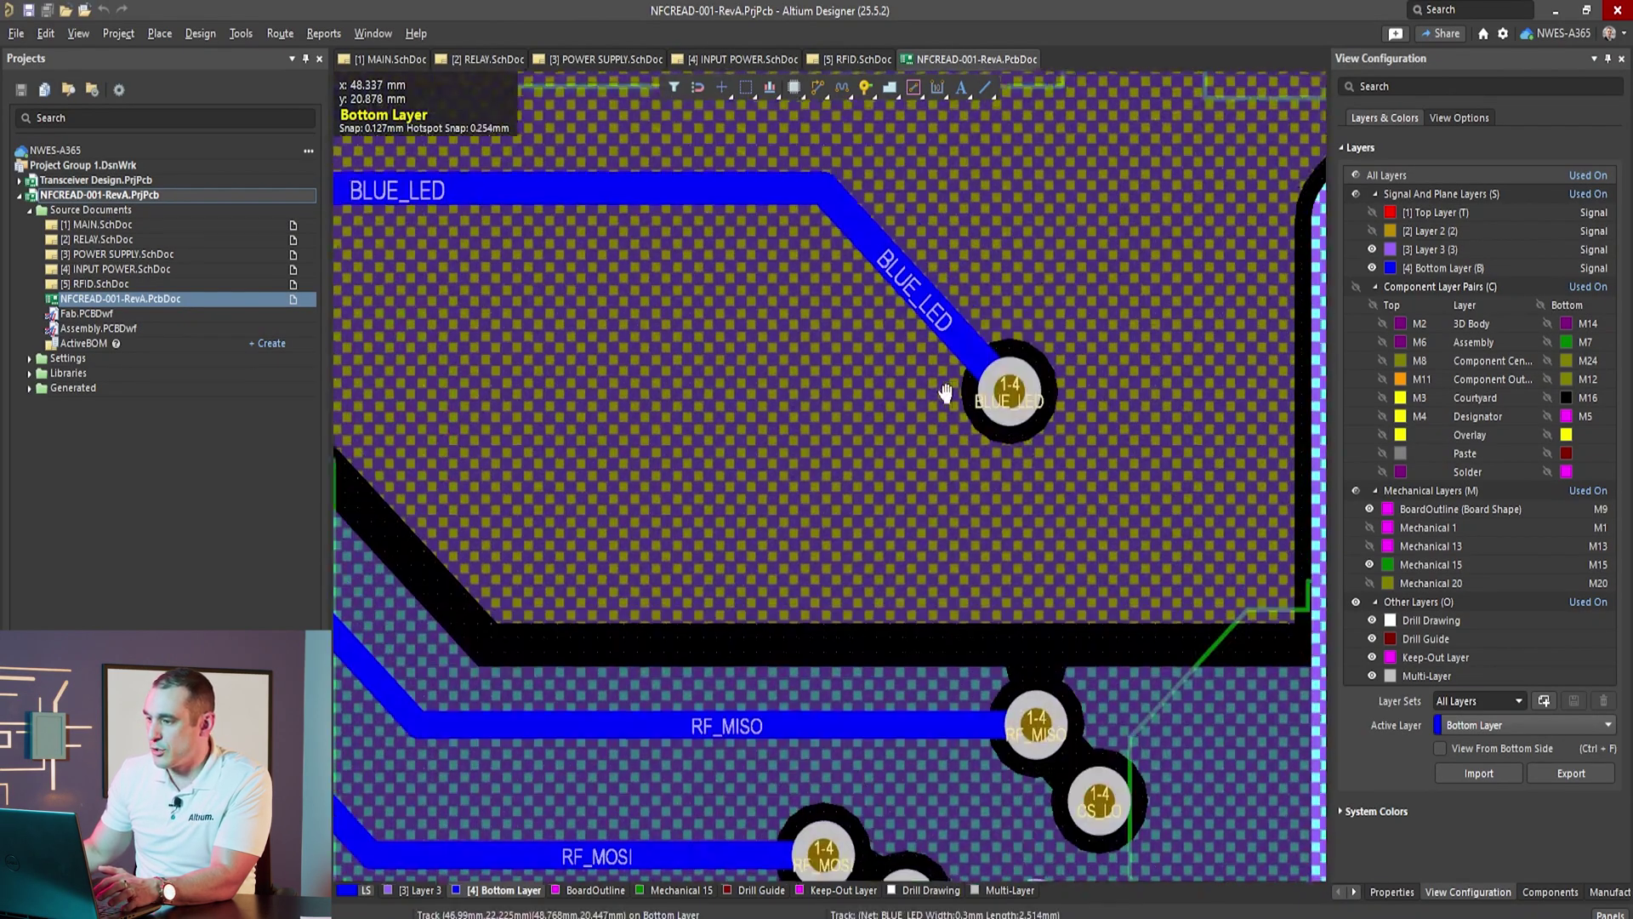
{"action": "right_click_drag", "start_coordinate": [946, 393], "coordinate": [1259, 629]}
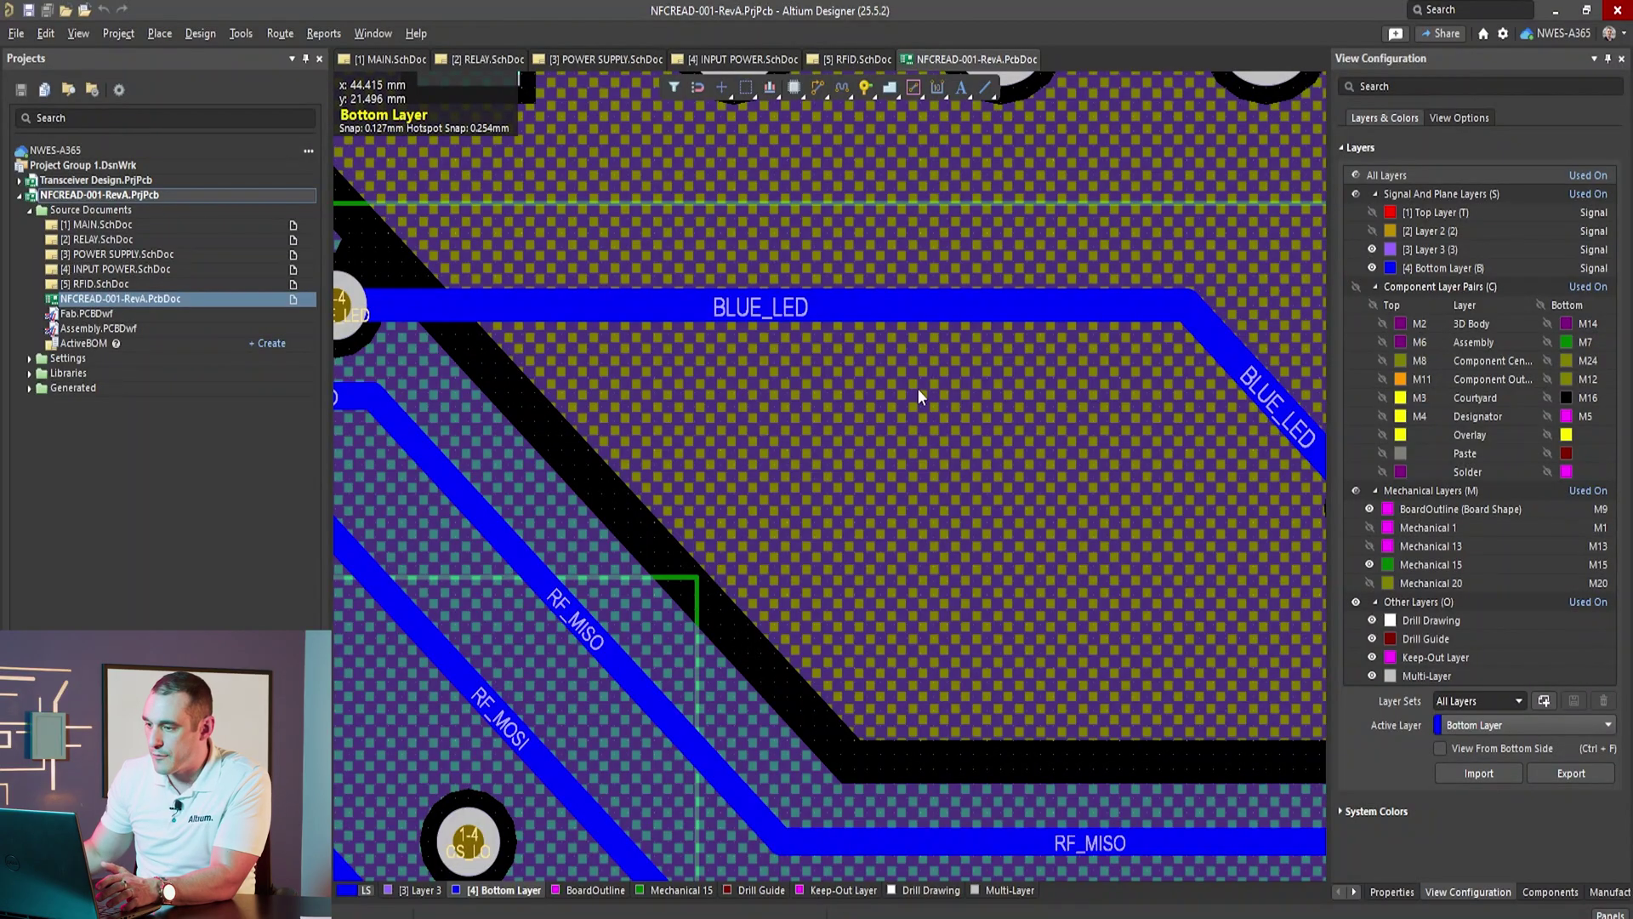
{"action": "scroll", "coordinate": [716, 476], "scroll_direction": "down", "scroll_amount": 2, "text": "ctrl"}
{"action": "scroll", "coordinate": [680, 455], "scroll_direction": "up", "scroll_amount": 4, "text": "ctrl"}
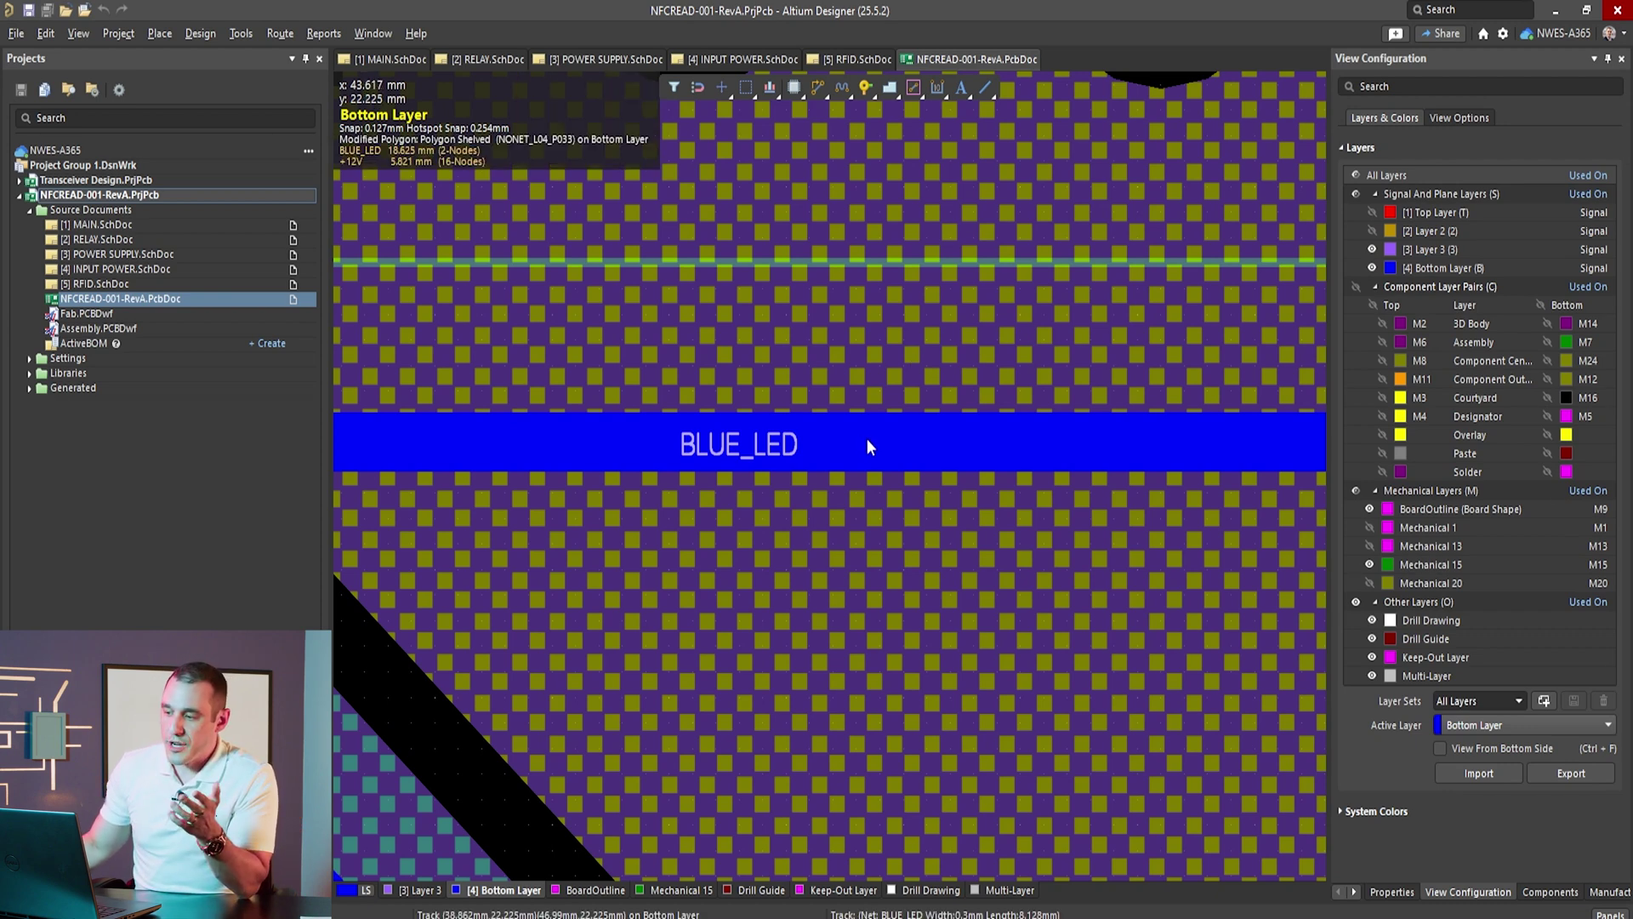
{"action": "scroll", "coordinate": [859, 433], "scroll_direction": "down", "scroll_amount": 6, "text": "ctrl"}
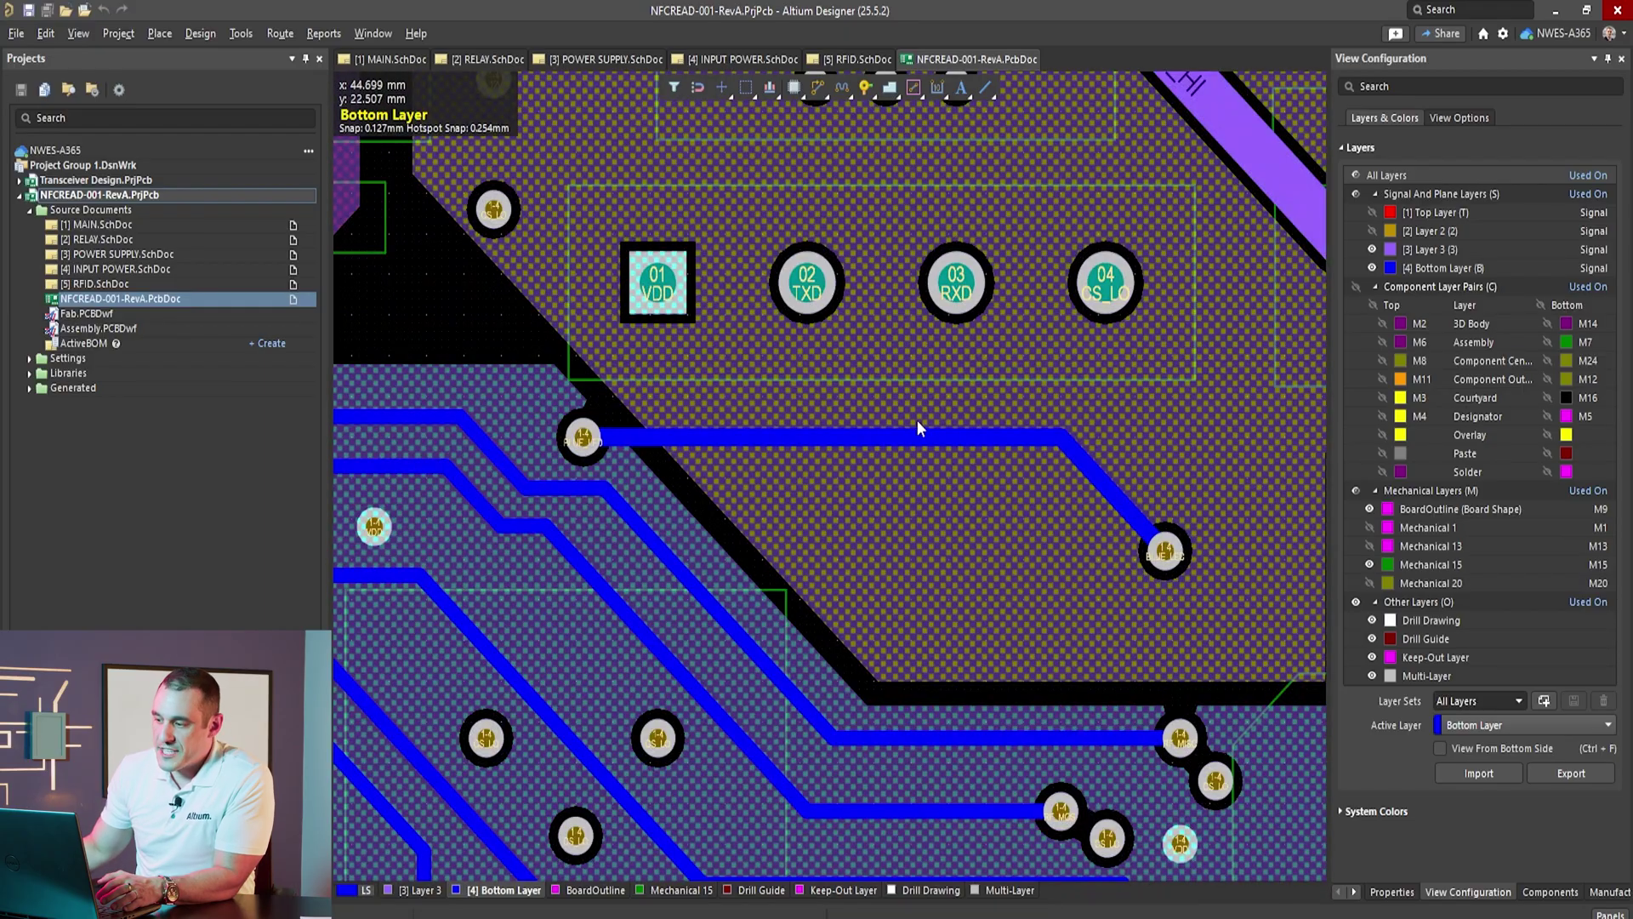
{"action": "scroll", "coordinate": [768, 544], "scroll_direction": "down", "scroll_amount": 4, "text": "ctrl"}
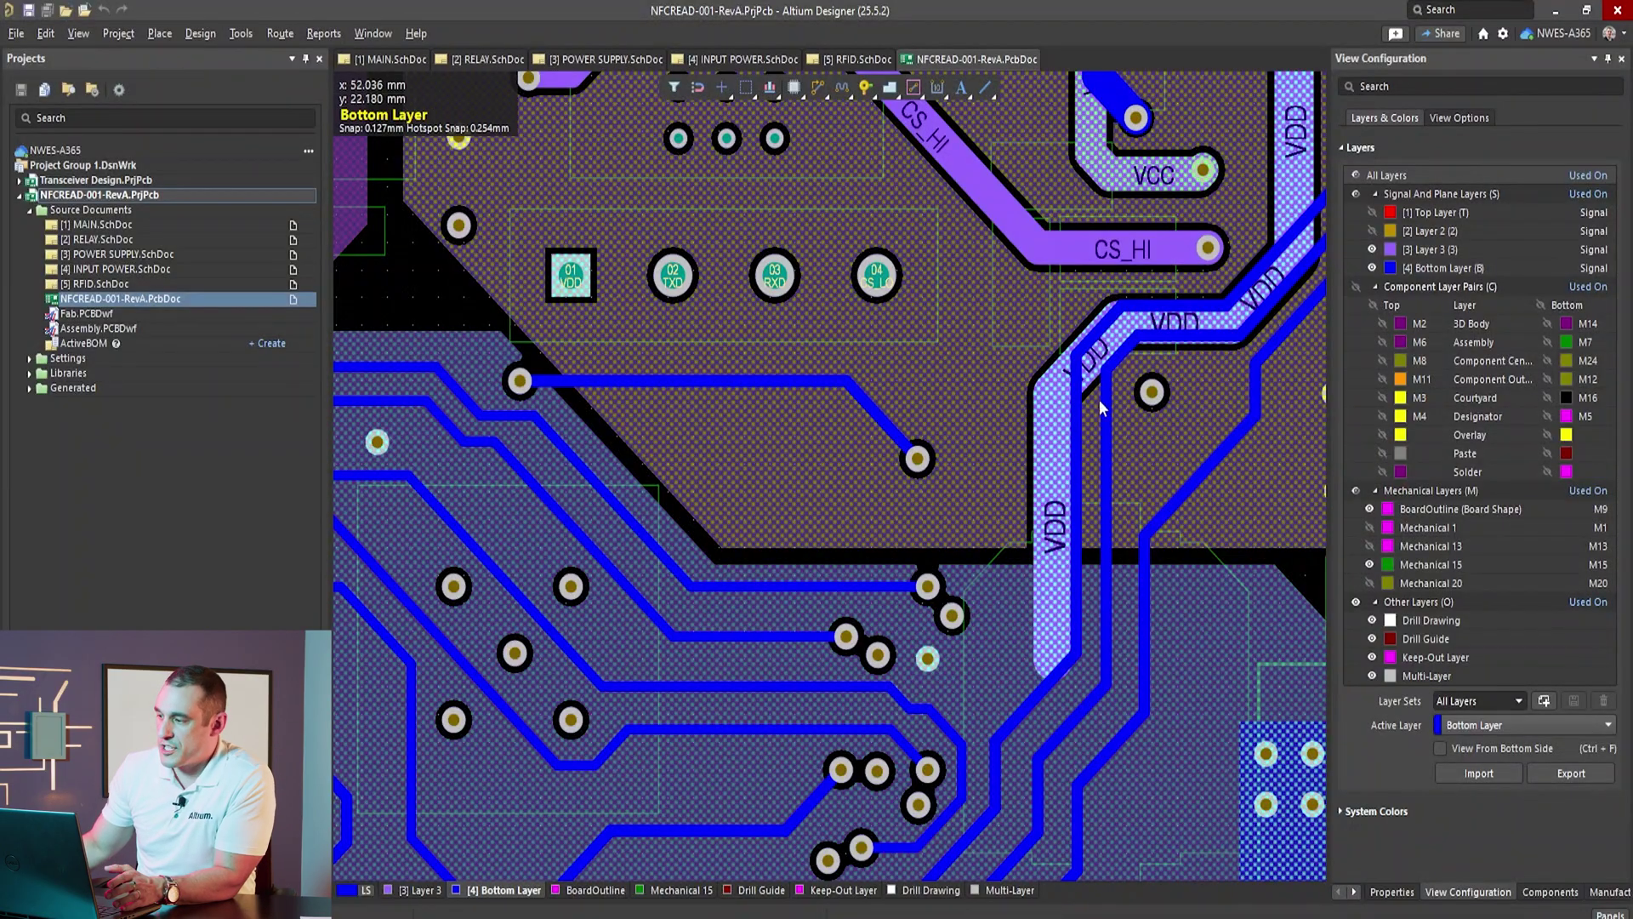
{"action": "left_click", "coordinate": [1392, 891]}
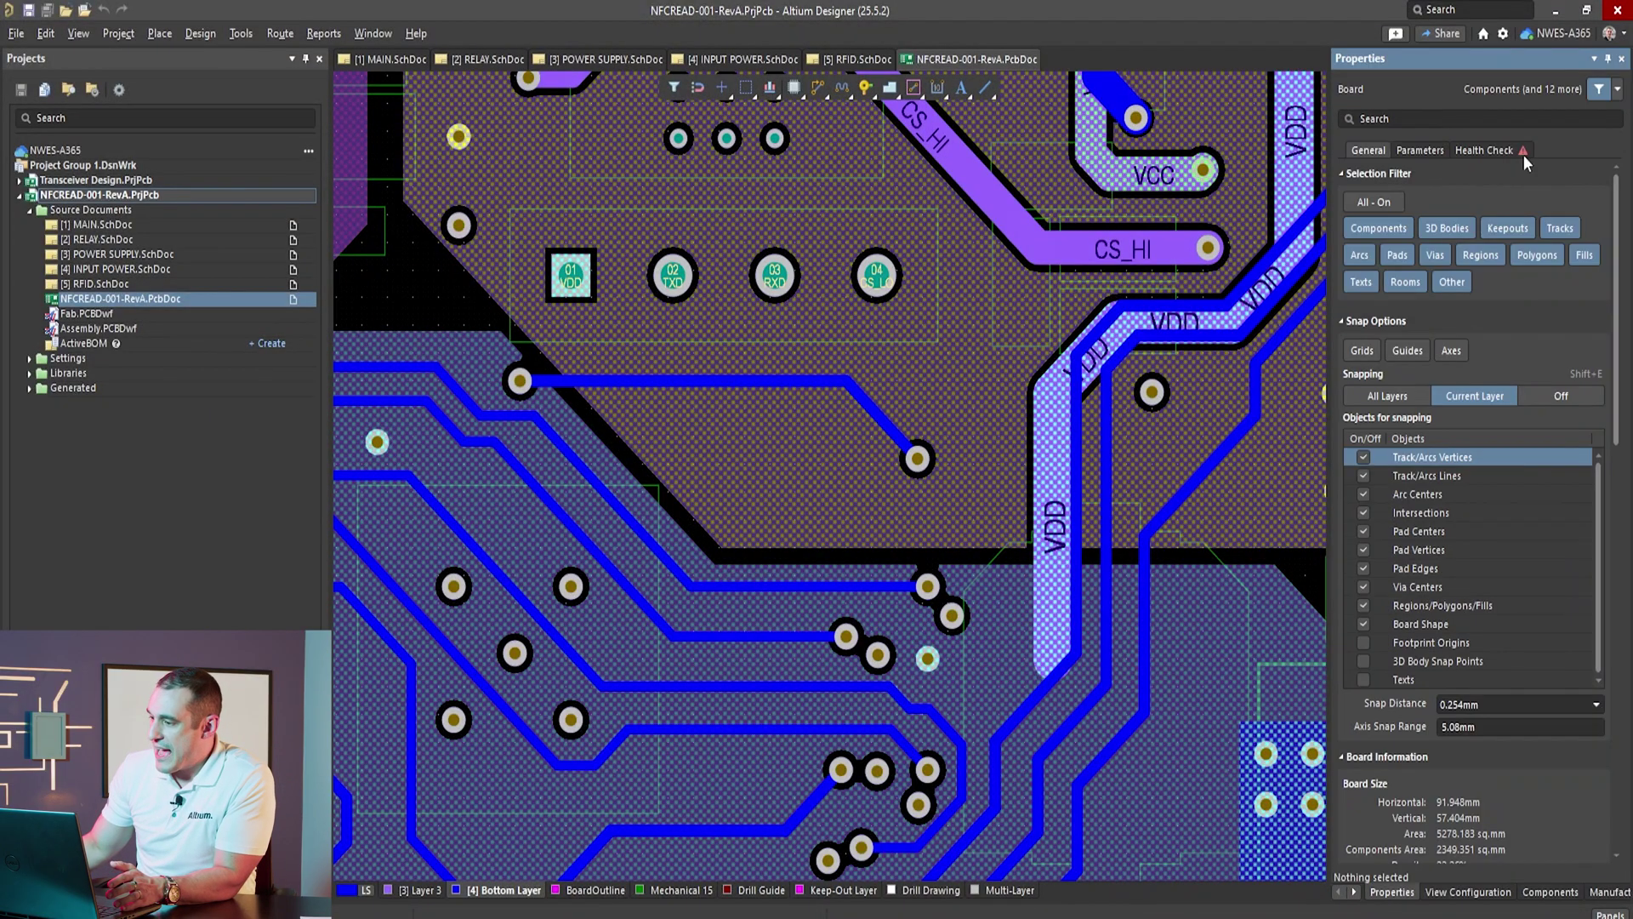
Step: Restrict the Selection Filter so only polygons can be selected
{"action": "left_click", "coordinate": [1536, 255]}
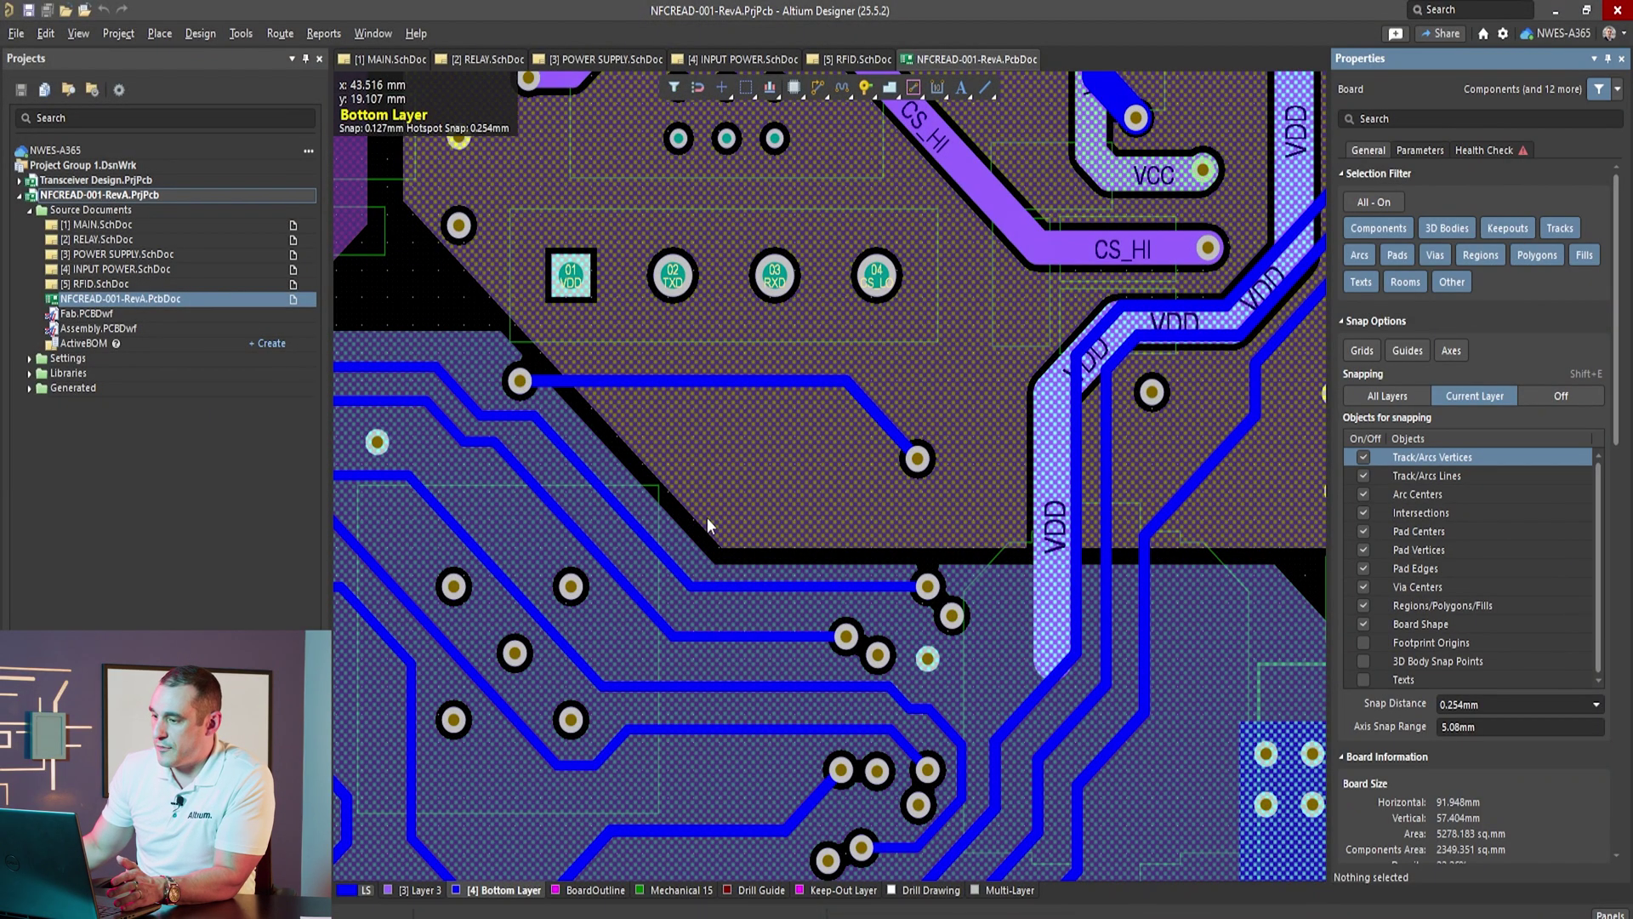
{"action": "left_click", "coordinate": [1390, 201]}
{"action": "left_click", "coordinate": [1536, 255]}
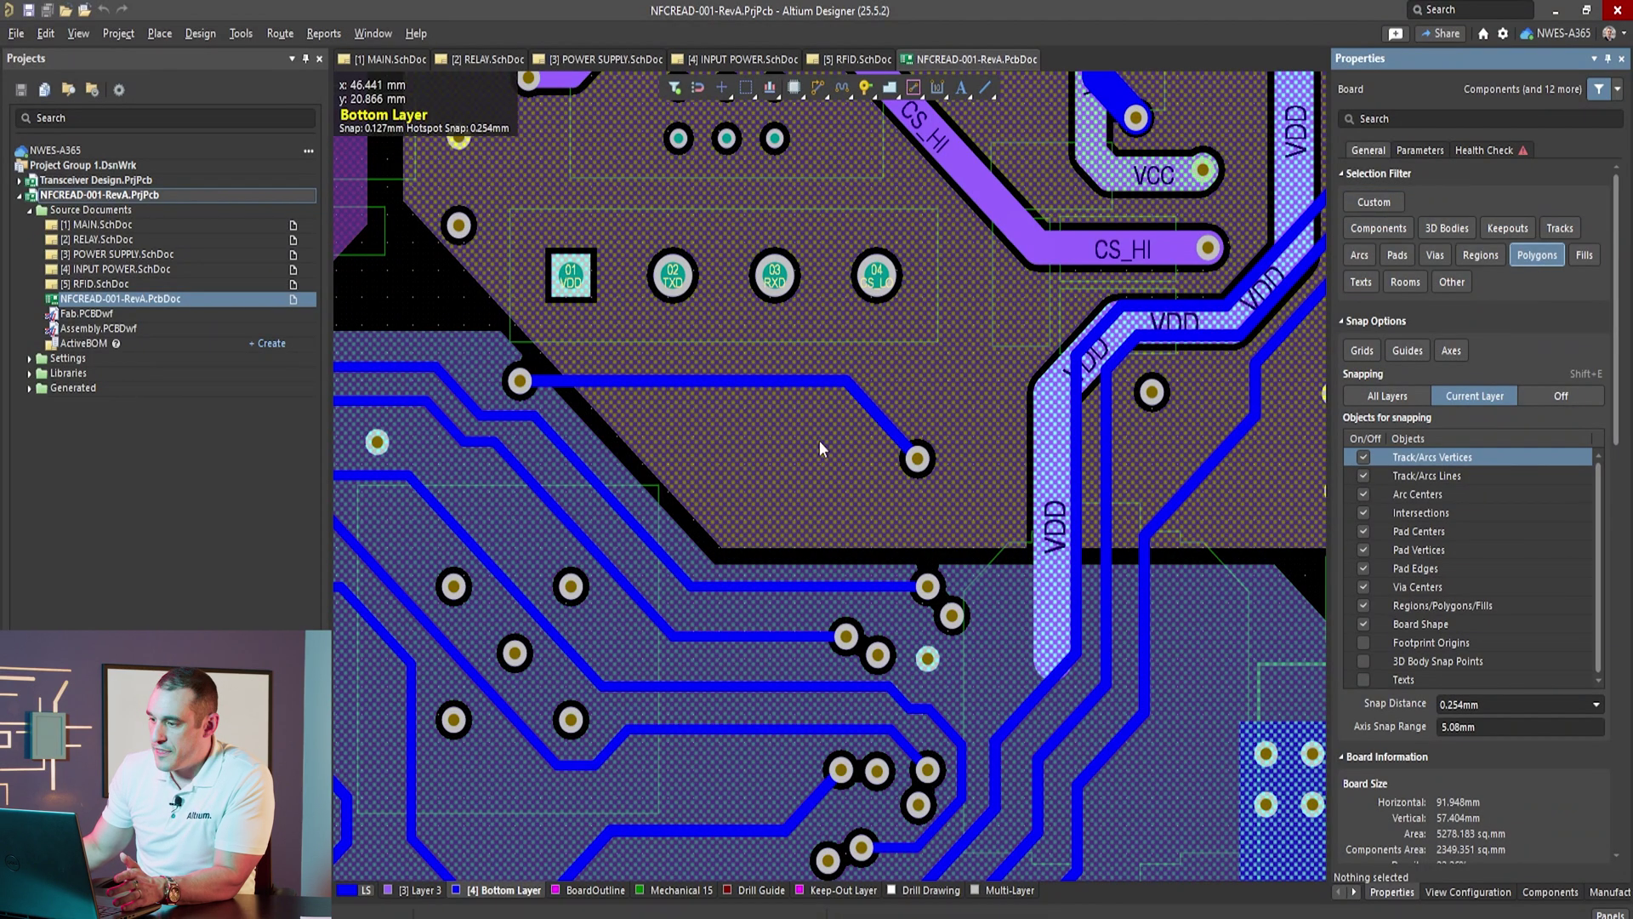
Step: On Layer 3, drag the +12V pour's diagonal edge to the right to reshape it
{"action": "left_click", "coordinate": [420, 889]}
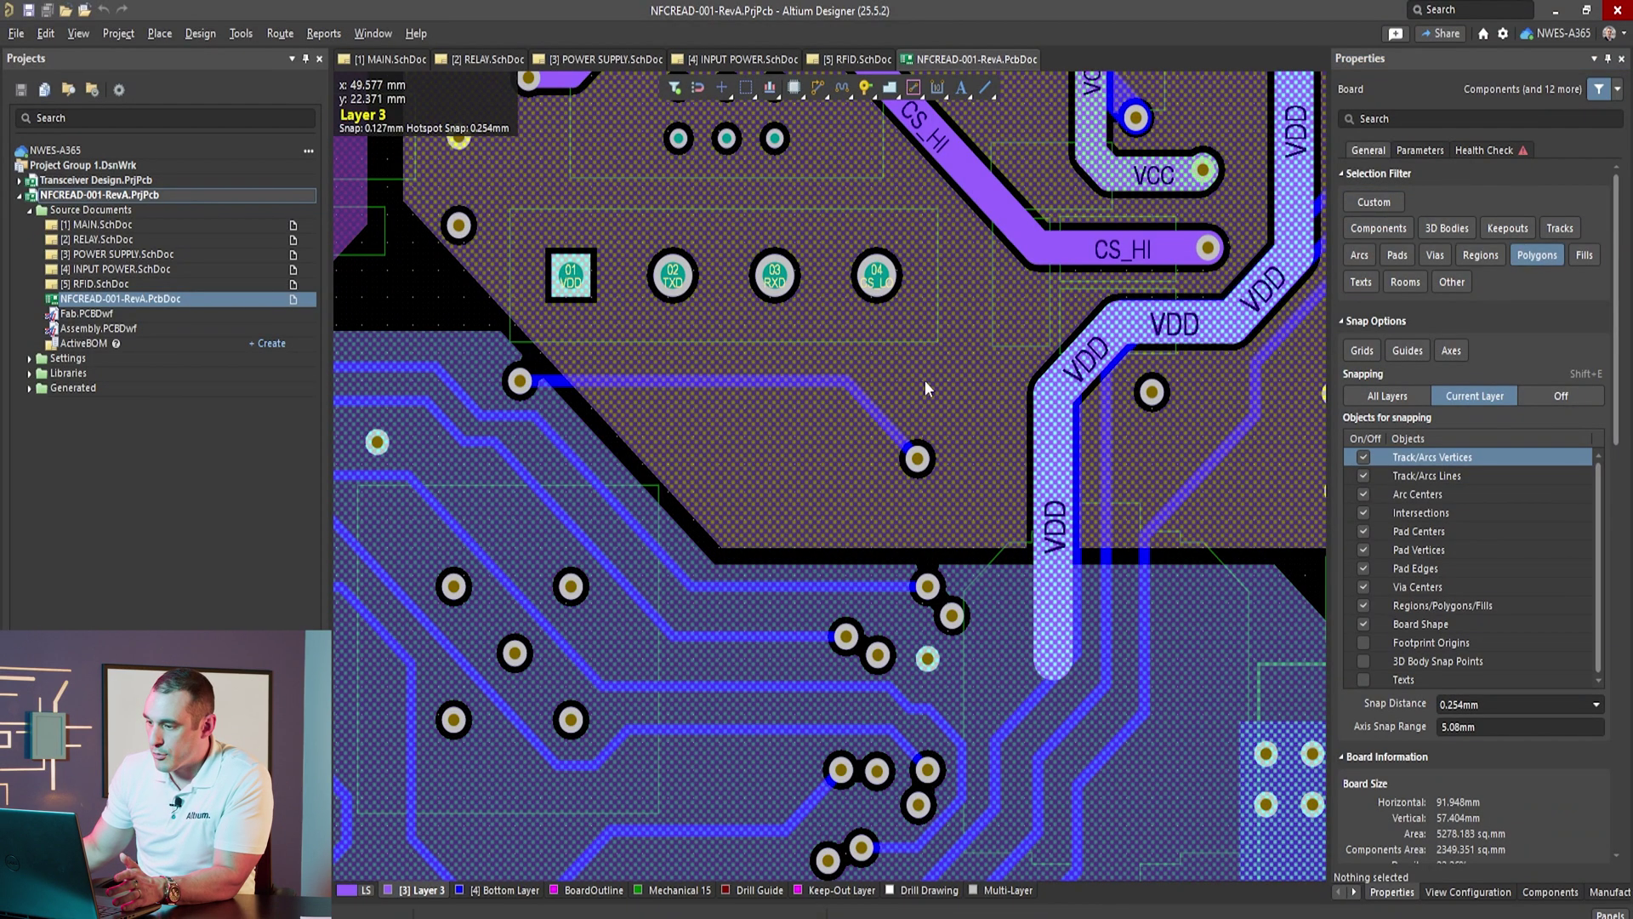
{"action": "left_click", "coordinate": [925, 389]}
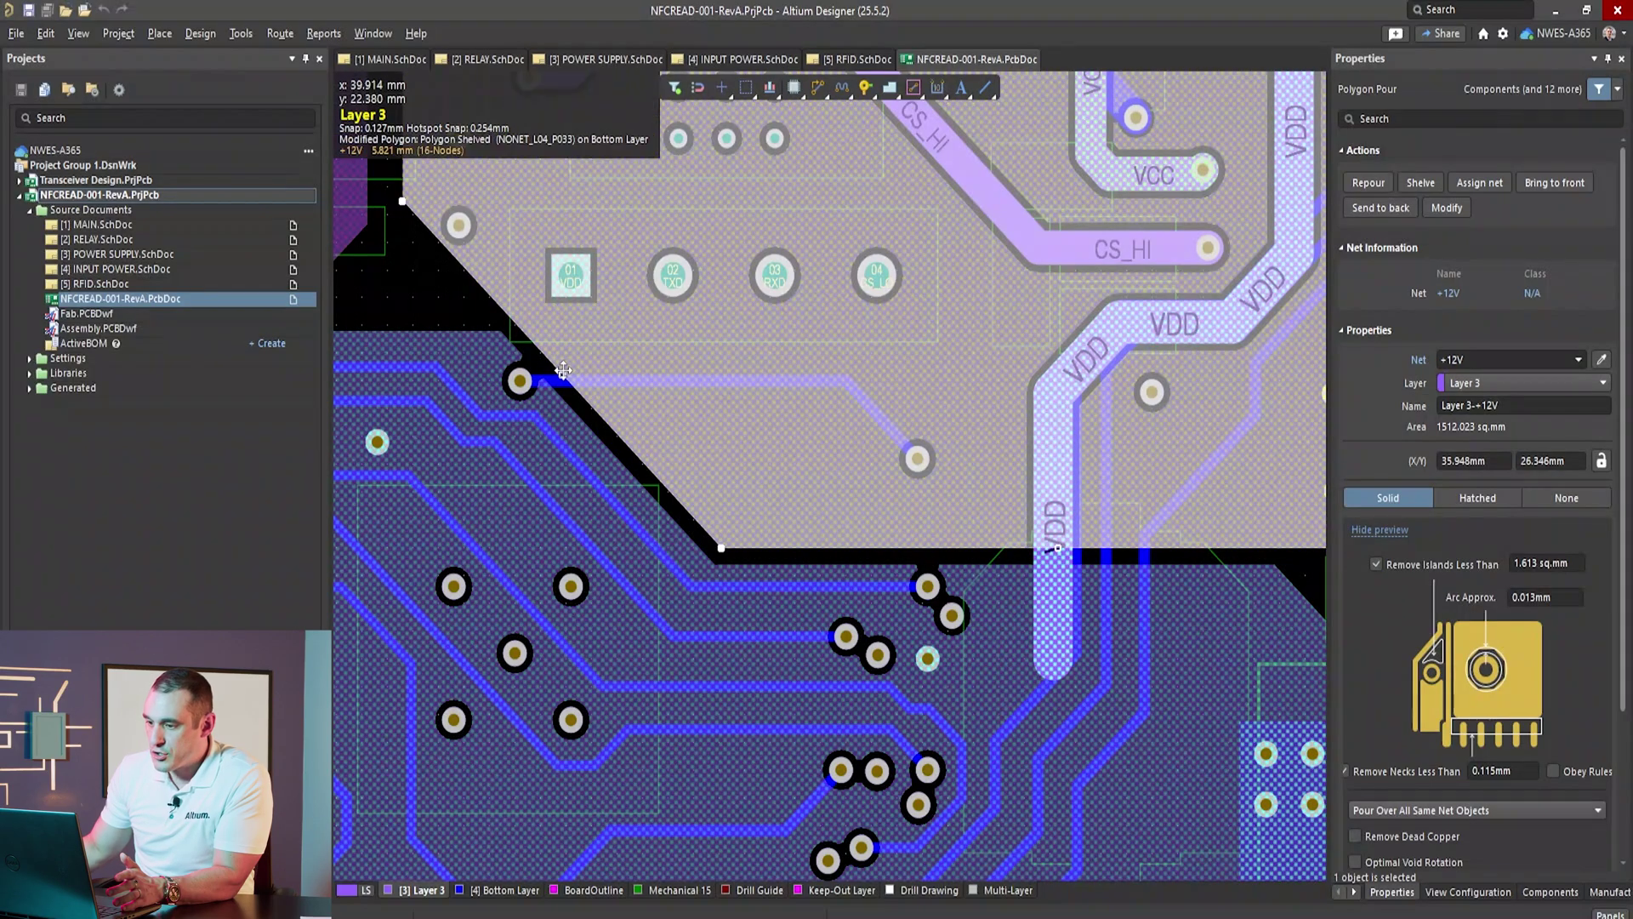
{"action": "left_click_drag", "start_coordinate": [563, 370], "coordinate": [902, 368]}
{"action": "left_click", "coordinate": [537, 444]}
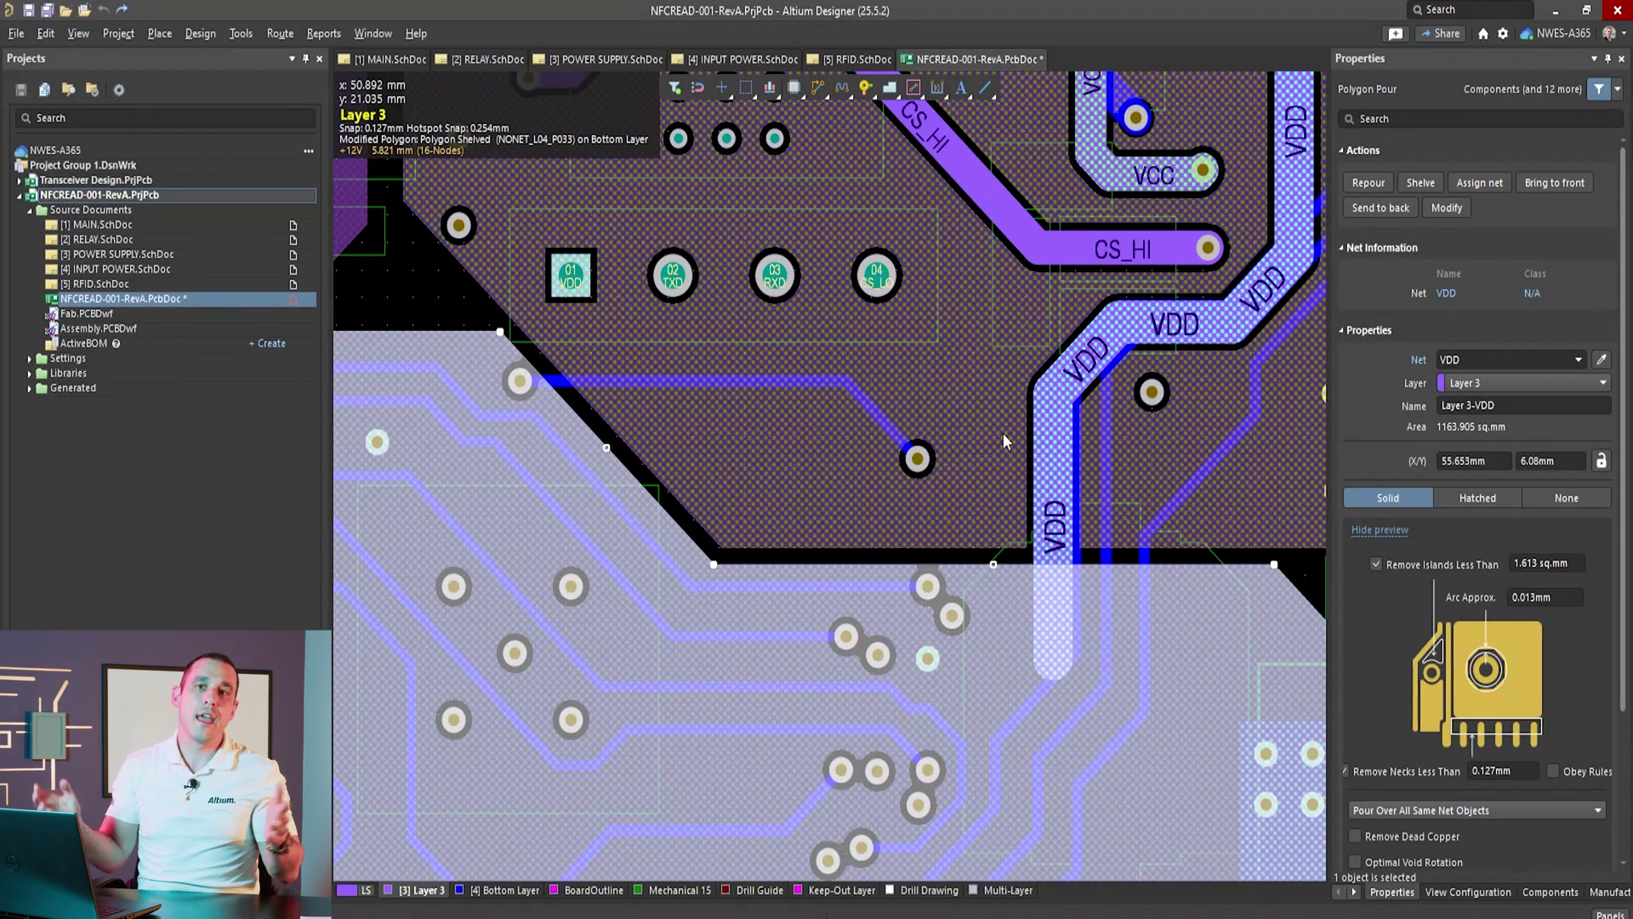
Step: Return to the Bottom Layer, look over the SWITCH and RELAY traces, then view RELAY.SchDoc
{"action": "key", "text": "KP_Multiply"}
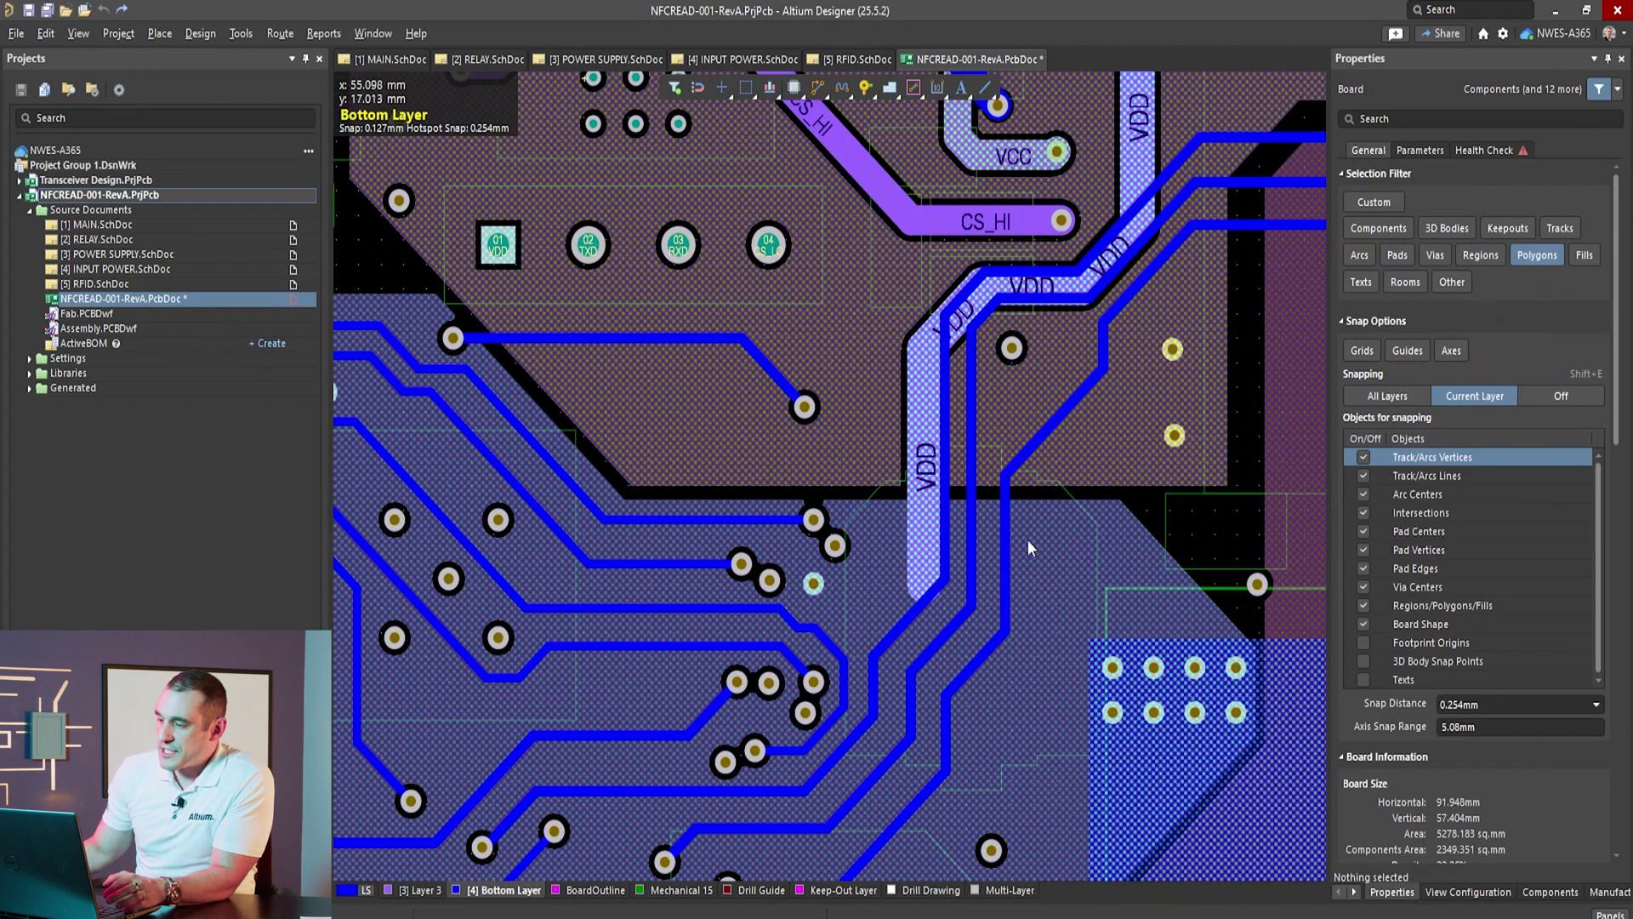
{"action": "right_click_drag", "start_coordinate": [1027, 539], "coordinate": [550, 827]}
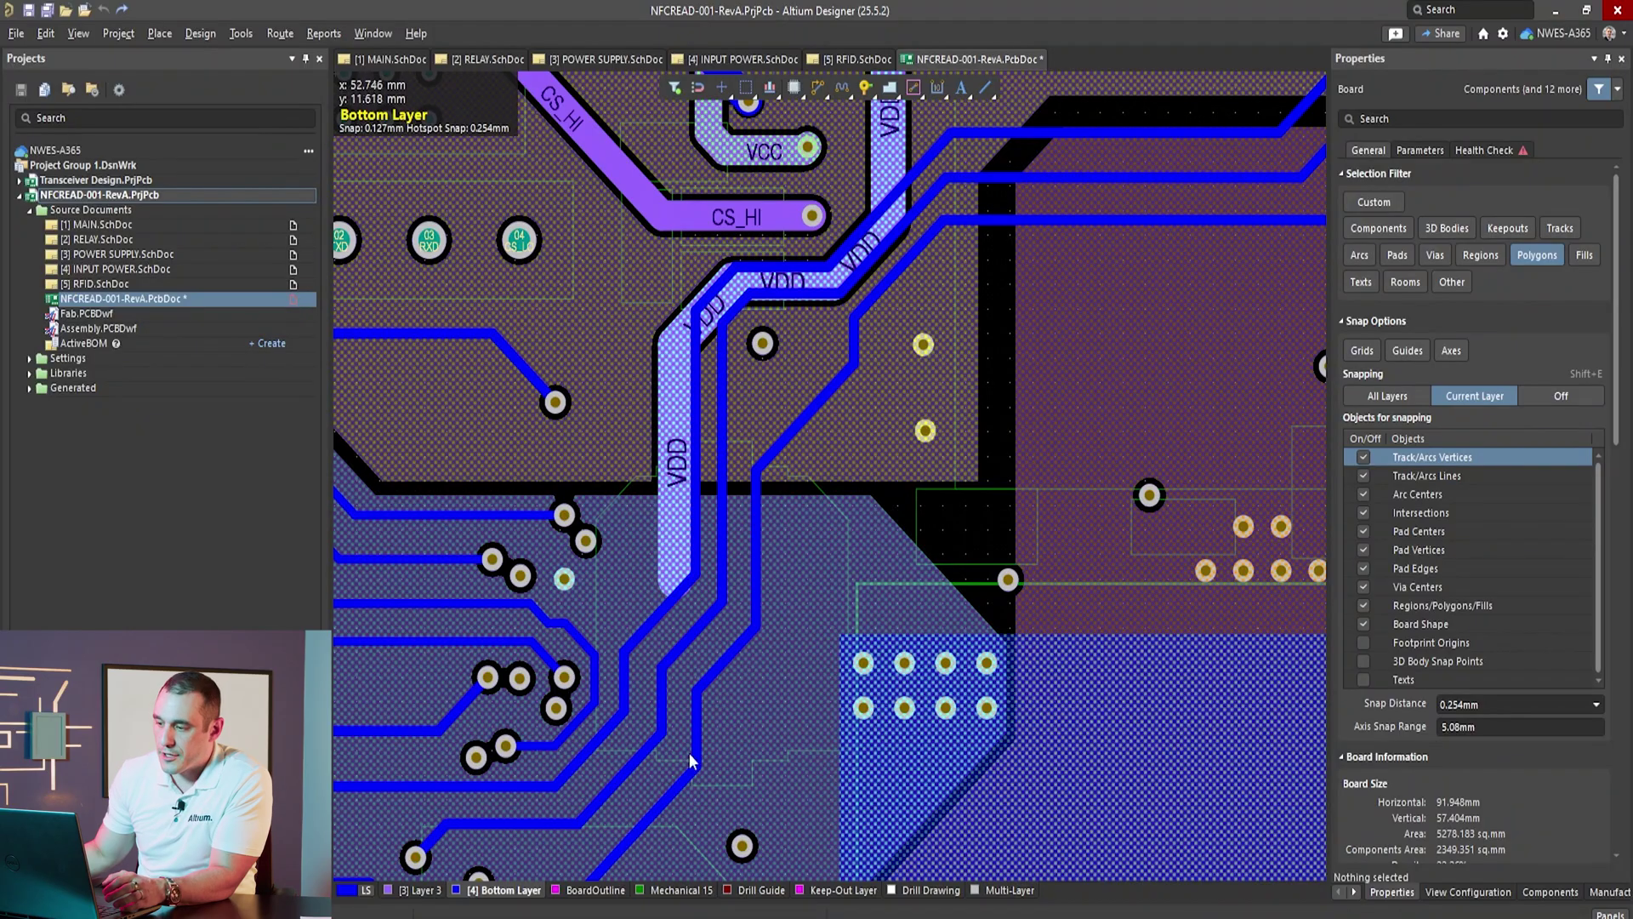
{"action": "scroll", "coordinate": [738, 637], "scroll_direction": "up", "scroll_amount": 4, "text": "ctrl"}
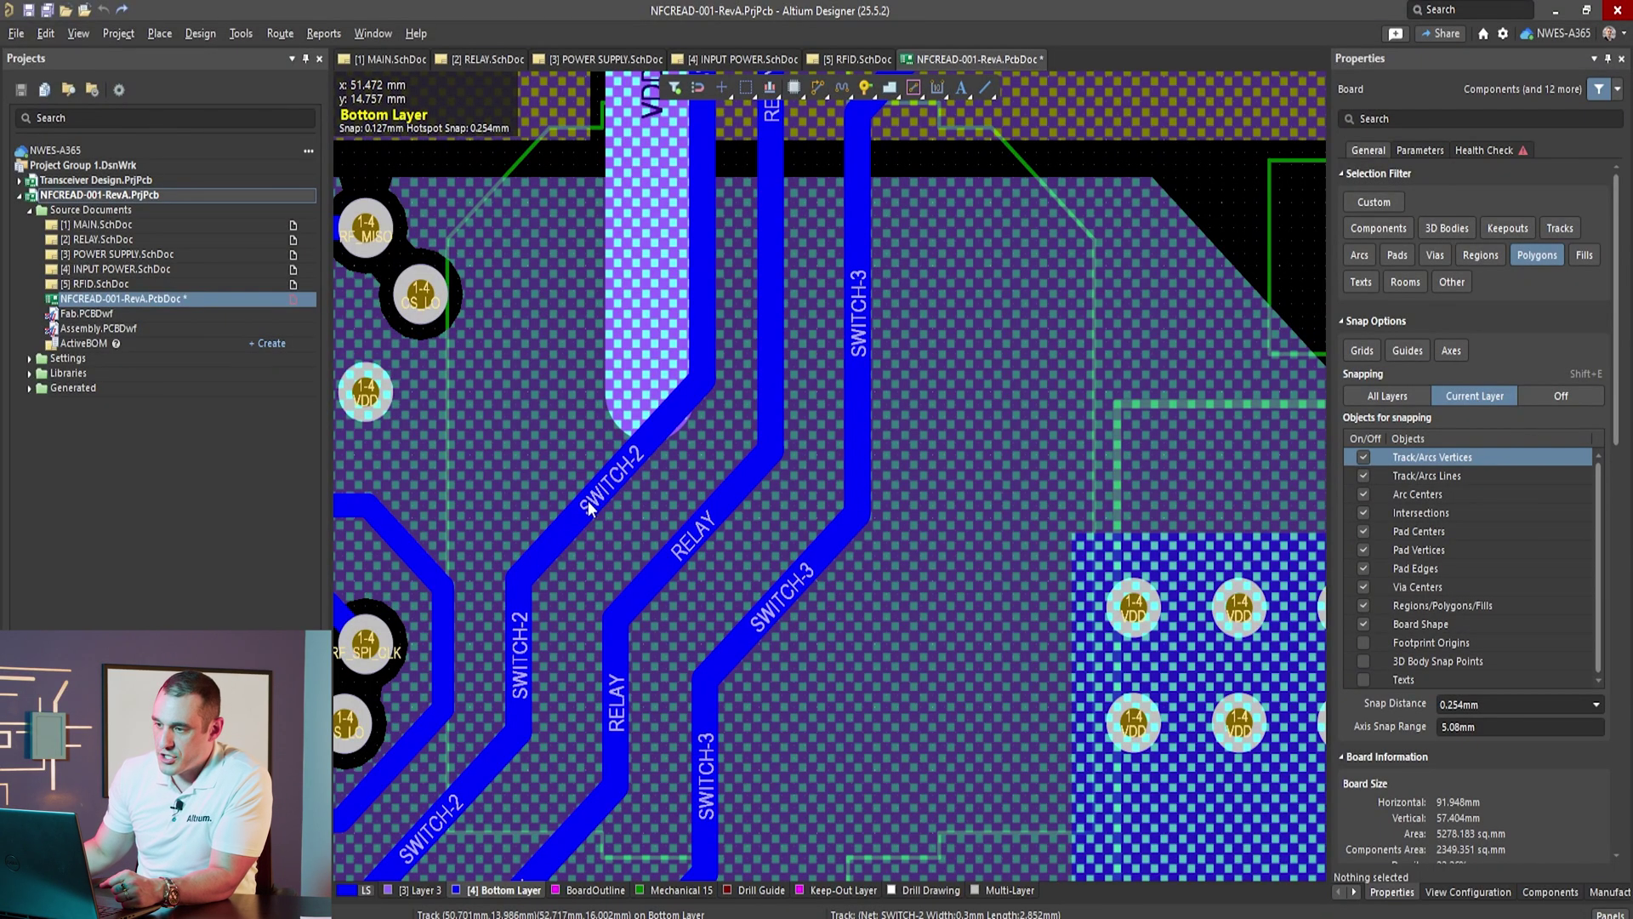
{"action": "left_click", "coordinate": [479, 59]}
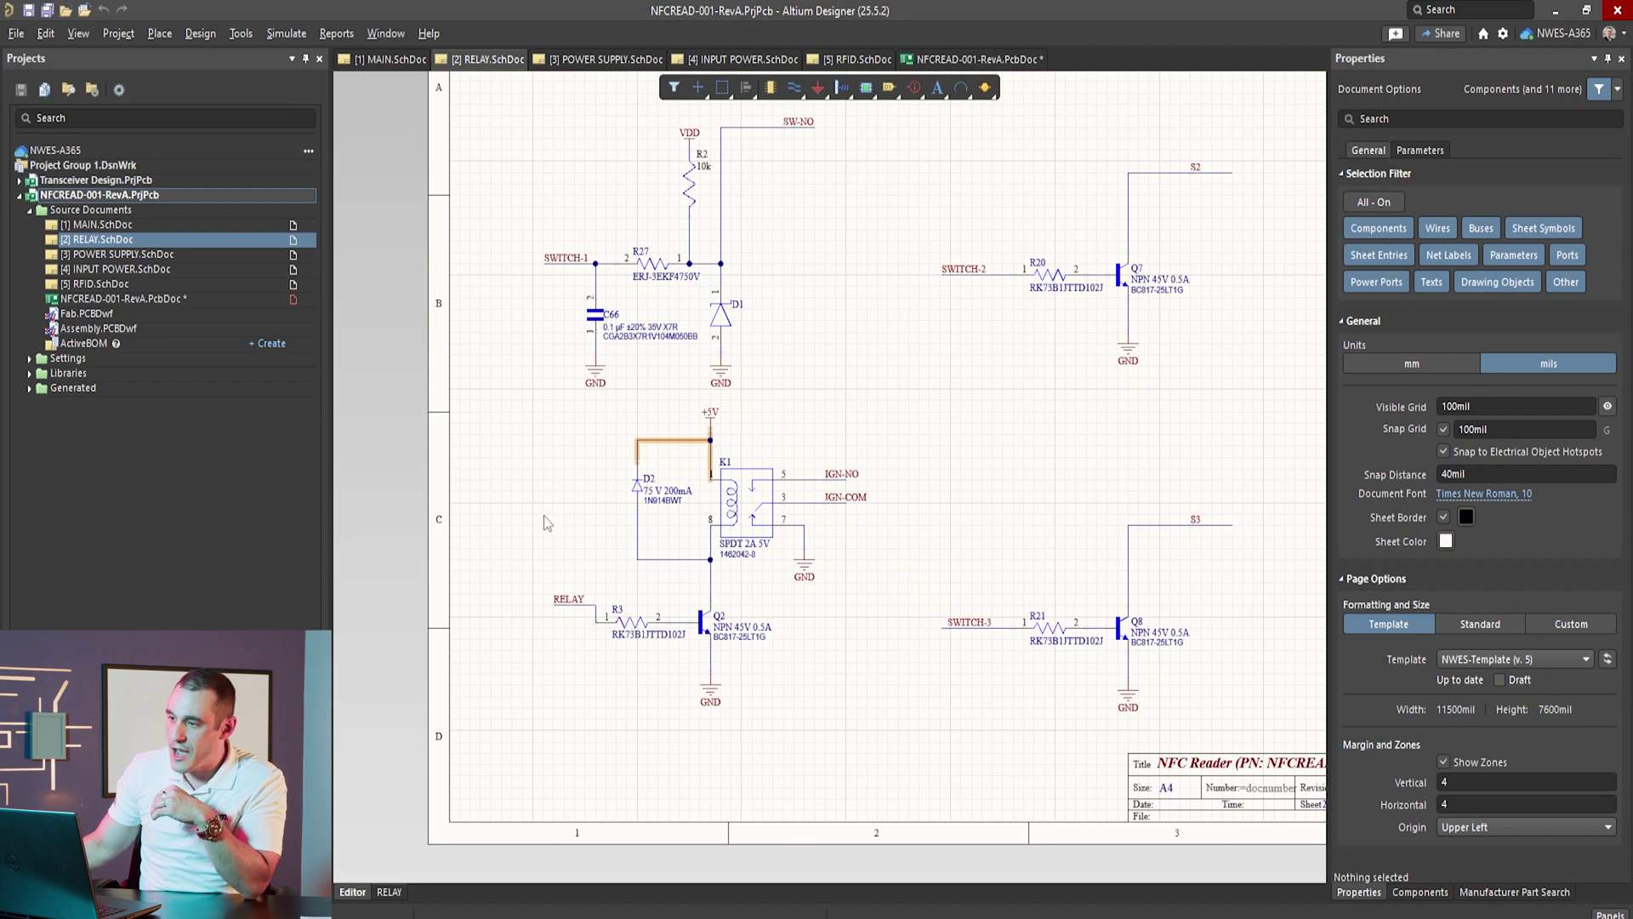
Step: Go back to NFCREAD-001-RevA.PcbDoc and zoom out to Bottom Layer routing near the board edge
{"action": "left_click", "coordinate": [977, 59]}
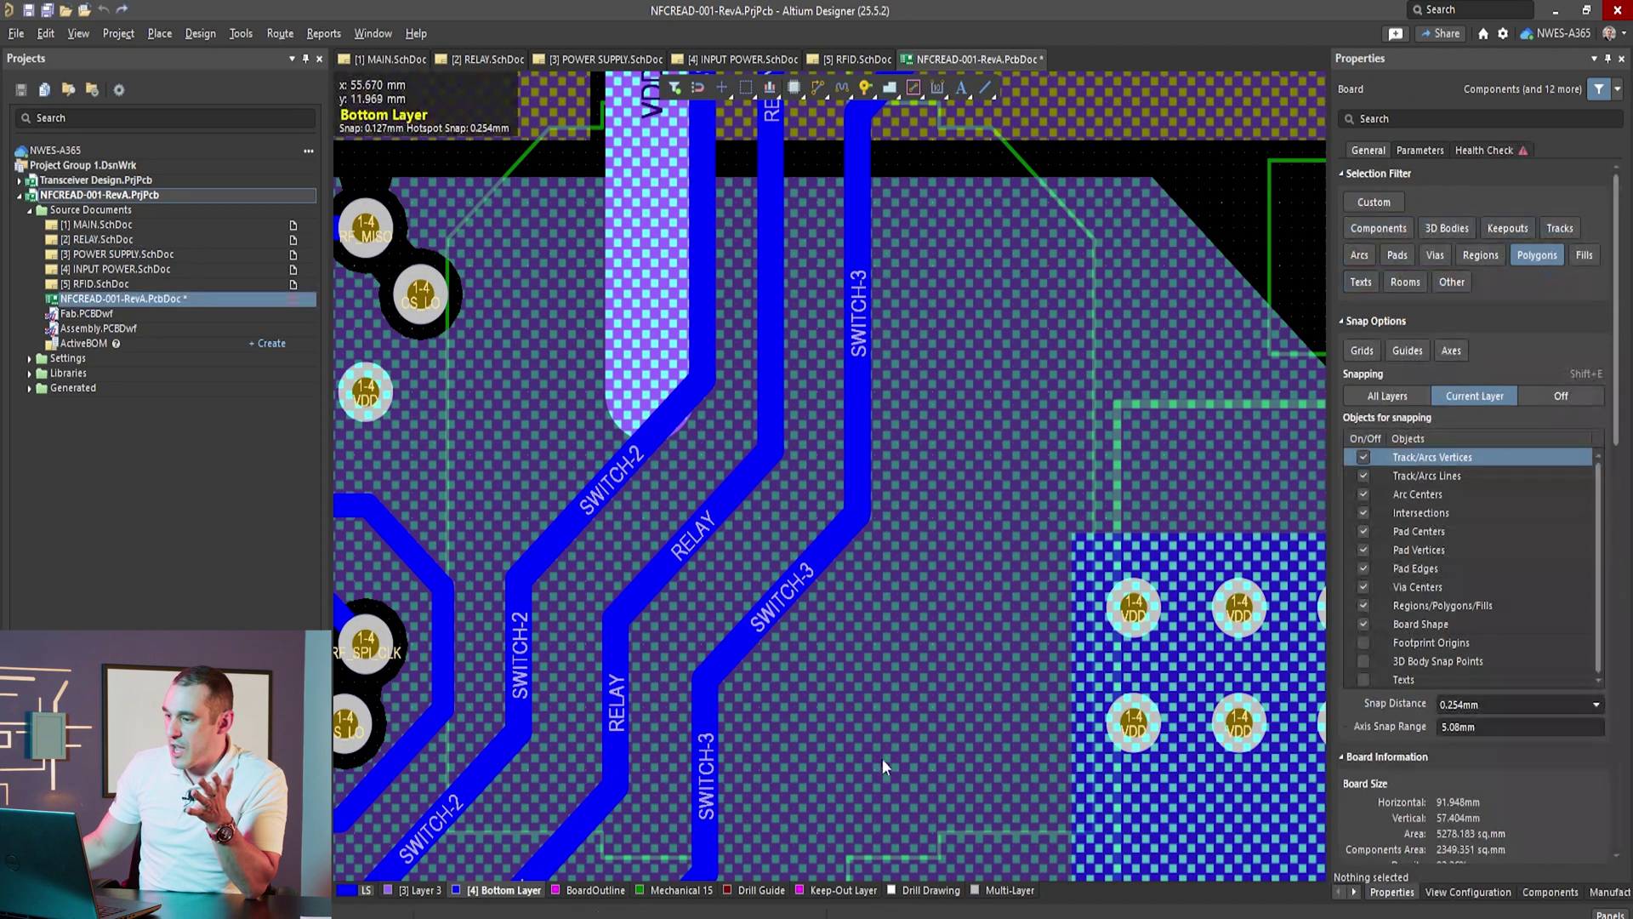
{"action": "scroll", "coordinate": [821, 671], "scroll_direction": "down", "scroll_amount": 3, "text": "ctrl"}
{"action": "right_click_drag", "start_coordinate": [821, 662], "coordinate": [933, 532]}
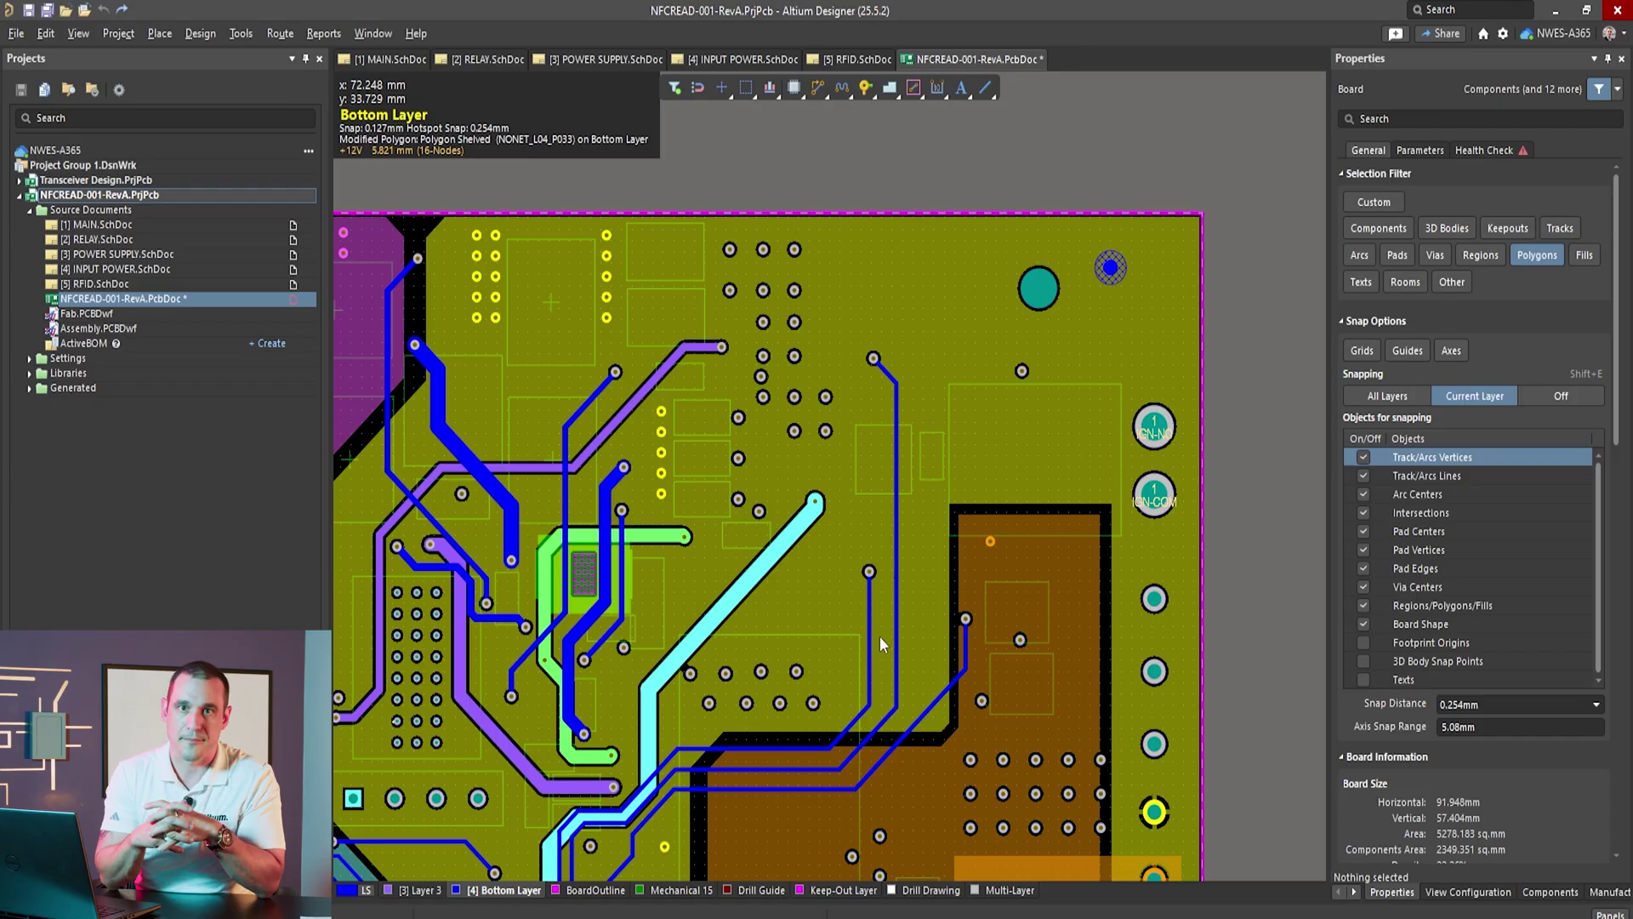
{"action": "scroll", "coordinate": [879, 635], "scroll_direction": "down", "scroll_amount": 3}
Step: Inspect SWITCH-1 routing along the bottom edge against columns 1–3 of the RELAY schematic
{"action": "scroll", "coordinate": [477, 612], "scroll_direction": "up", "scroll_amount": 2, "text": "ctrl"}
{"action": "scroll", "coordinate": [494, 665], "scroll_direction": "up", "scroll_amount": 5, "text": "ctrl"}
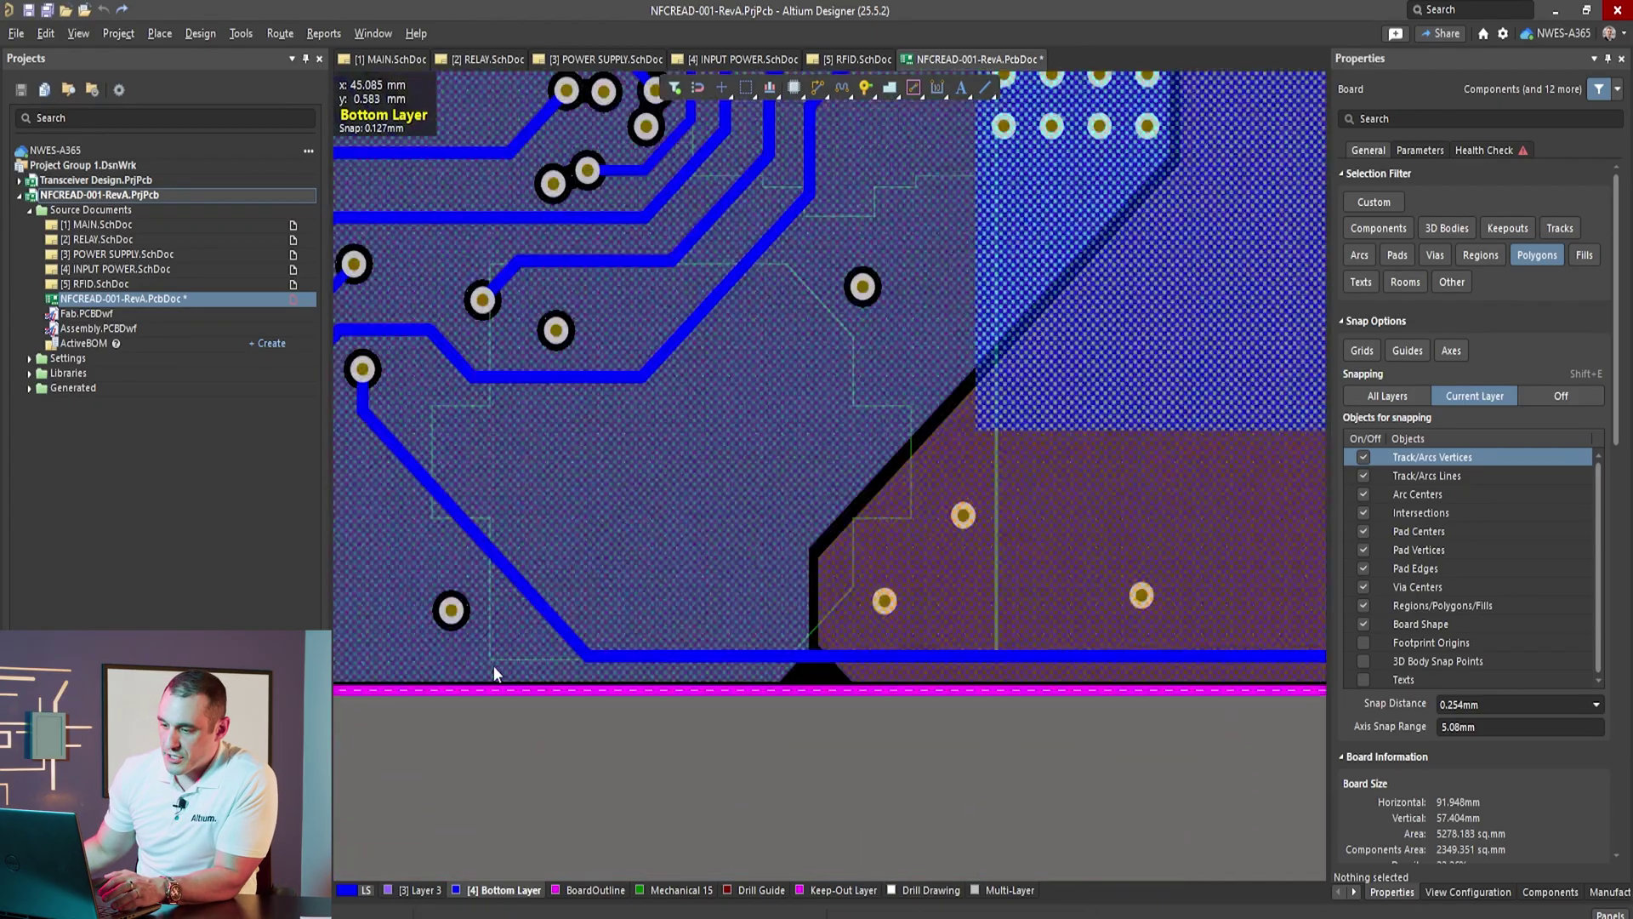
{"action": "right_click_drag", "start_coordinate": [680, 527], "coordinate": [793, 591]}
{"action": "scroll", "coordinate": [796, 591], "scroll_direction": "down", "scroll_amount": 3, "text": "ctrl"}
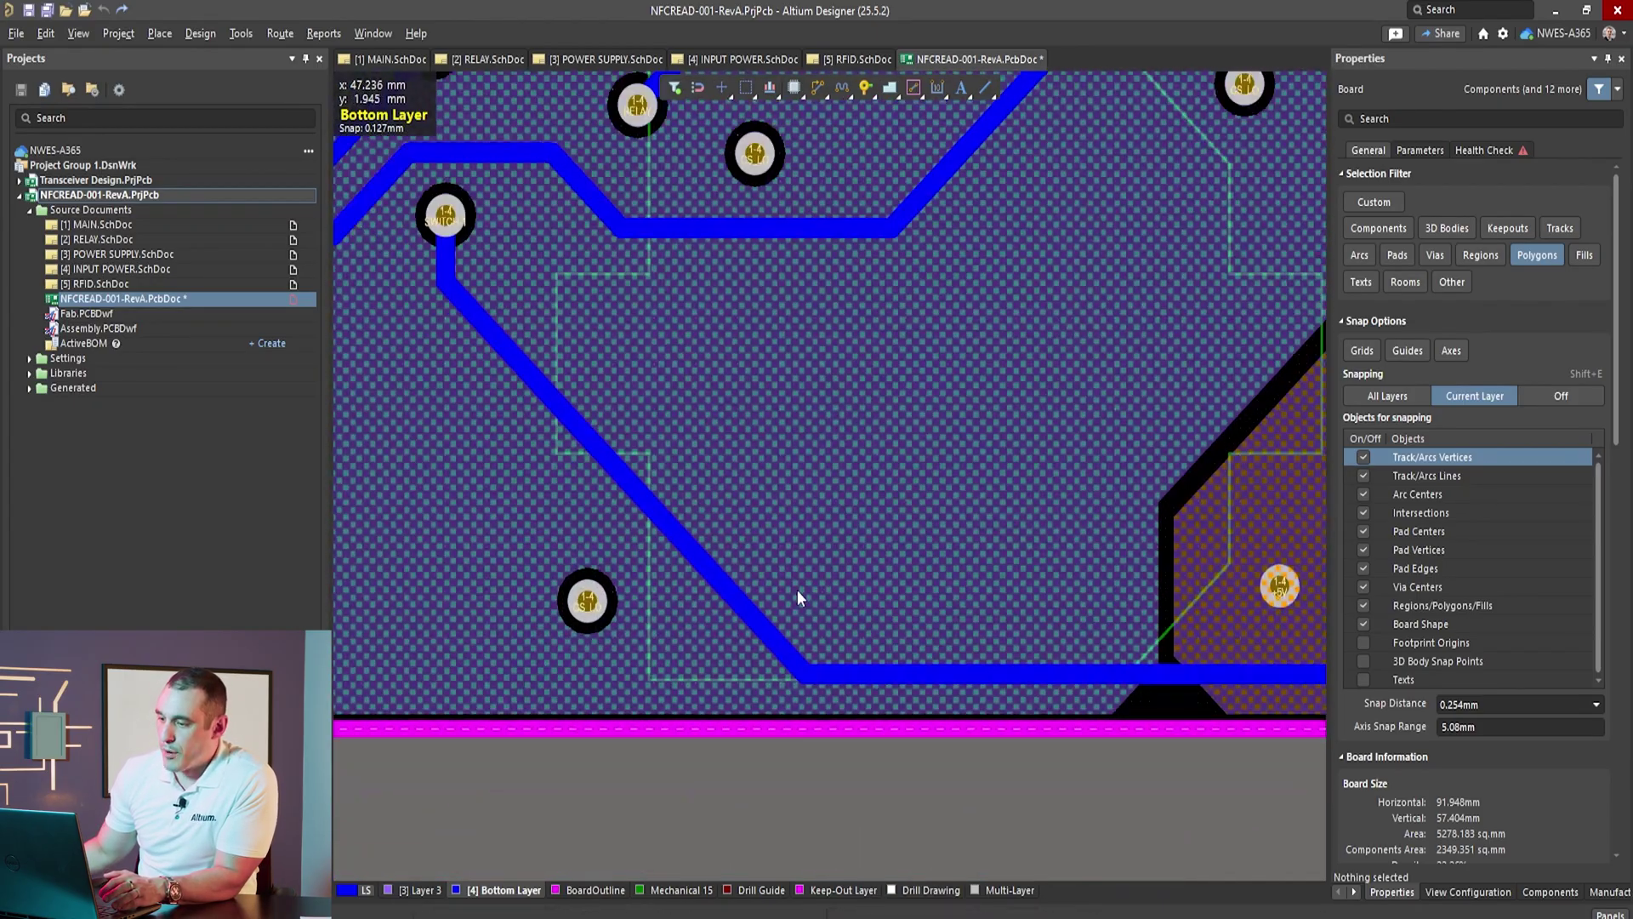
{"action": "scroll", "coordinate": [743, 569], "scroll_direction": "up", "scroll_amount": 2, "text": "ctrl"}
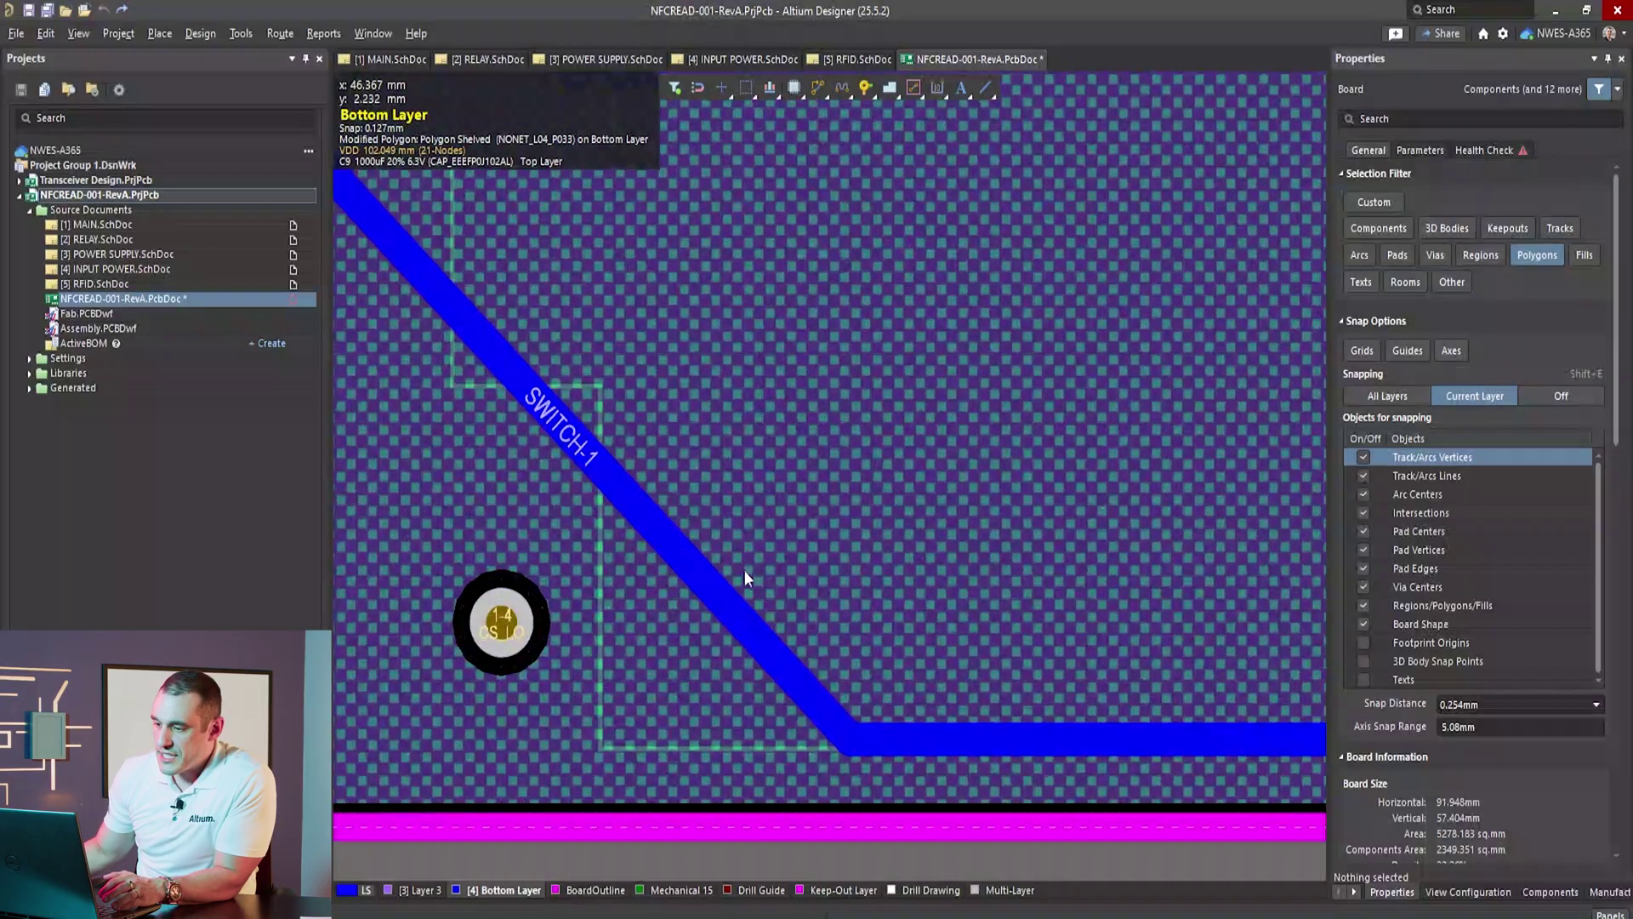
{"action": "left_click", "coordinate": [476, 59]}
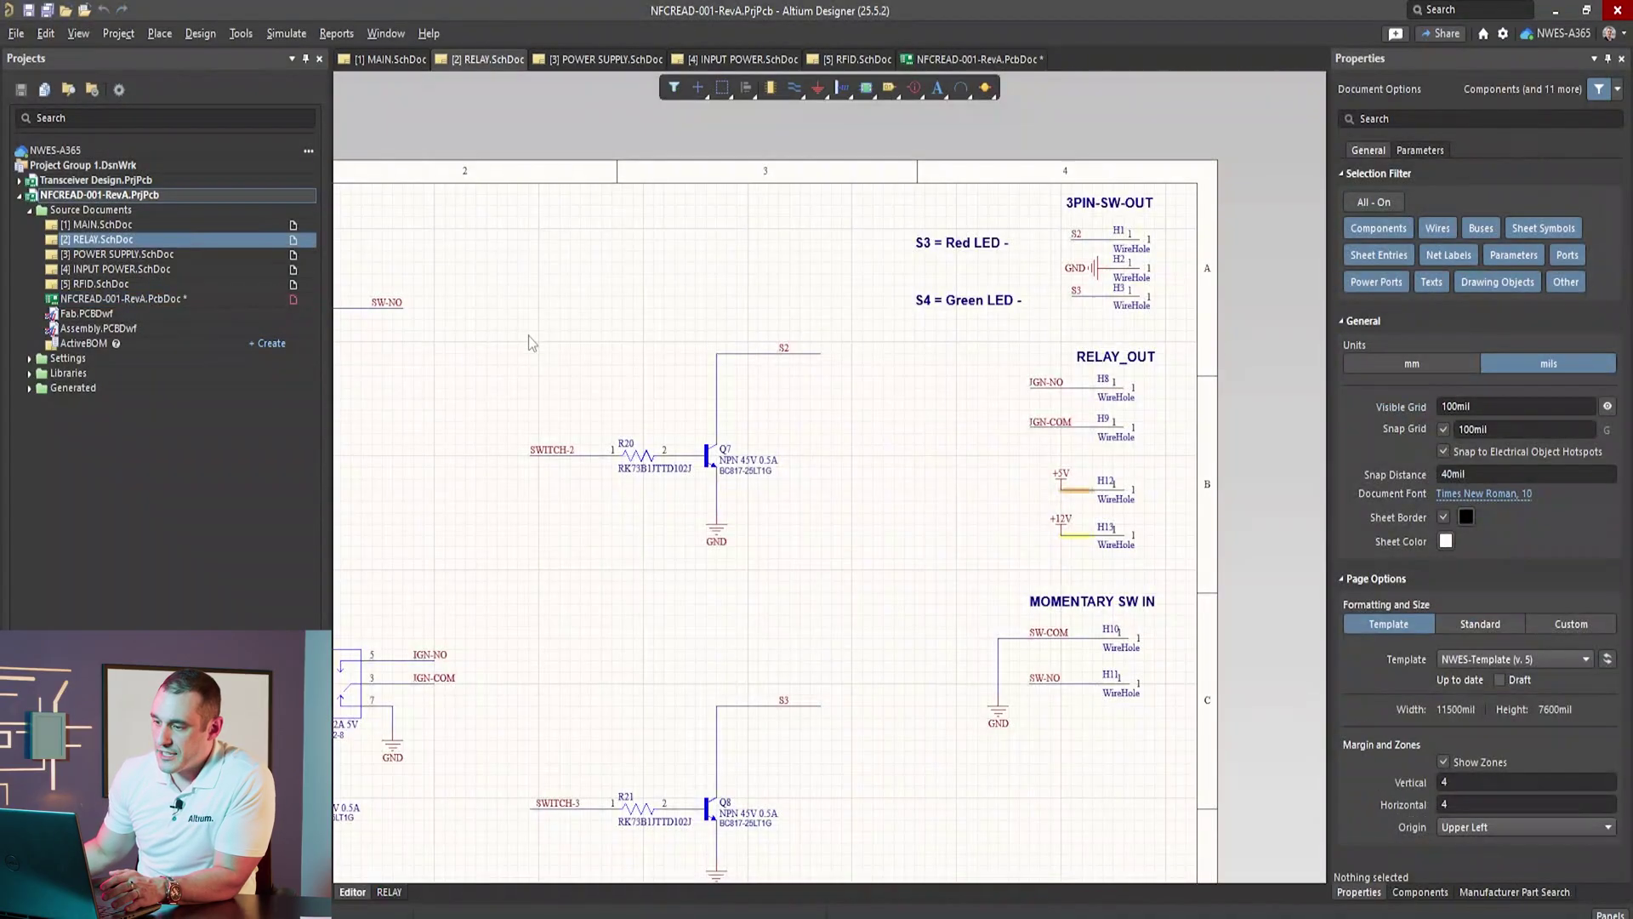
{"action": "right_click_drag", "start_coordinate": [584, 411], "coordinate": [906, 339]}
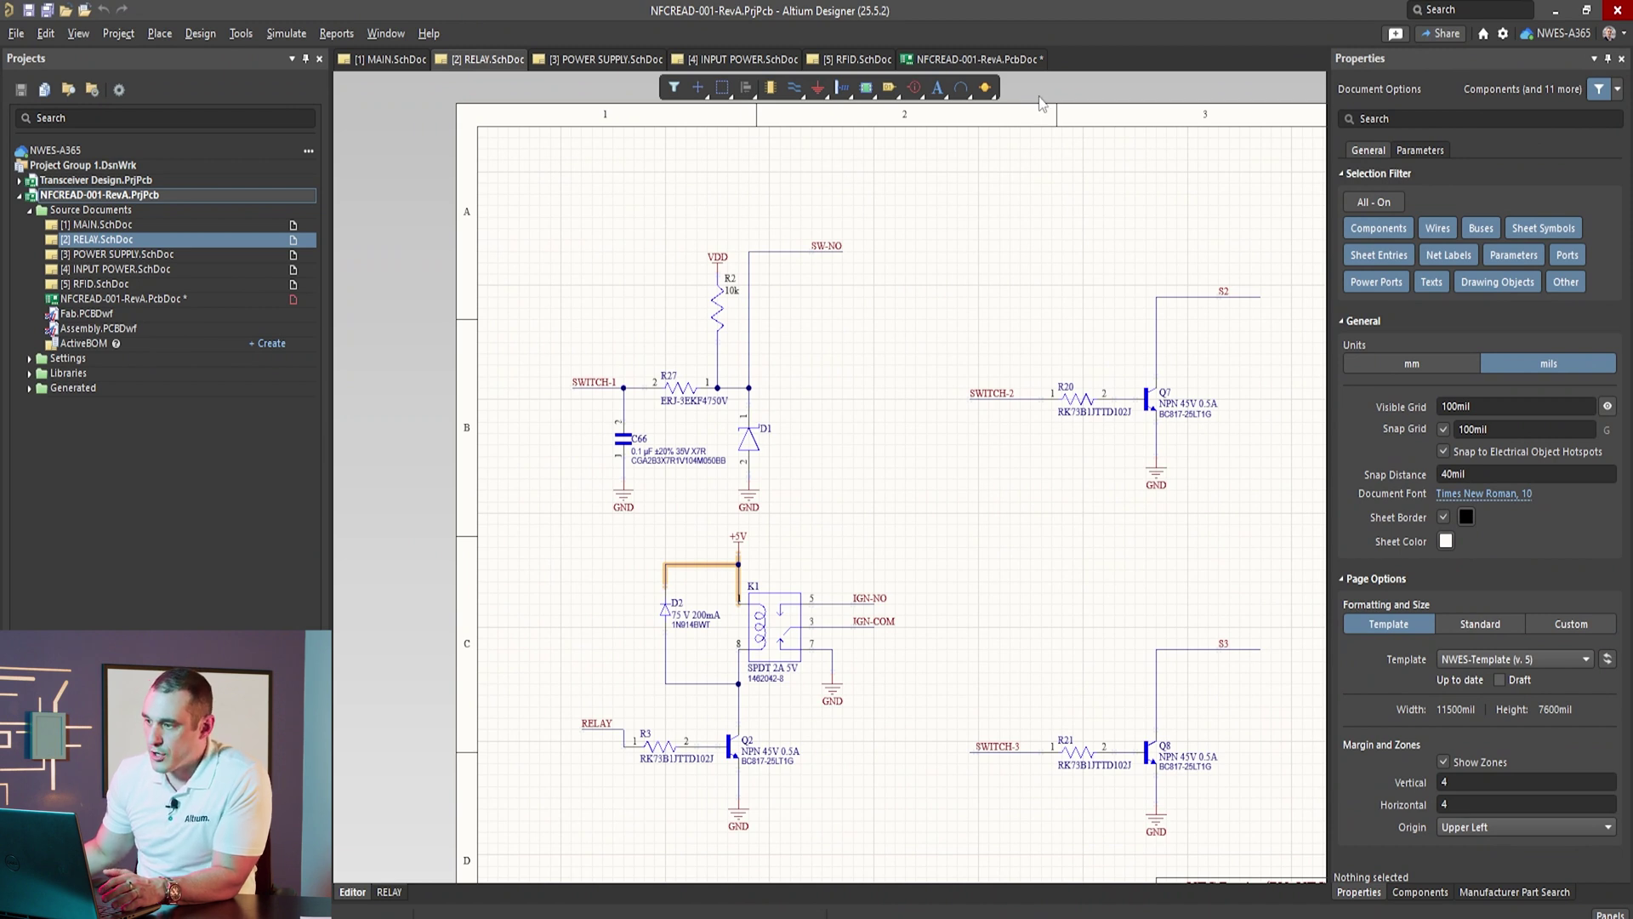
Step: Back in the PCB layout, pan along the bottom edge toward the lower-right copper pour
{"action": "left_click", "coordinate": [976, 61]}
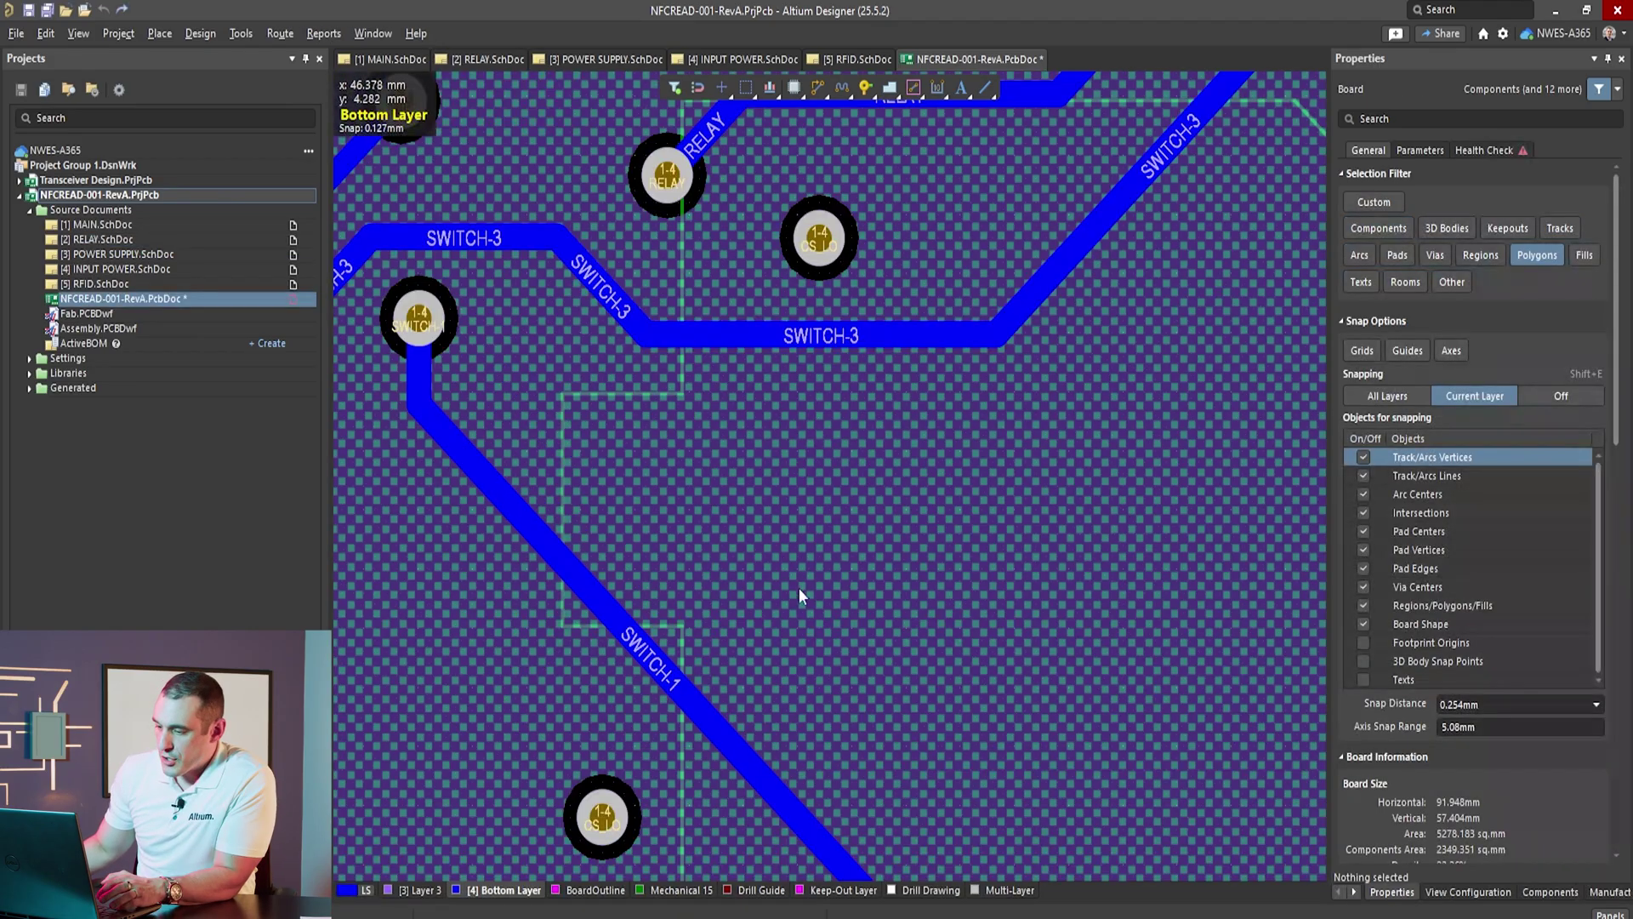
{"action": "scroll", "coordinate": [798, 588], "scroll_direction": "down", "scroll_amount": 4, "text": "ctrl"}
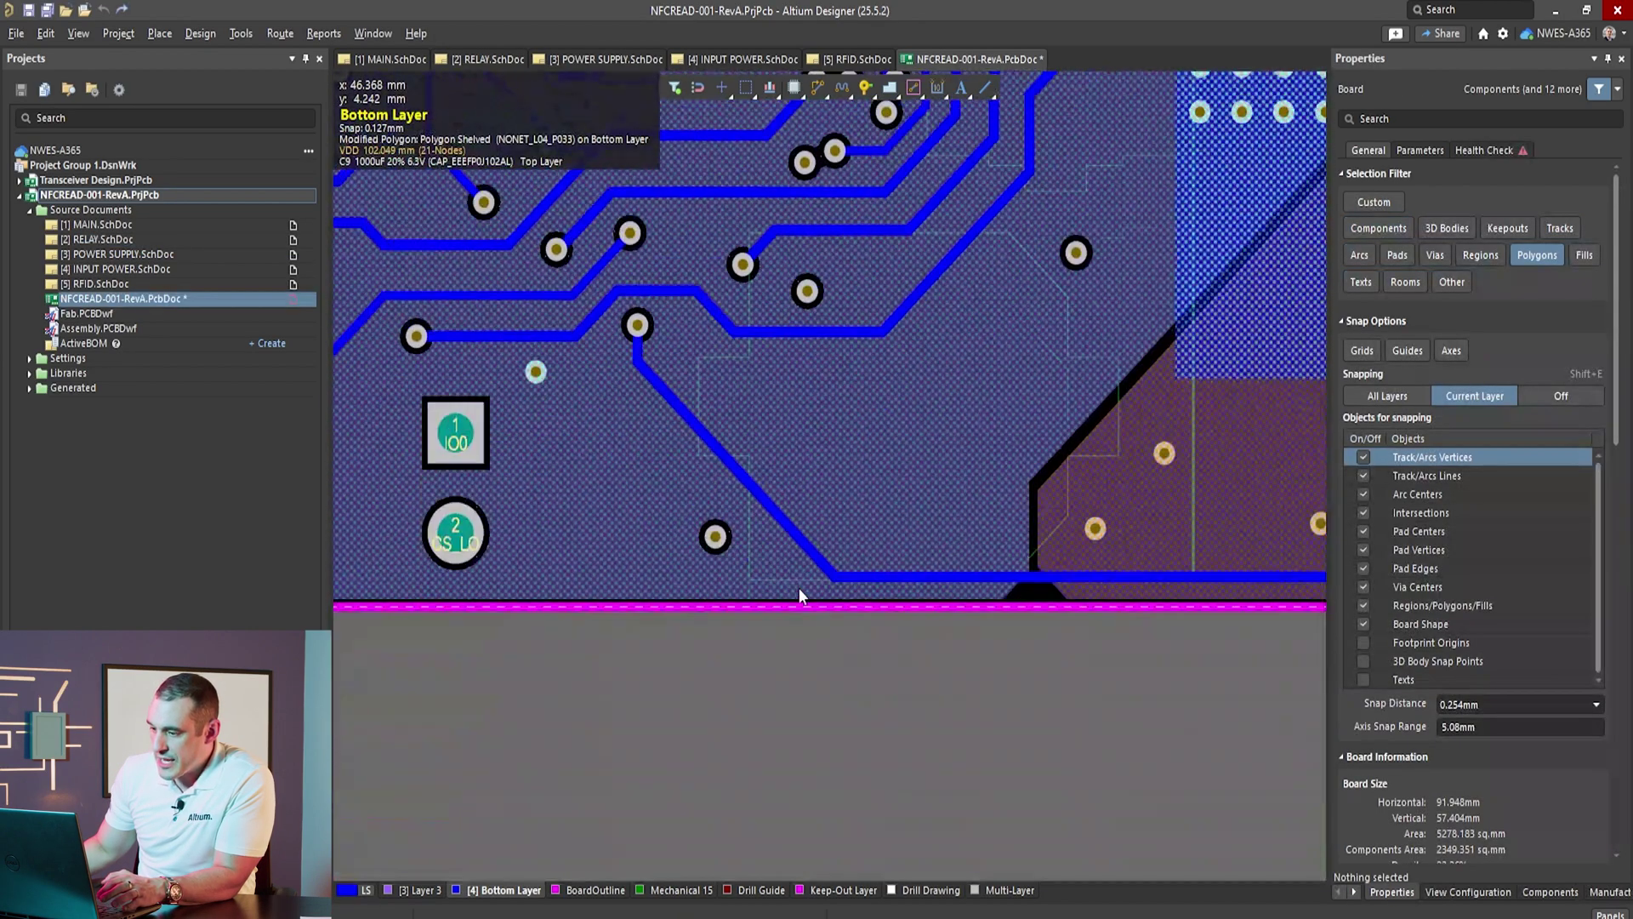
{"action": "scroll", "coordinate": [957, 518], "scroll_direction": "up", "scroll_amount": 2, "text": "ctrl"}
{"action": "right_click_drag", "start_coordinate": [957, 517], "coordinate": [661, 665]}
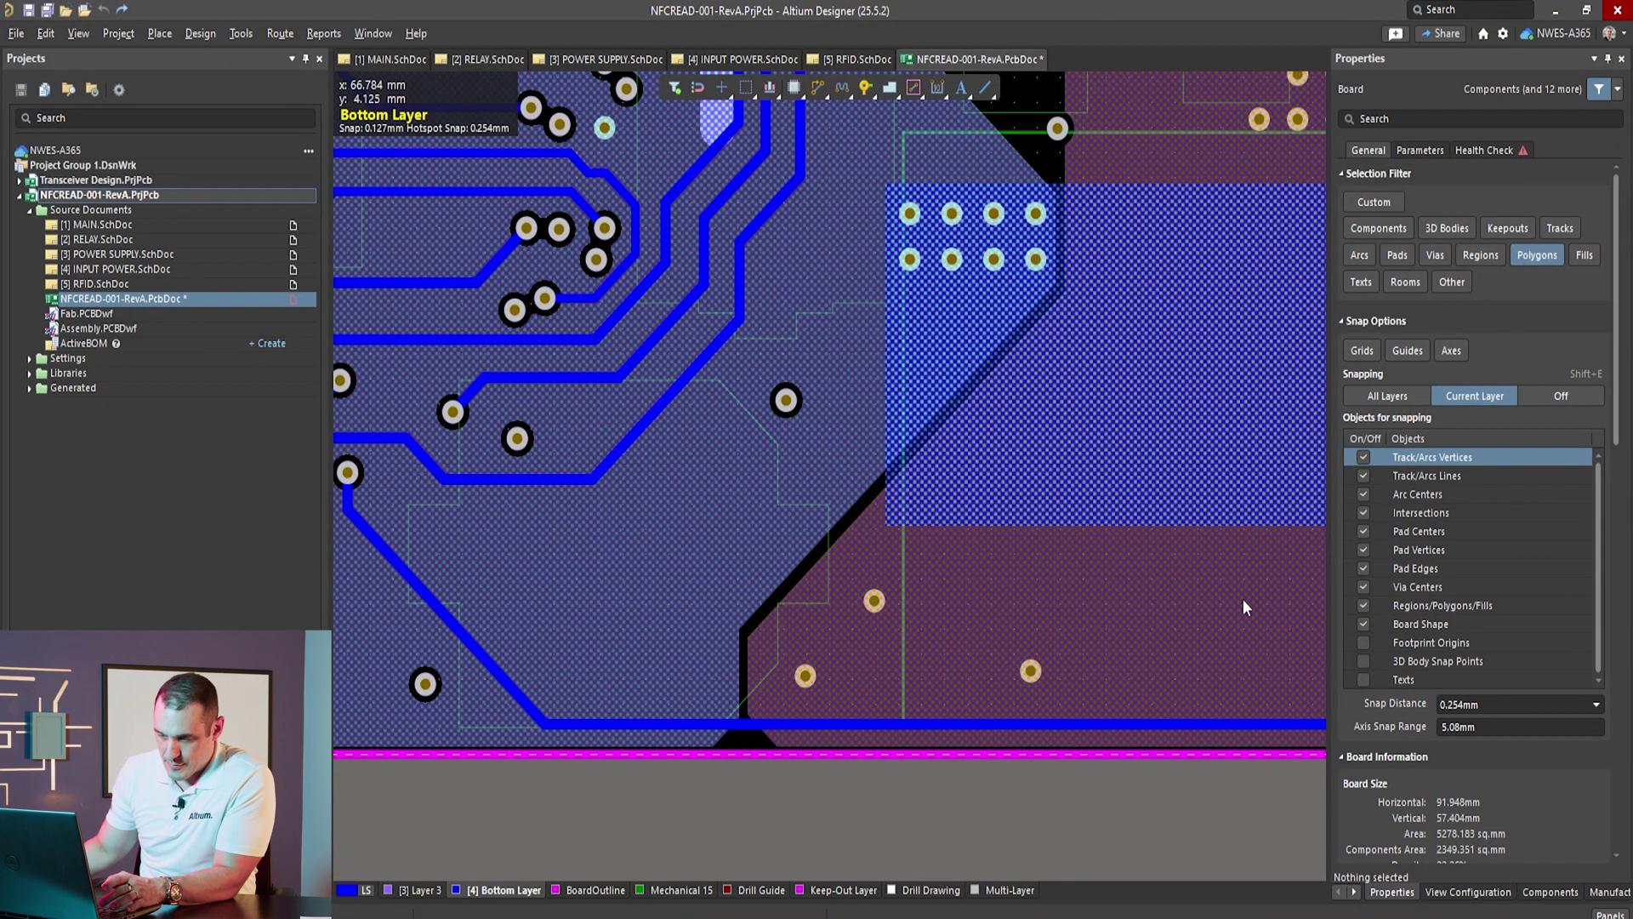
{"action": "right_click_drag", "start_coordinate": [1239, 597], "coordinate": [638, 661]}
Step: Show the whole board in 3D view and zoom in on it
{"action": "key", "text": "l"}
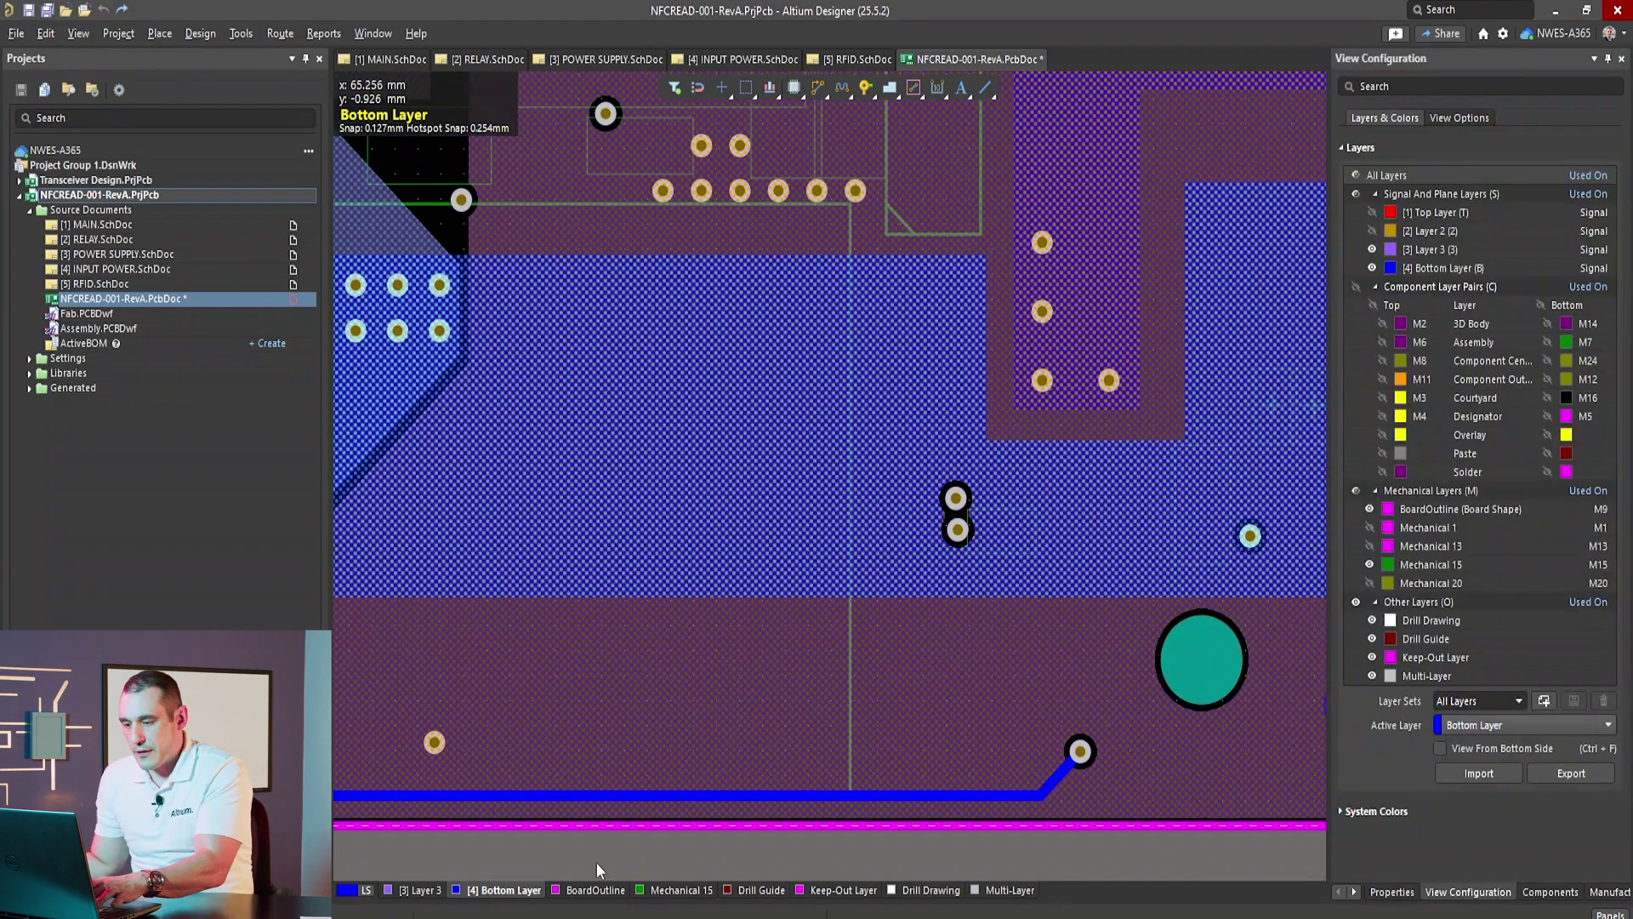
{"action": "key", "text": "3"}
{"action": "key", "text": "ctrl+Page_Down"}
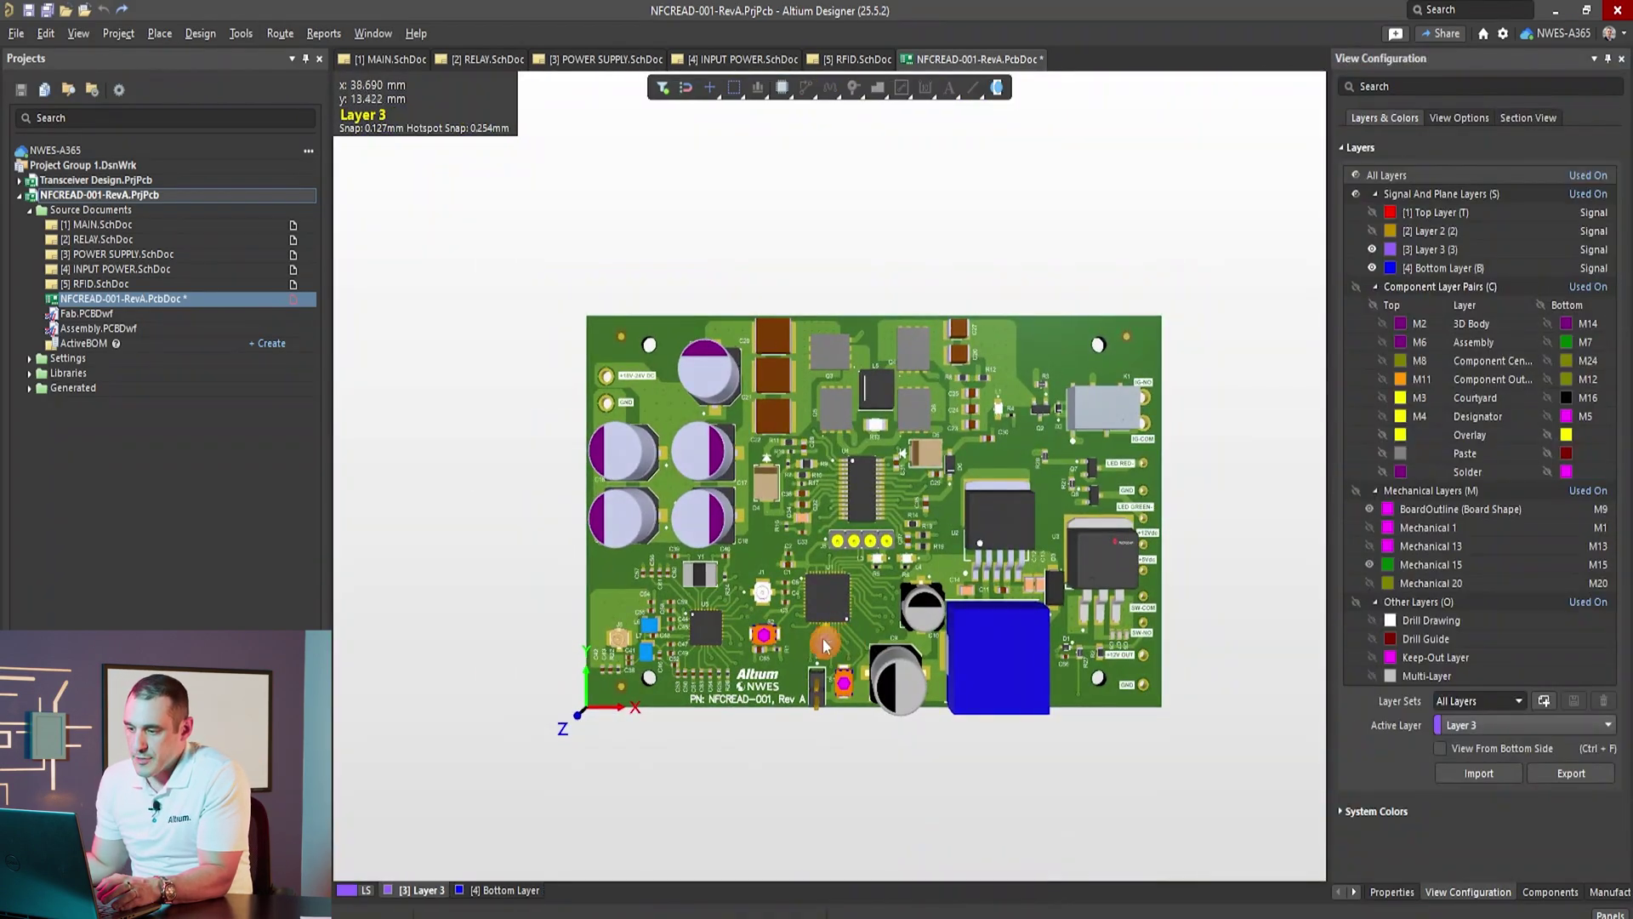
{"action": "scroll", "coordinate": [815, 554], "scroll_direction": "up", "scroll_amount": 3, "text": "ctrl"}
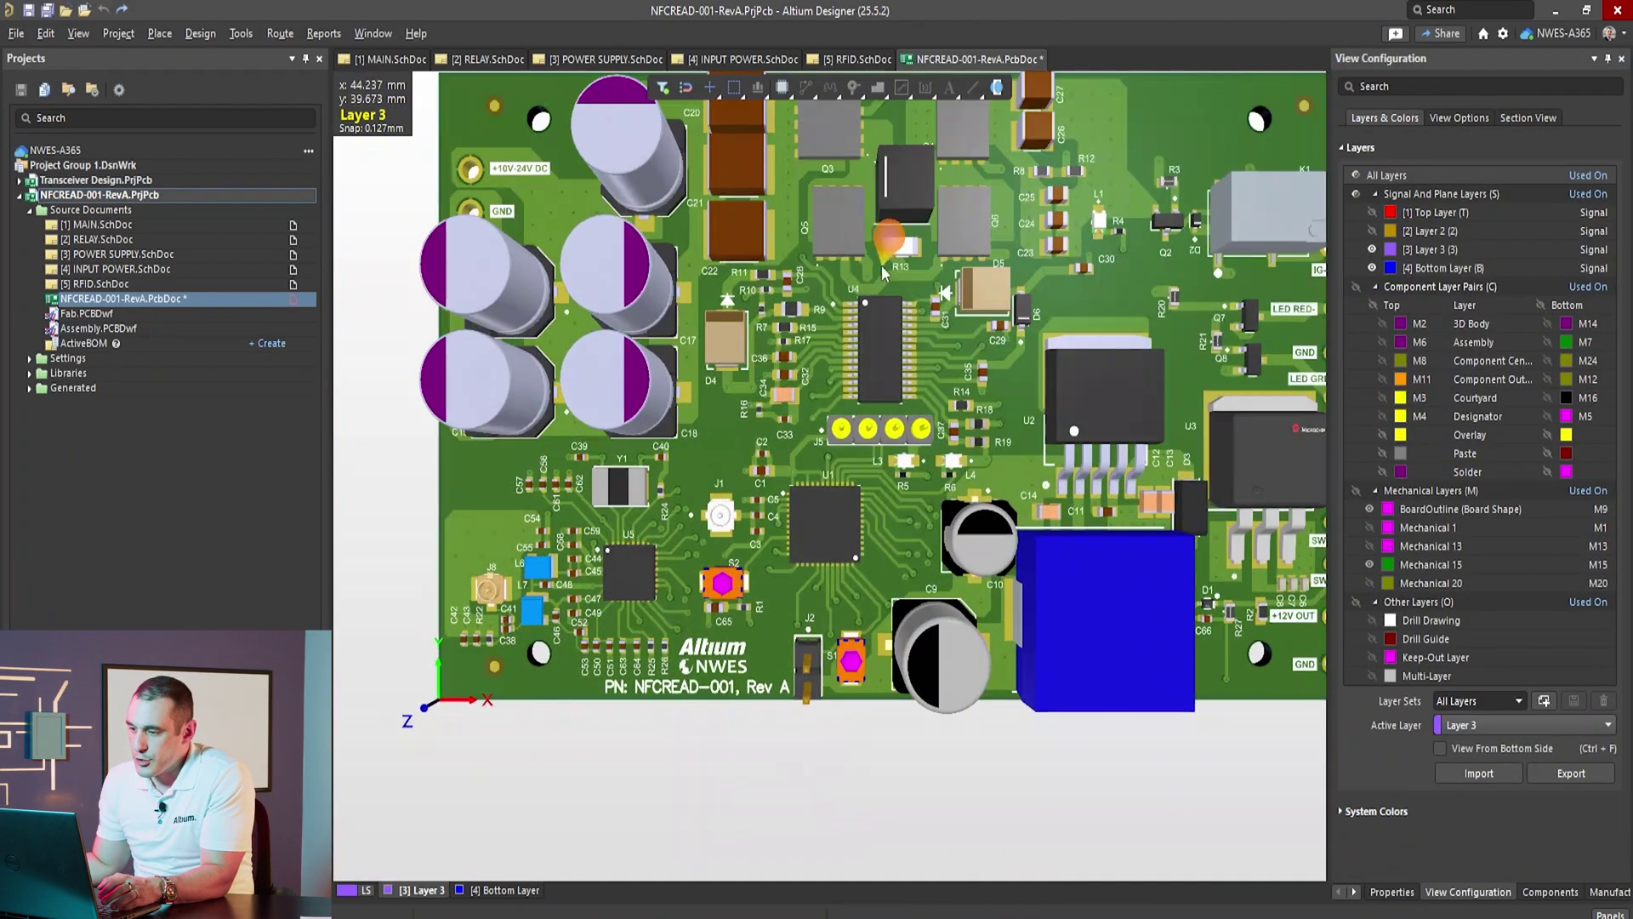
{"action": "scroll", "coordinate": [791, 579], "scroll_direction": "up", "scroll_amount": 3, "text": "ctrl"}
{"action": "scroll", "coordinate": [859, 449], "scroll_direction": "up", "scroll_amount": 4, "text": "ctrl"}
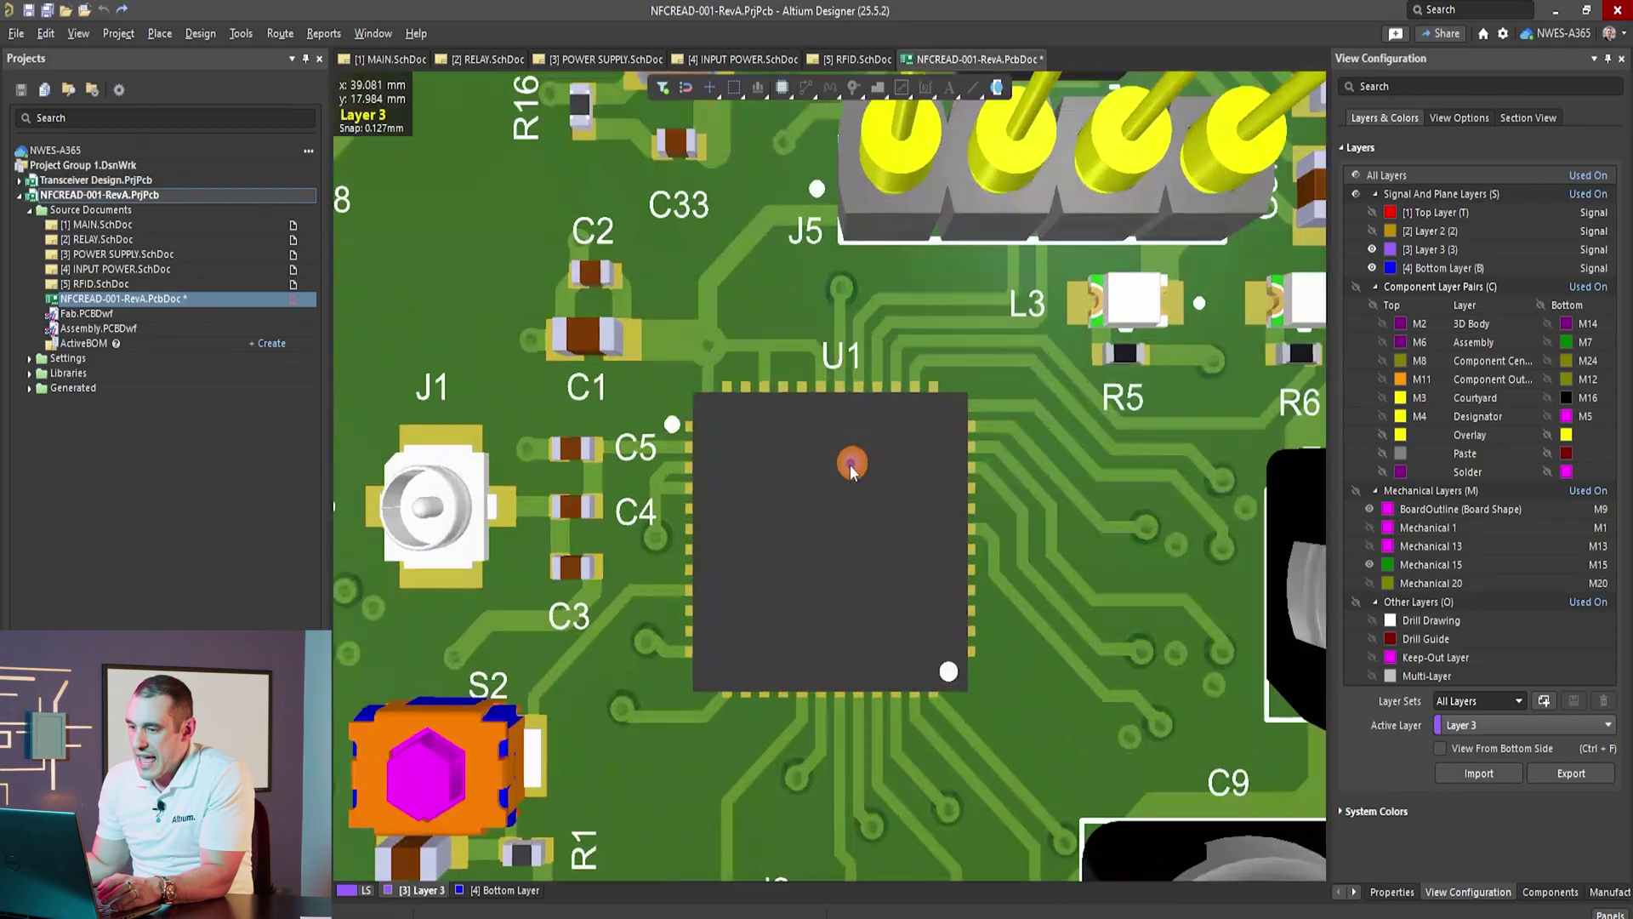
Step: Pan the 3D board around J5, U4, R13, Q5 and U3 to inspect the parts
{"action": "right_click_drag", "start_coordinate": [808, 196], "coordinate": [558, 494]}
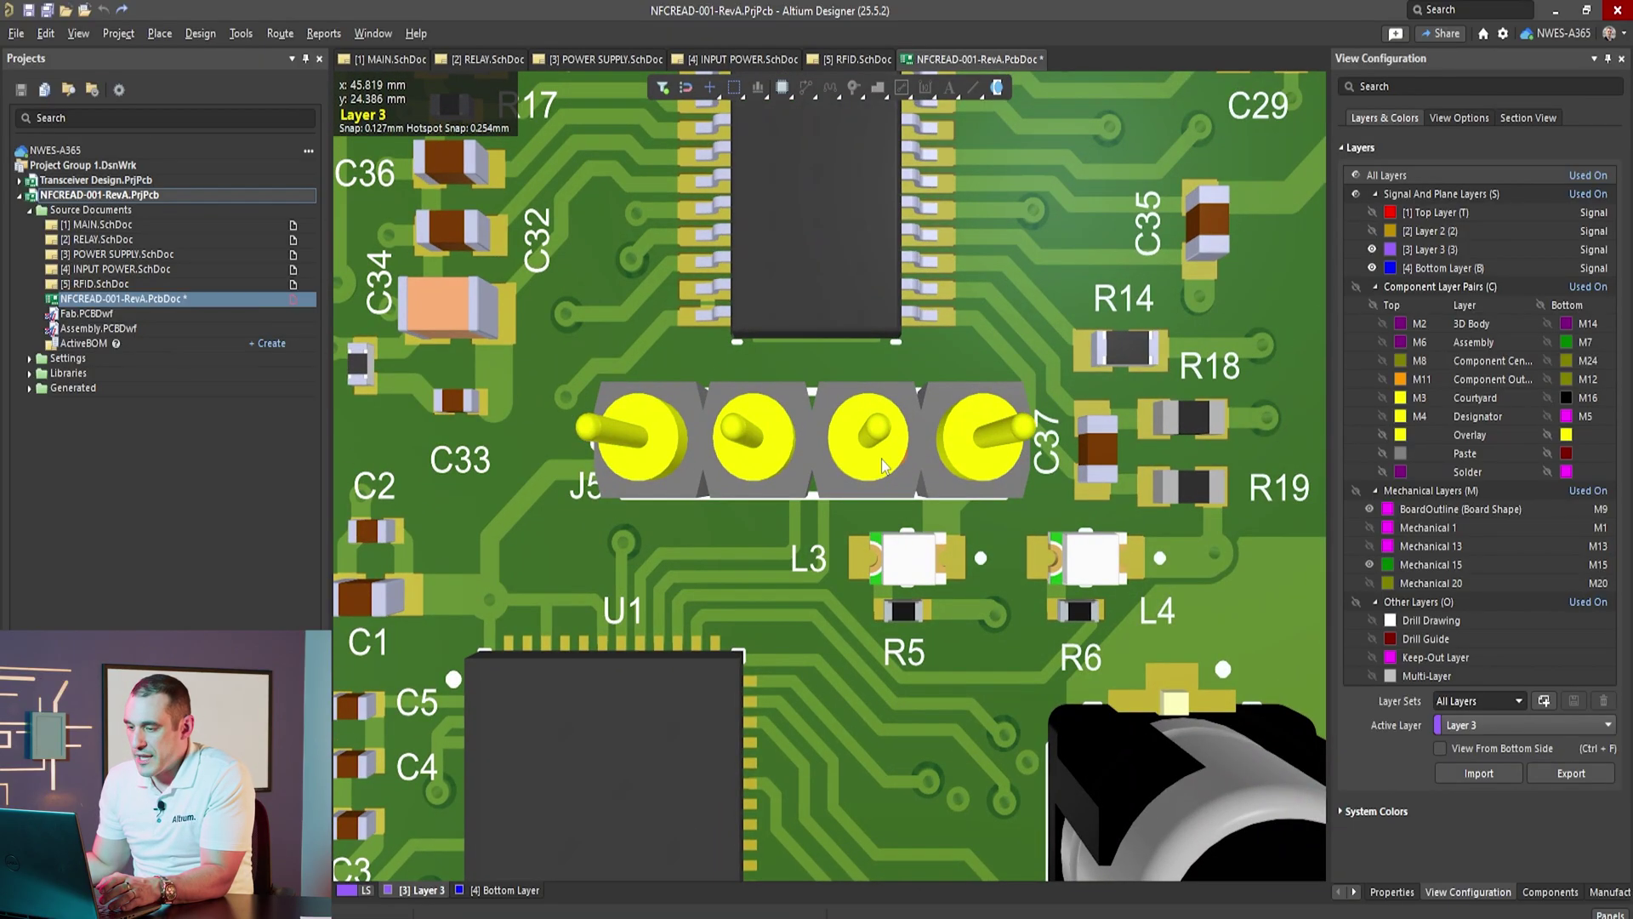
{"action": "left_click", "coordinate": [559, 364]}
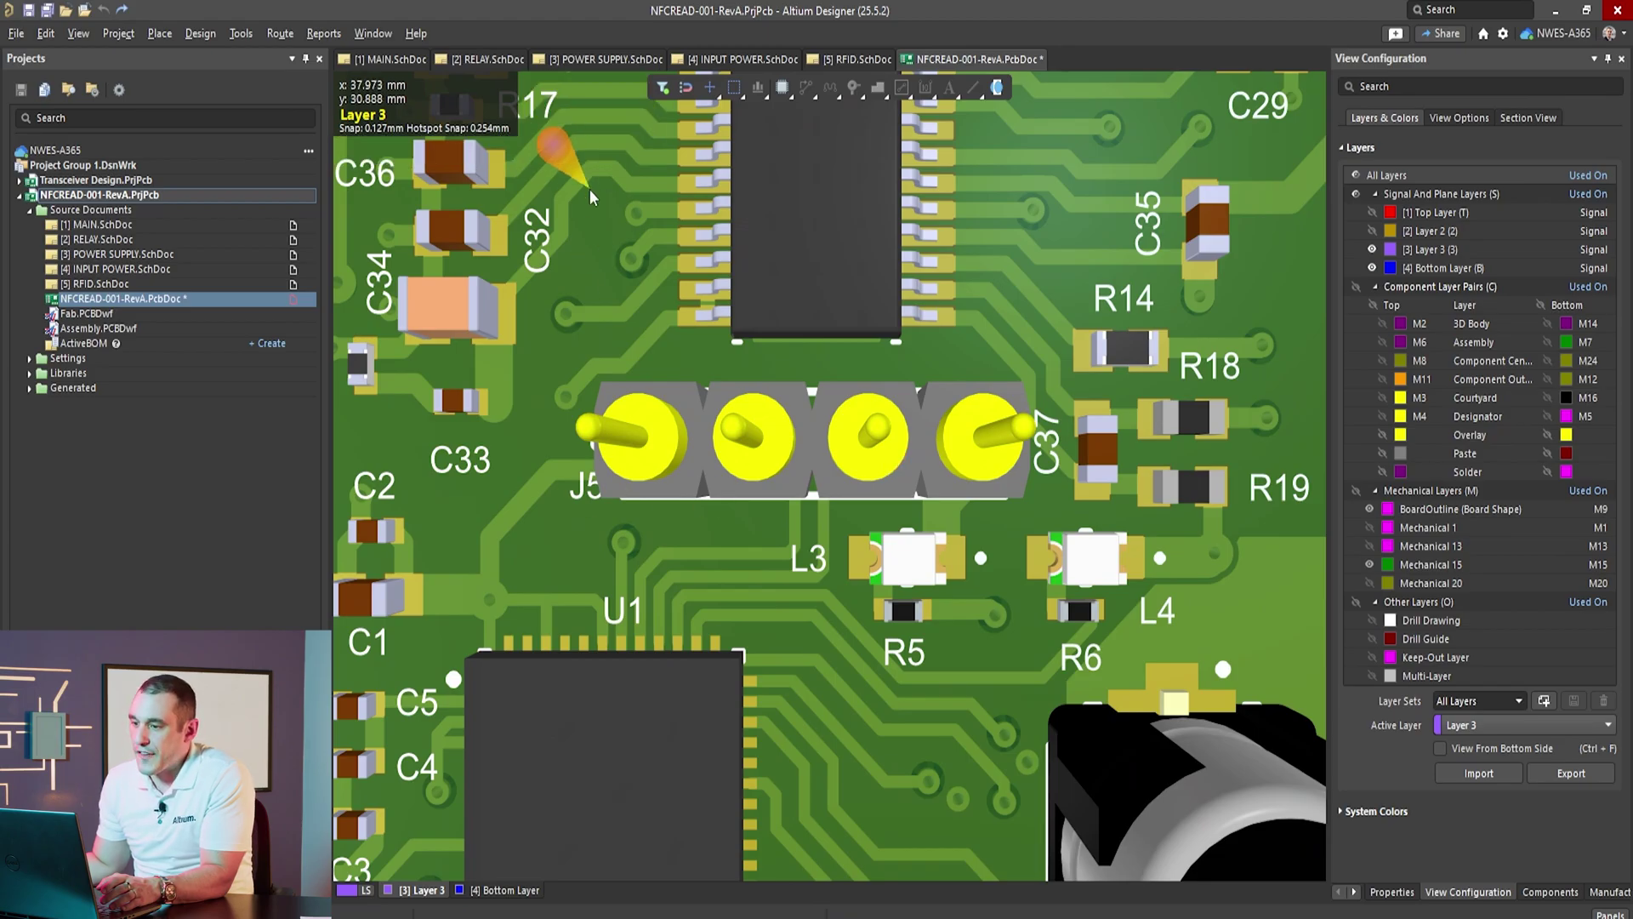
{"action": "right_click_drag", "start_coordinate": [589, 189], "coordinate": [657, 638]}
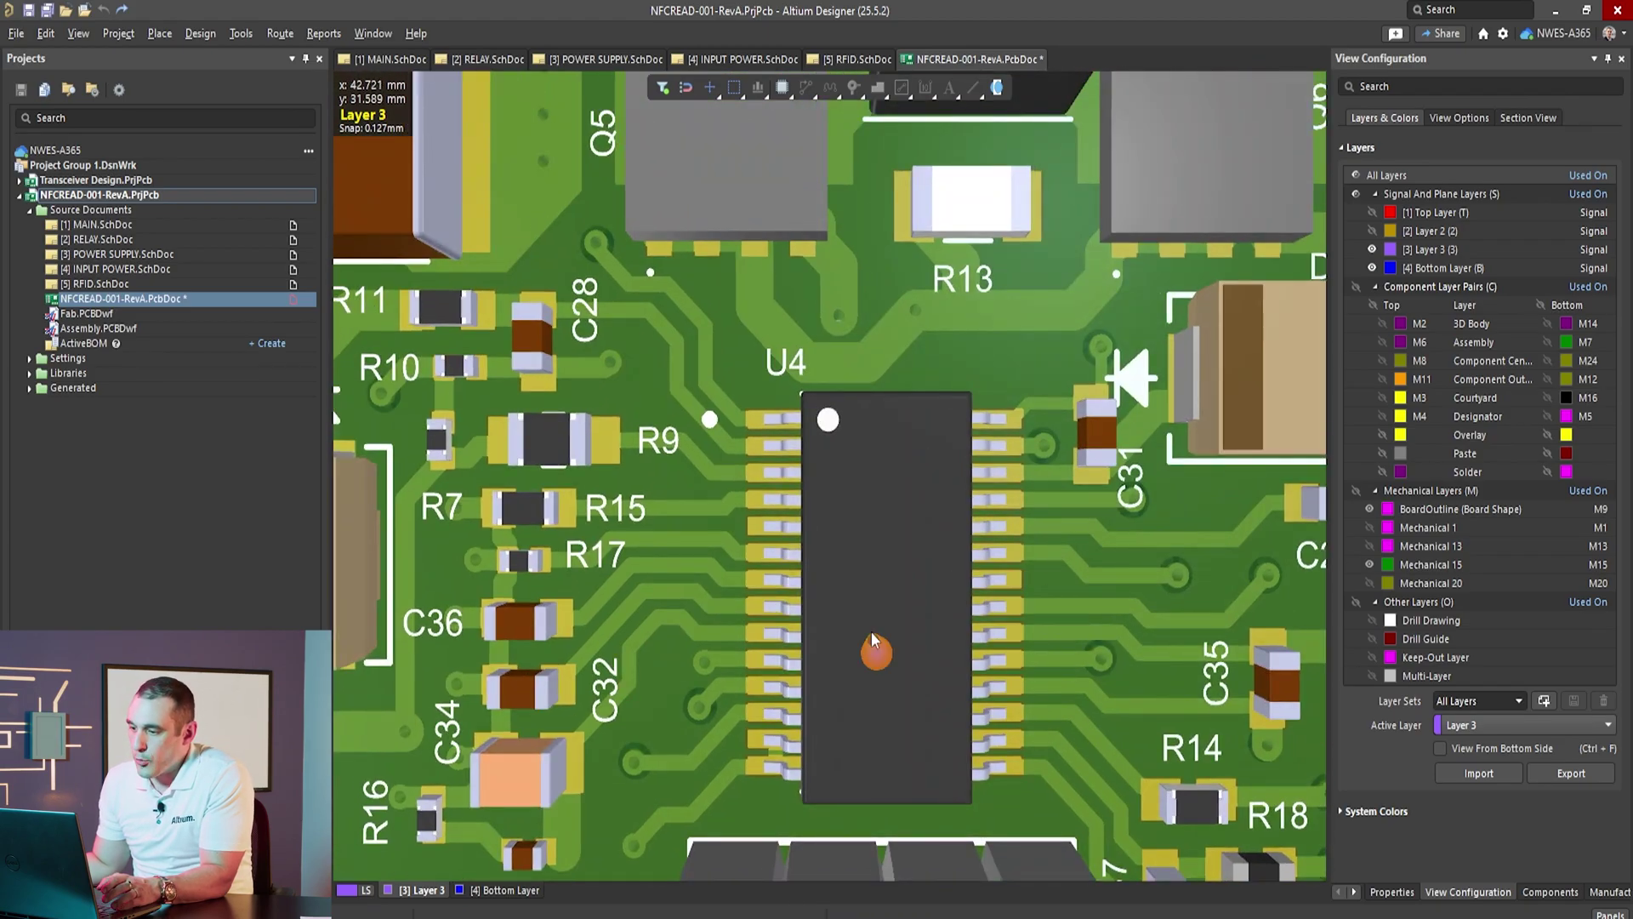
{"action": "scroll", "coordinate": [869, 578], "scroll_direction": "down", "scroll_amount": 2, "text": "ctrl"}
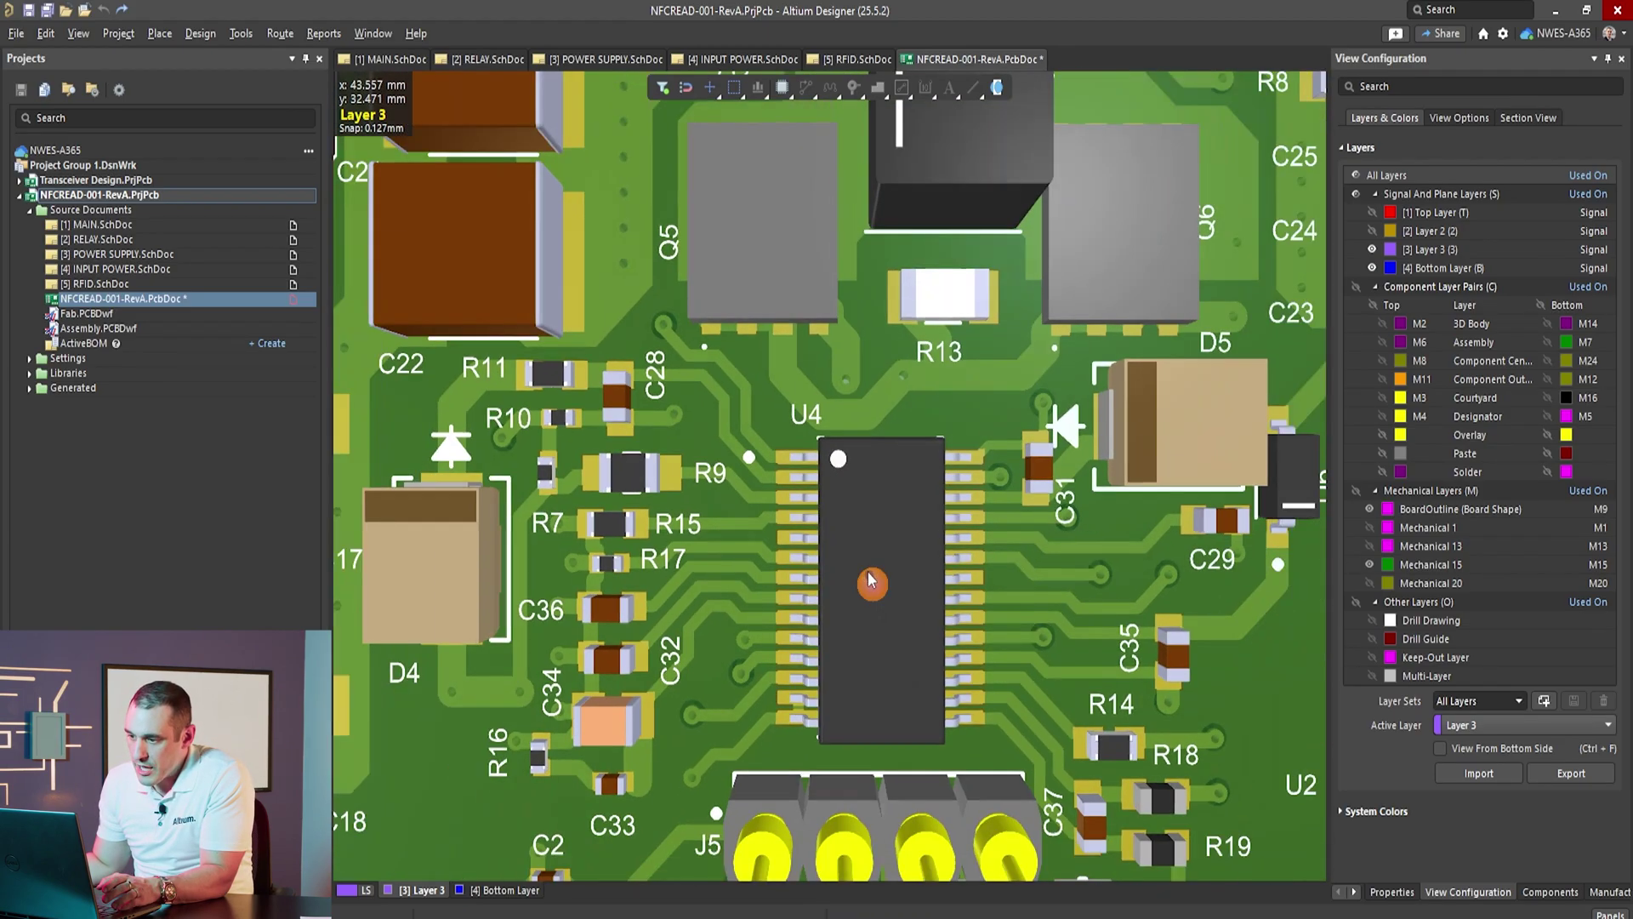
{"action": "scroll", "coordinate": [869, 578], "scroll_direction": "down", "scroll_amount": 1, "text": "ctrl"}
{"action": "scroll", "coordinate": [798, 555], "scroll_direction": "down", "scroll_amount": 1, "text": "ctrl"}
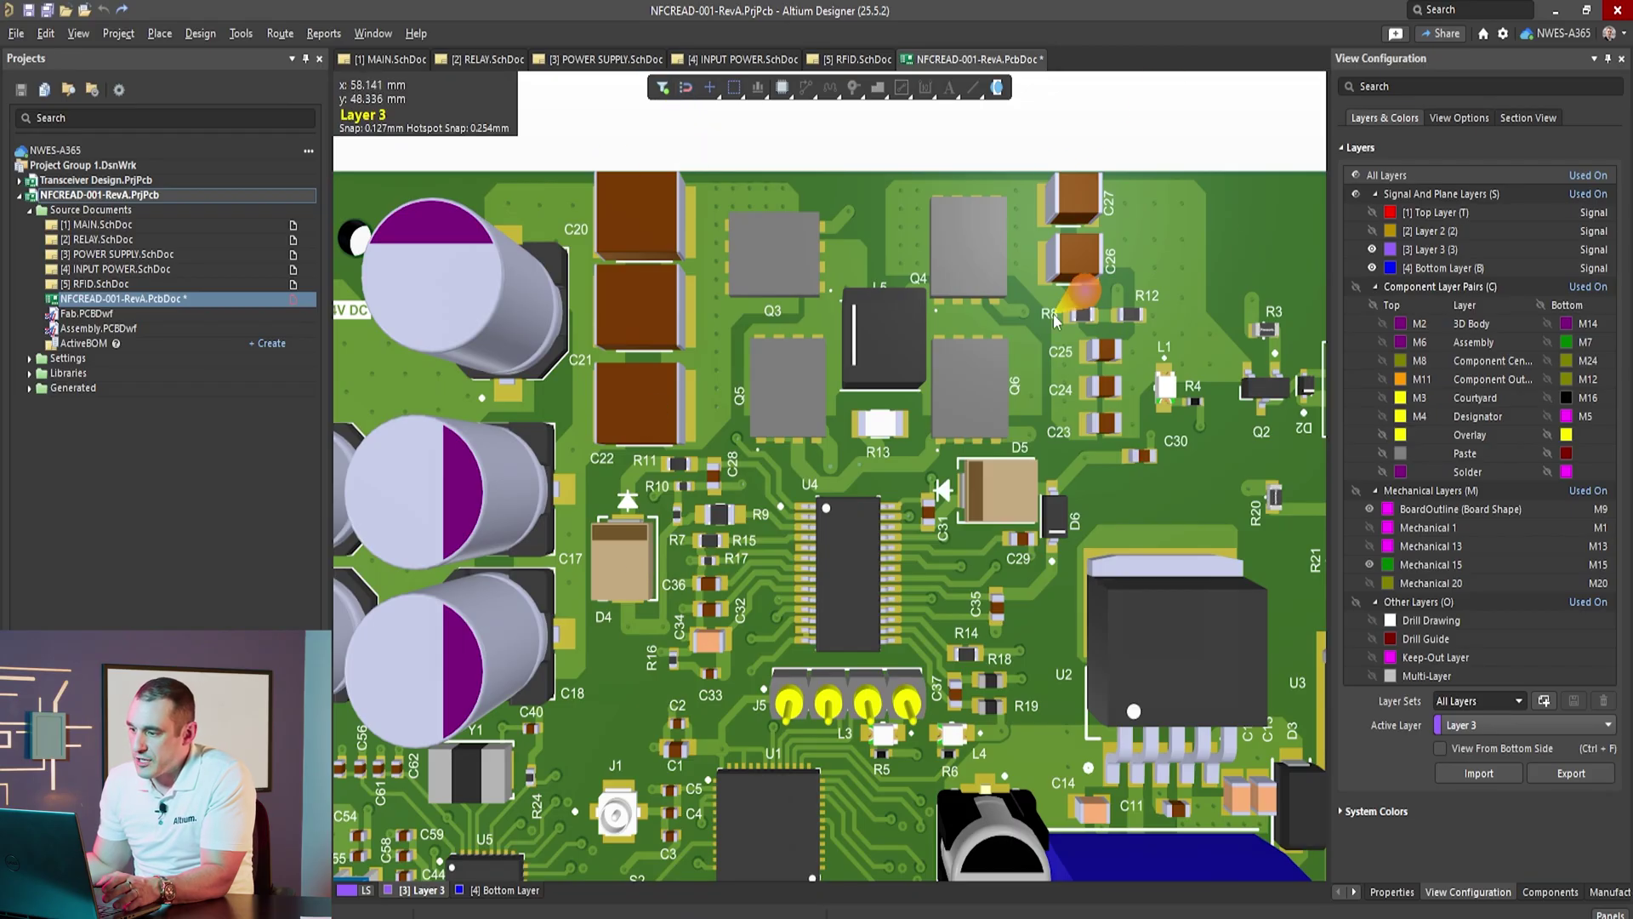
{"action": "right_click_drag", "start_coordinate": [1261, 718], "coordinate": [630, 421]}
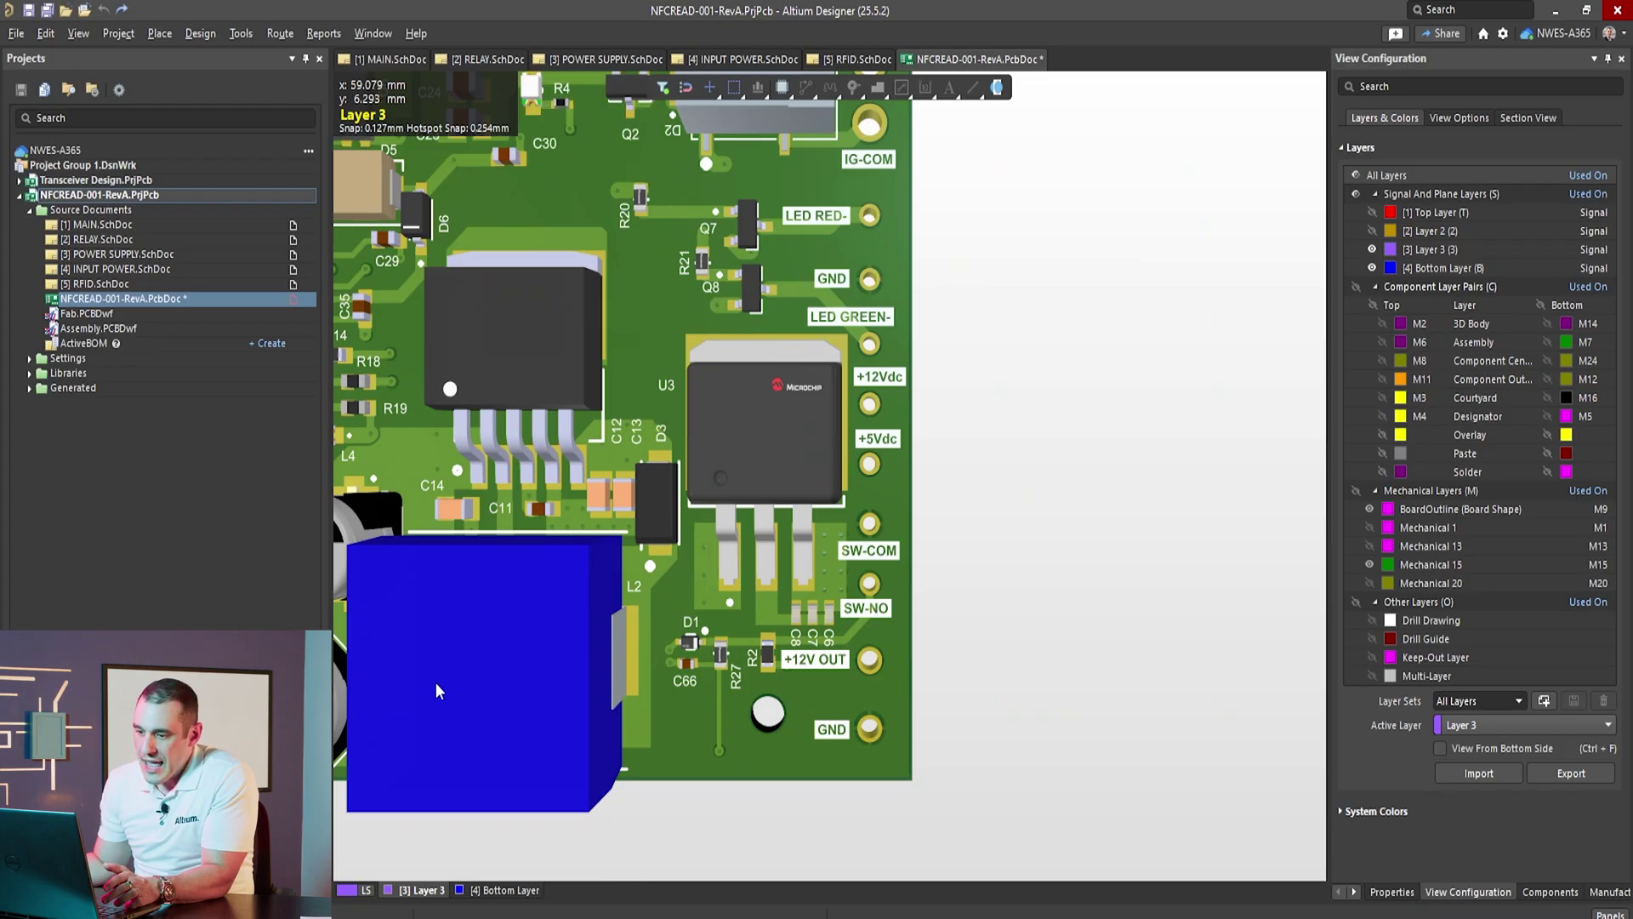
{"action": "scroll", "coordinate": [457, 758], "scroll_direction": "down", "scroll_amount": 3, "text": "ctrl"}
{"action": "scroll", "coordinate": [1048, 590], "scroll_direction": "up", "scroll_amount": 4, "text": "ctrl"}
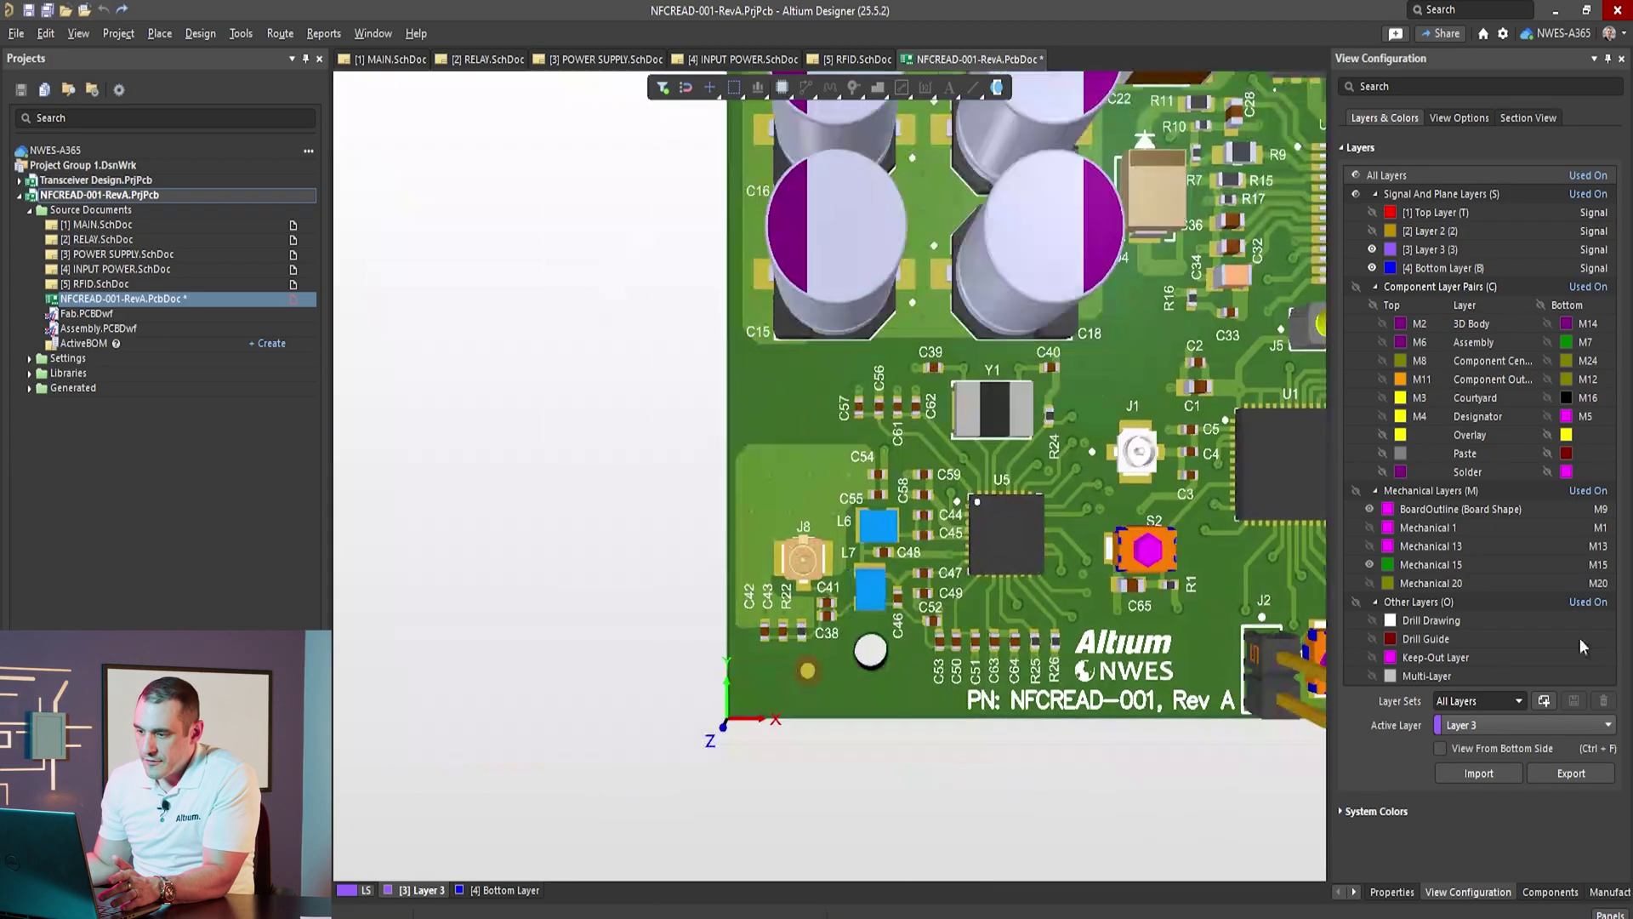
{"action": "right_click_drag", "start_coordinate": [1048, 590], "coordinate": [788, 599]}
{"action": "scroll", "coordinate": [767, 595], "scroll_direction": "up", "scroll_amount": 3, "text": "ctrl"}
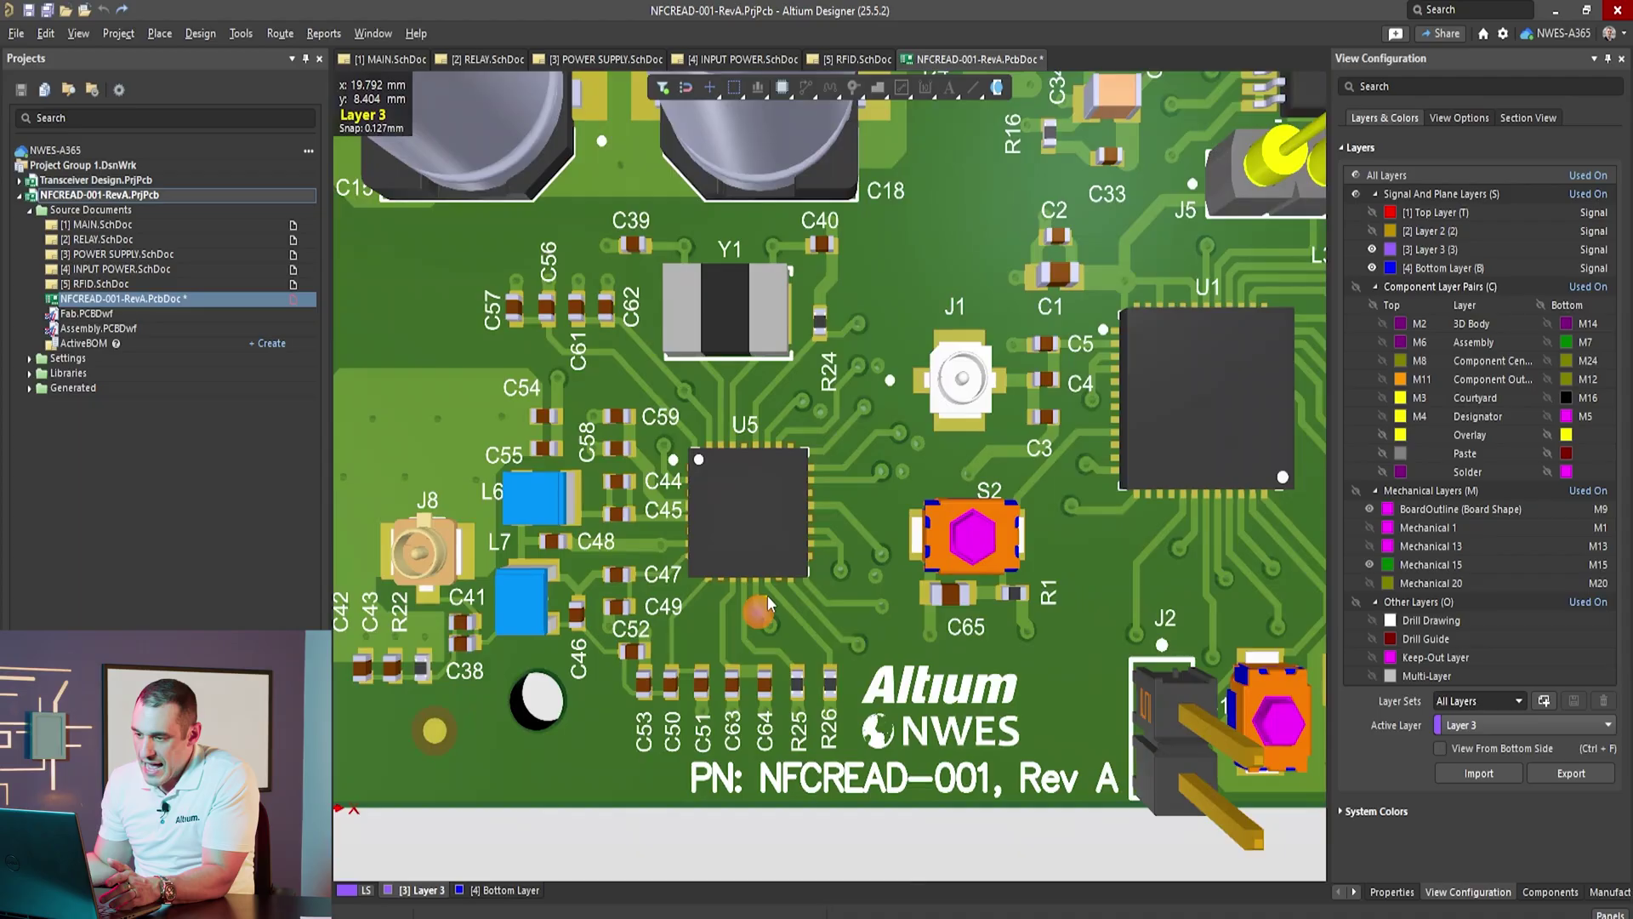
{"action": "scroll", "coordinate": [767, 594], "scroll_direction": "down", "scroll_amount": 3, "text": "ctrl"}
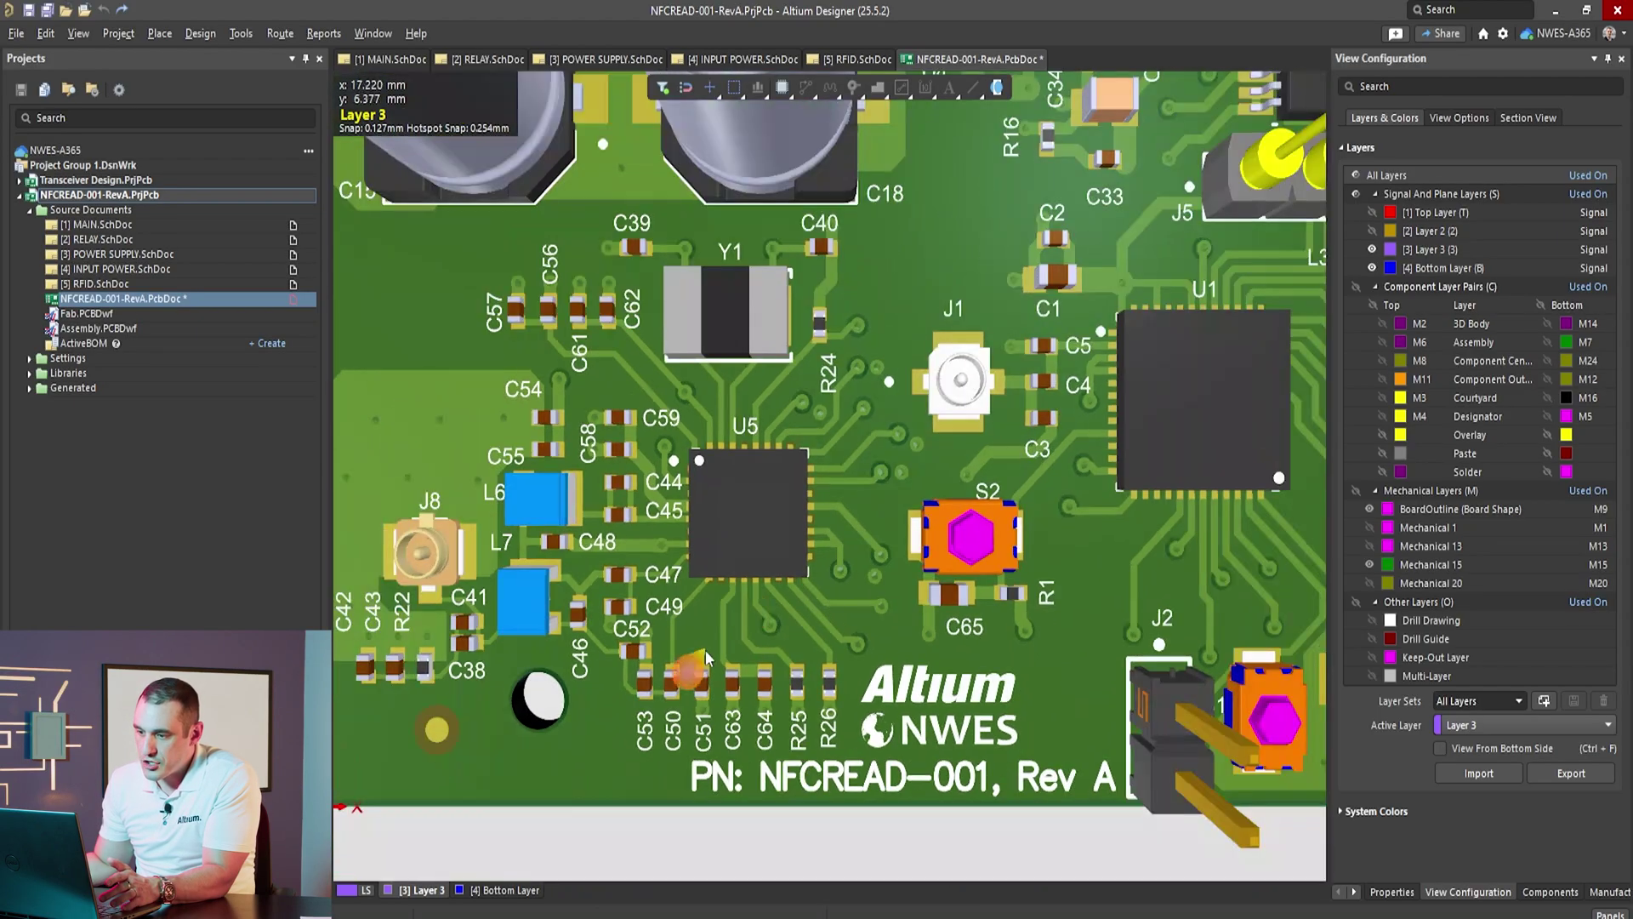
{"action": "right_click_drag", "start_coordinate": [706, 650], "coordinate": [896, 627]}
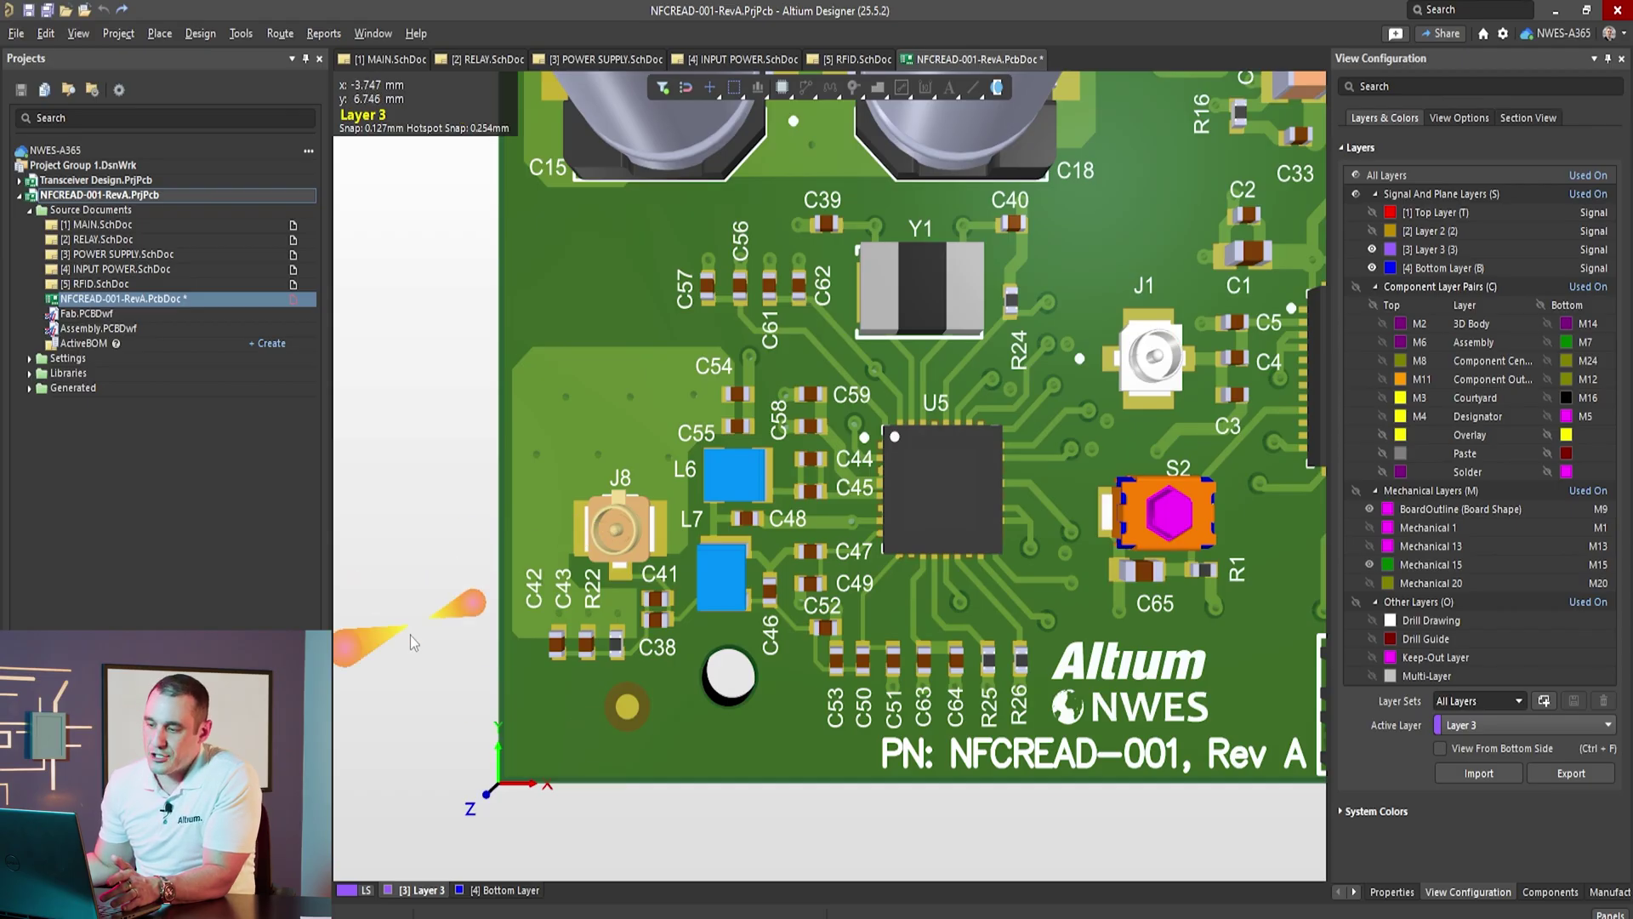
{"action": "mouse_move", "coordinate": [587, 644]}
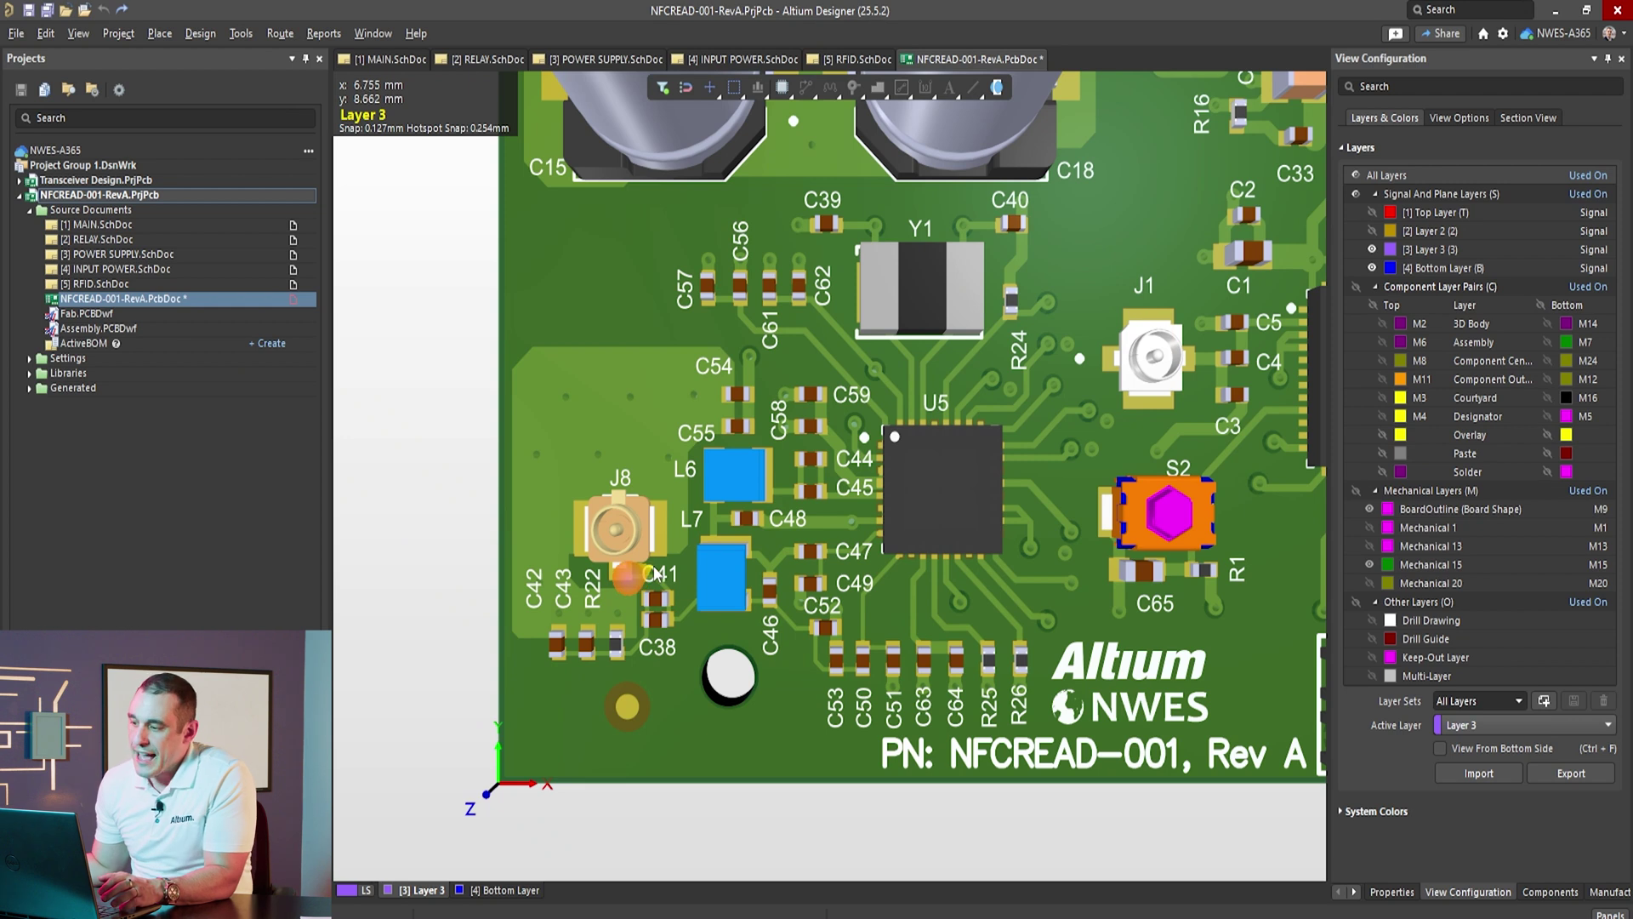
{"action": "mouse_move", "coordinate": [657, 573]}
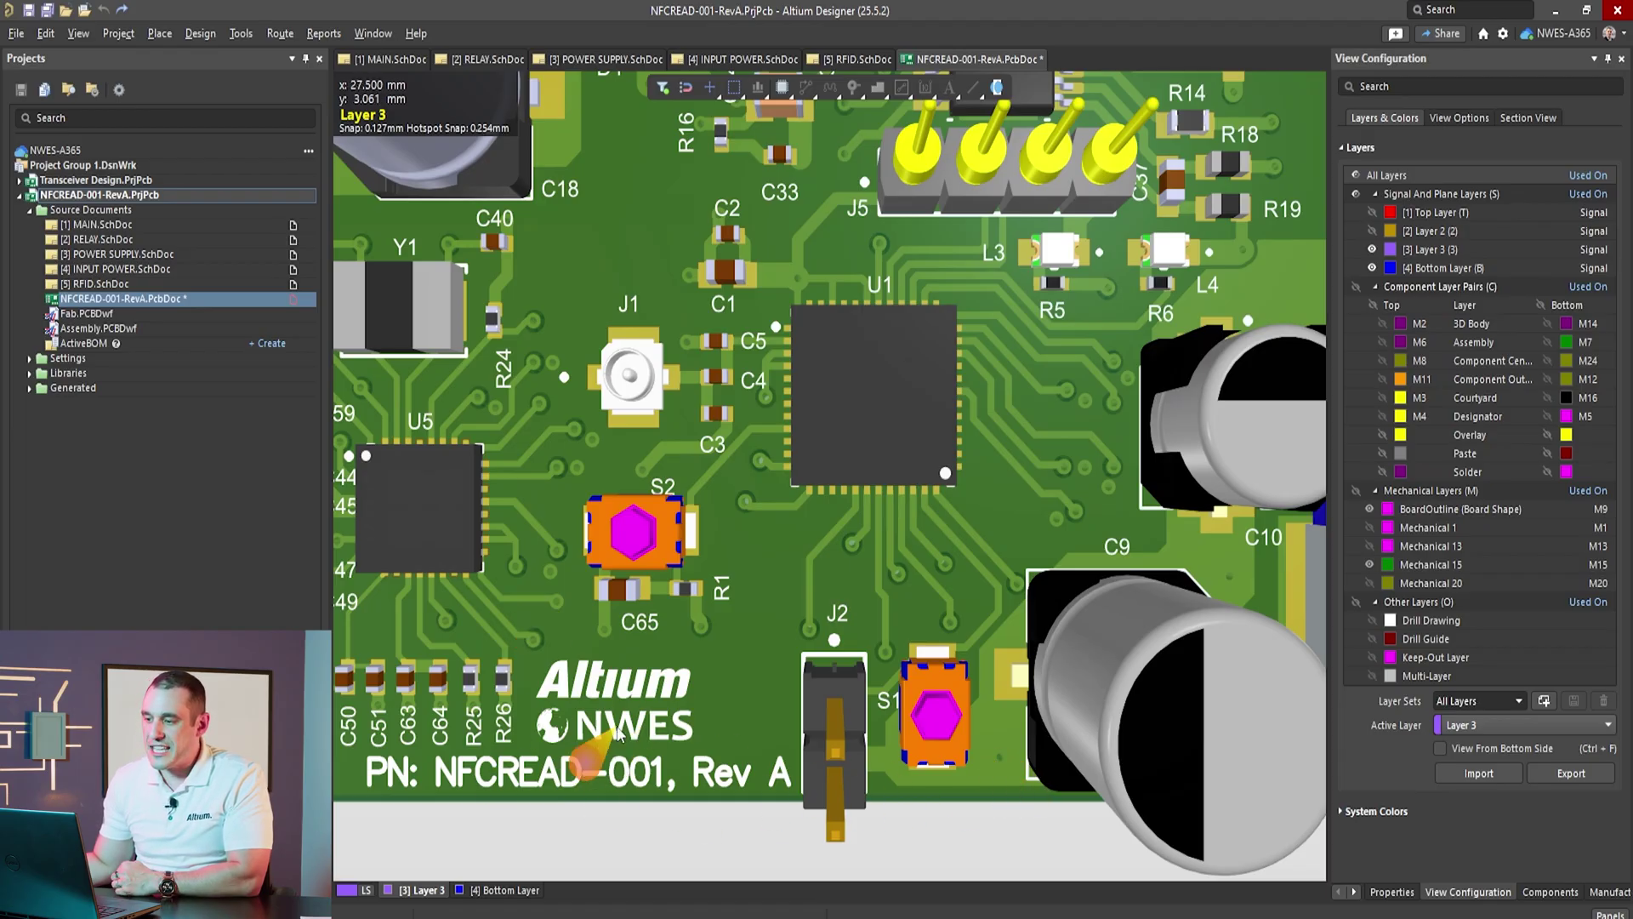
{"action": "scroll", "coordinate": [1167, 168], "scroll_direction": "down", "scroll_amount": 3, "text": "ctrl"}
{"action": "scroll", "coordinate": [738, 408], "scroll_direction": "up", "scroll_amount": 3, "text": "ctrl"}
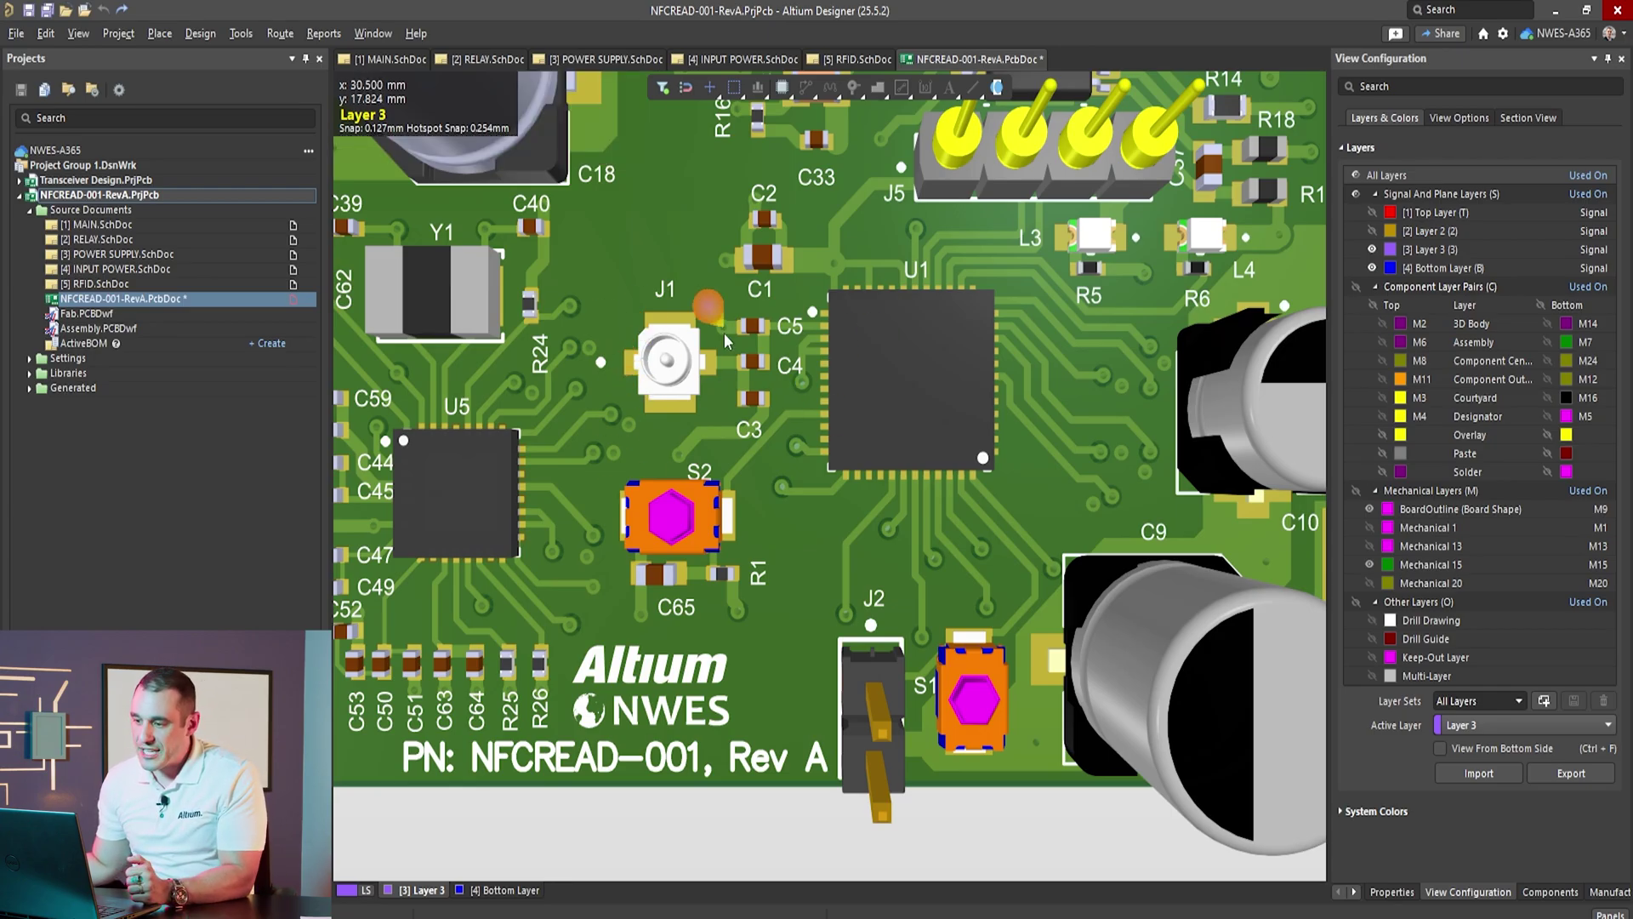
{"action": "scroll", "coordinate": [636, 555], "scroll_direction": "down", "scroll_amount": 3, "text": "ctrl"}
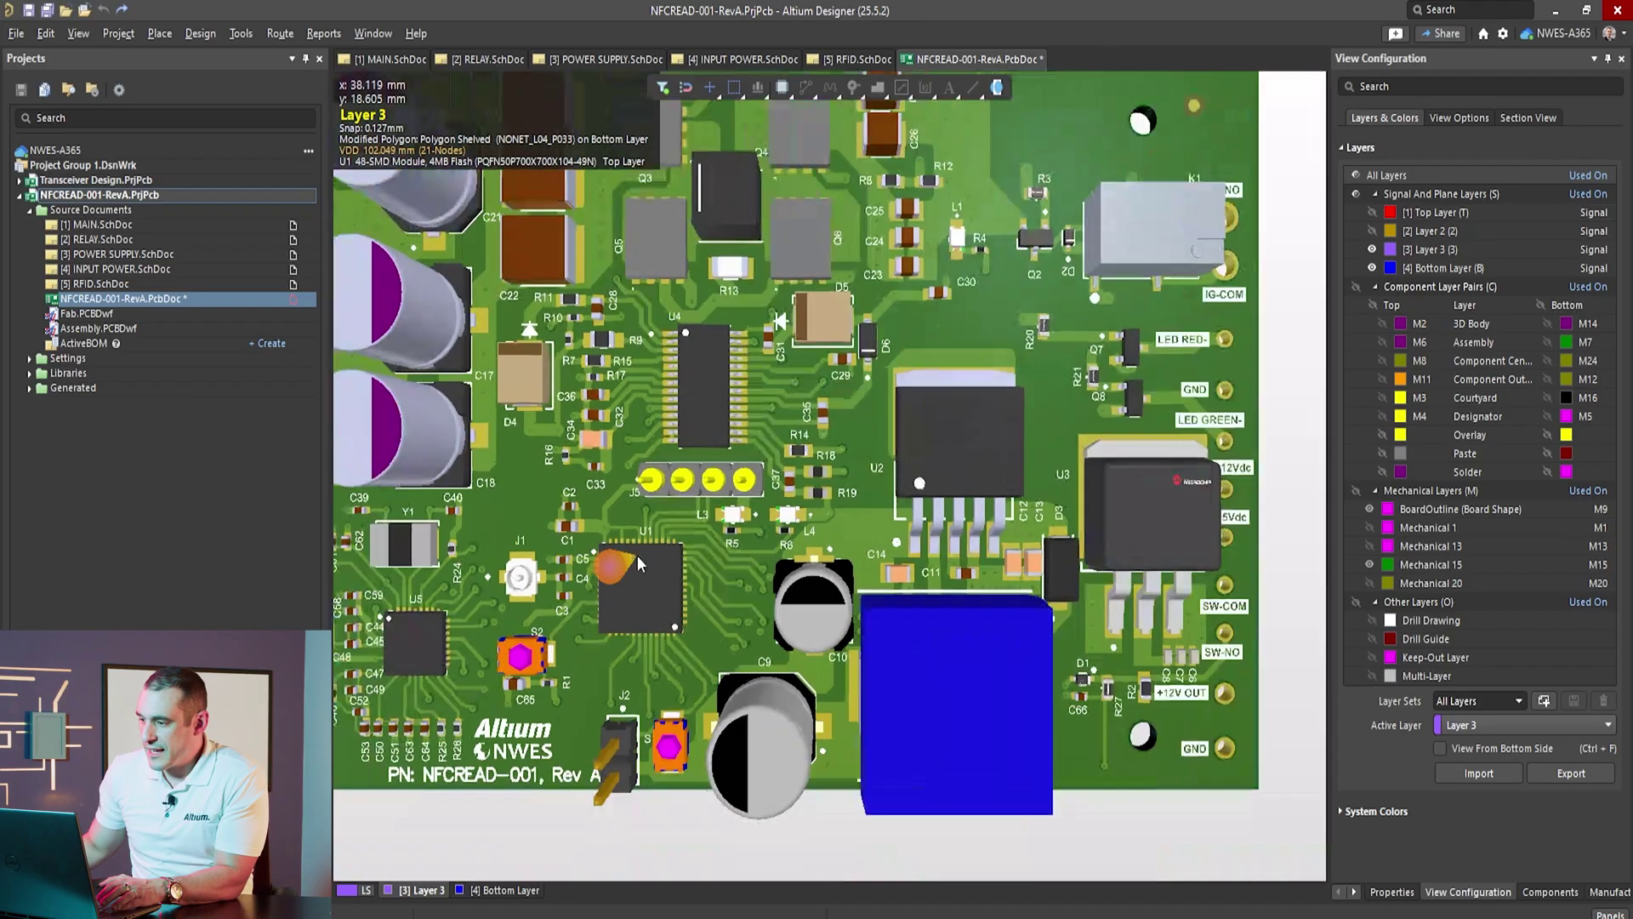
{"action": "right_click_drag", "start_coordinate": [966, 326], "coordinate": [494, 363]}
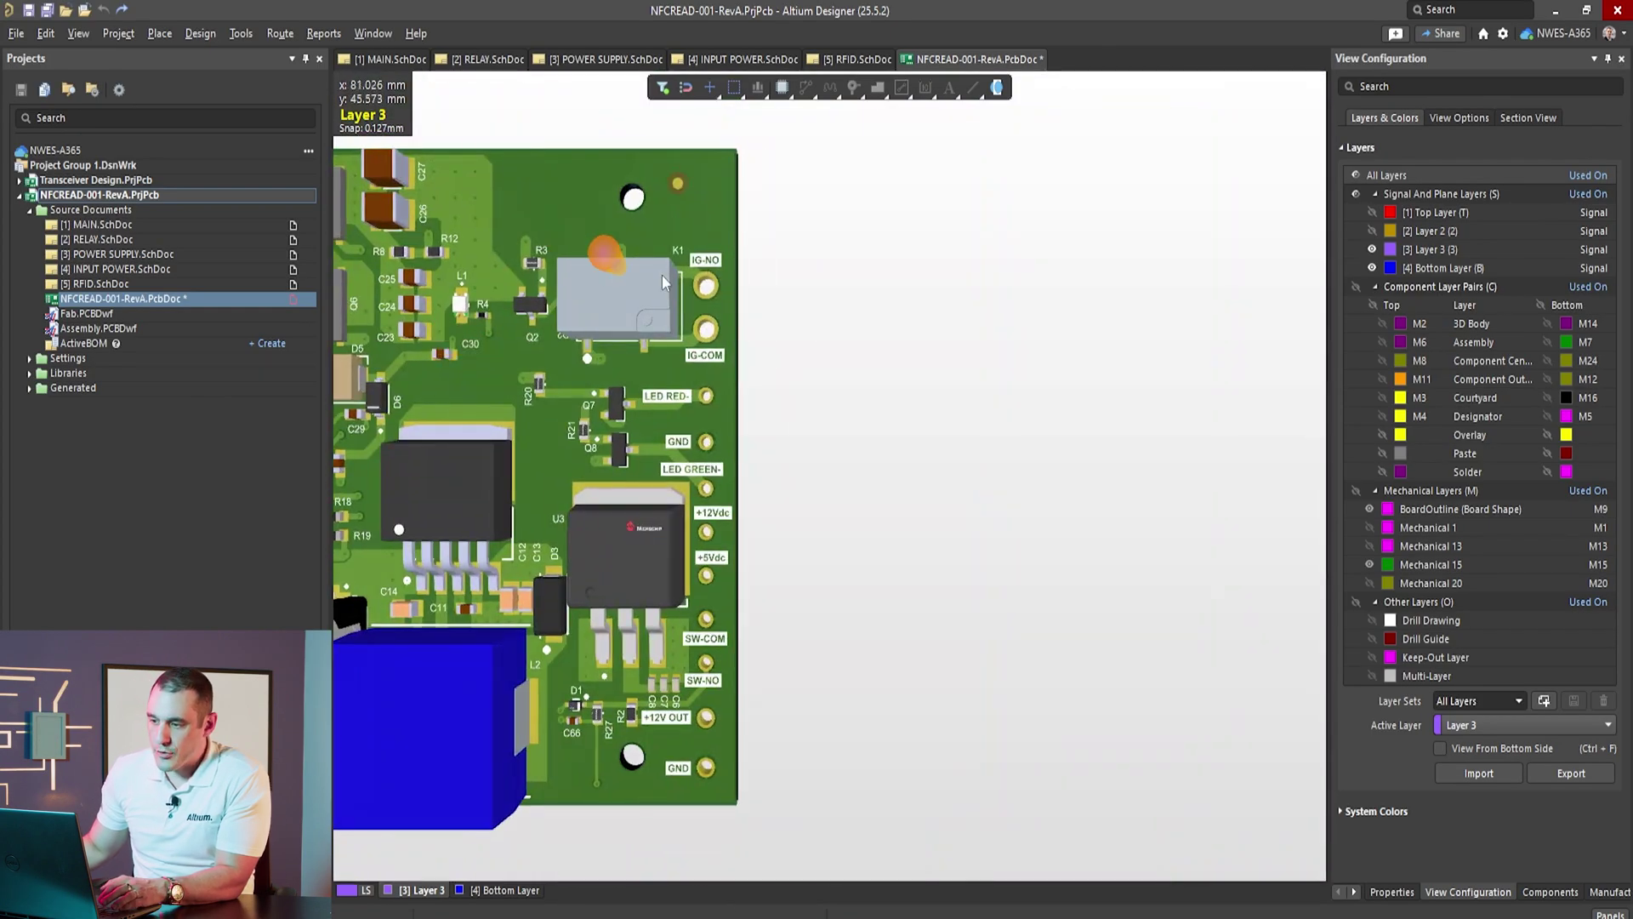
{"action": "scroll", "coordinate": [677, 274], "scroll_direction": "up", "scroll_amount": 5, "text": "ctrl"}
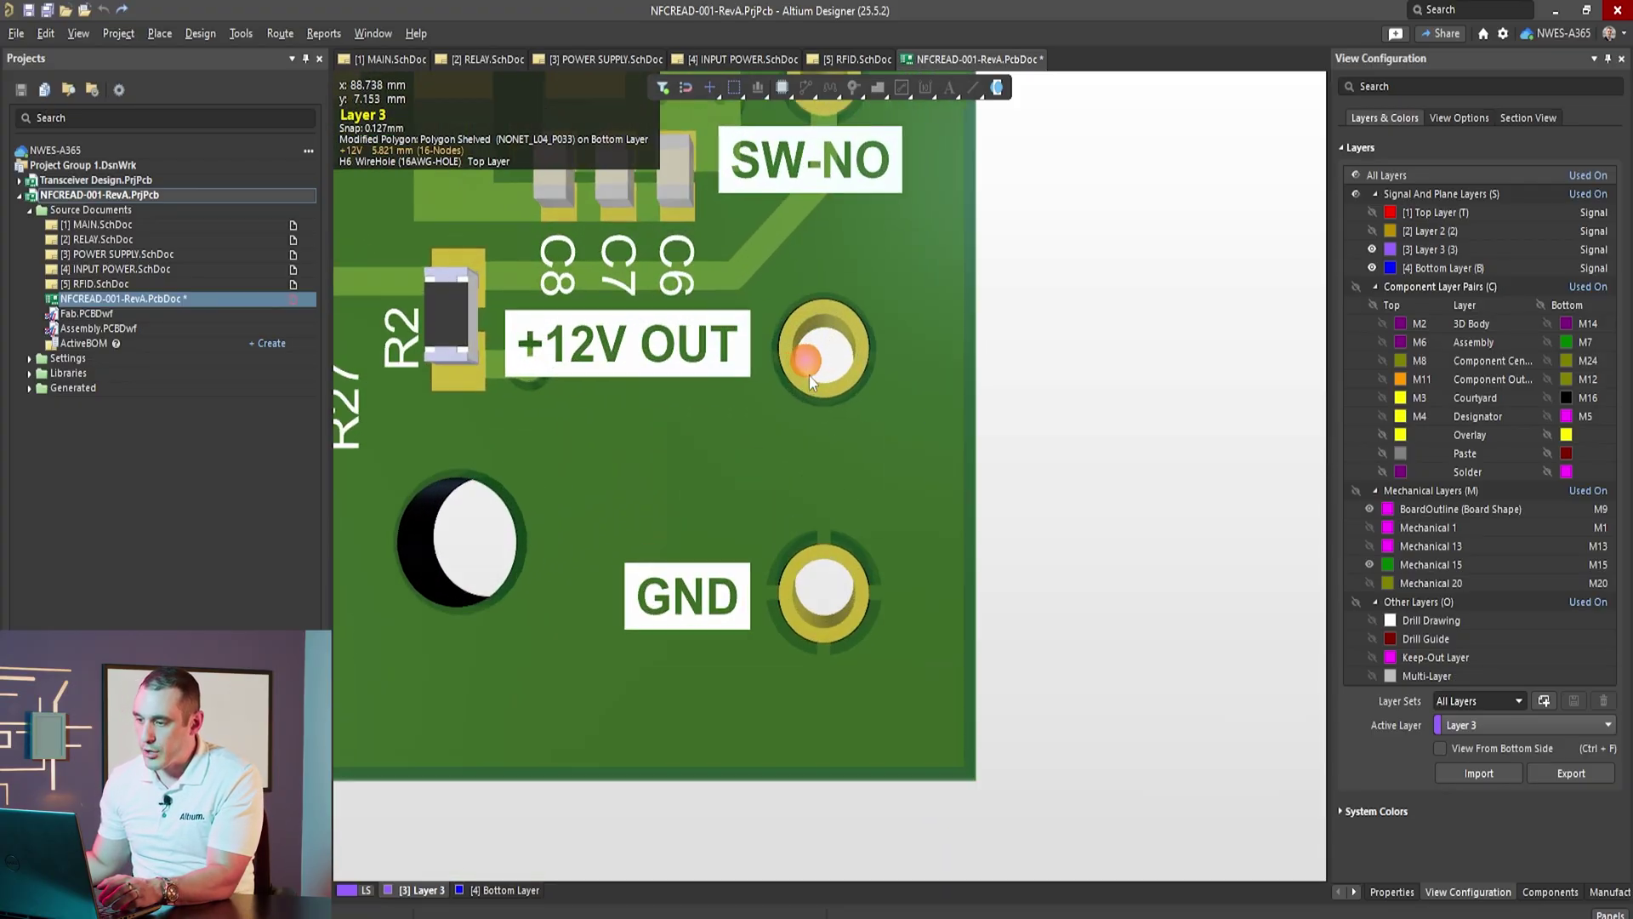
{"action": "scroll", "coordinate": [809, 375], "scroll_direction": "down", "scroll_amount": 5, "text": "ctrl"}
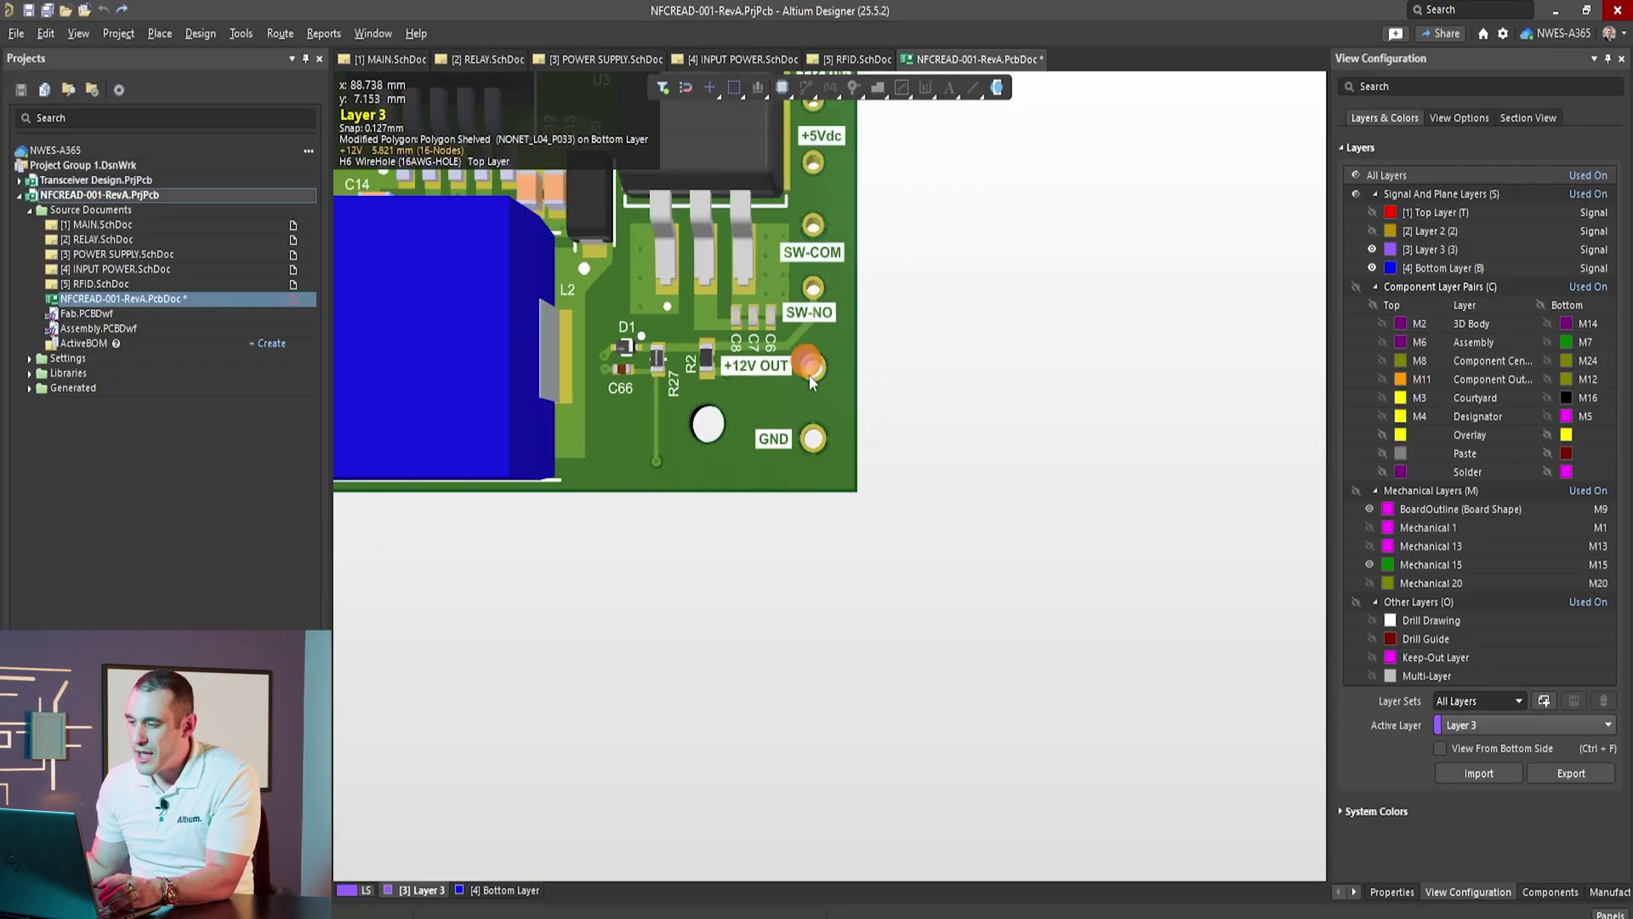
{"action": "right_click_drag", "start_coordinate": [783, 207], "coordinate": [801, 377]}
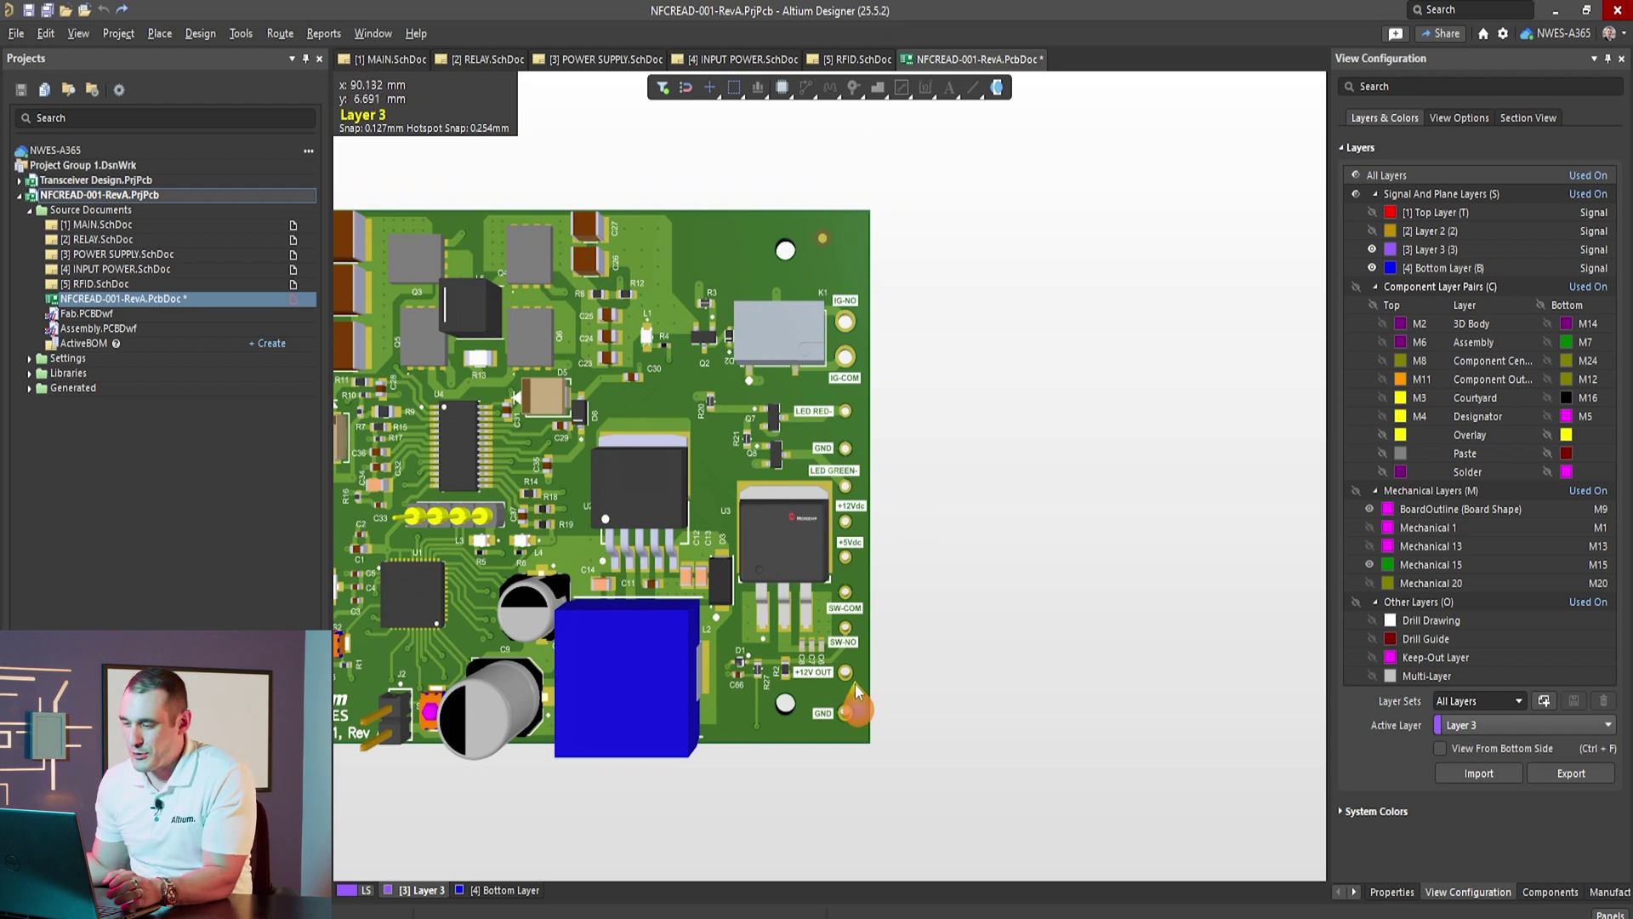
{"action": "scroll", "coordinate": [855, 703], "scroll_direction": "up", "scroll_amount": 5, "text": "ctrl"}
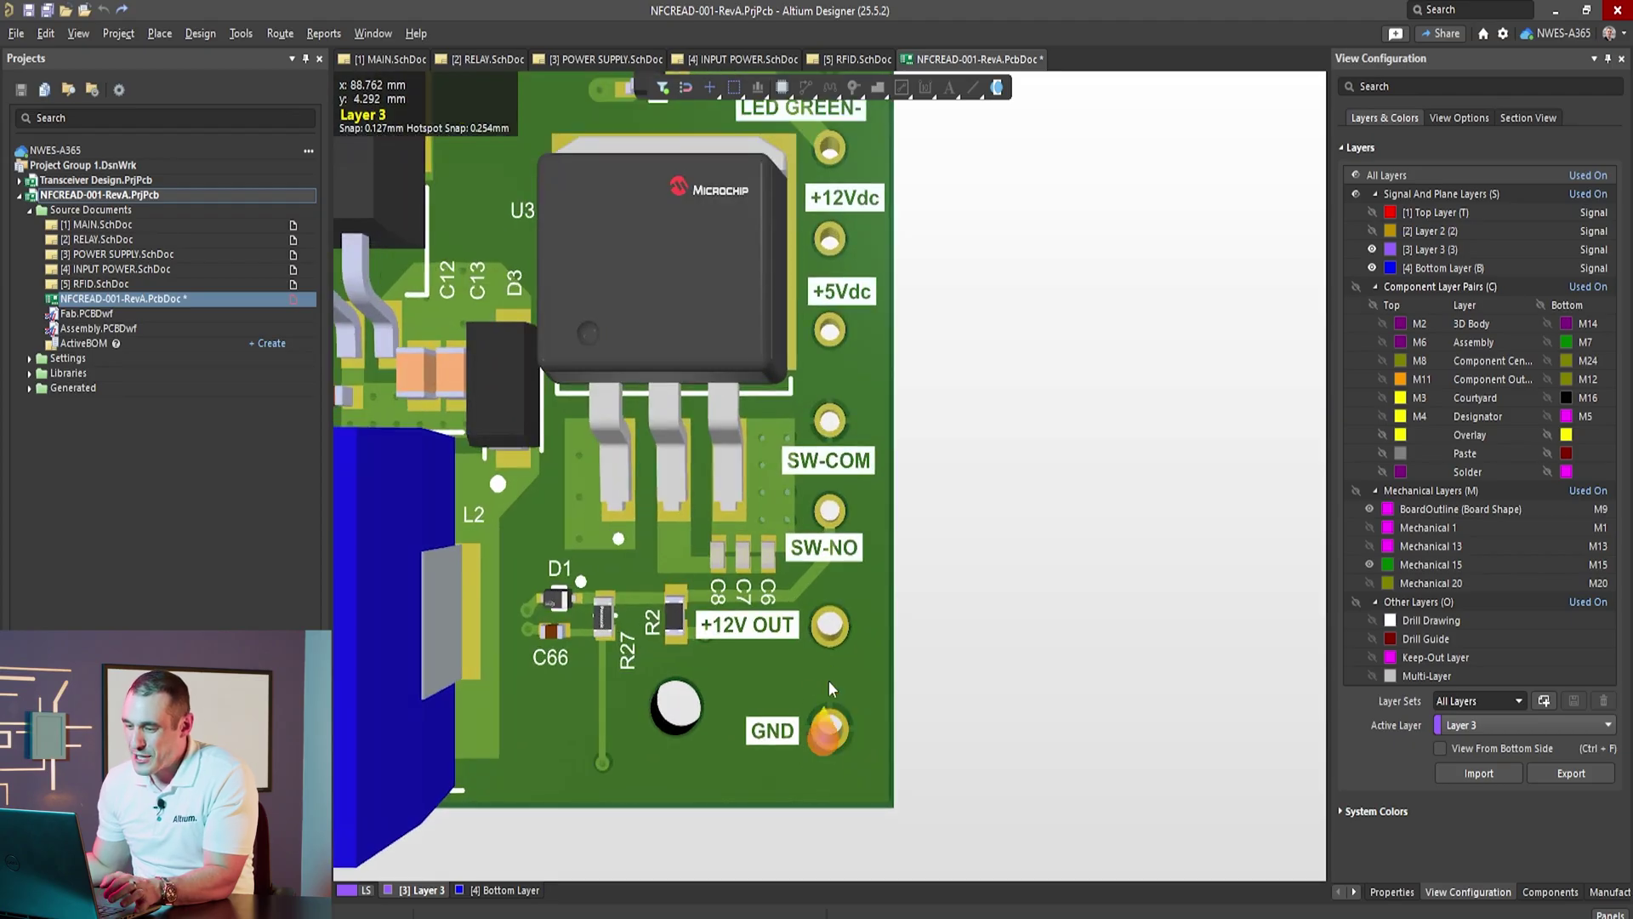
{"action": "scroll", "coordinate": [838, 508], "scroll_direction": "down", "scroll_amount": 6, "text": "ctrl"}
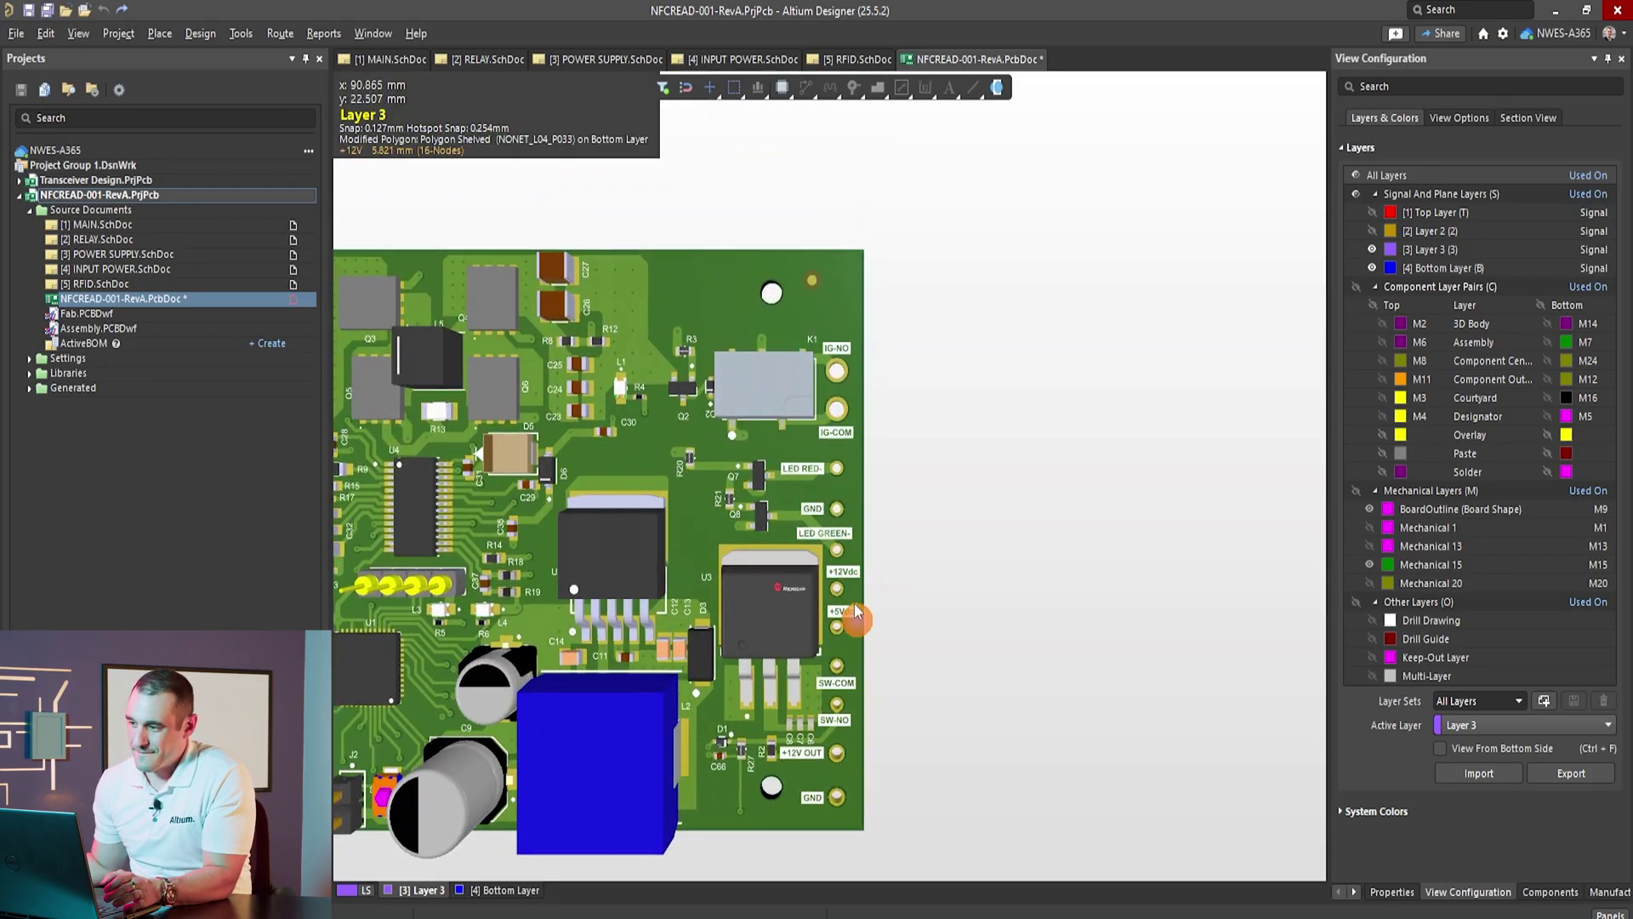
Step: Open Fab.PCBDwf and zoom in and back out on its 331-hole drill table
{"action": "left_click", "coordinate": [1105, 60]}
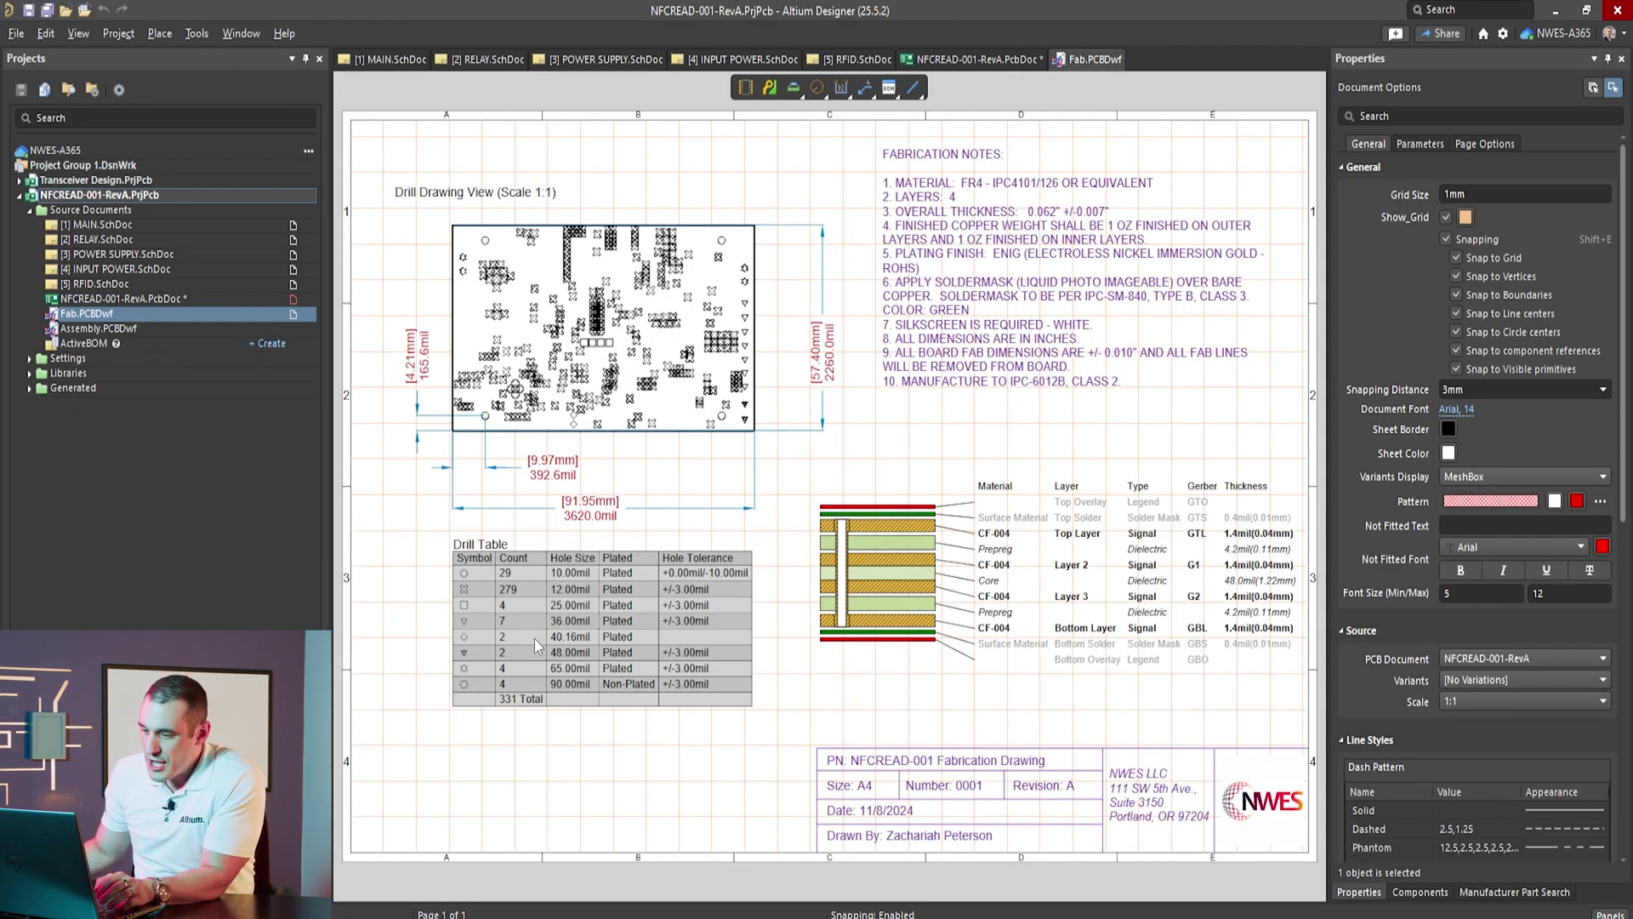
{"action": "scroll", "coordinate": [535, 638], "scroll_direction": "up", "scroll_amount": 5, "text": "ctrl"}
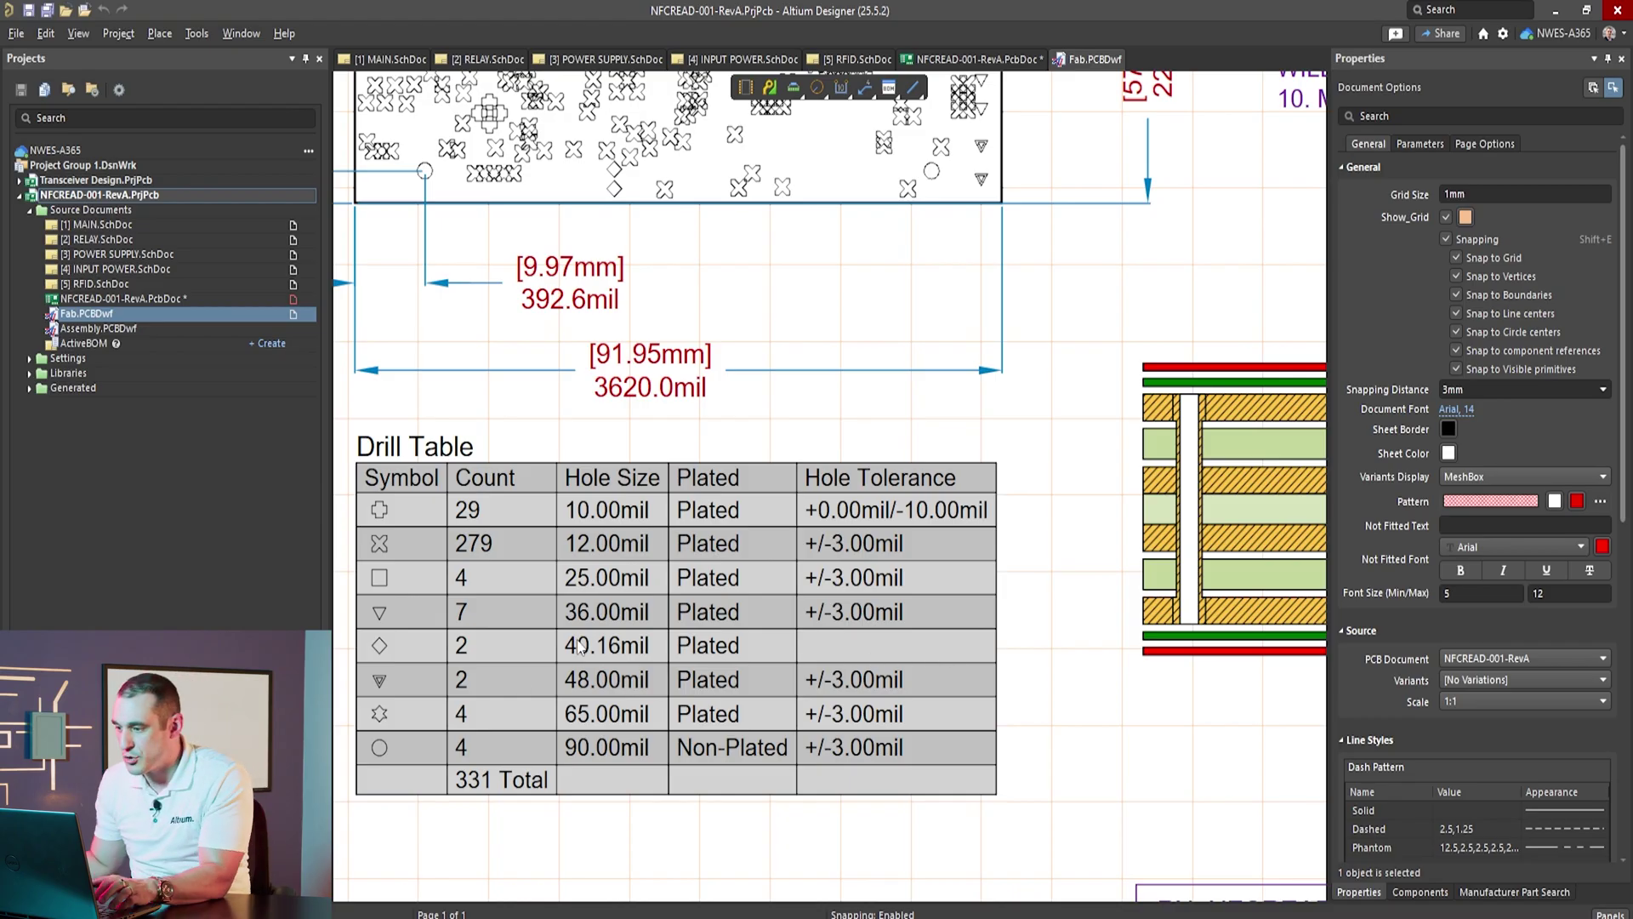
{"action": "scroll", "coordinate": [579, 647], "scroll_direction": "down", "scroll_amount": 3, "text": "ctrl"}
{"action": "right_click", "coordinate": [638, 668]}
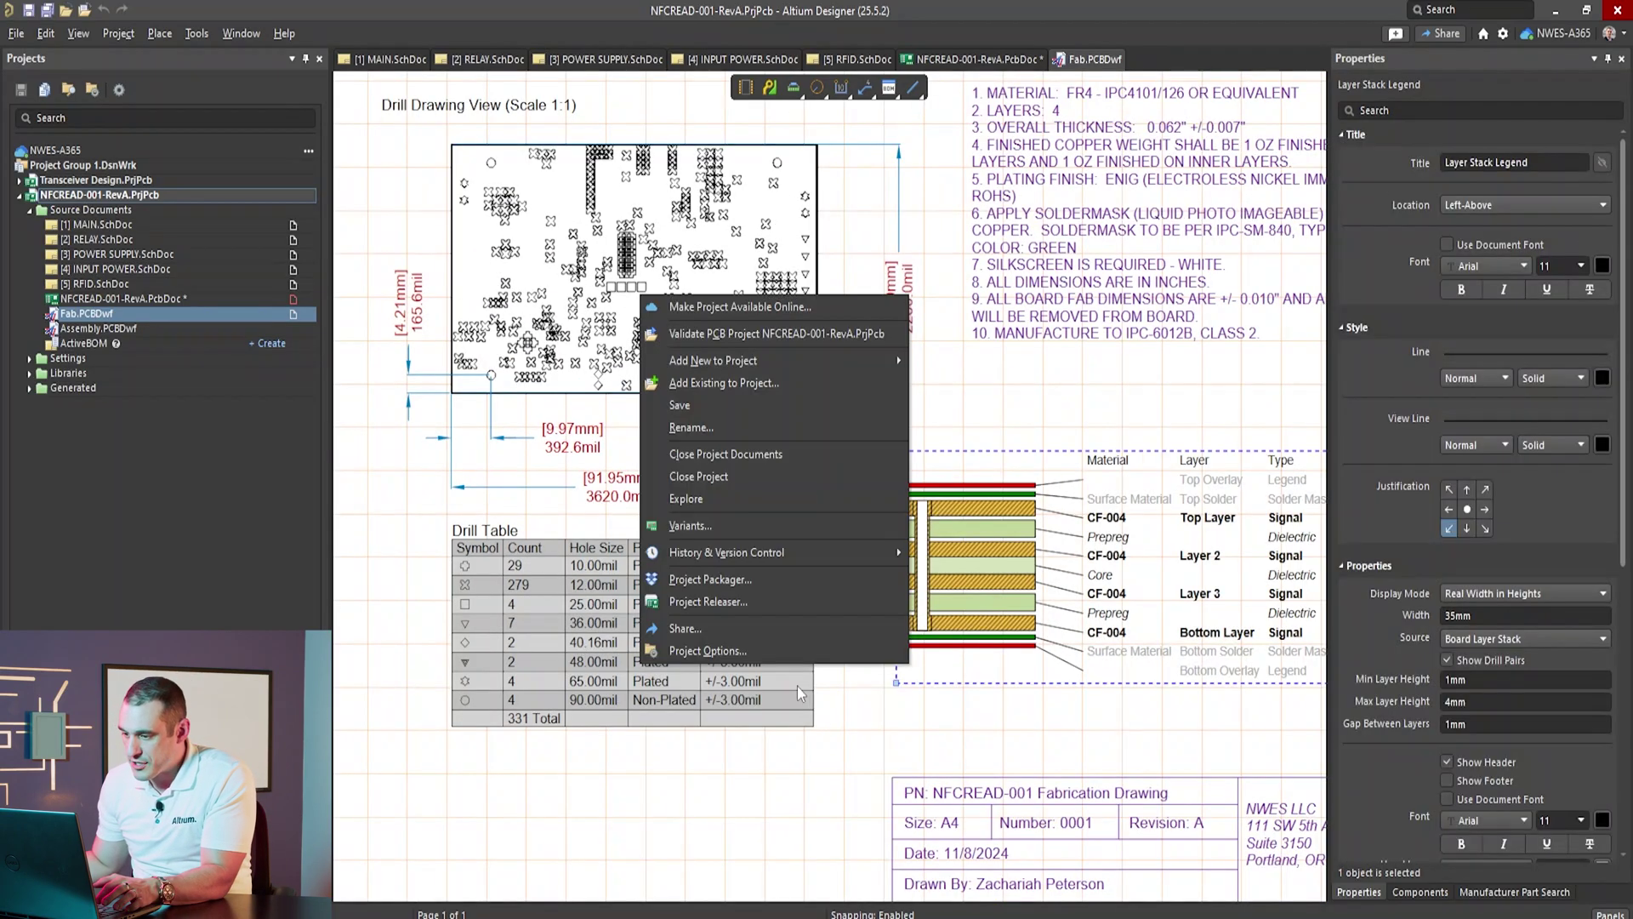
{"action": "key", "text": "Escape"}
{"action": "right_click_drag", "start_coordinate": [1018, 725], "coordinate": [859, 728]}
{"action": "scroll", "coordinate": [857, 728], "scroll_direction": "up", "scroll_amount": 2}
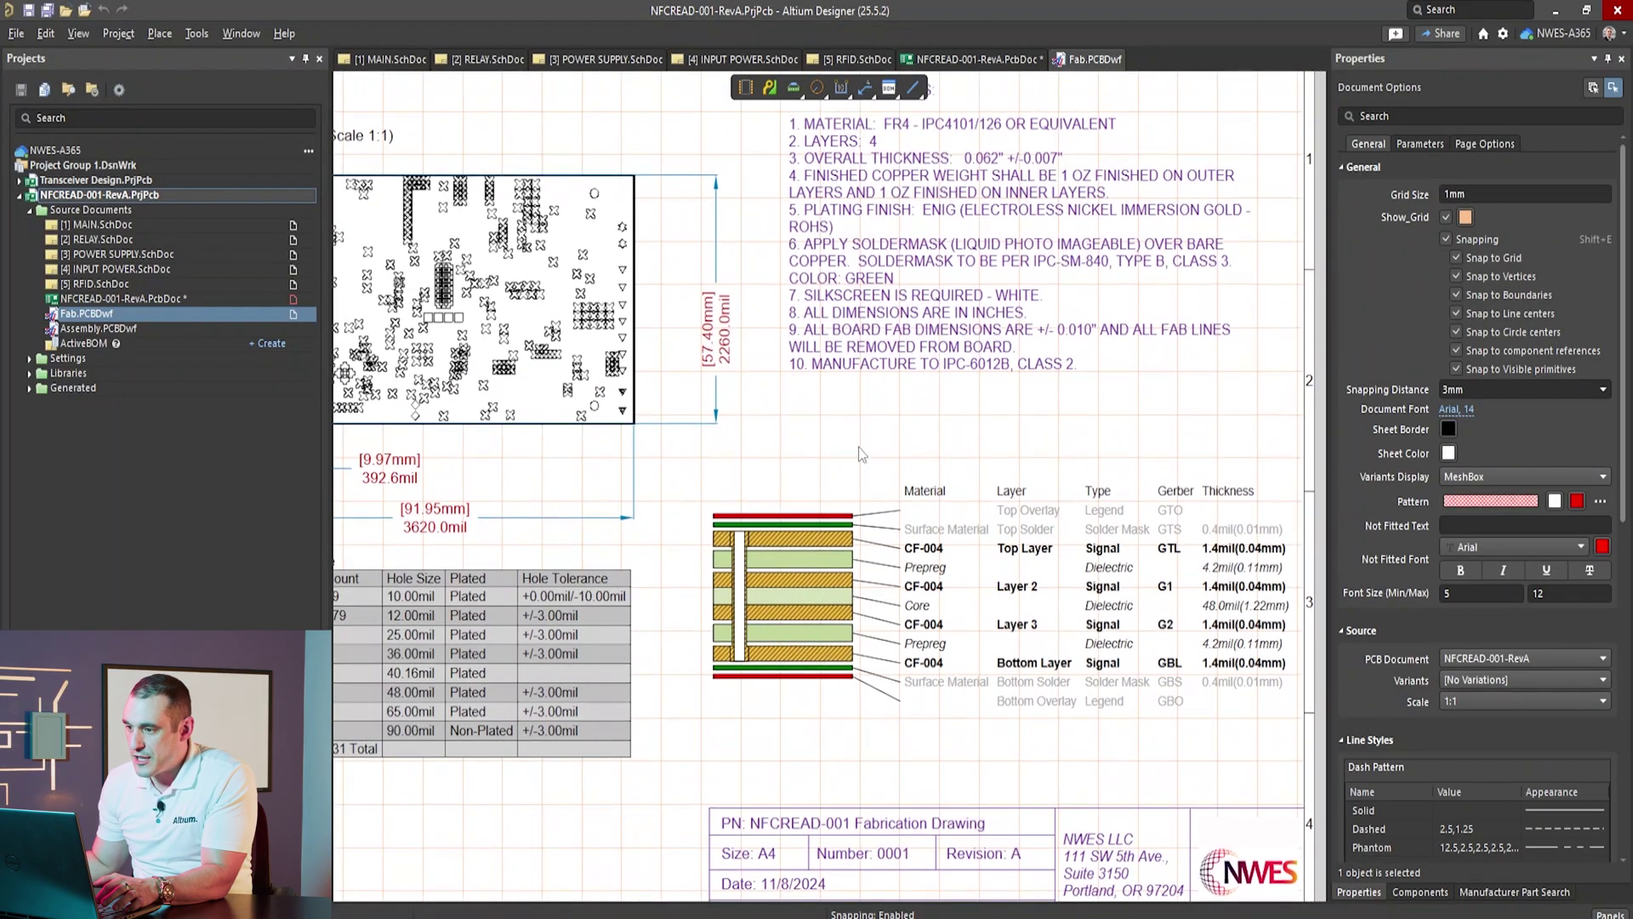